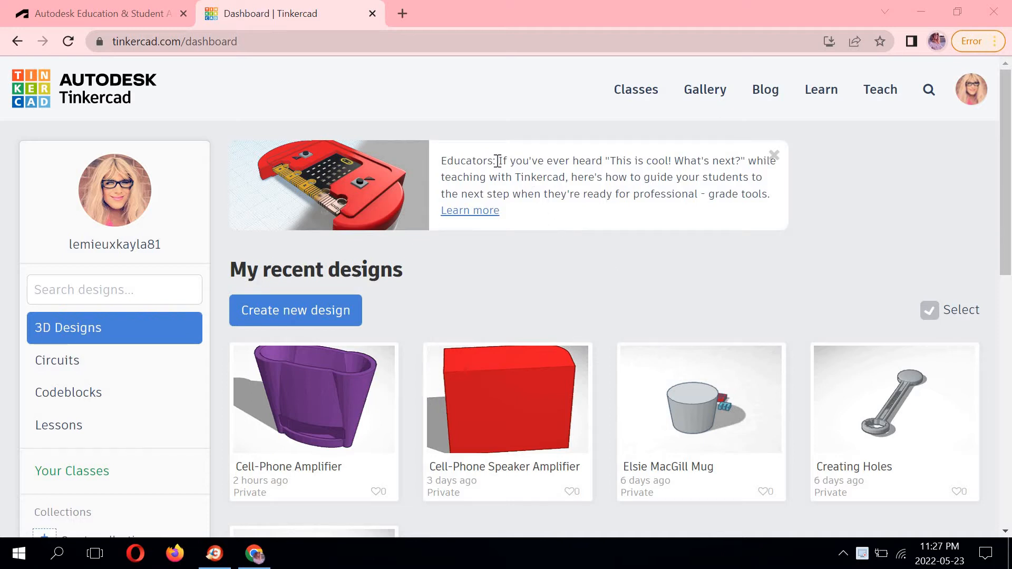
Open a new browser tab and search Google for "cell phone amplifier".
click(401, 14)
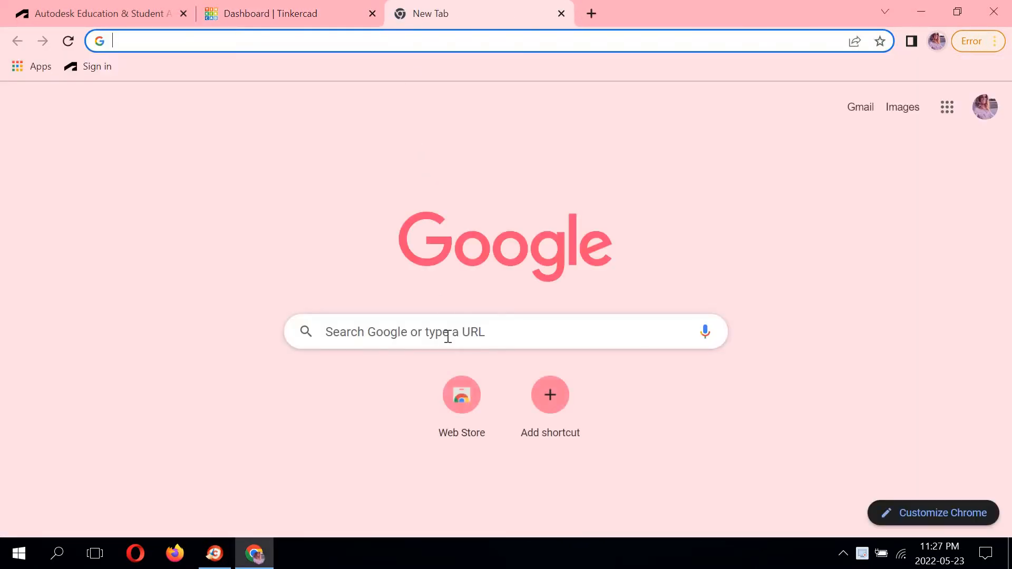
click(448, 327)
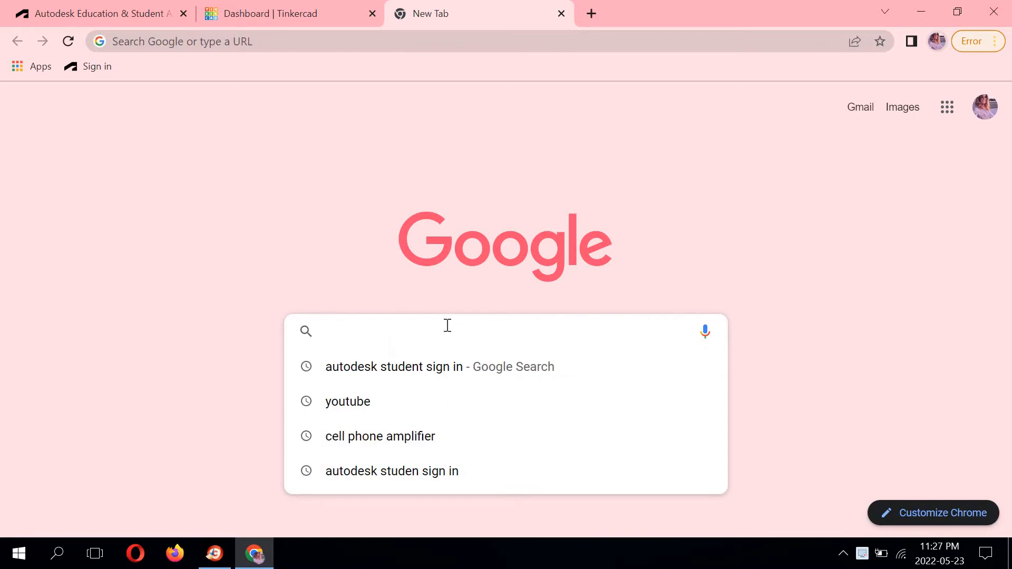
text(cell pone)
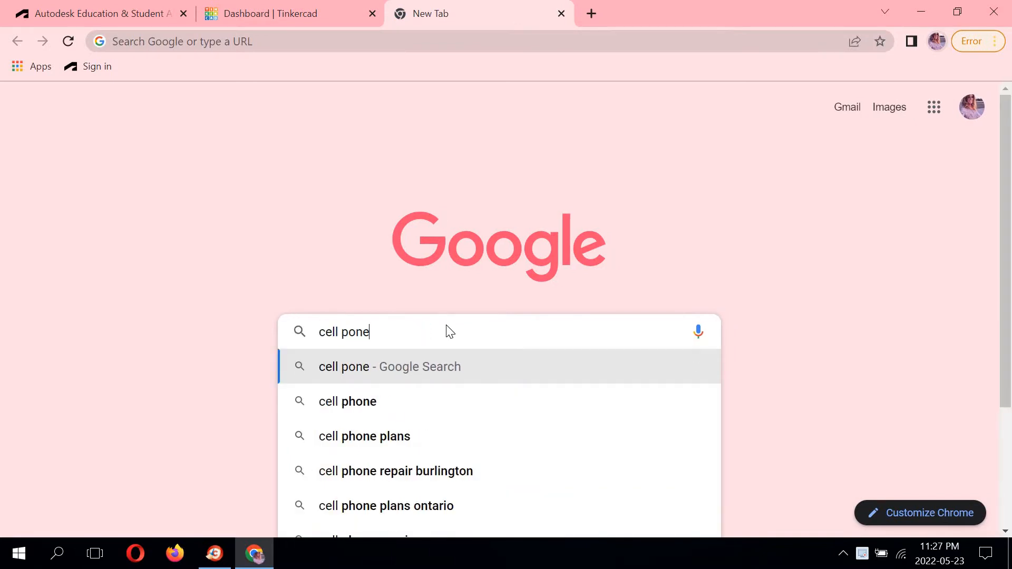
key(BackSpace)
key(BackSpace)
key(BackSpace)
text(hone amp)
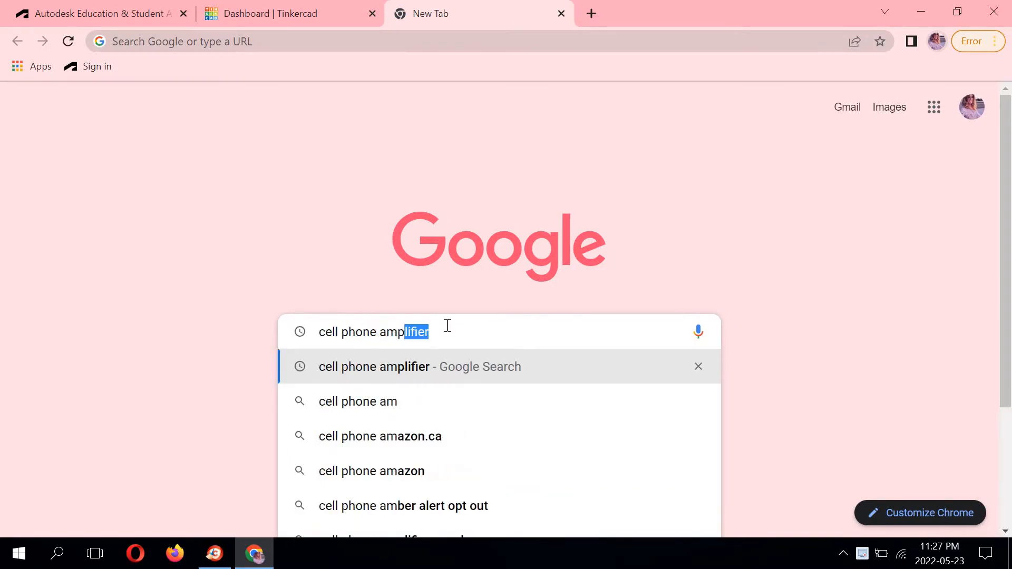
text(lifier)
key(Return)
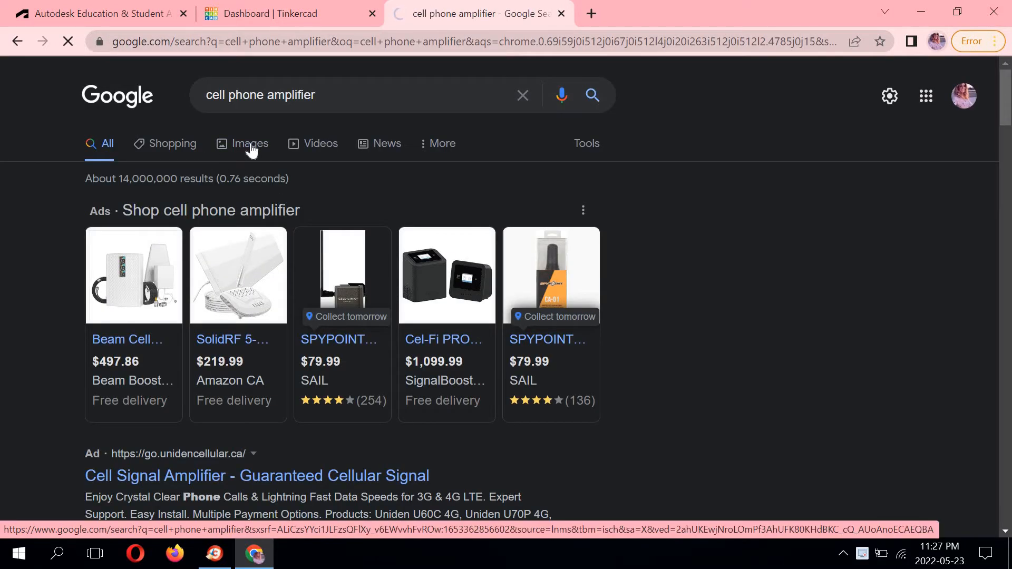
Browse the image results for cell phone amplifier designs.
click(251, 149)
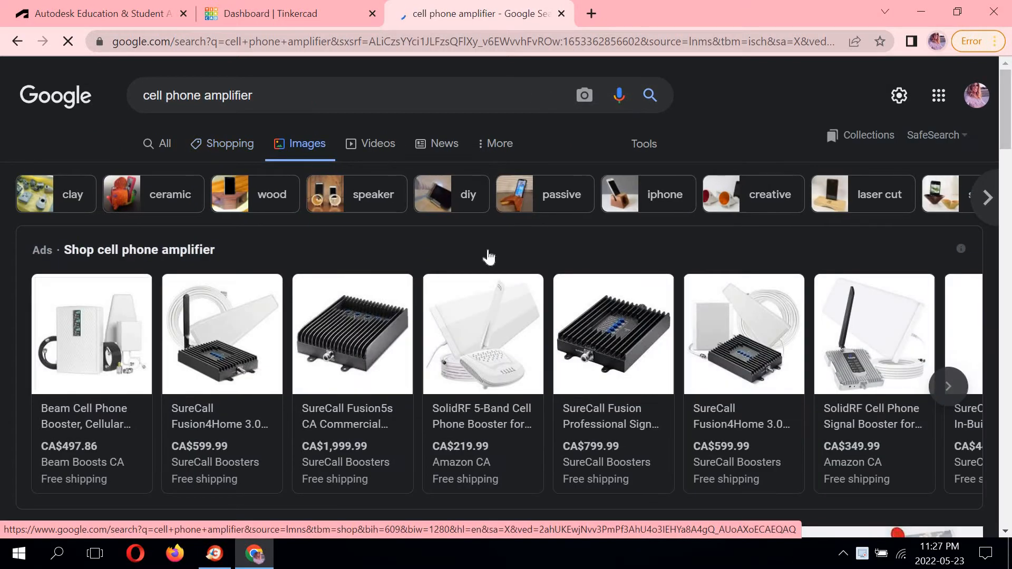
scroll(489, 258, down, 3)
scroll(488, 258, down, 3)
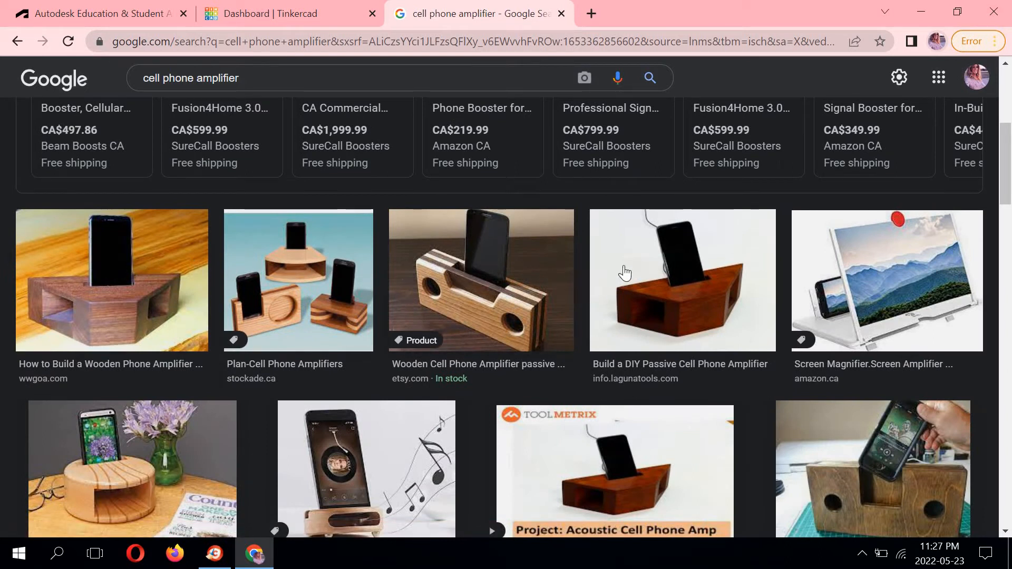
scroll(625, 273, down, 2)
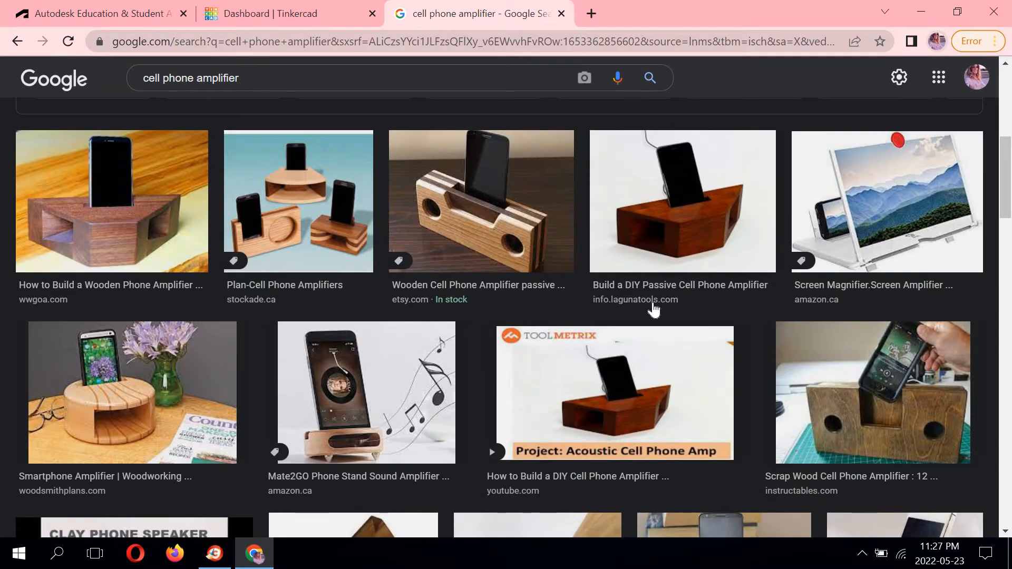
scroll(578, 345, down, 3)
scroll(578, 345, down, 1)
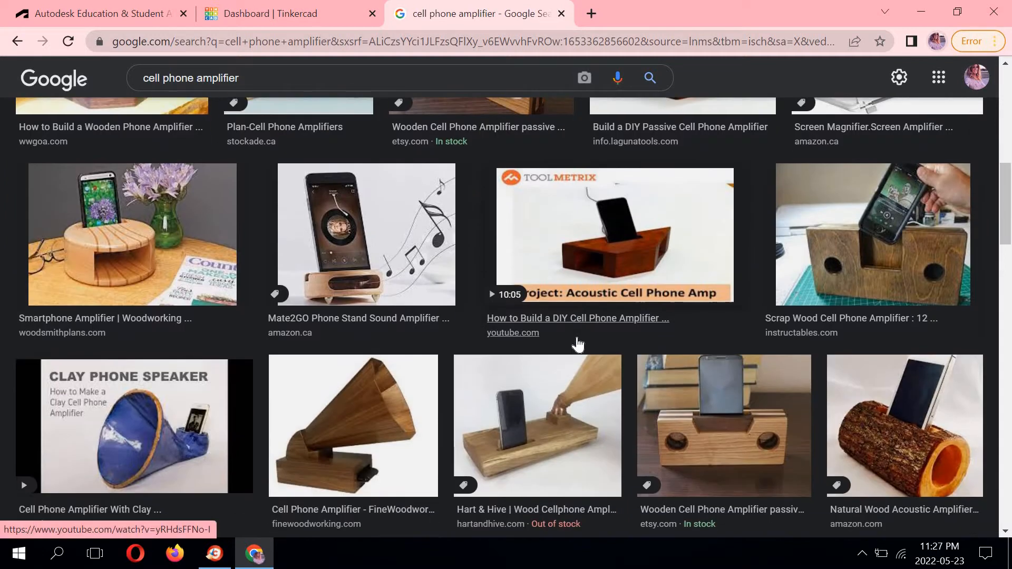
scroll(578, 346, down, 6)
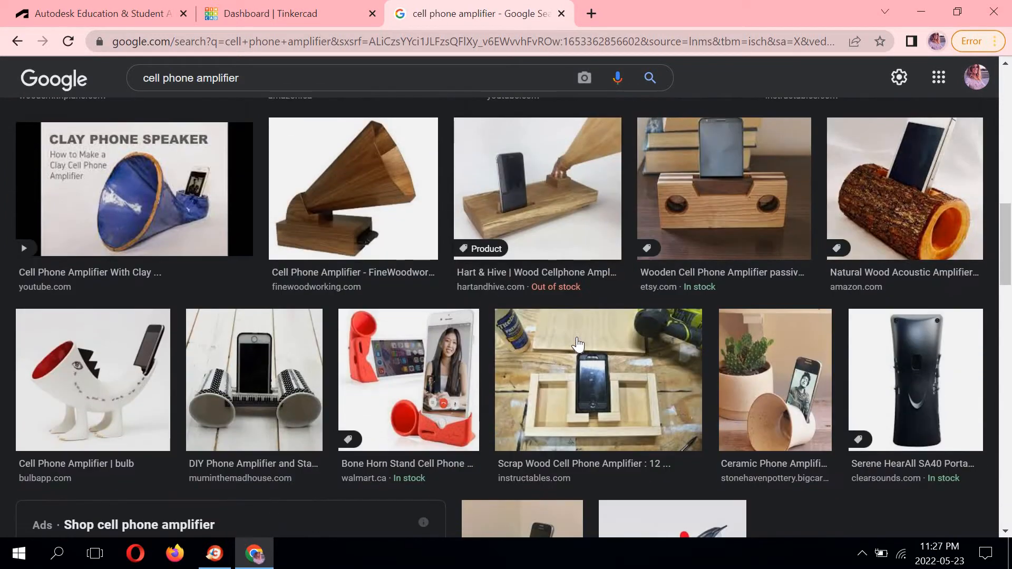
scroll(576, 337, down, 2)
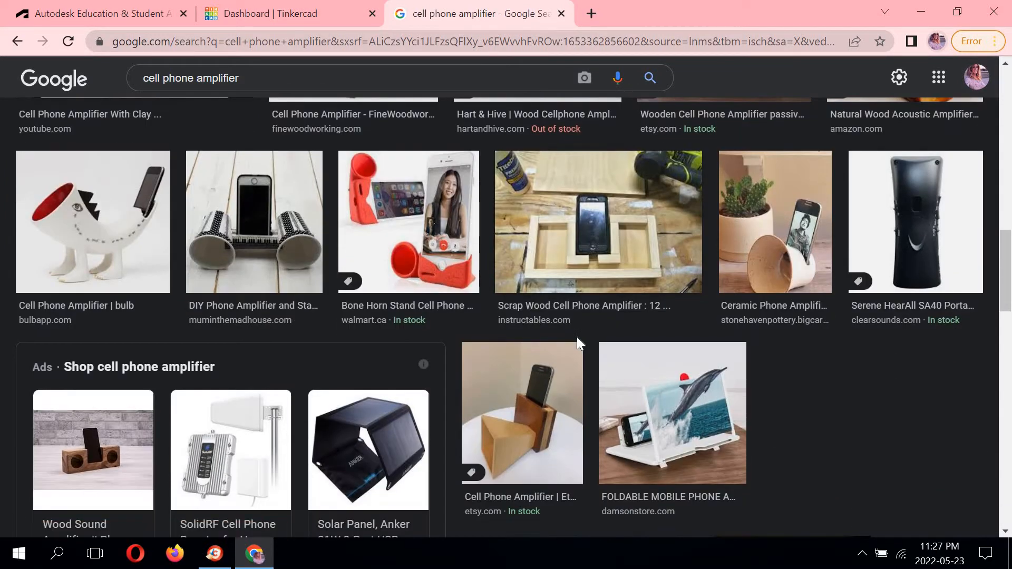
scroll(732, 268, down, 6)
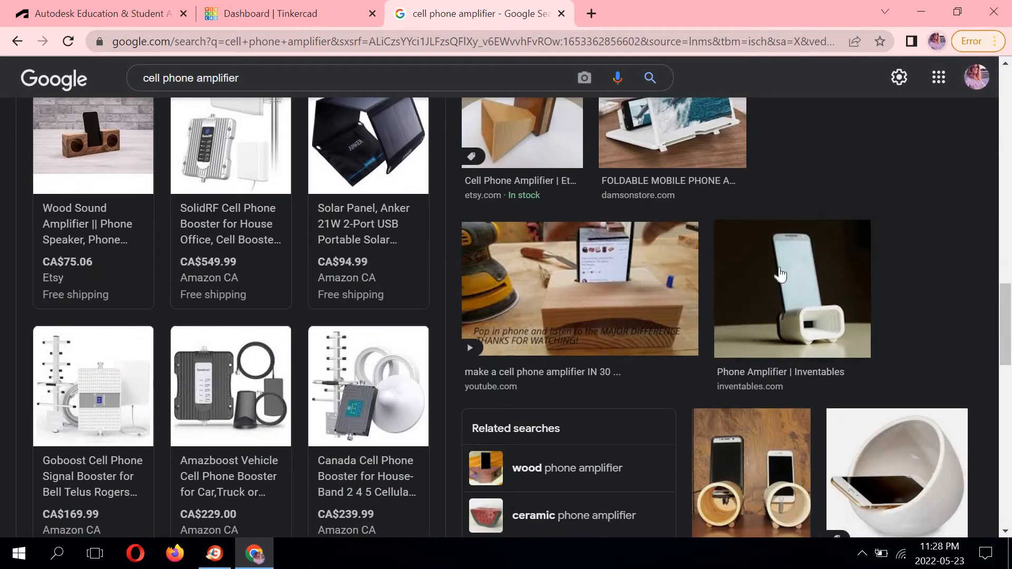
scroll(781, 274, down, 10)
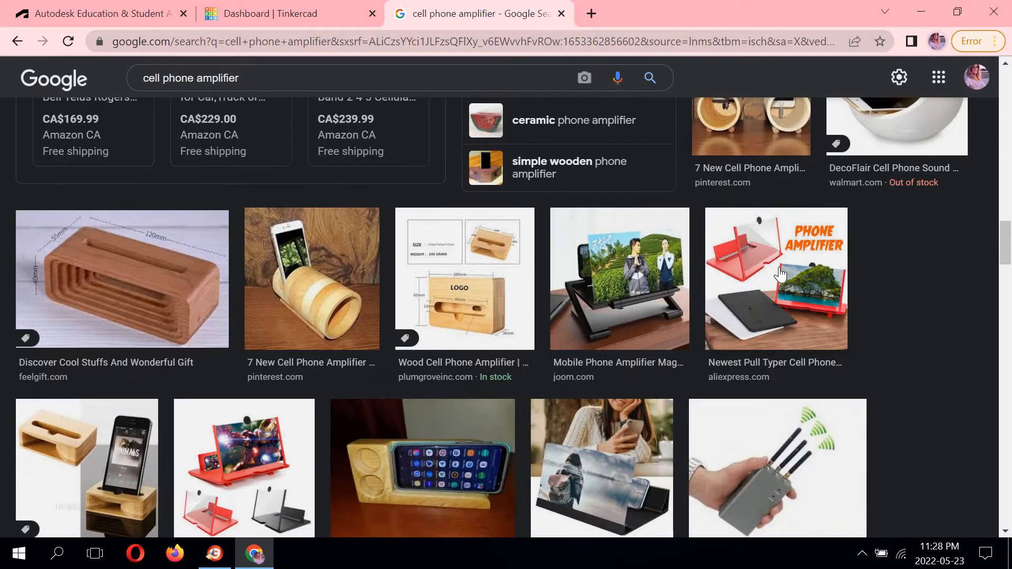
scroll(781, 274, down, 8)
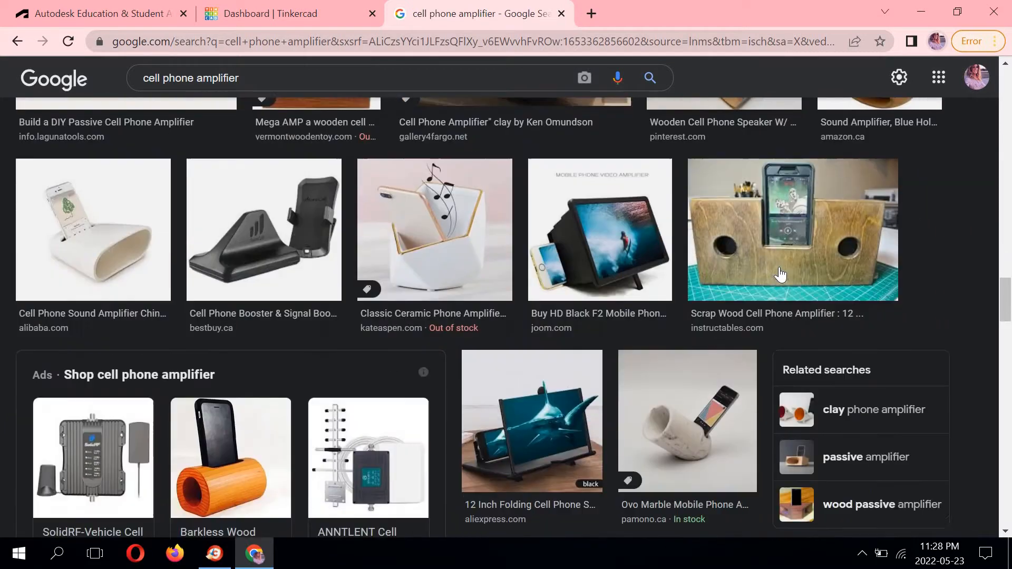
scroll(130, 293, up, 6)
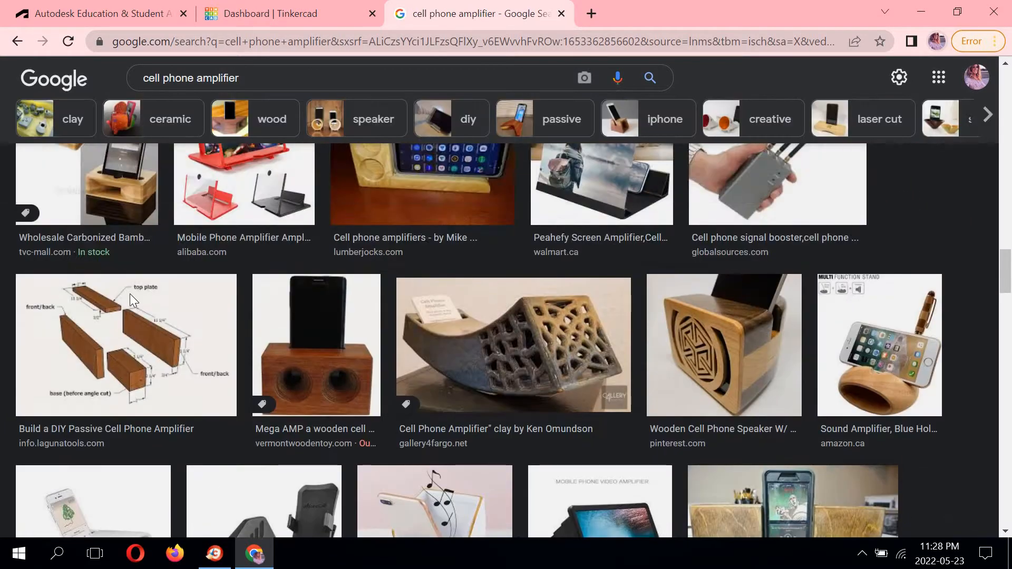
scroll(95, 352, down, 3)
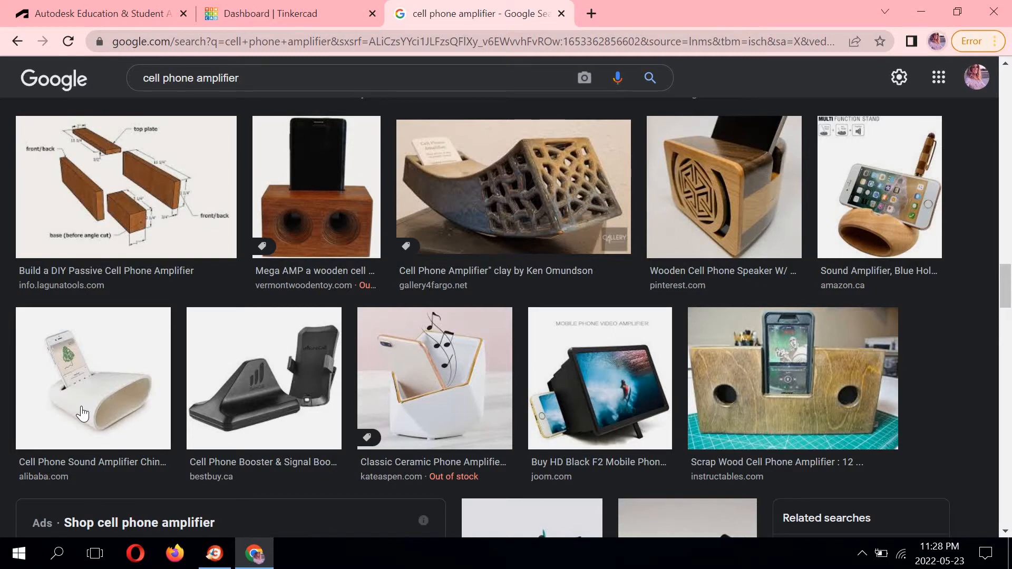
Create a new Tinkercad design and rename it "Cell-Phone Amp".
click(301, 15)
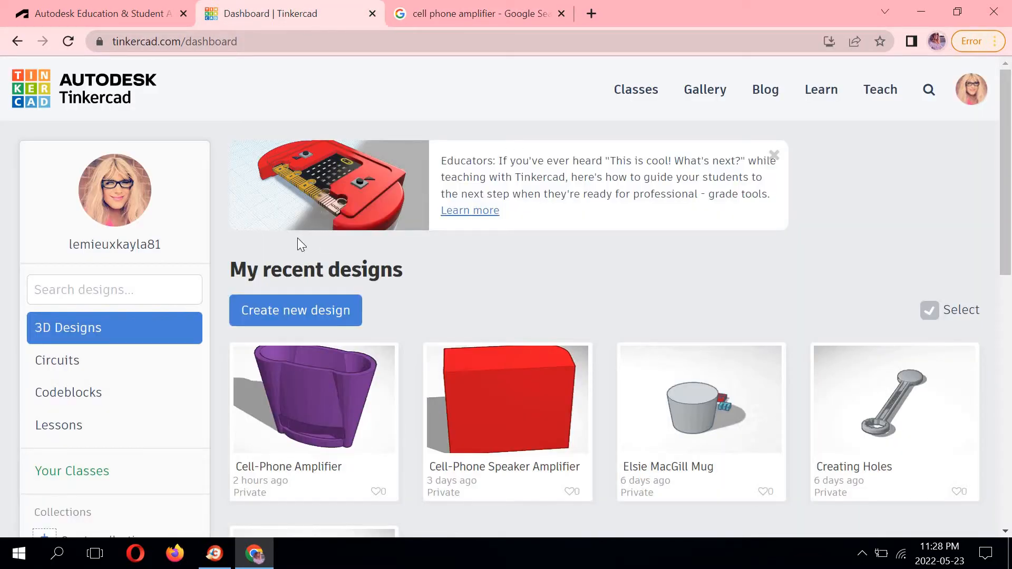
click(294, 310)
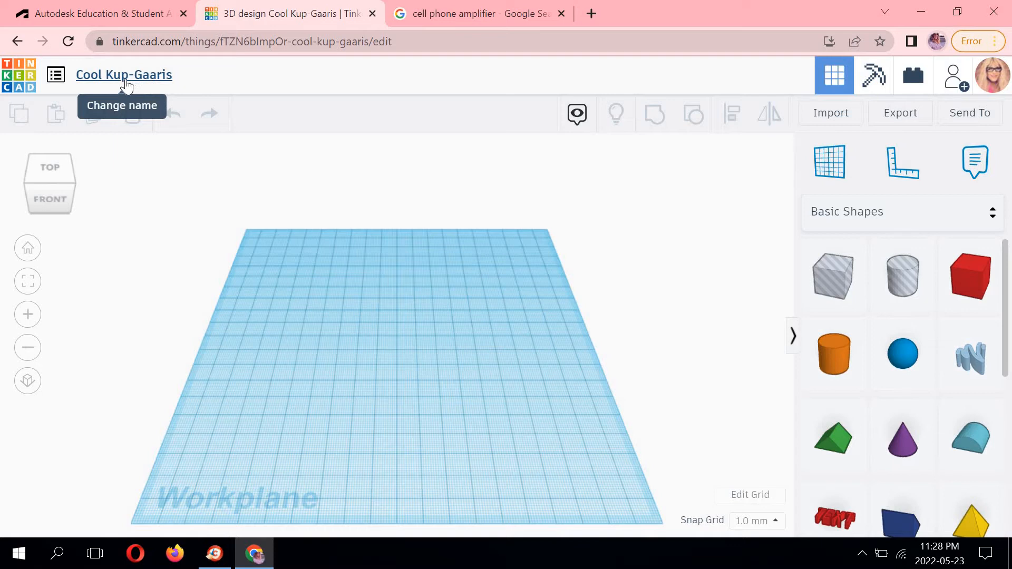
click(161, 74)
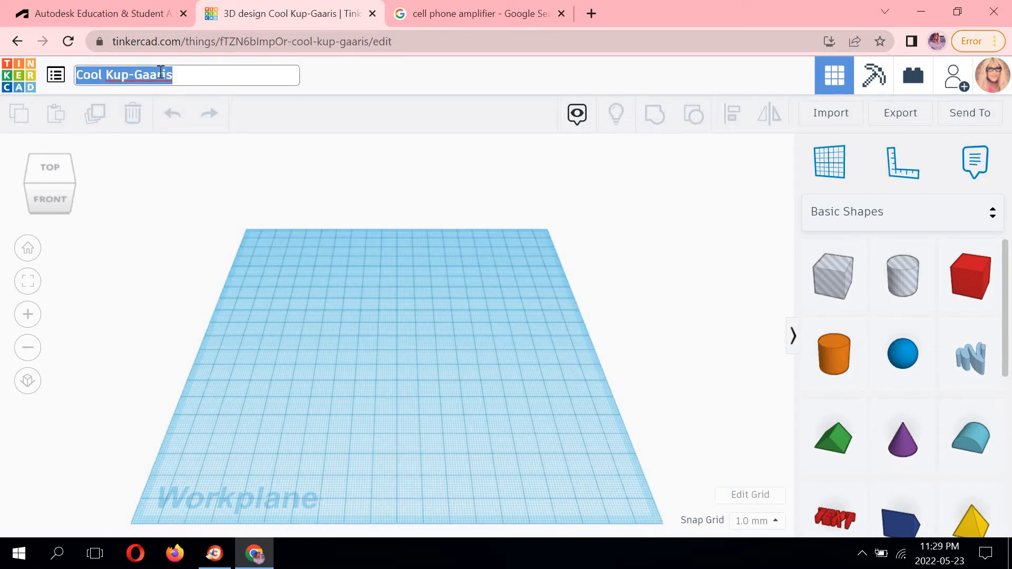
text(Cell-)
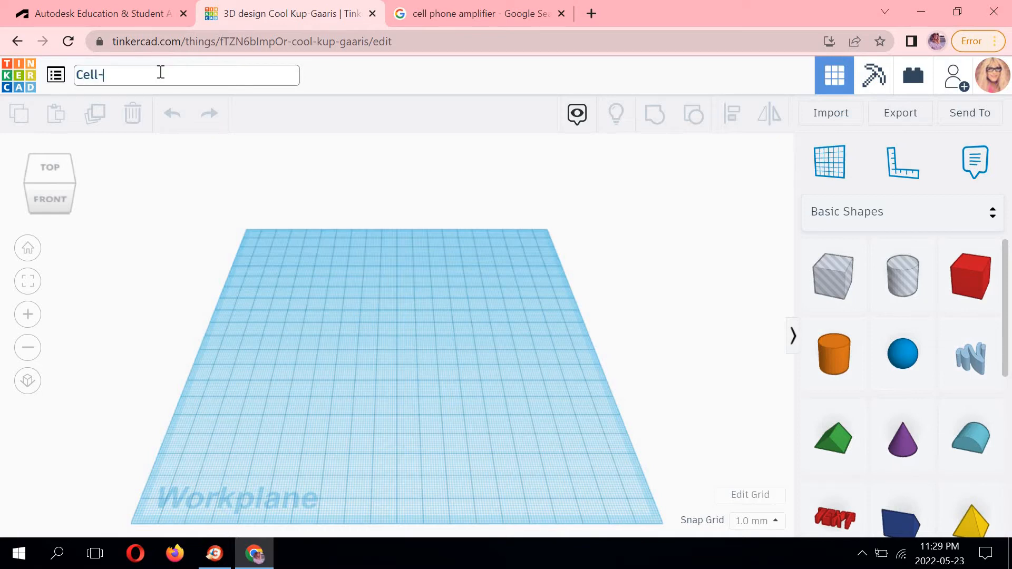
text(O)
key(BackSpace)
text(Phone Amp)
click(357, 75)
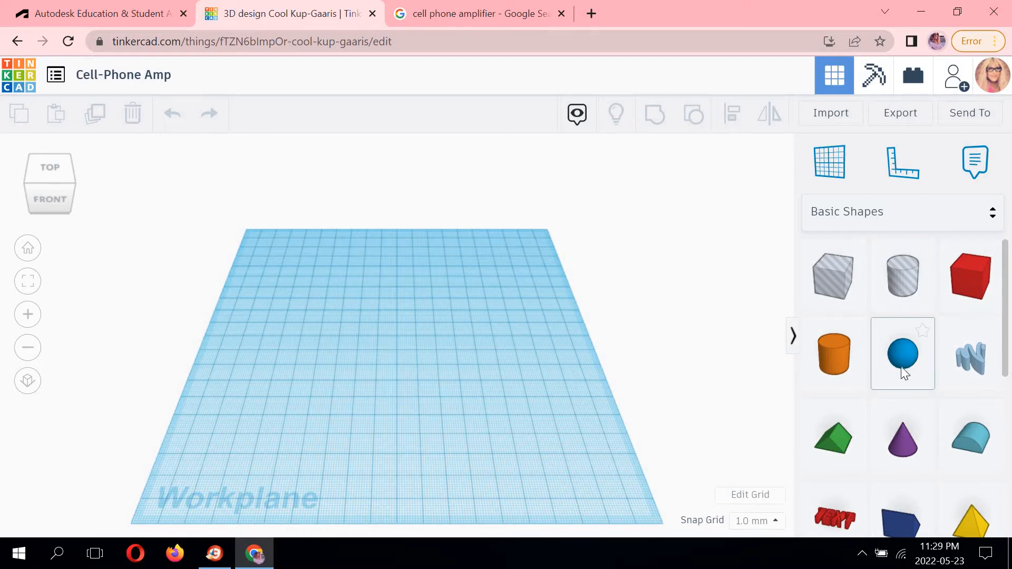
Place a cone from the basic shapes onto the workplane.
scroll(904, 372, down, 2)
scroll(893, 266, up, 2)
scroll(881, 352, down, 1)
scroll(881, 353, down, 2)
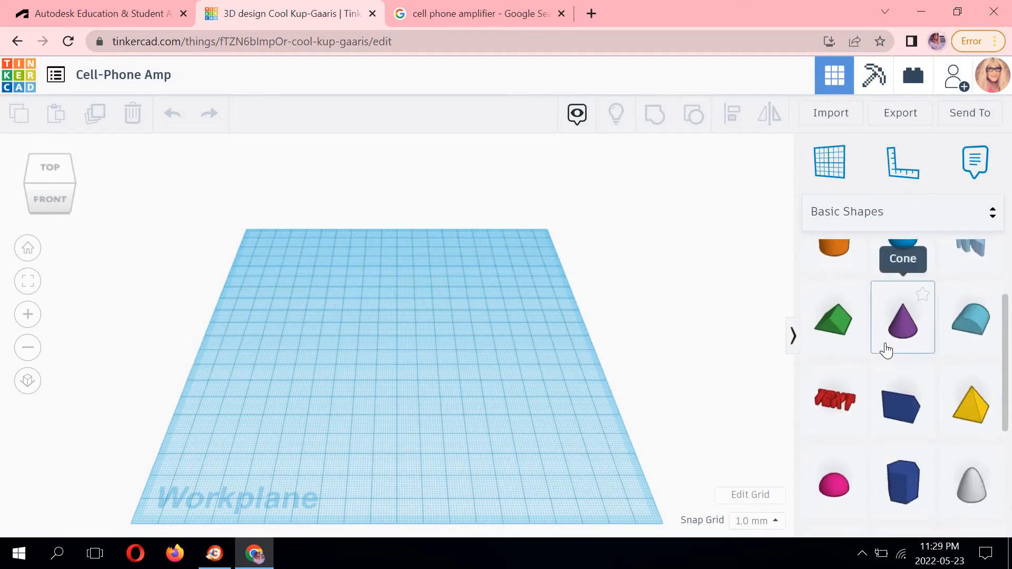
click(903, 327)
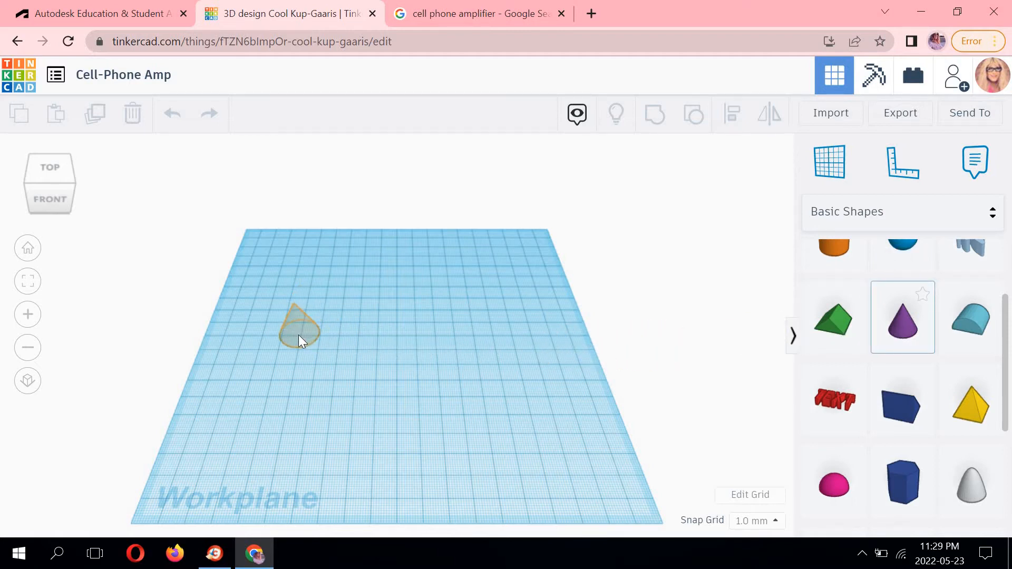
click(298, 341)
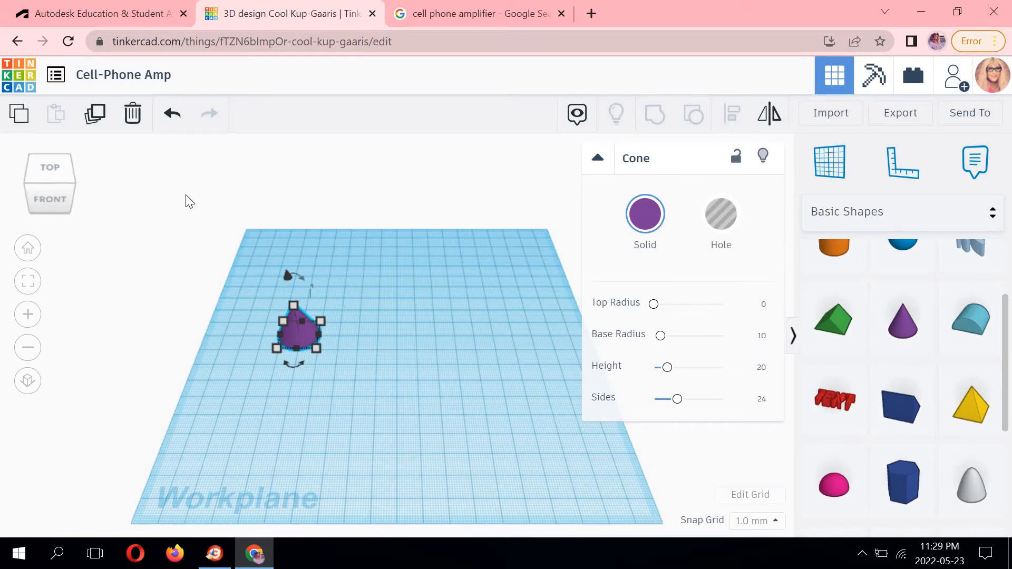
Inspect the cone from the top, front, right and default 3D views.
click(50, 167)
scroll(289, 337, up, 1)
scroll(236, 340, up, 5)
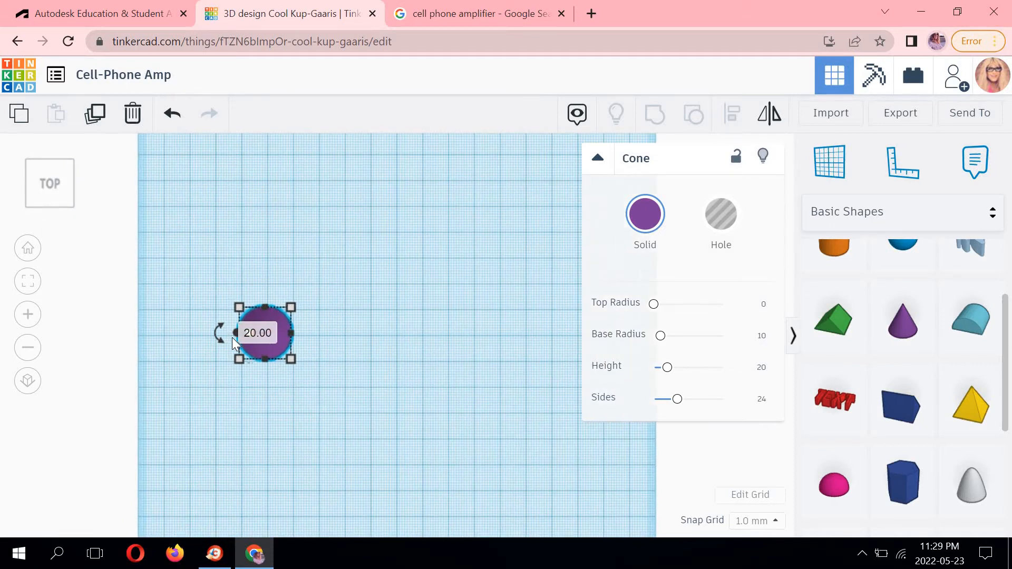
scroll(286, 283, down, 3)
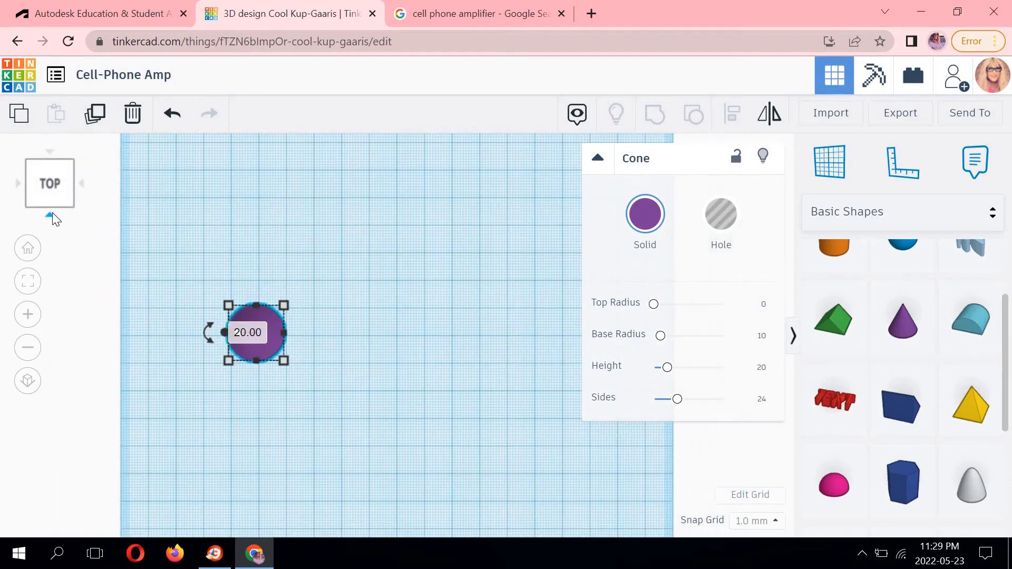
click(52, 213)
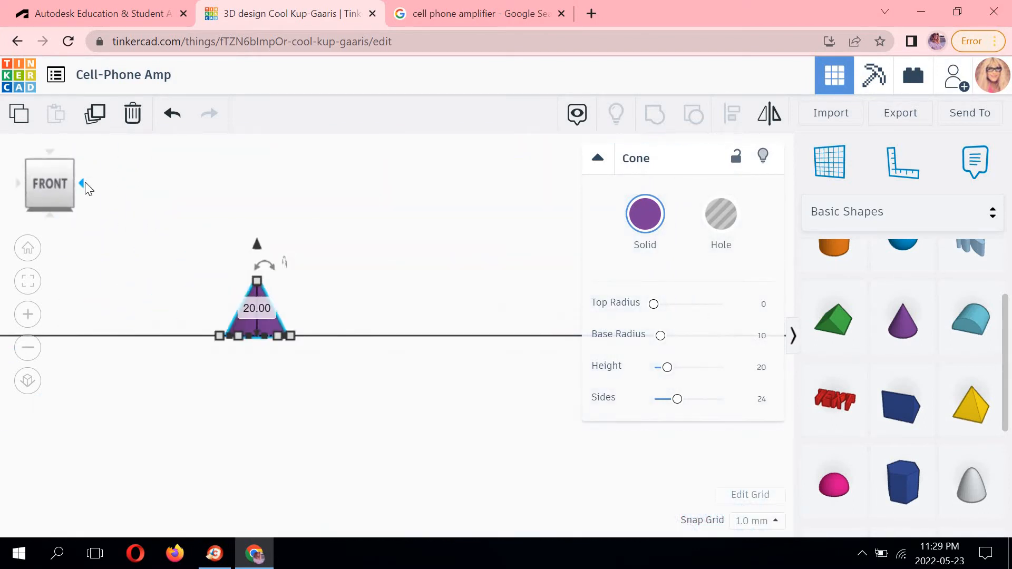
click(83, 184)
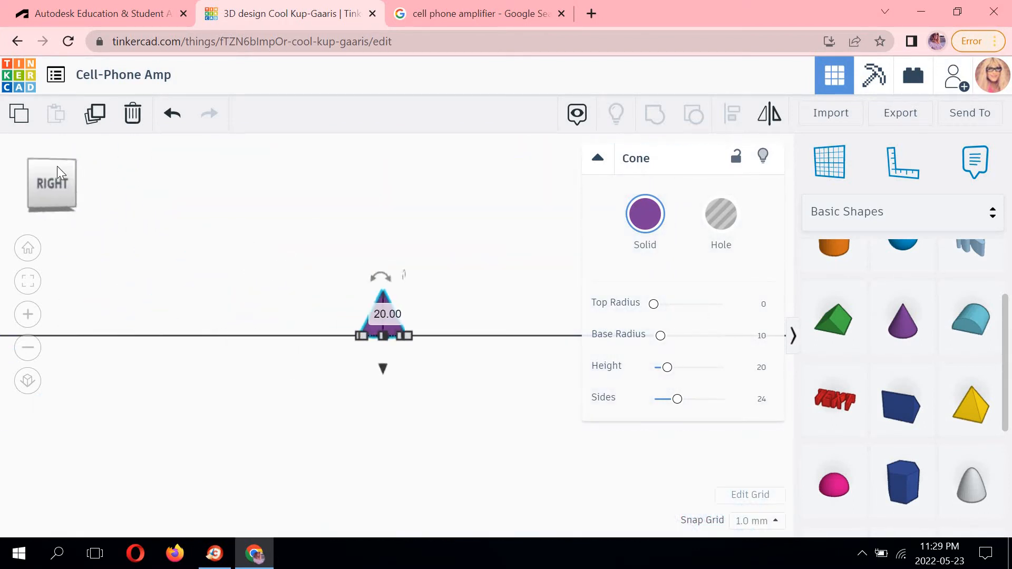
click(30, 163)
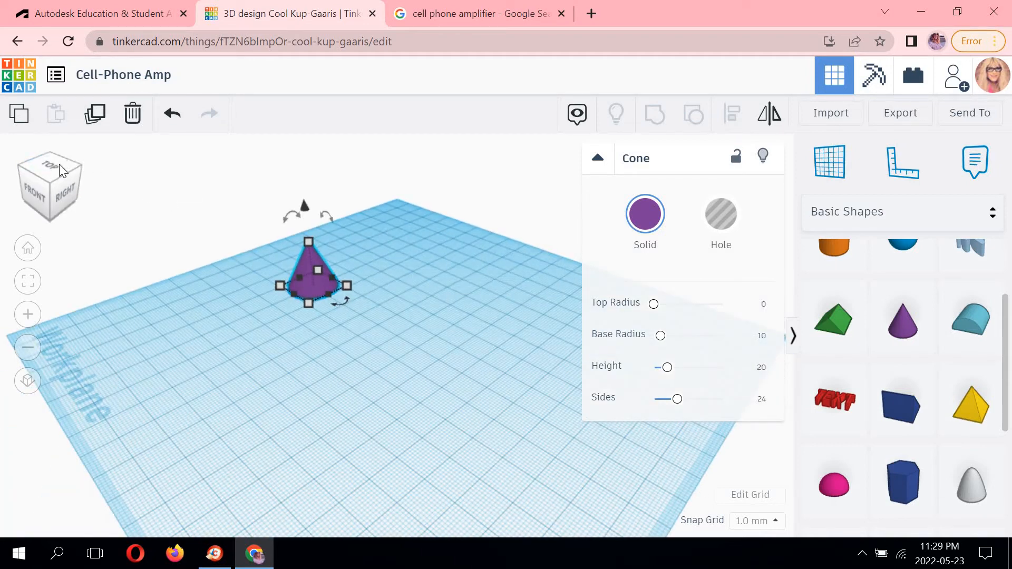
click(55, 165)
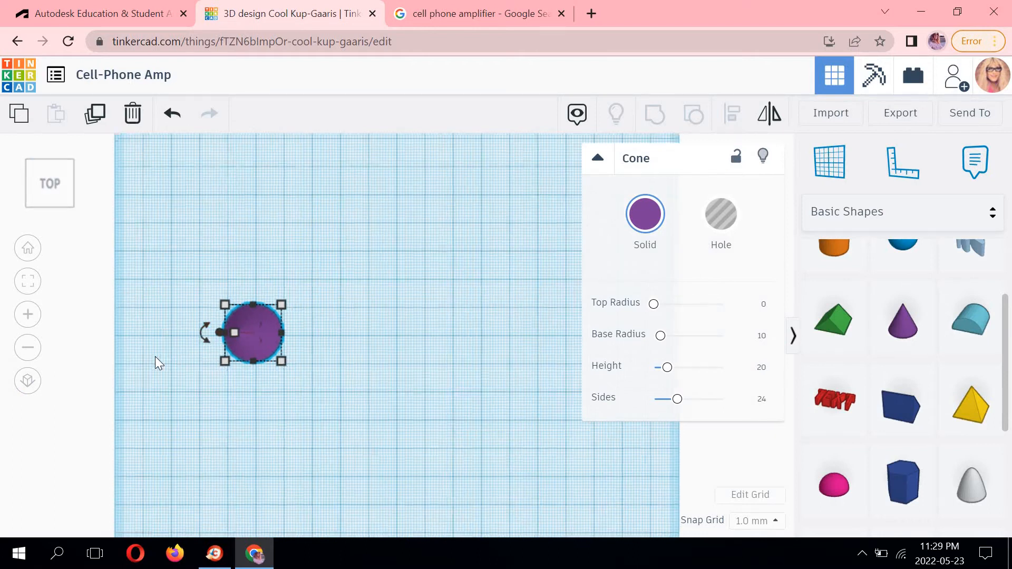
Switch to orthographic view and inspect the enlarged cone from the top, front and 3D views.
scroll(227, 300, up, 2)
middle_drag(227, 300, 277, 253)
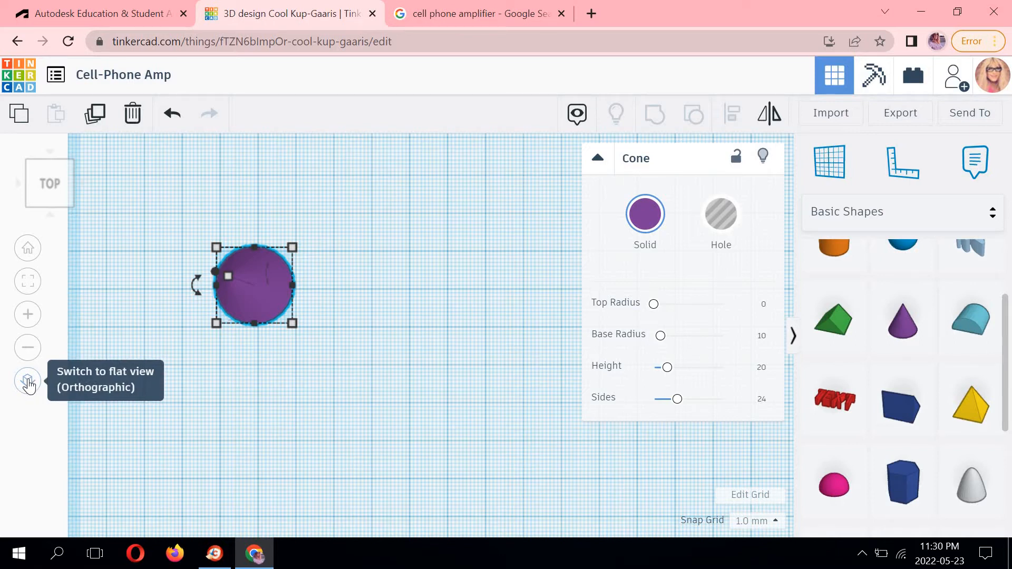
click(28, 382)
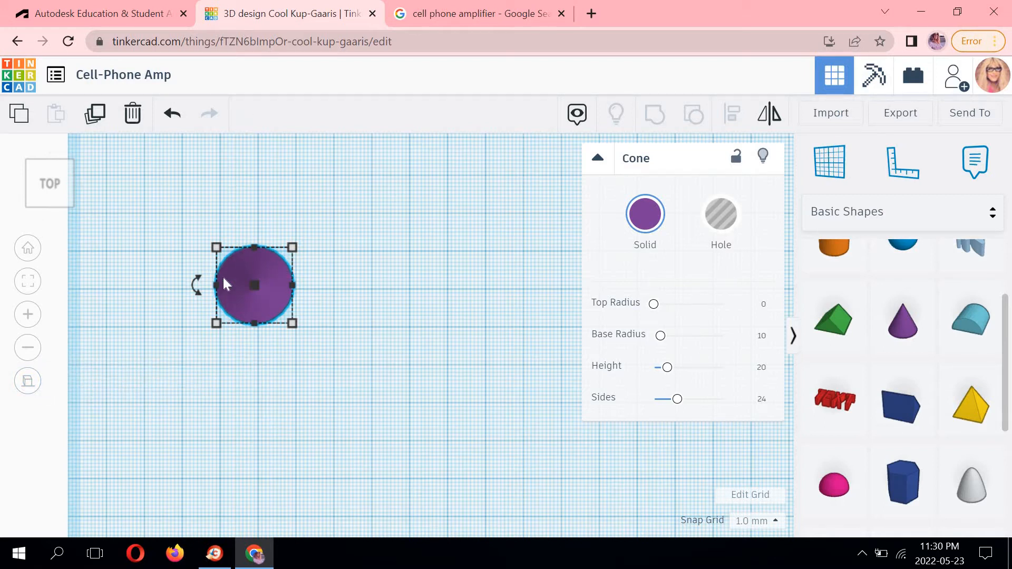
scroll(296, 274, up, 2)
scroll(295, 274, up, 2)
middle_drag(279, 257, 406, 270)
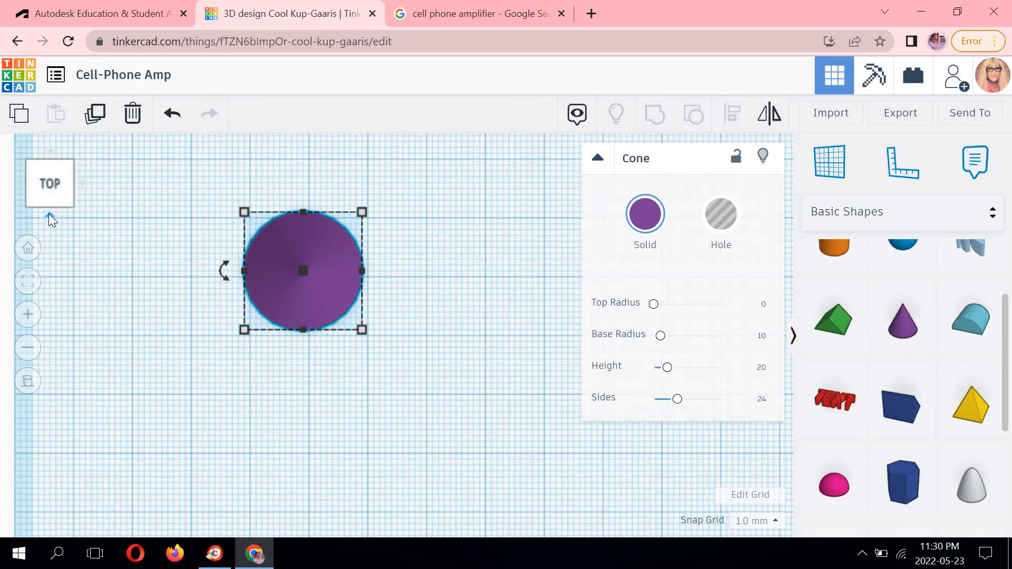
click(49, 214)
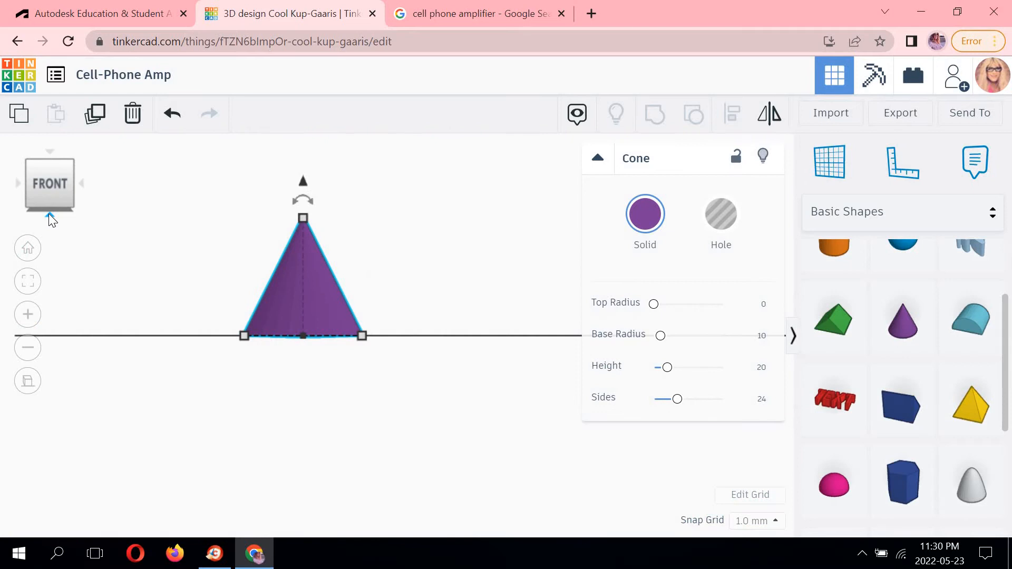
click(82, 182)
click(29, 160)
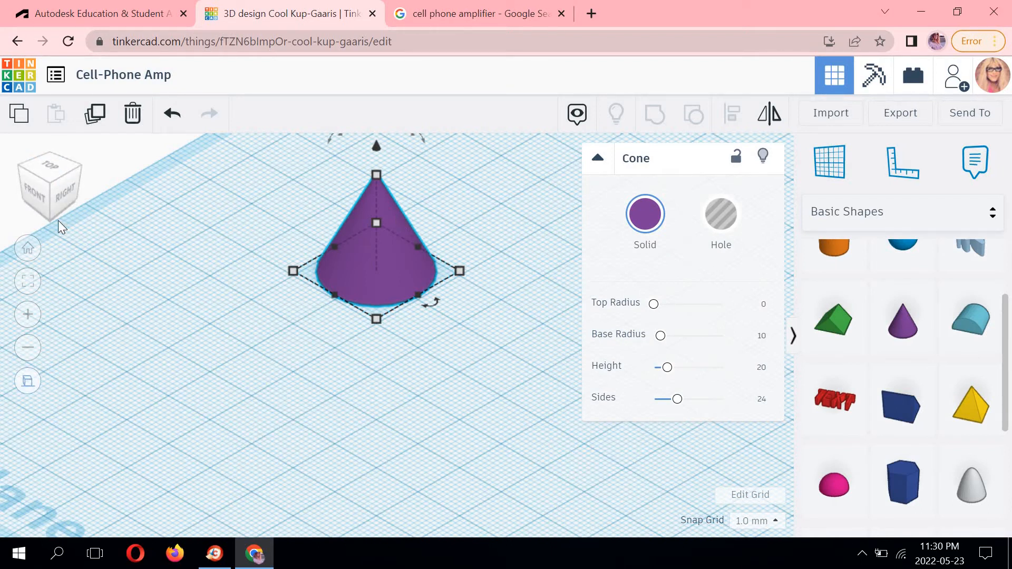
Switch to the top orthographic view and set the cone's base width to 50 mm.
click(49, 166)
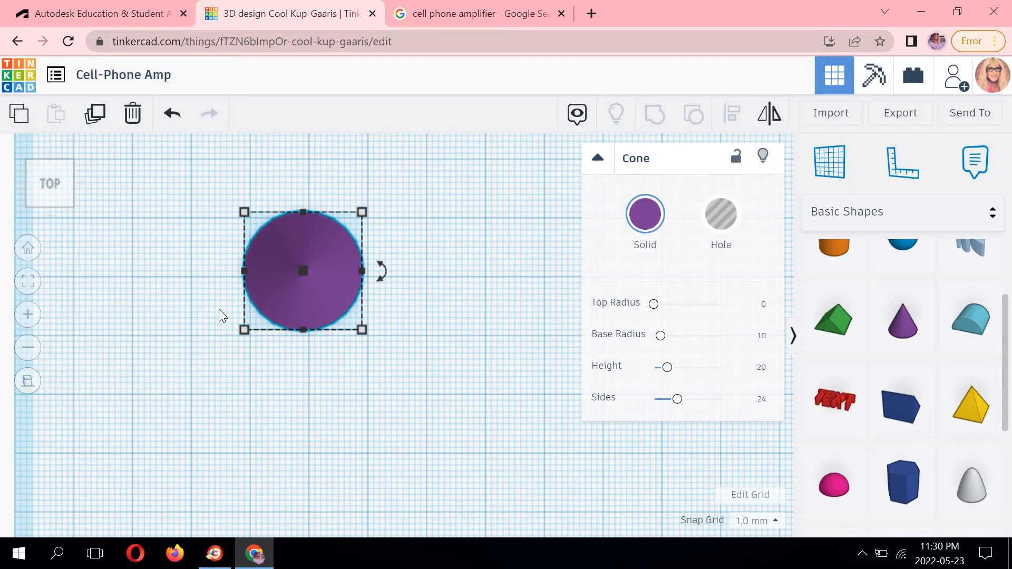
click(28, 381)
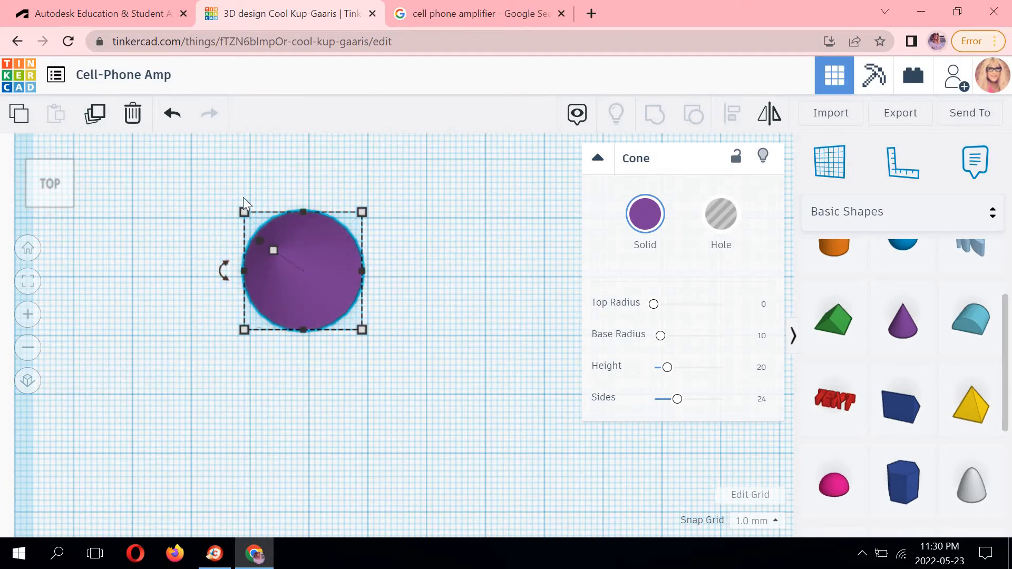
click(28, 382)
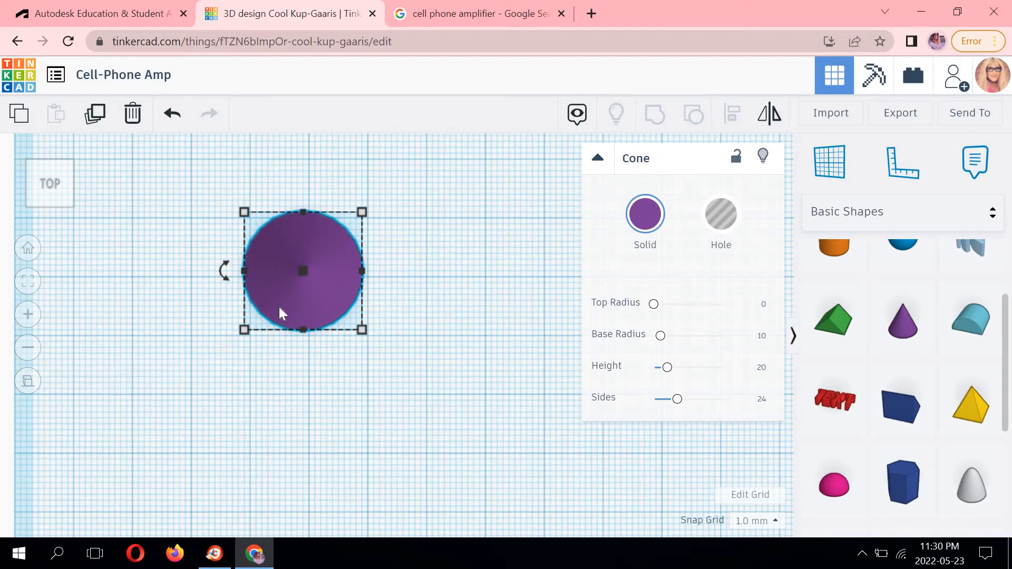
mouse_move(362, 212)
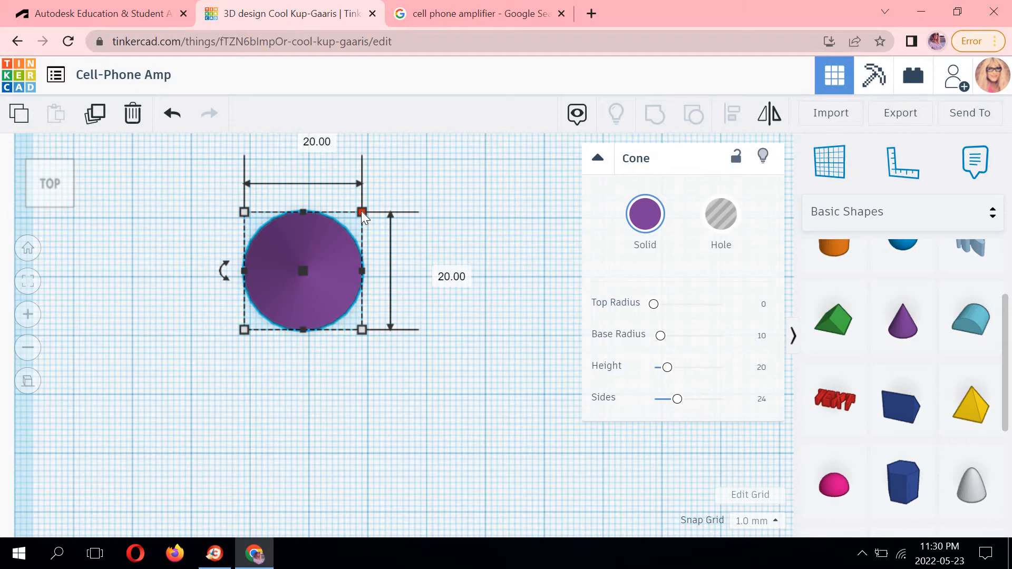
click(362, 212)
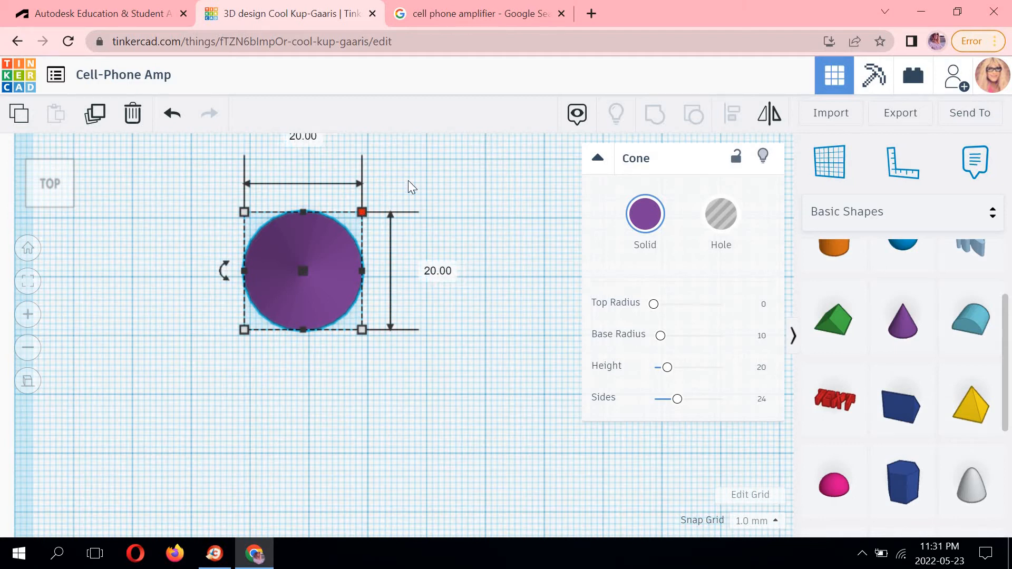
middle_drag(300, 143, 301, 192)
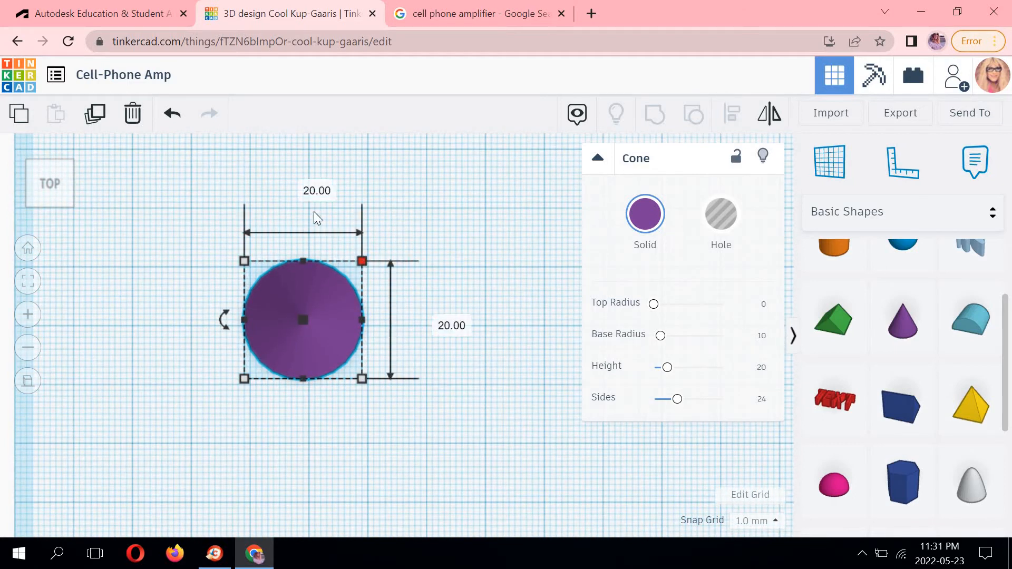
click(309, 185)
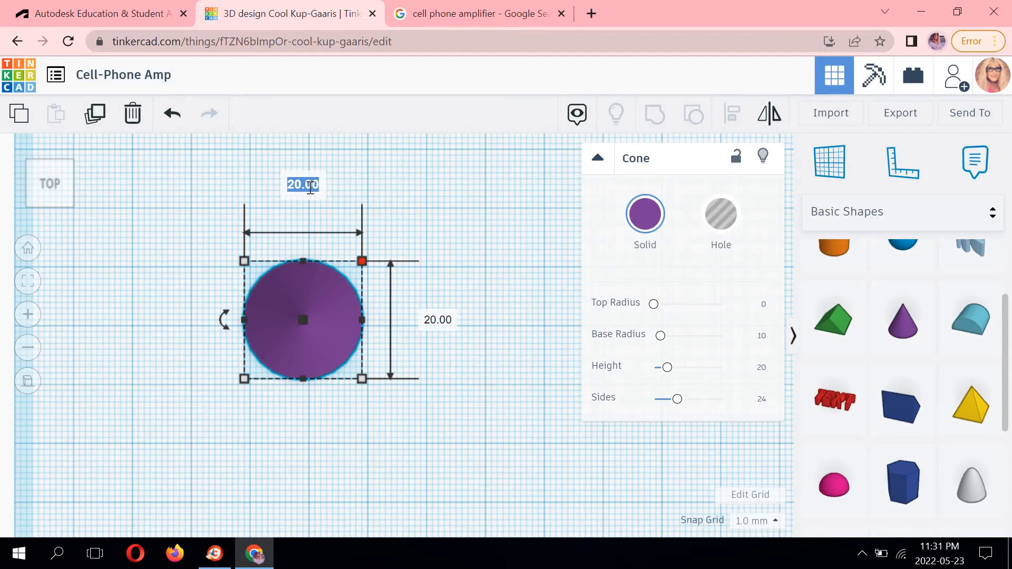
text(50)
key(Return)
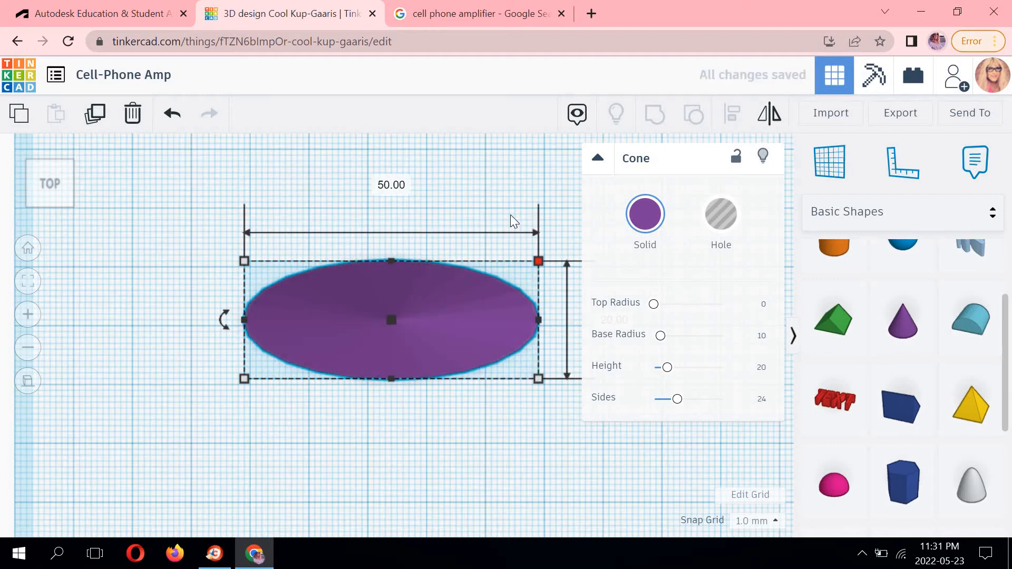
Set the cone's base length to 50 mm.
middle_drag(514, 222, 179, 238)
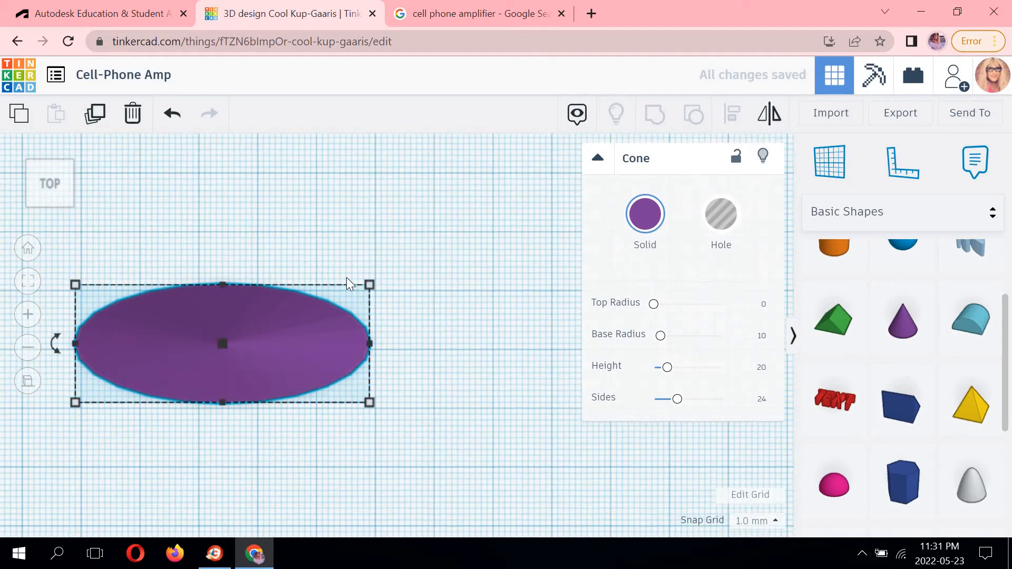
mouse_move(367, 286)
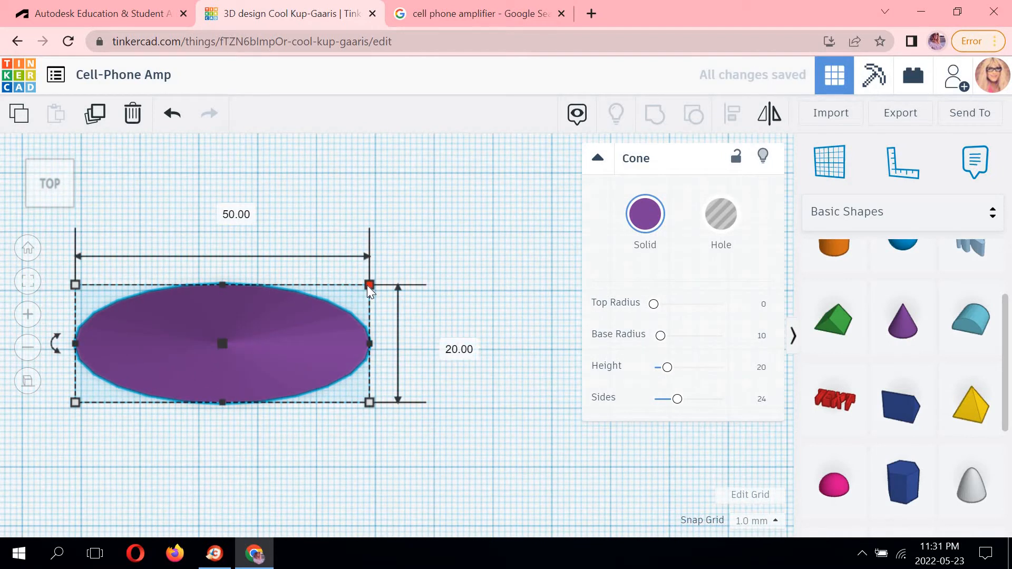
click(440, 346)
text(50)
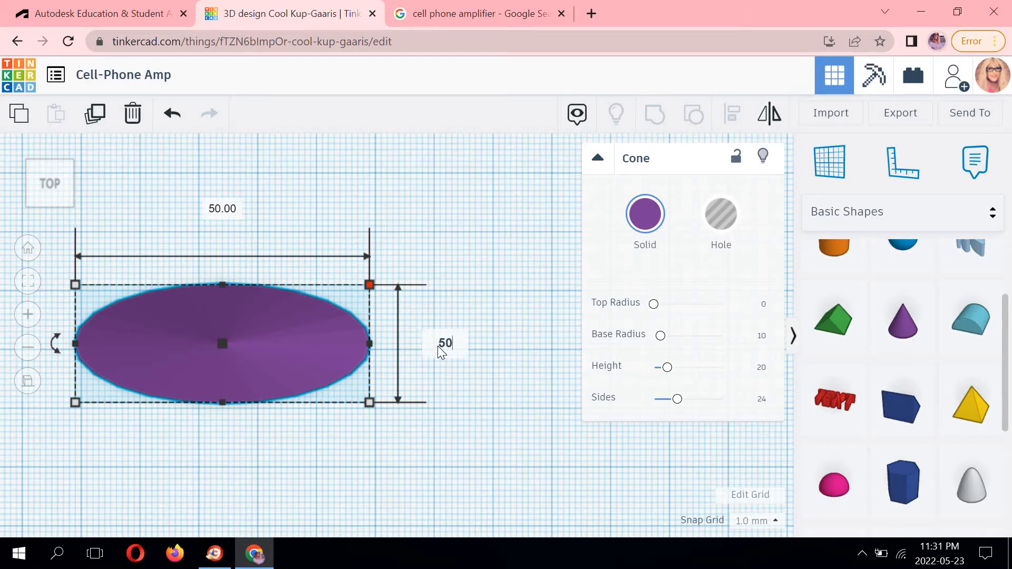
key(Return)
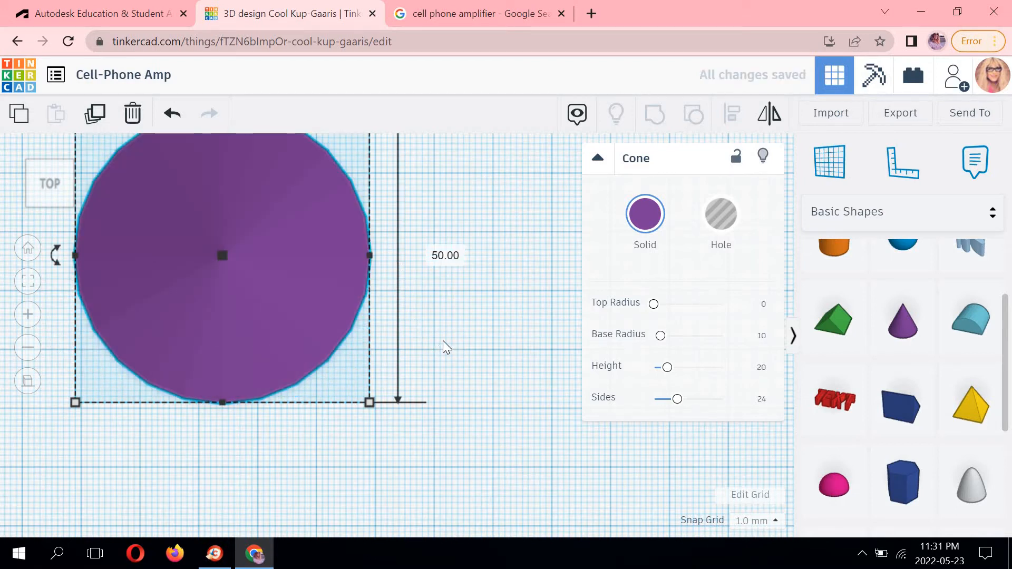
Set the cone's height to 100 mm in the front view.
scroll(451, 335, up, 1)
scroll(451, 334, down, 2)
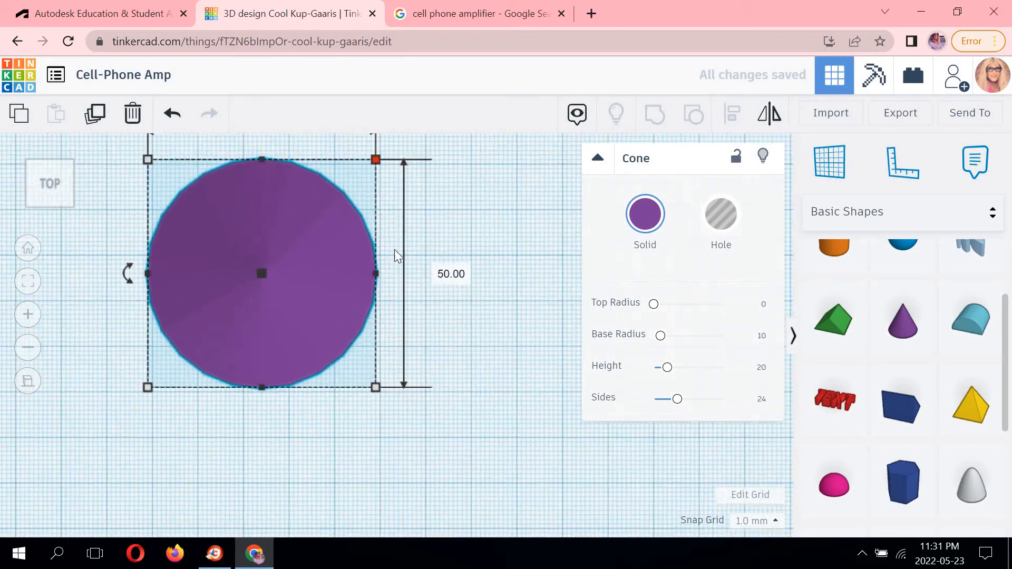
middle_drag(281, 232, 274, 258)
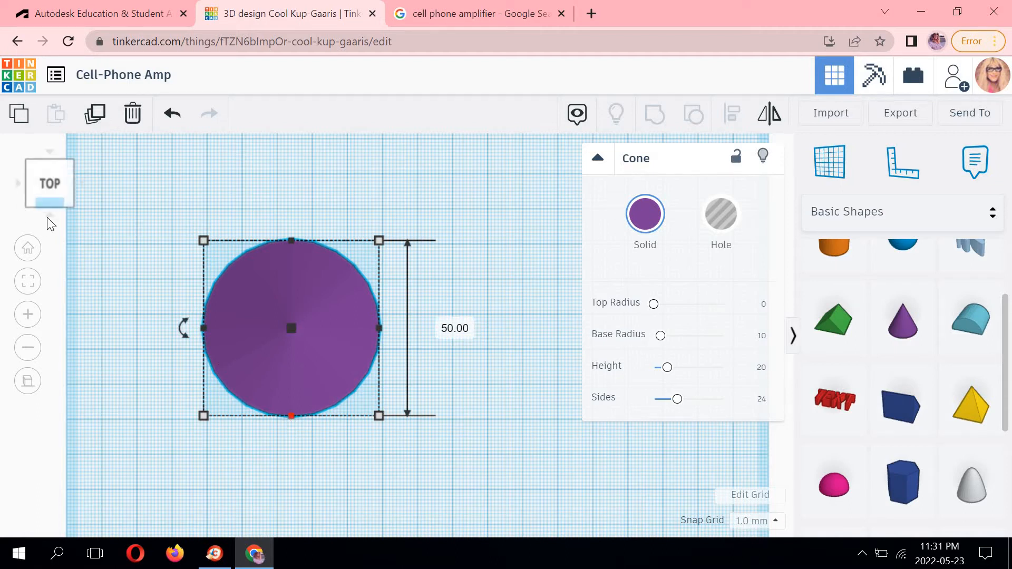
click(48, 218)
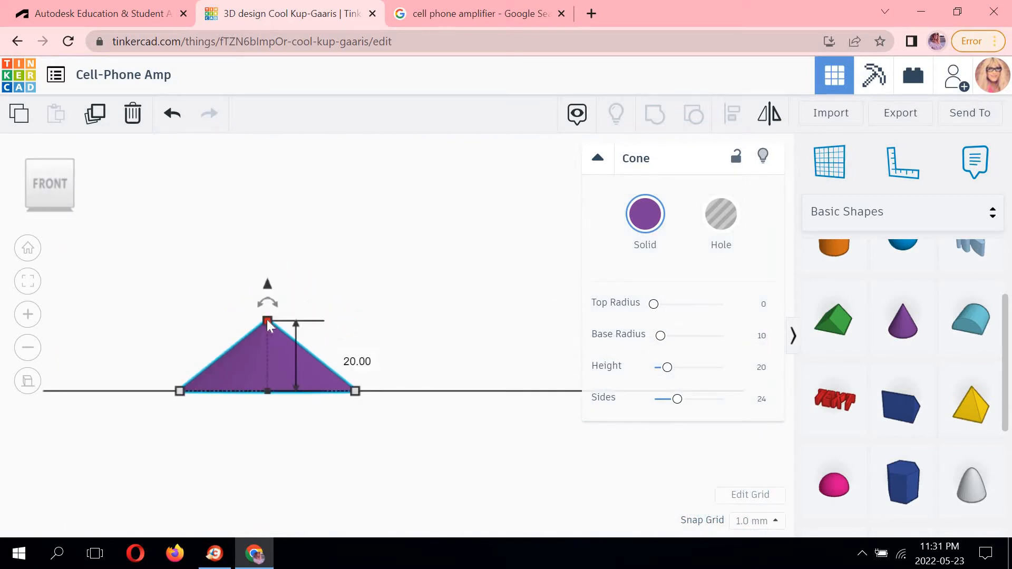
click(345, 358)
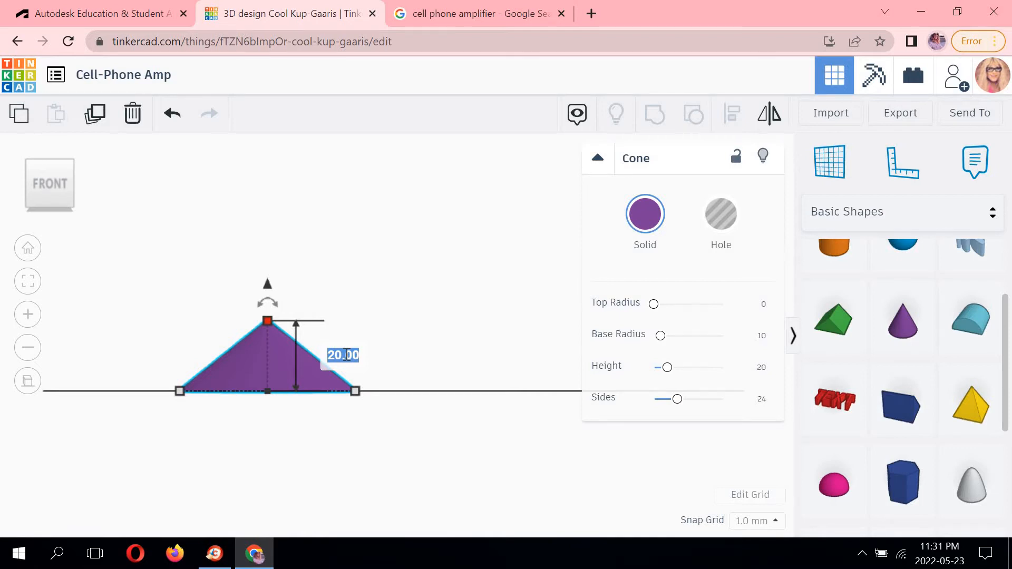
text(100)
key(Return)
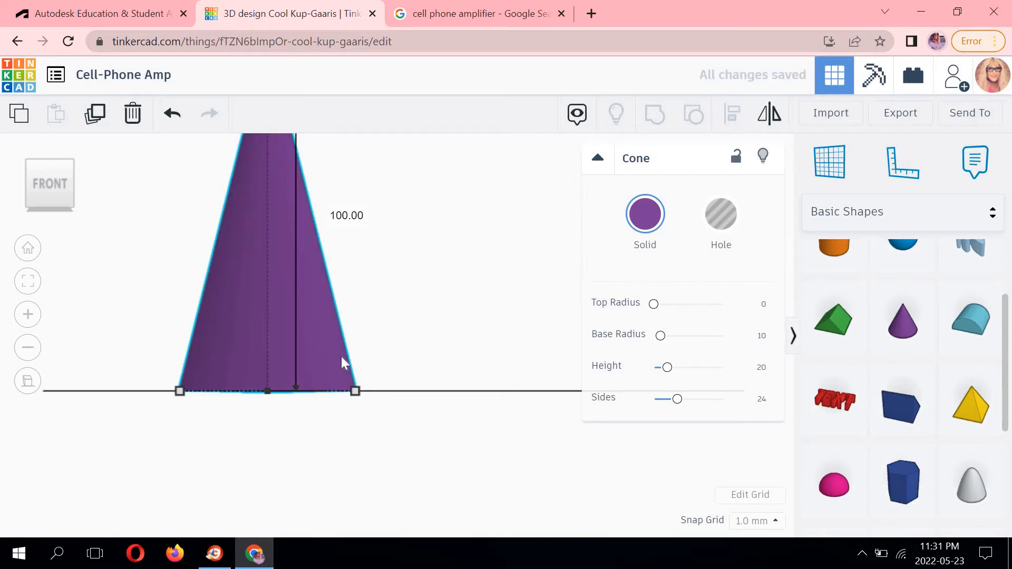
Duplicate the cone and move the copy 75 mm to the right in the top view.
scroll(379, 308, down, 3)
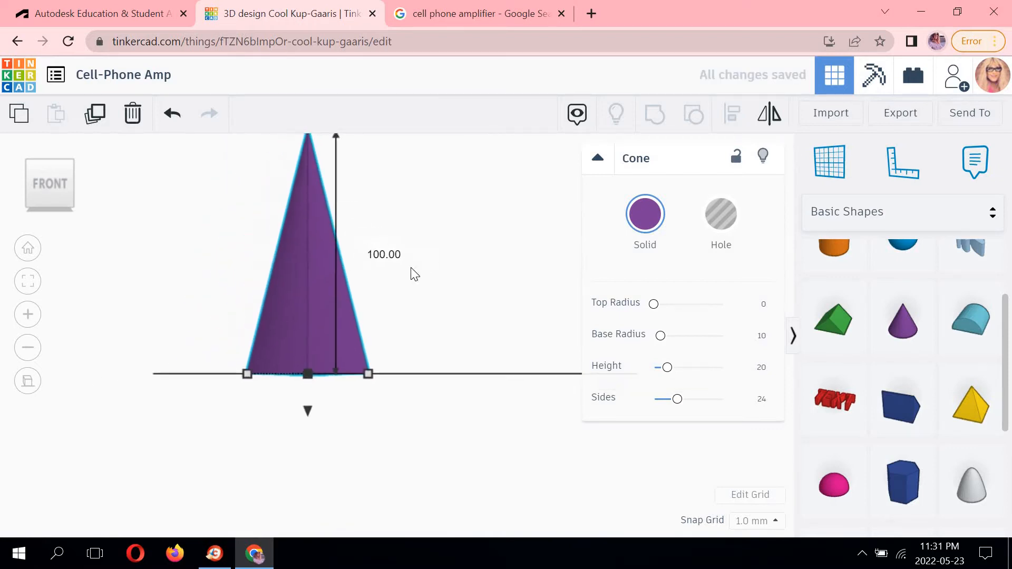
click(48, 151)
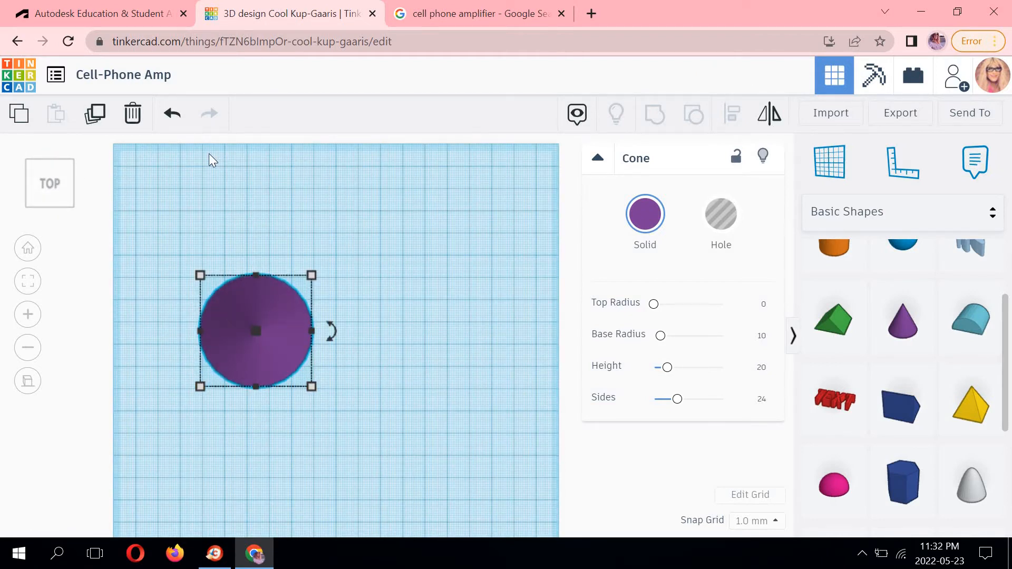
click(97, 117)
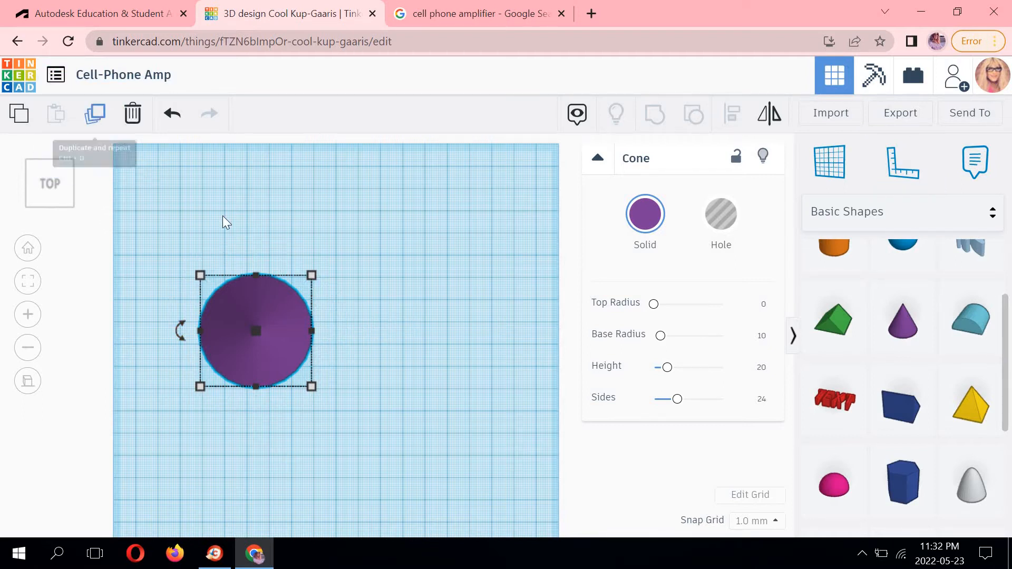
drag(275, 310, 442, 305)
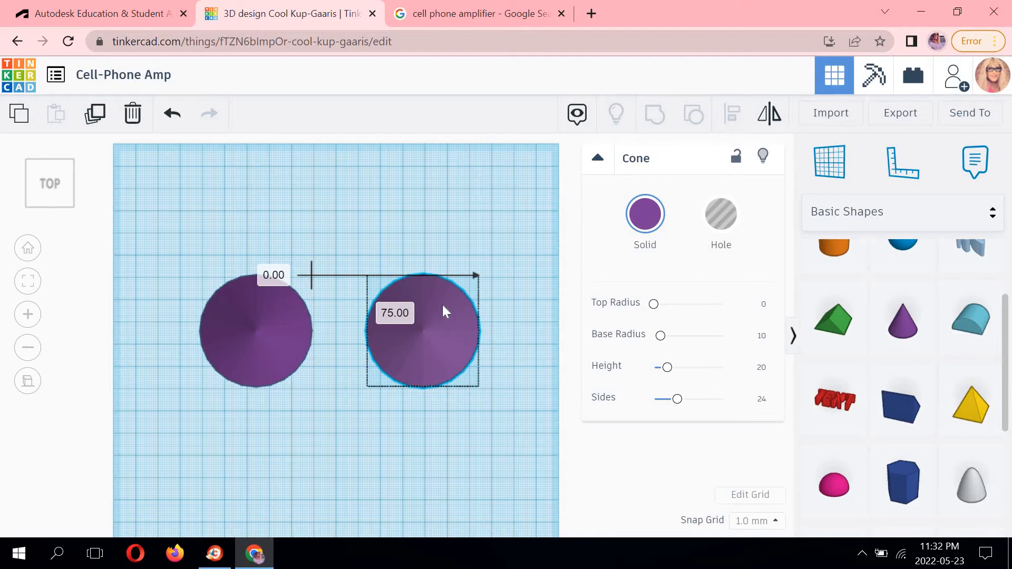
drag(442, 305, 442, 305)
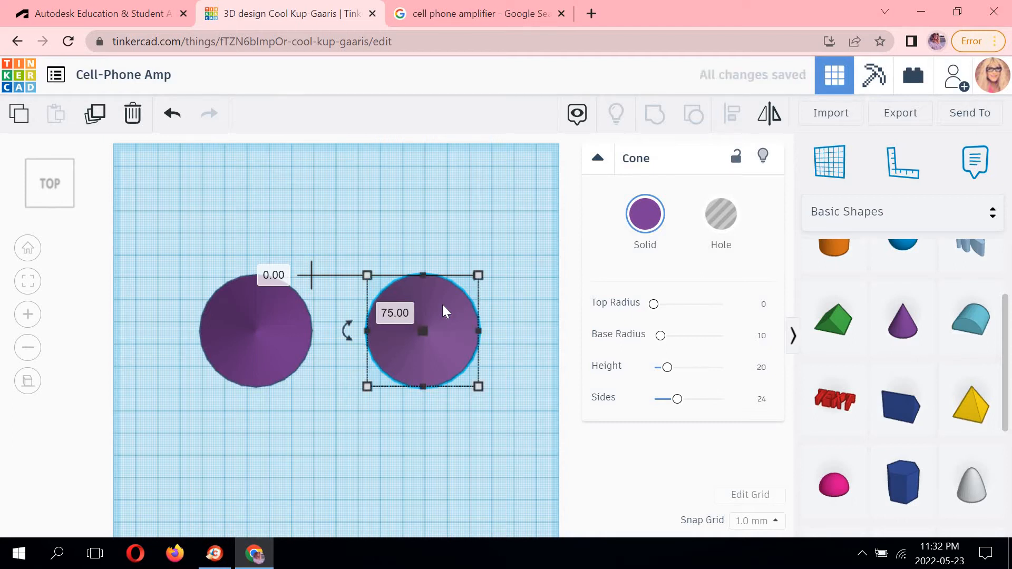
click(461, 232)
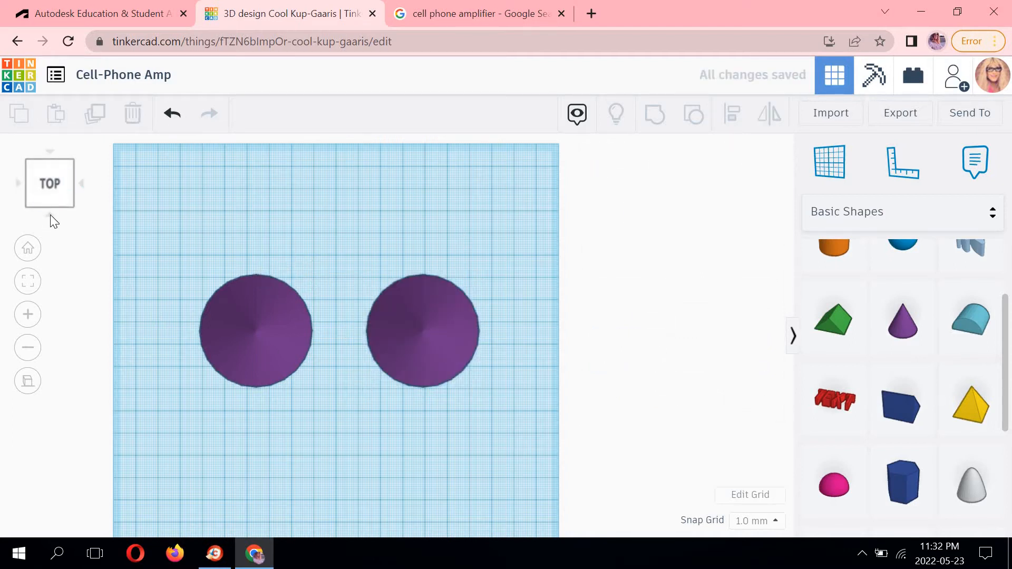
Place a paraboloid on the workplane between the two cones.
click(51, 215)
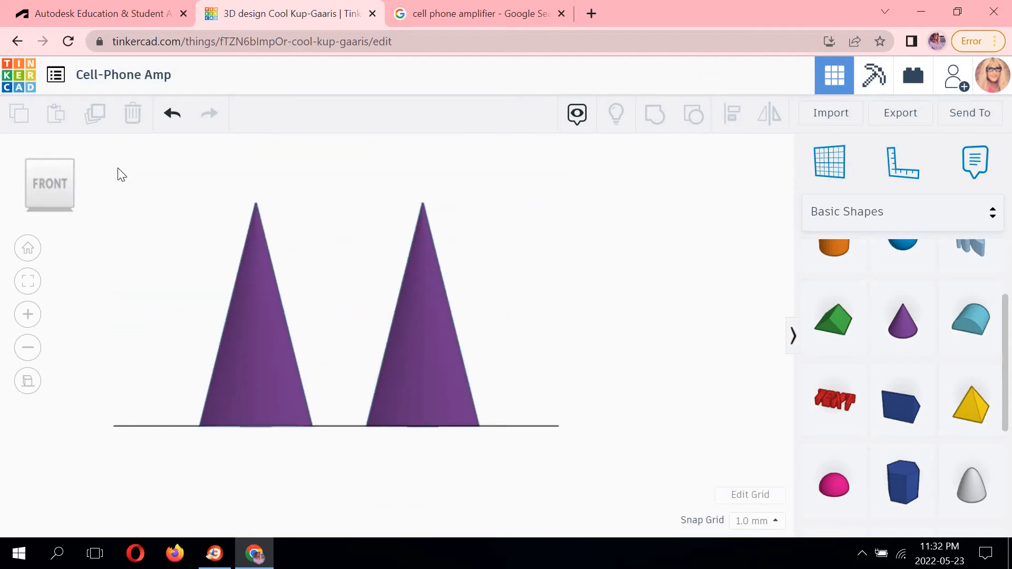
click(48, 152)
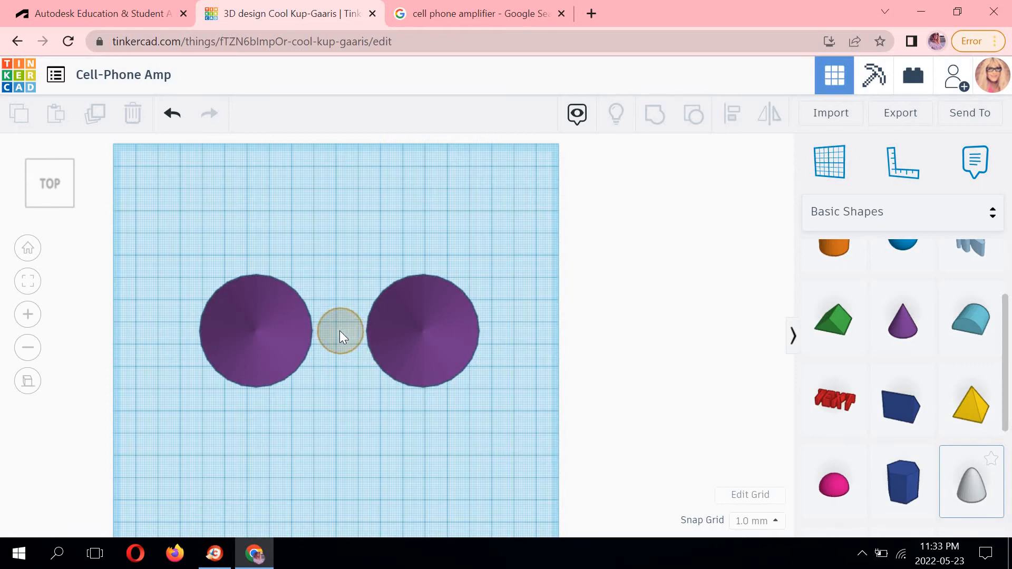
click(339, 331)
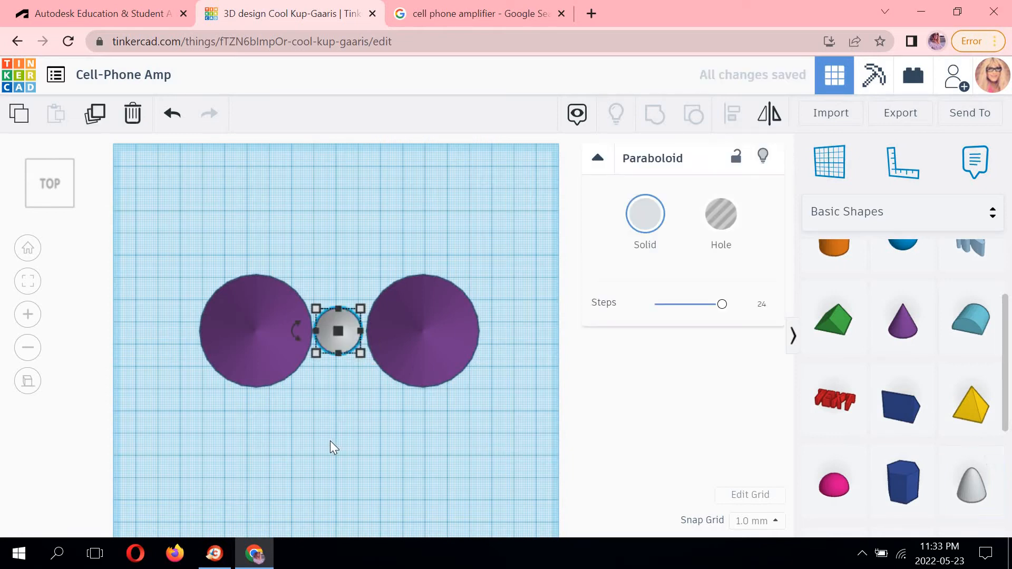
click(316, 406)
scroll(292, 309, up, 4)
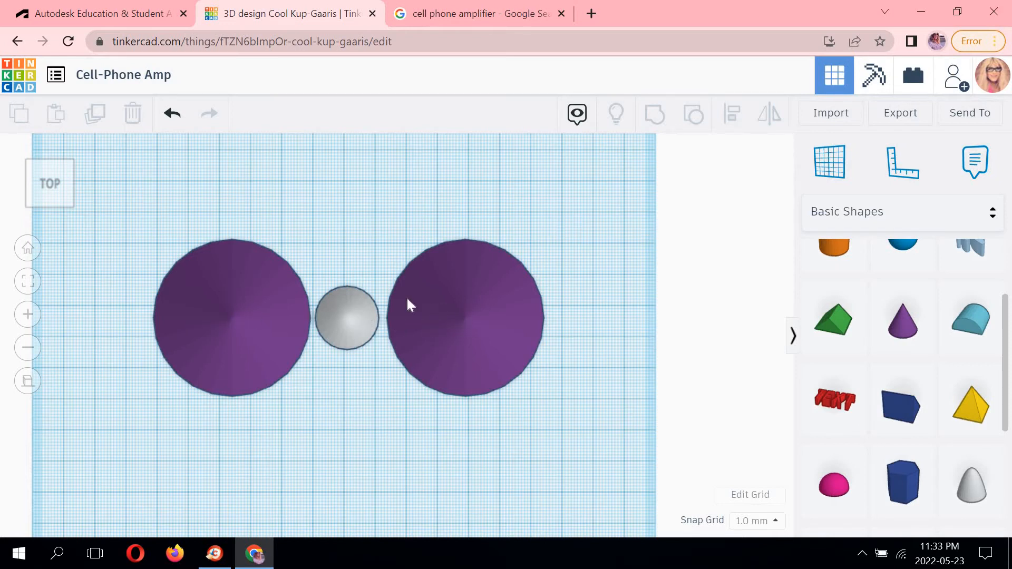
Try to align the paraboloid with the right cone using the Align tool.
click(356, 310)
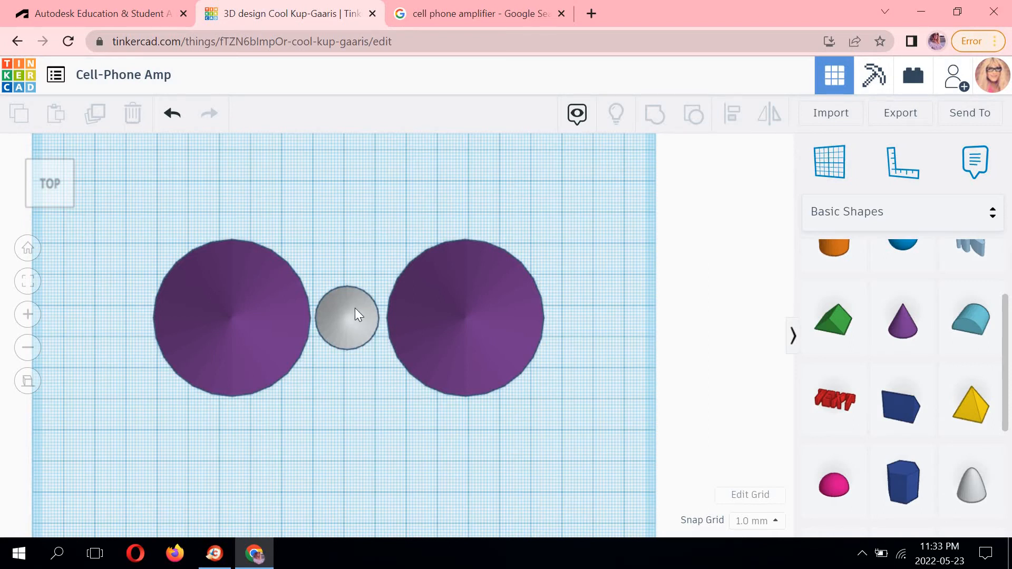
shift+click(433, 272)
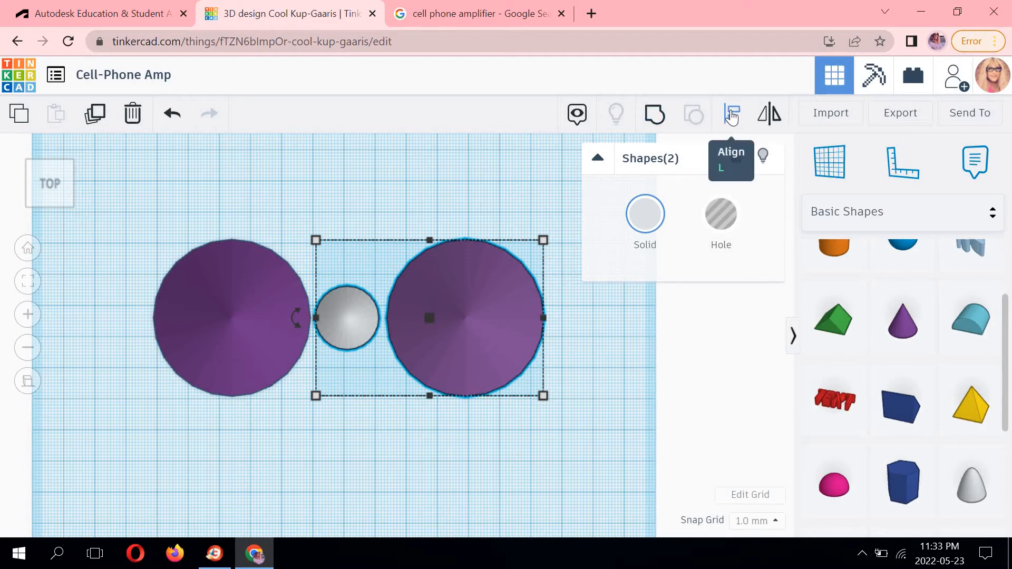
click(731, 115)
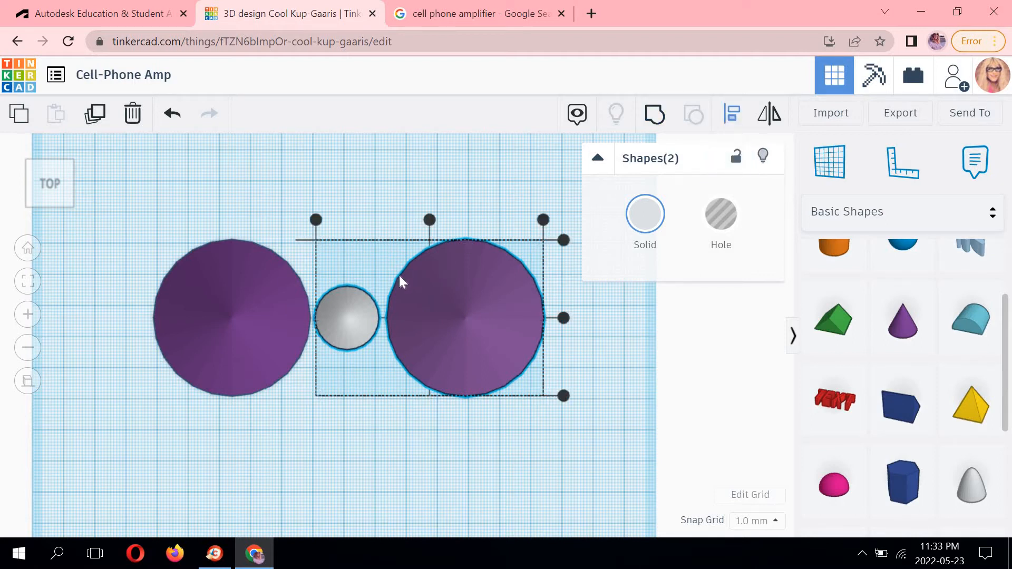
click(353, 293)
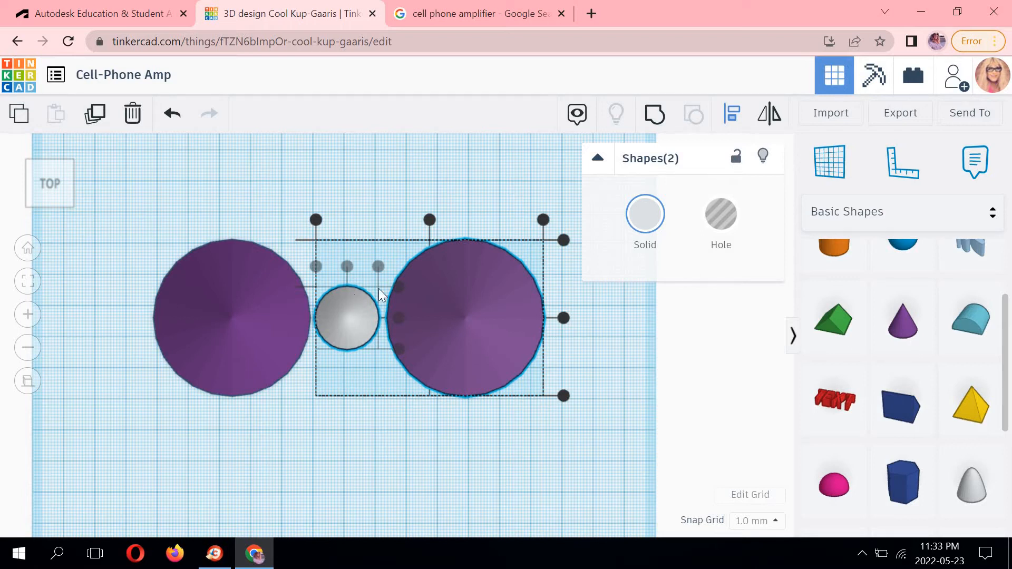
click(420, 255)
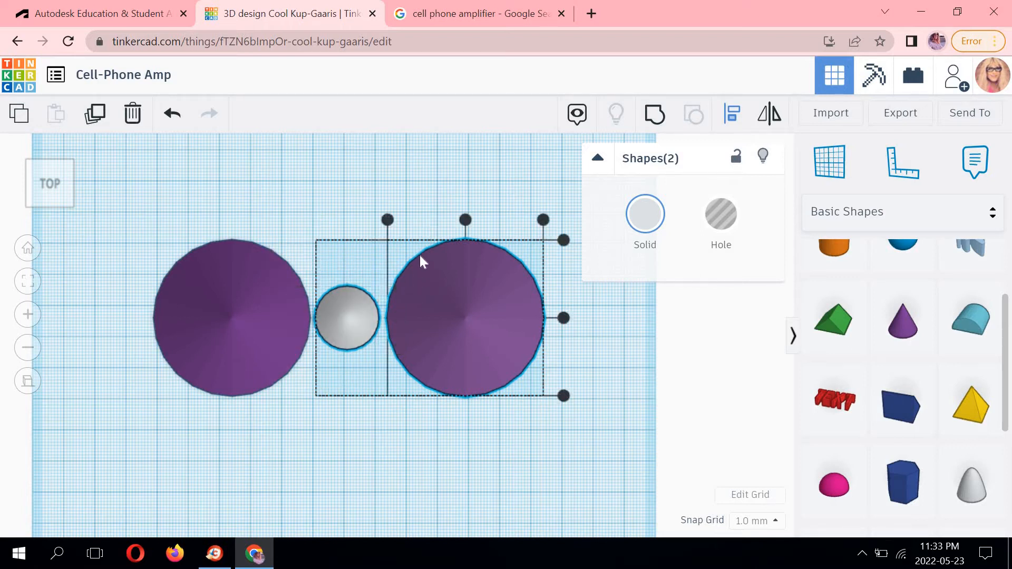
click(397, 363)
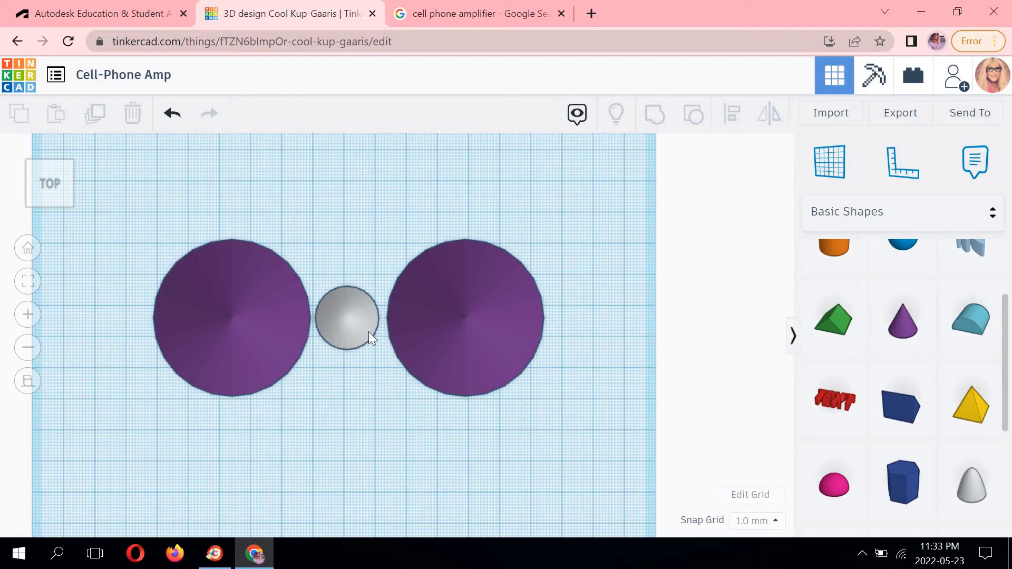
Resize the paraboloid's base to 50 mm by 50 mm.
click(354, 296)
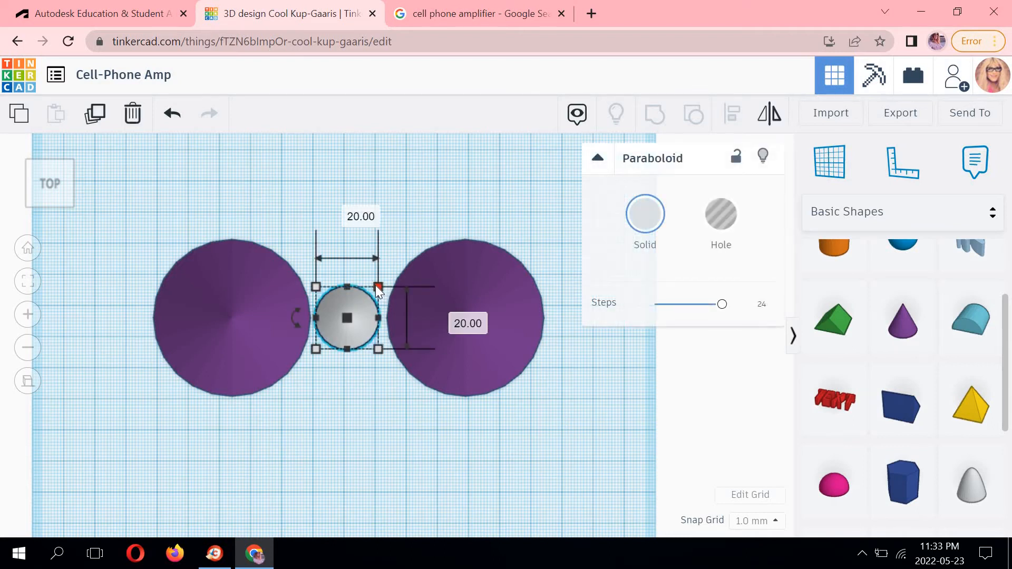
click(346, 210)
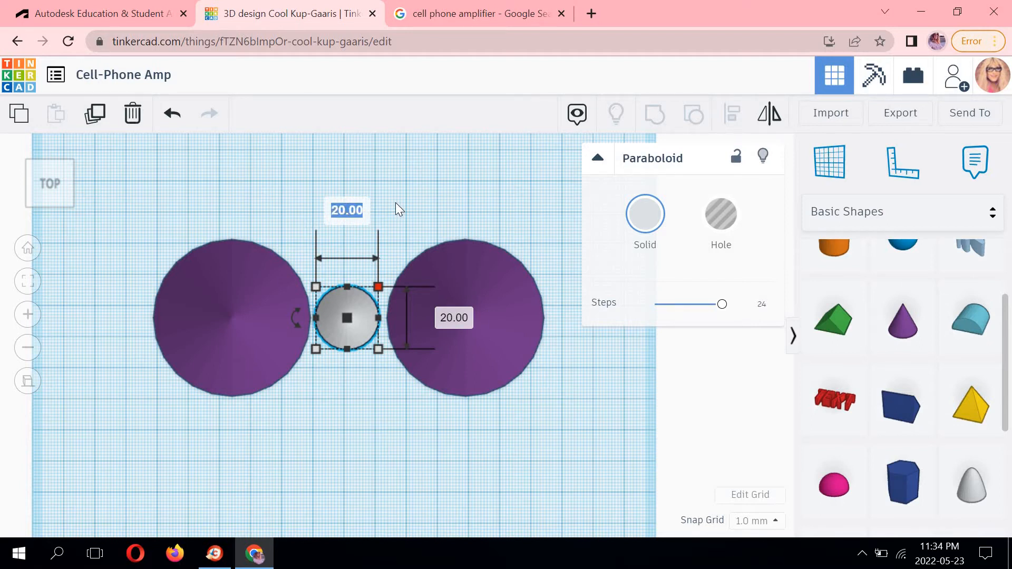
text(50)
key(Return)
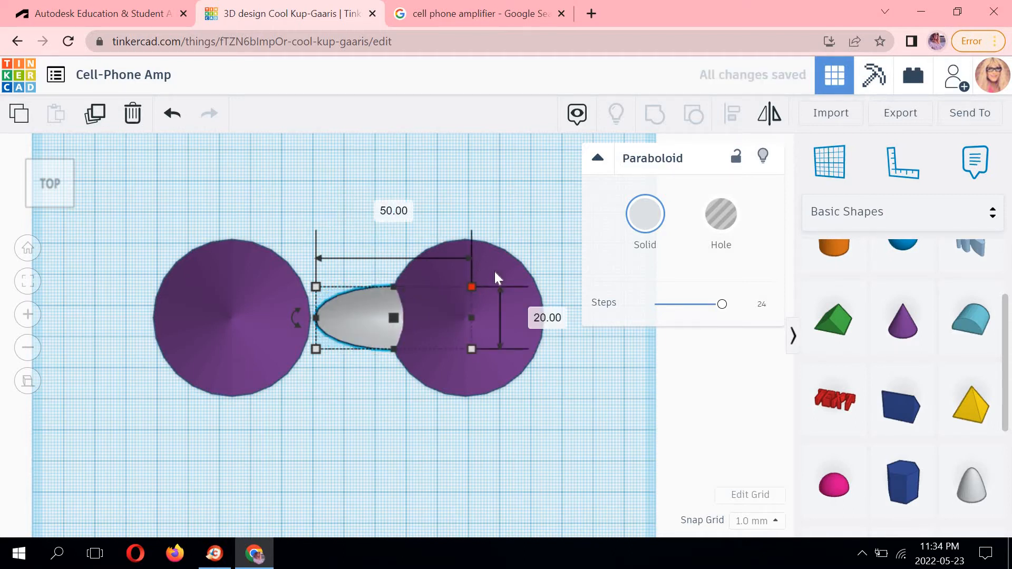
click(543, 318)
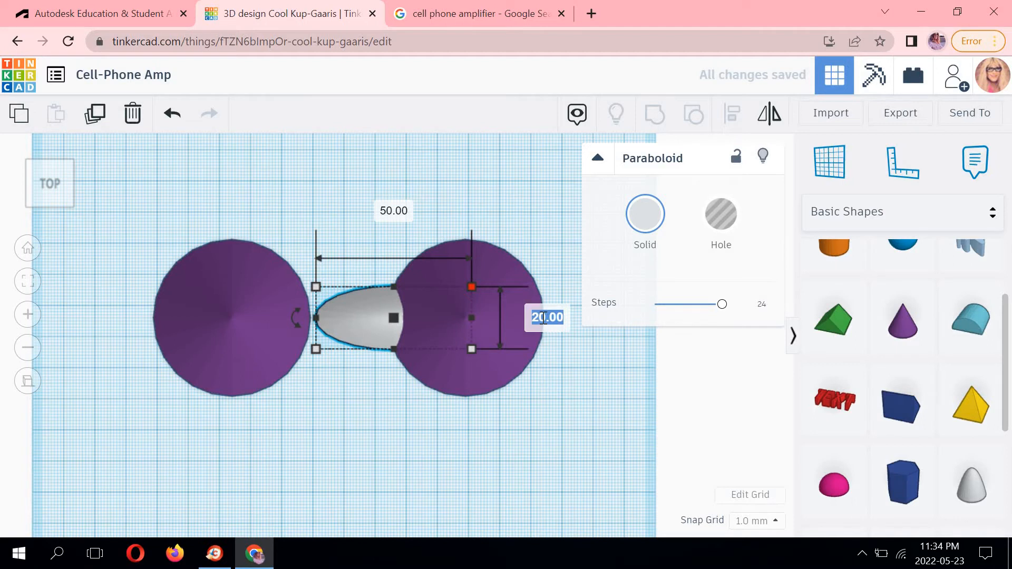
text(50)
key(Return)
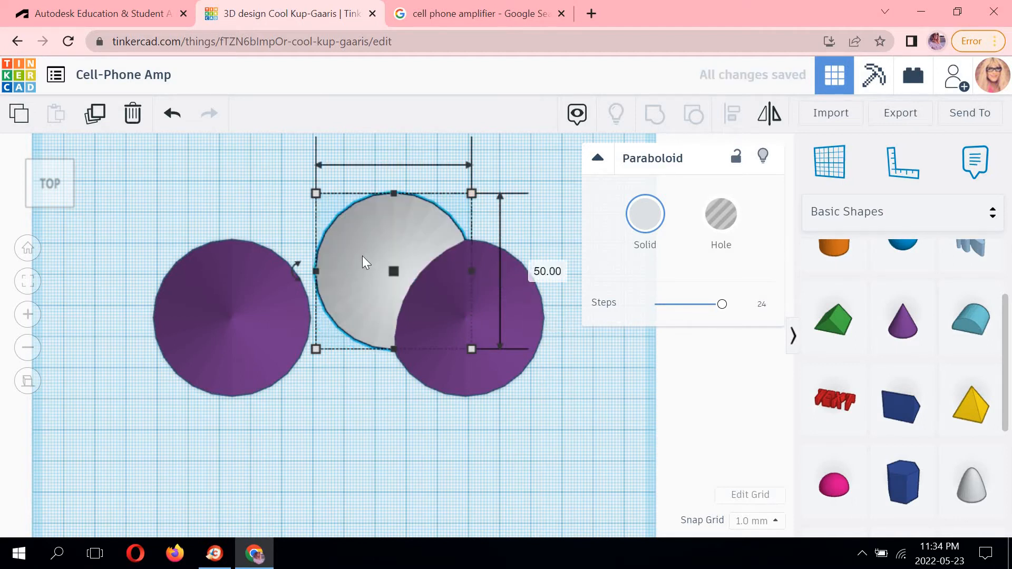
Move the paraboloid between the two cones so its edges meet both cones.
drag(362, 260, 317, 306)
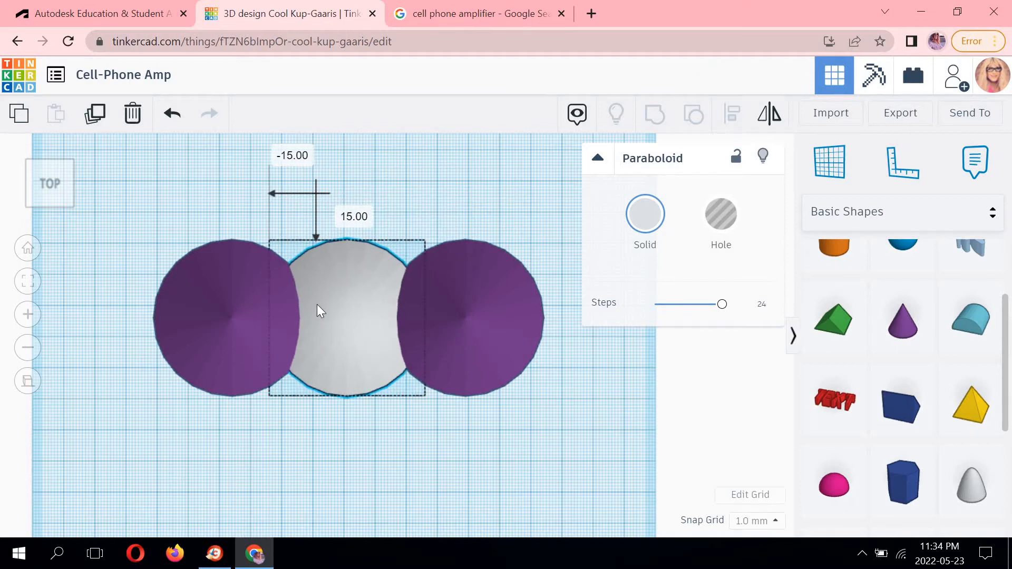
click(335, 448)
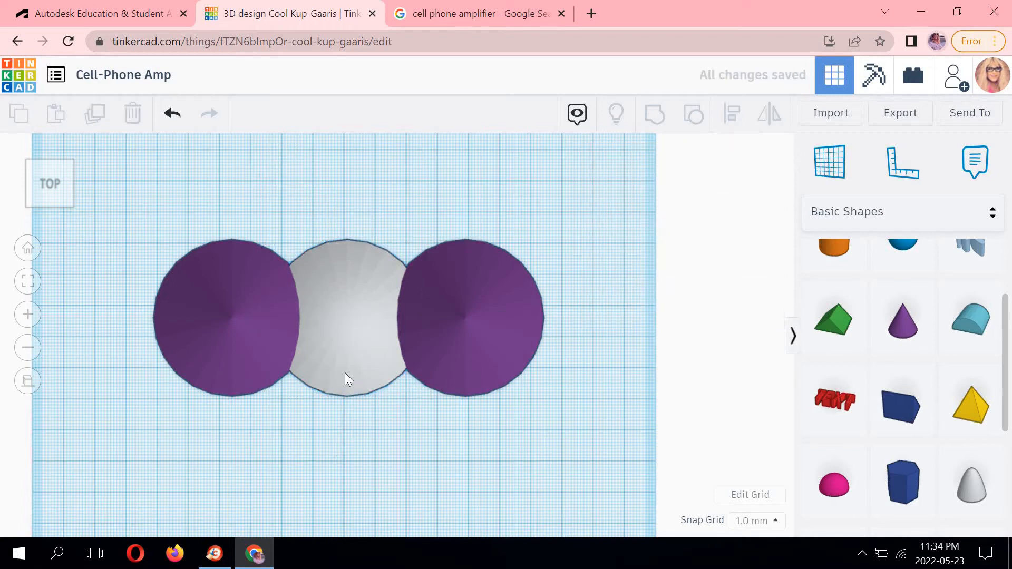
scroll(336, 401, up, 5)
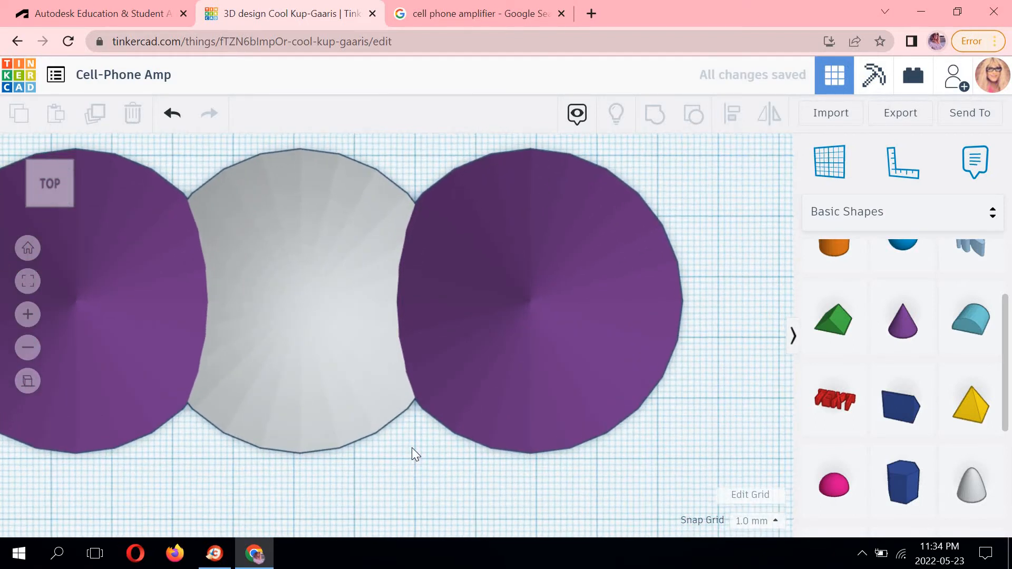
click(322, 264)
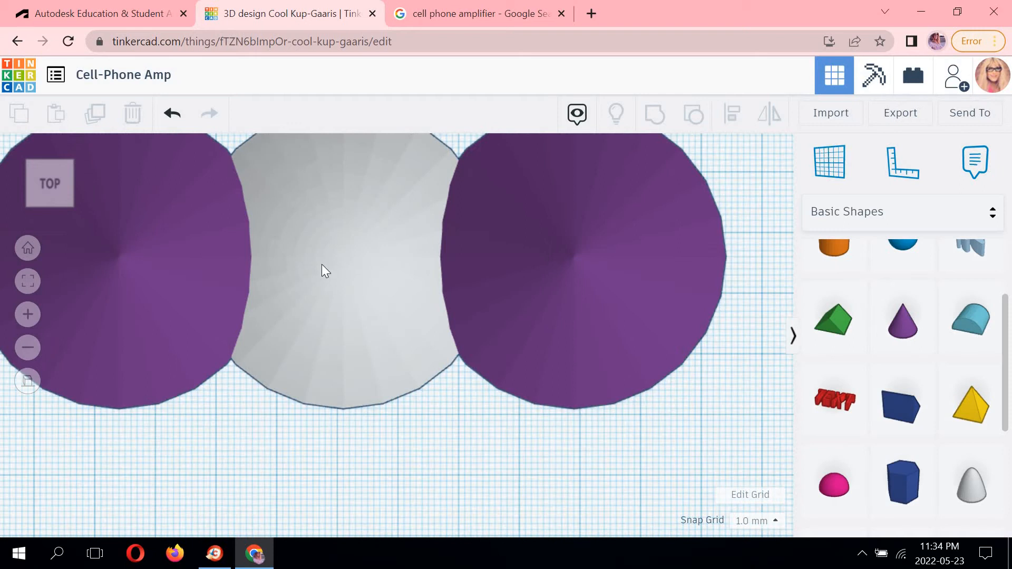
drag(323, 265, 328, 260)
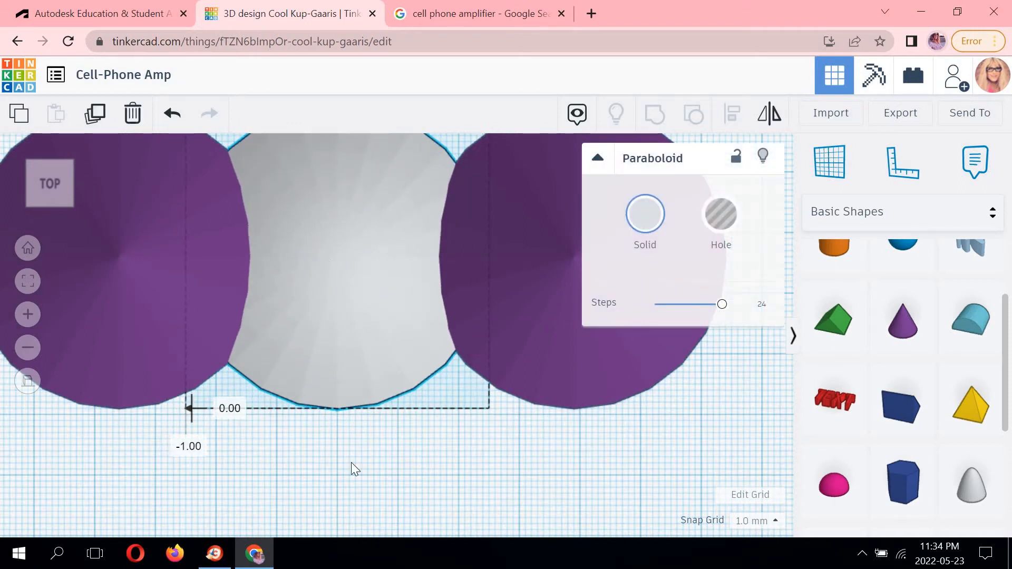
middle_drag(364, 465, 404, 531)
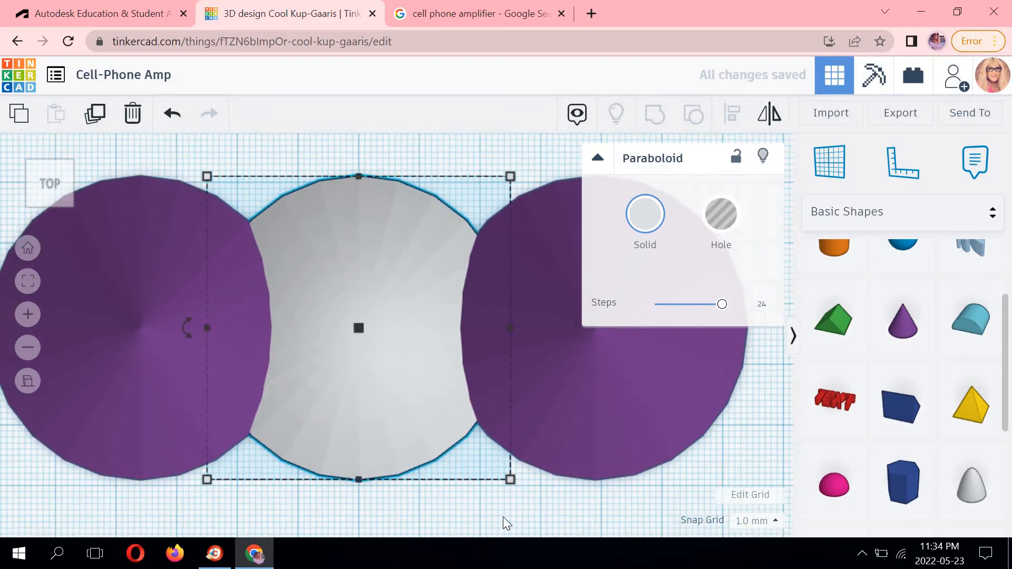
click(504, 518)
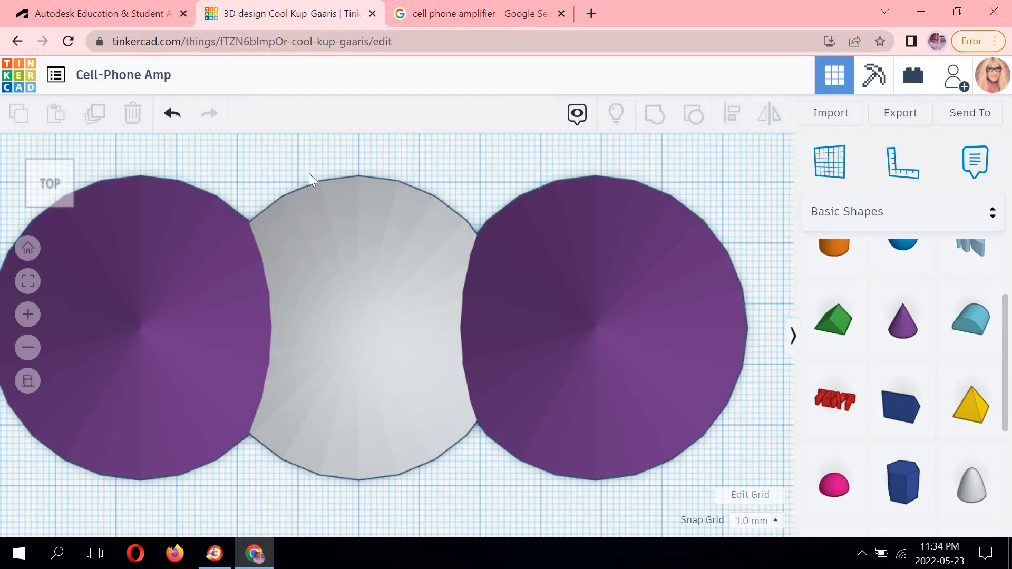
Inspect the paraboloid's fit between the two cones at closer zoom.
scroll(359, 210, up, 3)
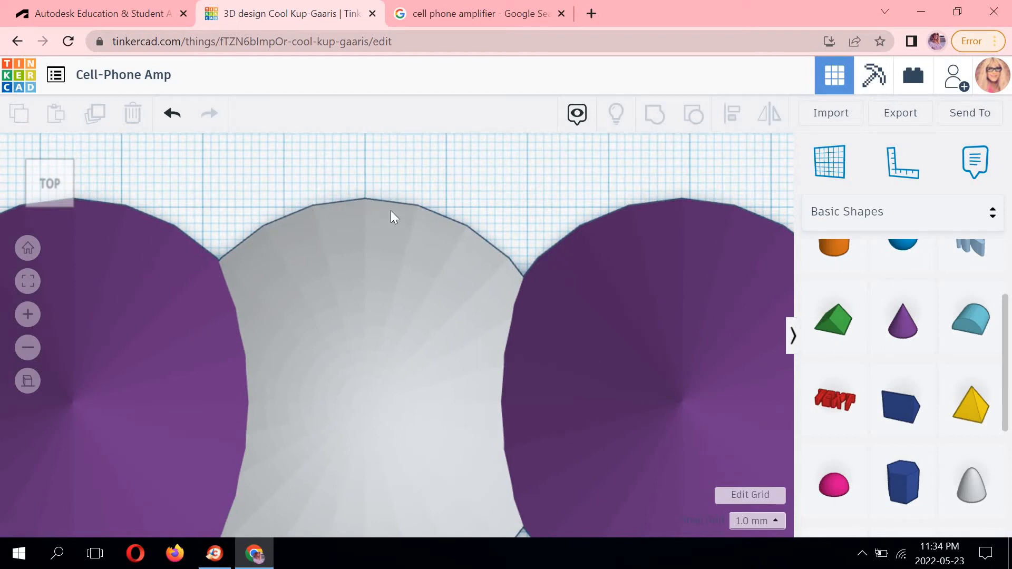
key(Down)
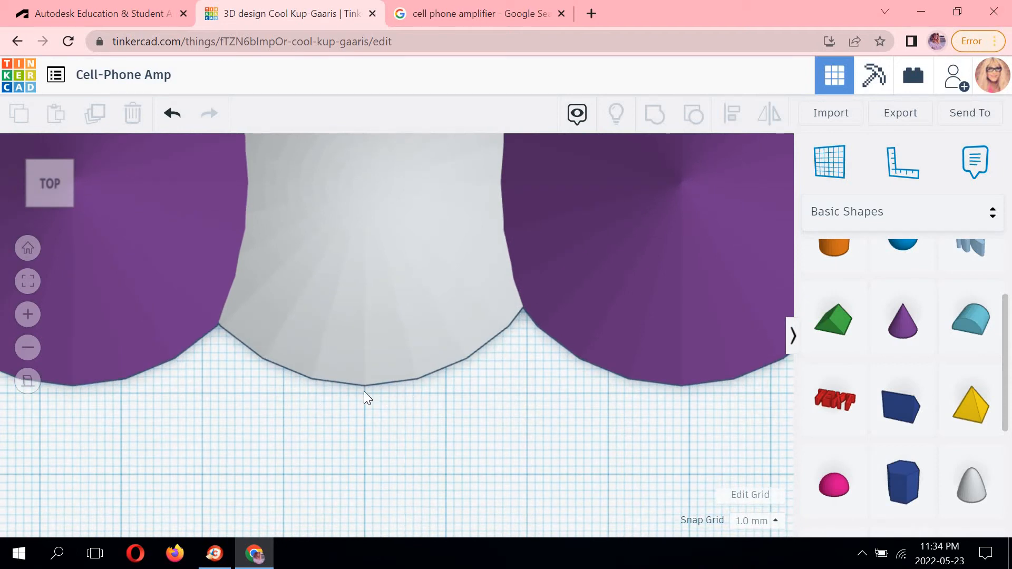
click(374, 227)
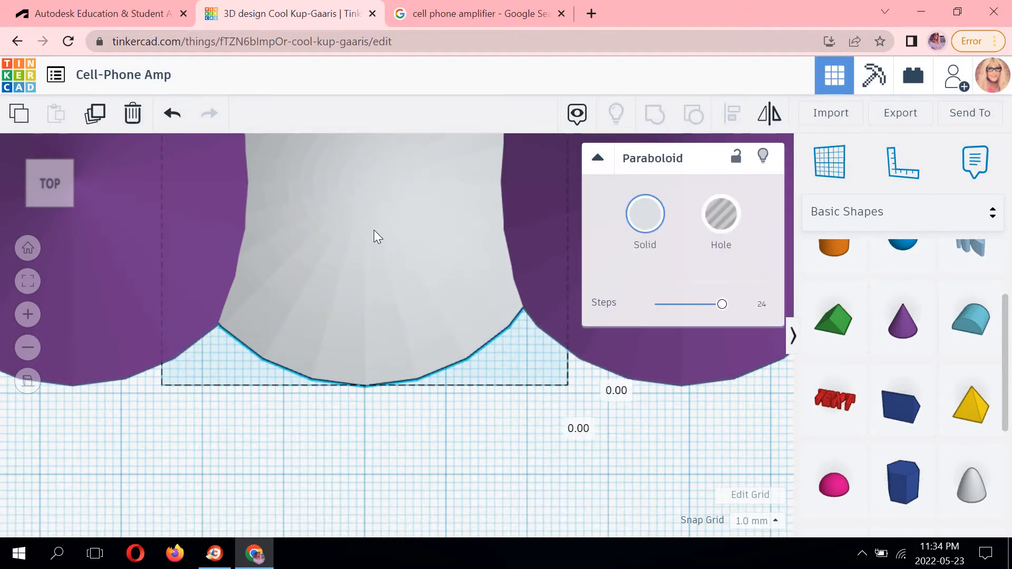
click(358, 457)
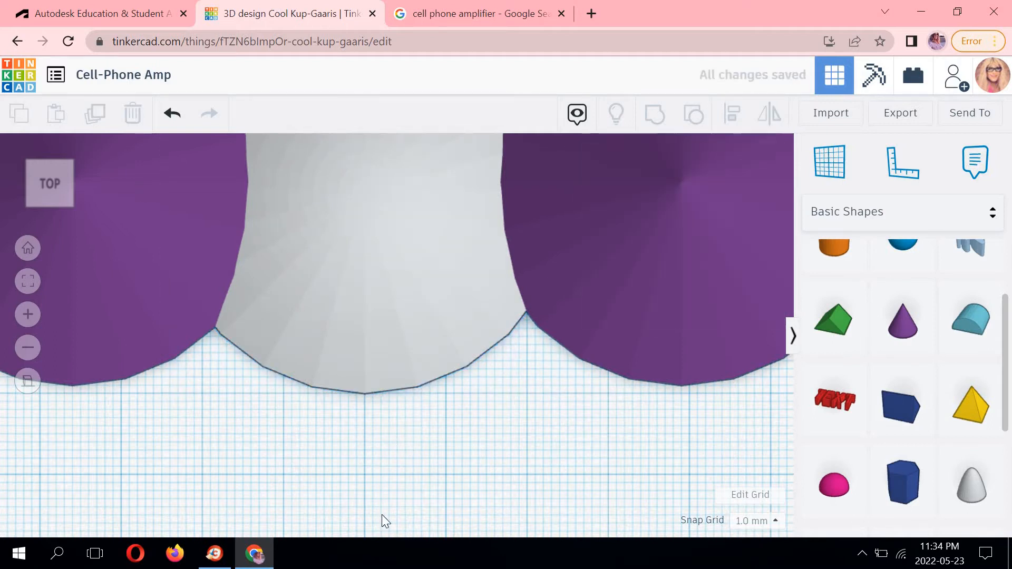
middle_drag(382, 142, 364, 292)
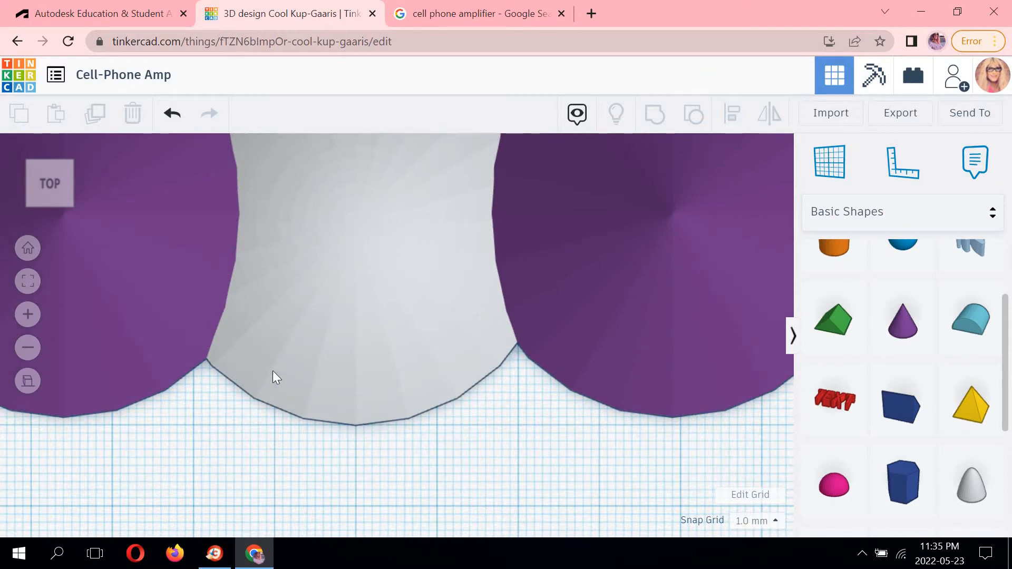
scroll(393, 348, down, 5)
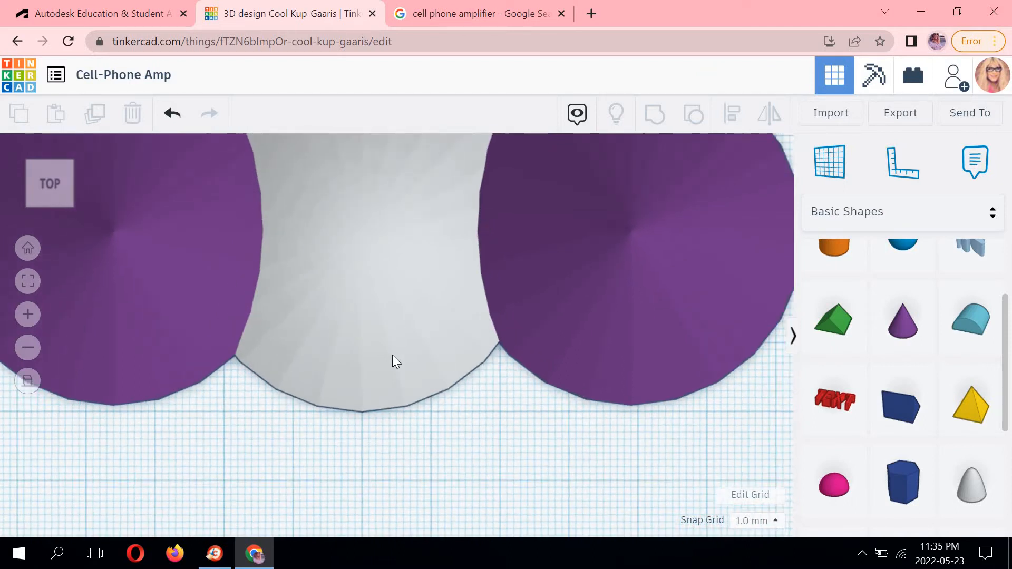
middle_drag(371, 264, 372, 278)
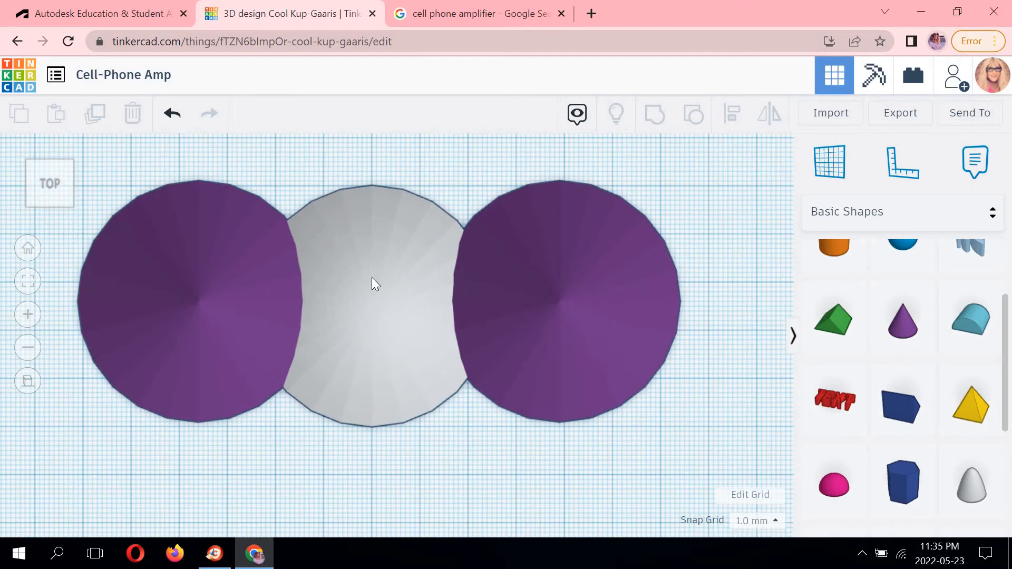
click(380, 298)
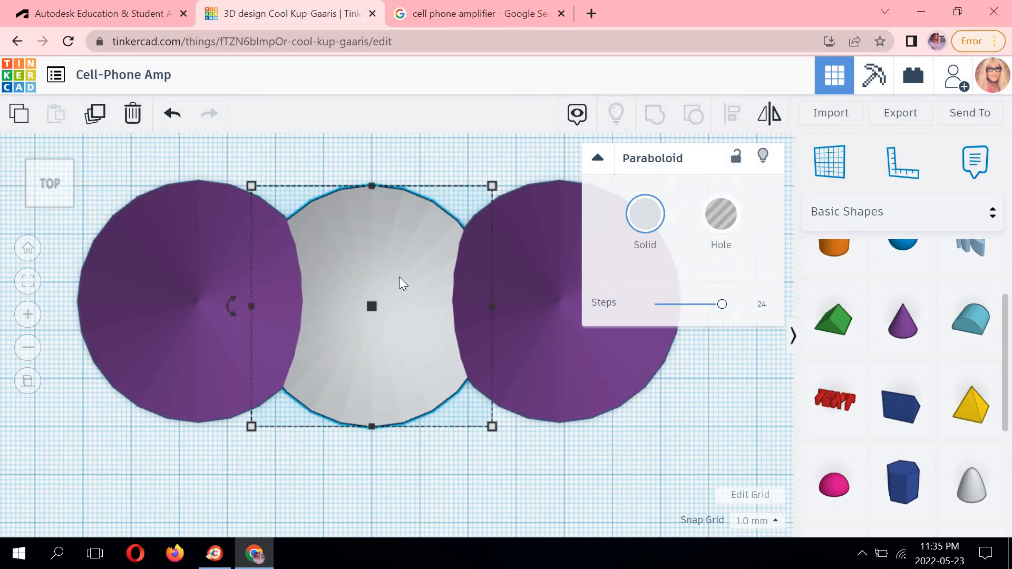
middle_drag(435, 157, 291, 190)
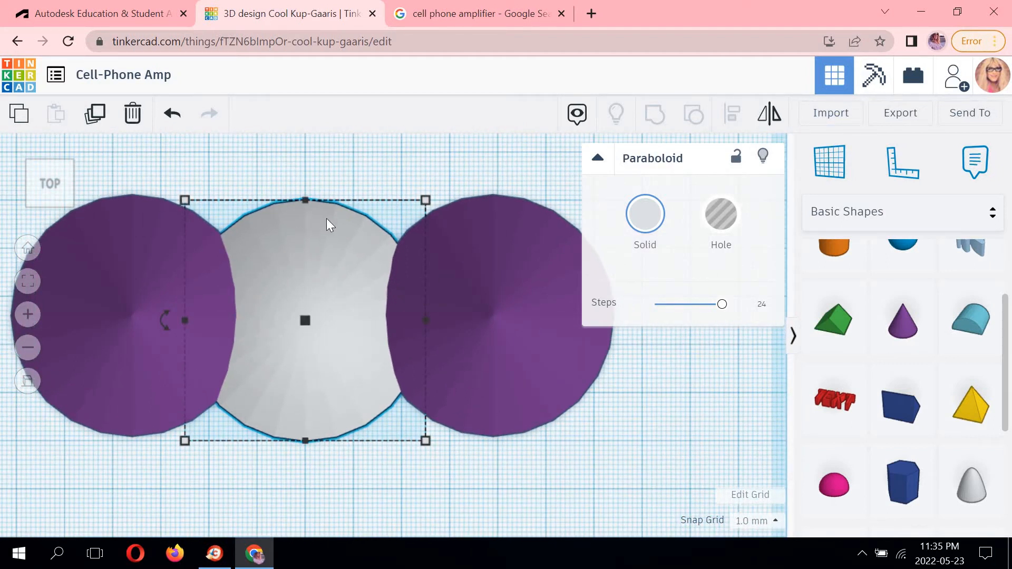
Try aligning the paraboloid with the right cone using Align, then undo the alignment.
click(498, 213)
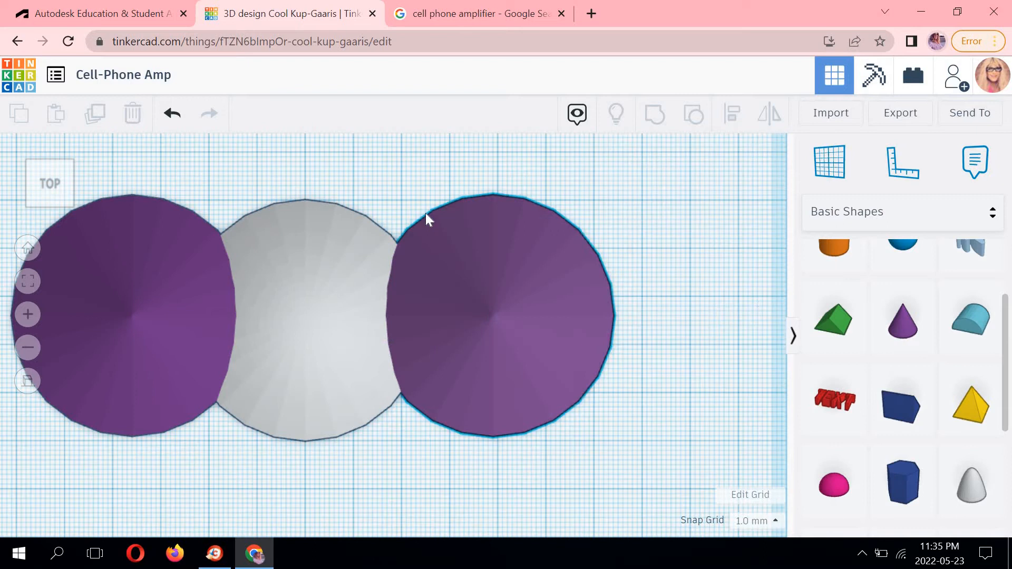
shift+click(337, 217)
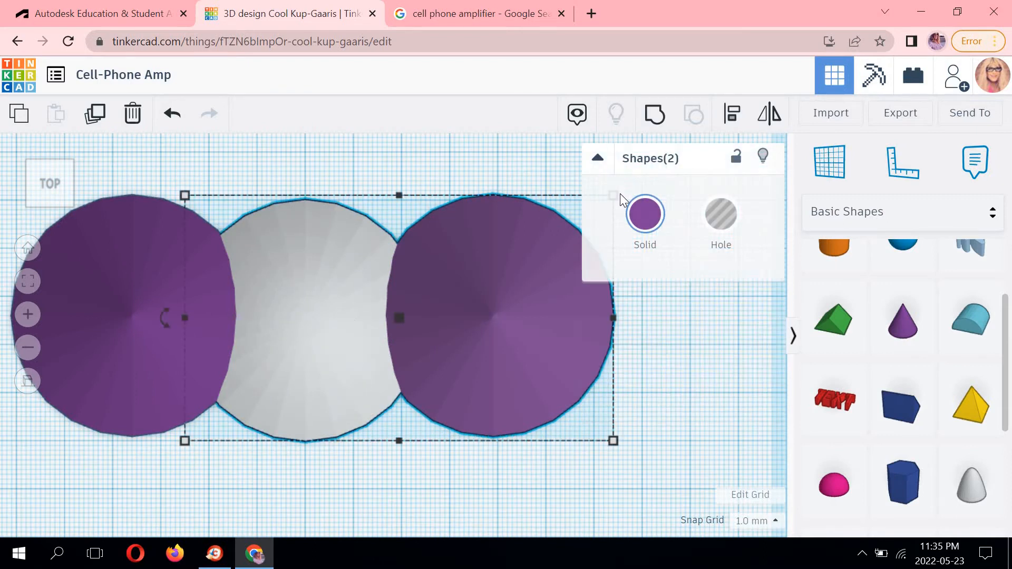
click(734, 121)
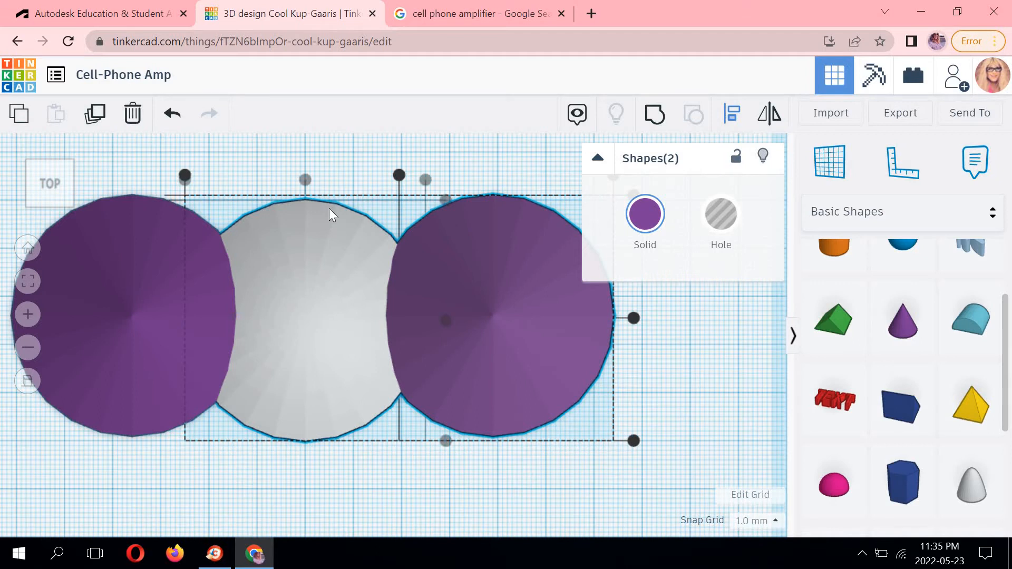
click(444, 210)
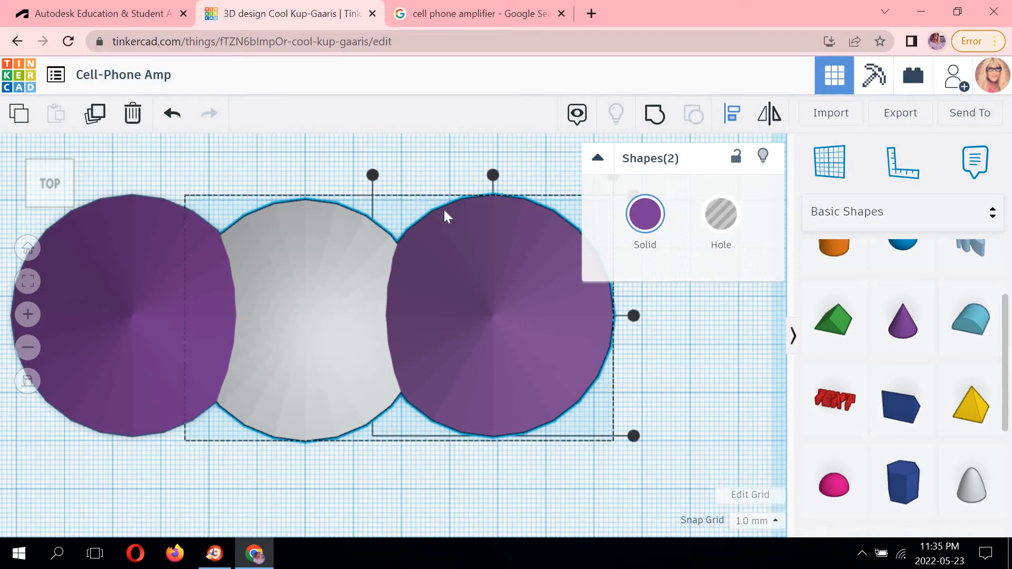
click(416, 167)
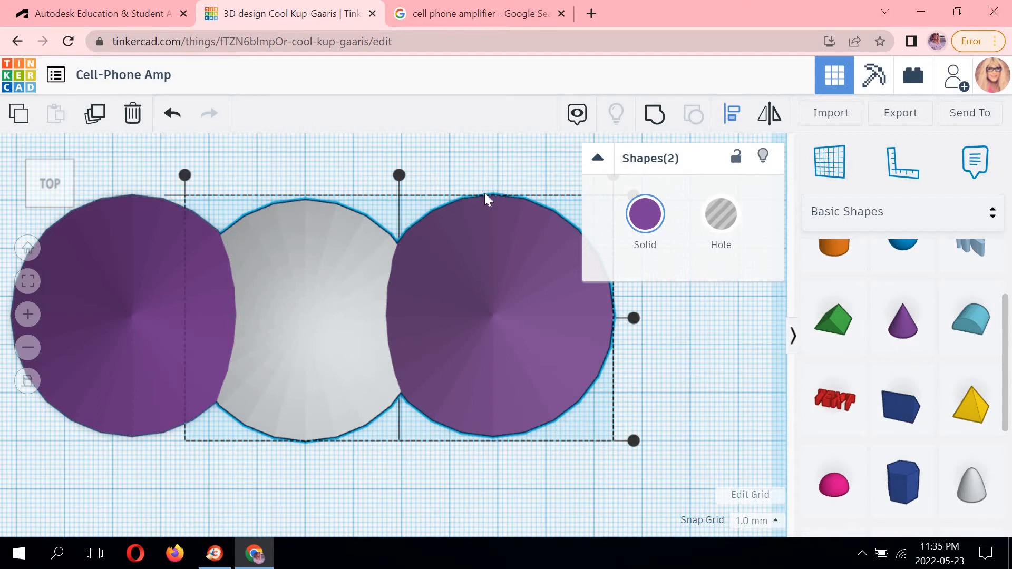
click(428, 204)
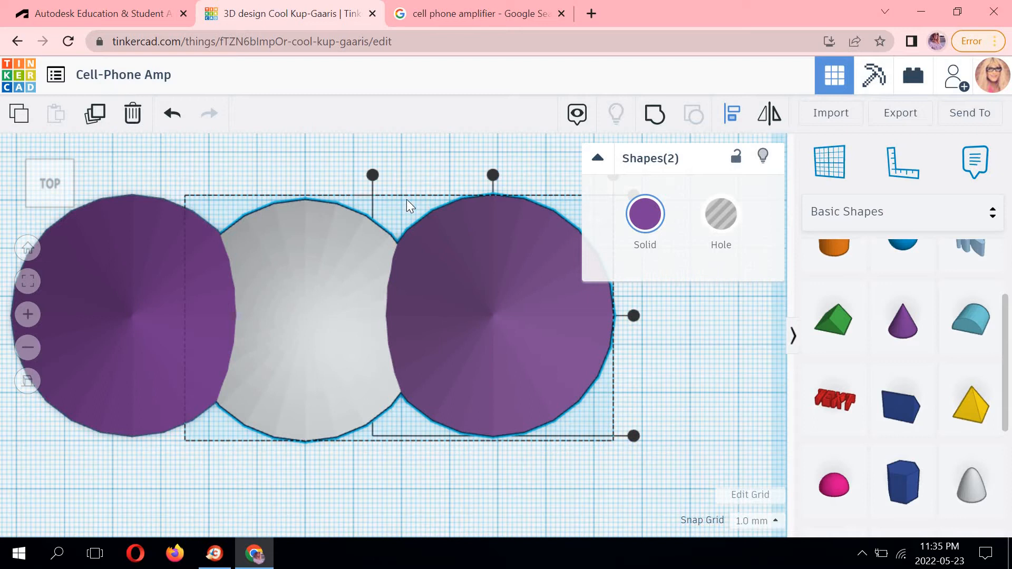
click(373, 175)
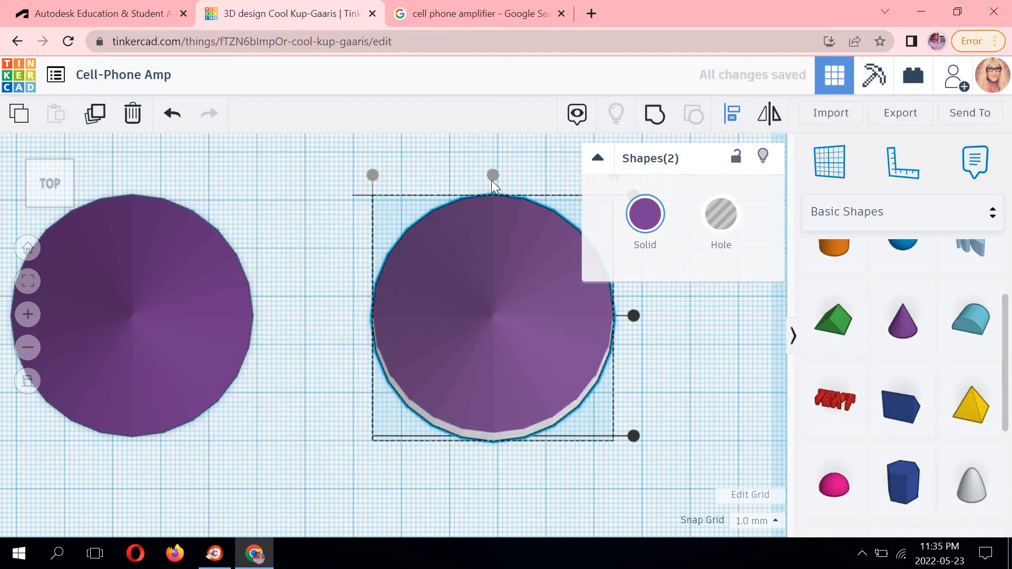
click(172, 114)
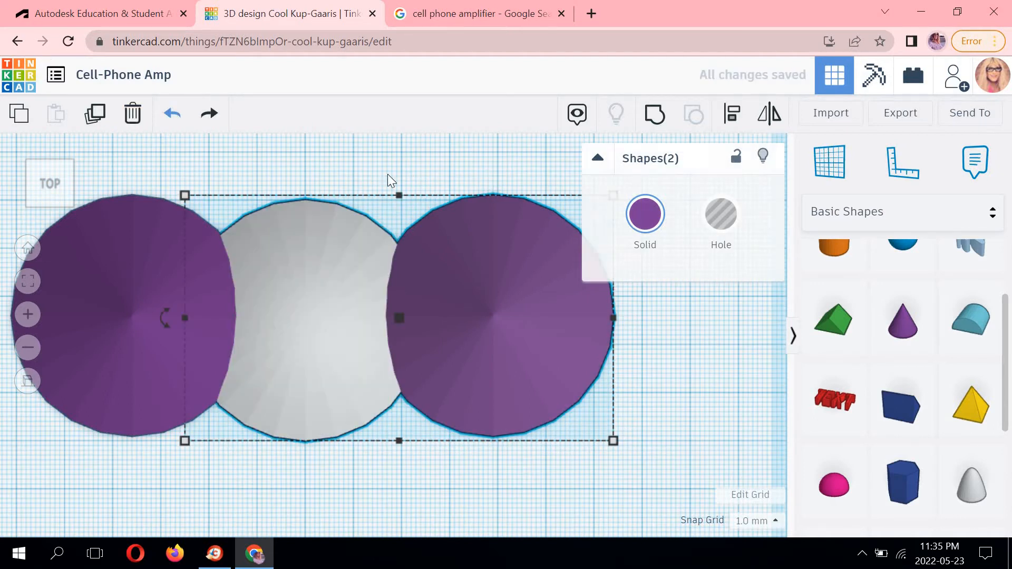
click(382, 173)
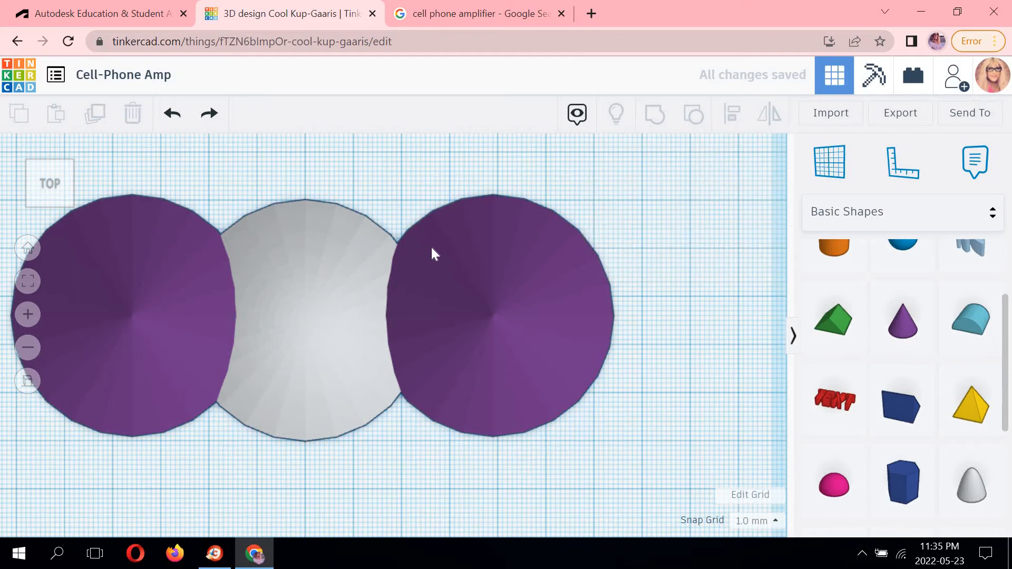
click(452, 225)
shift+click(323, 226)
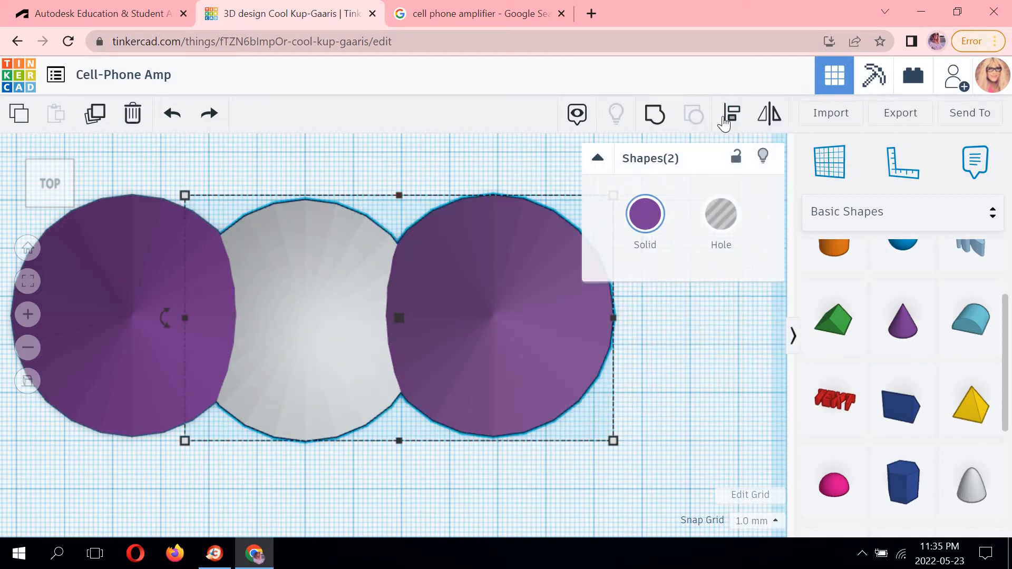
click(731, 114)
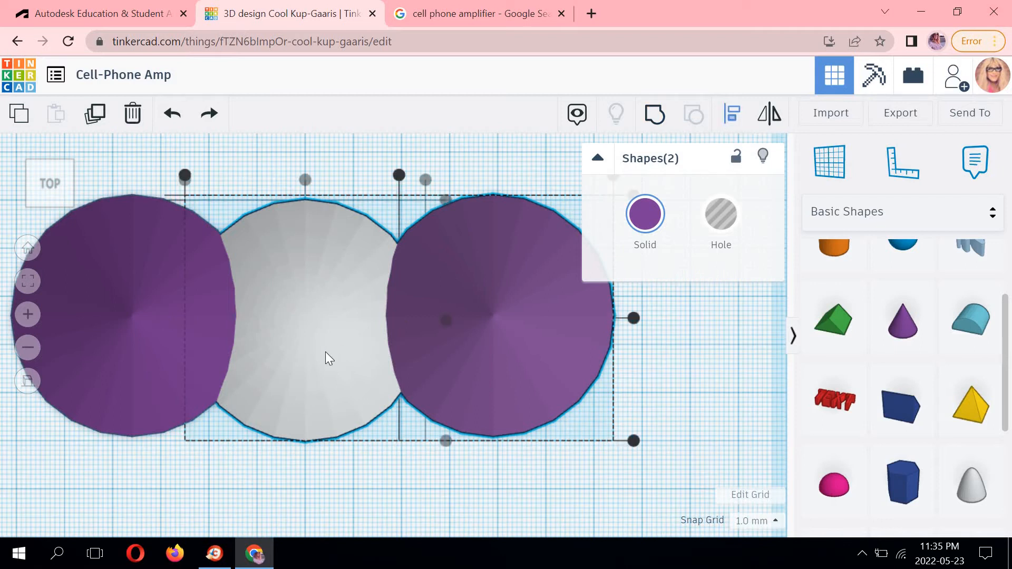
click(359, 332)
click(555, 327)
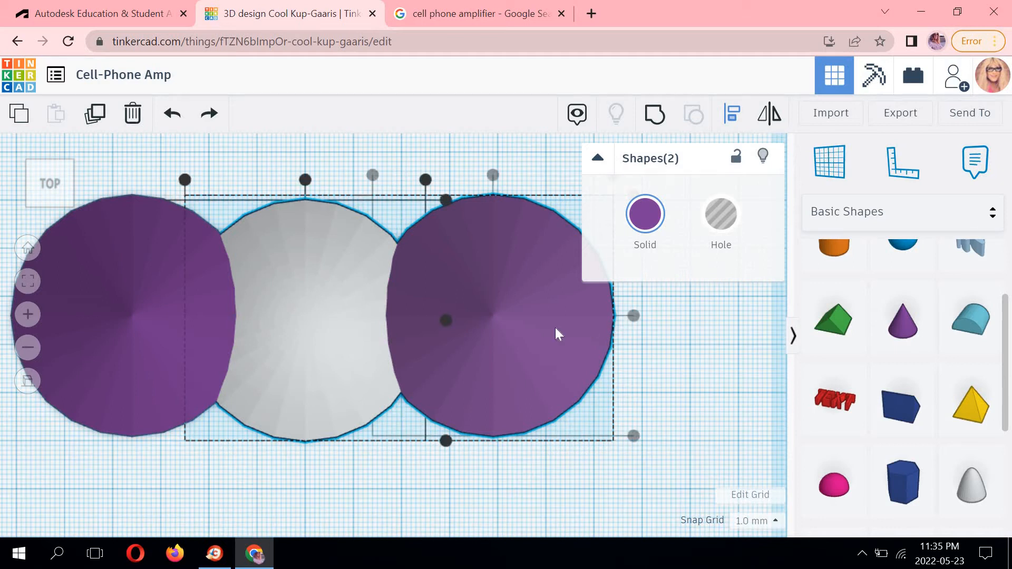
click(310, 482)
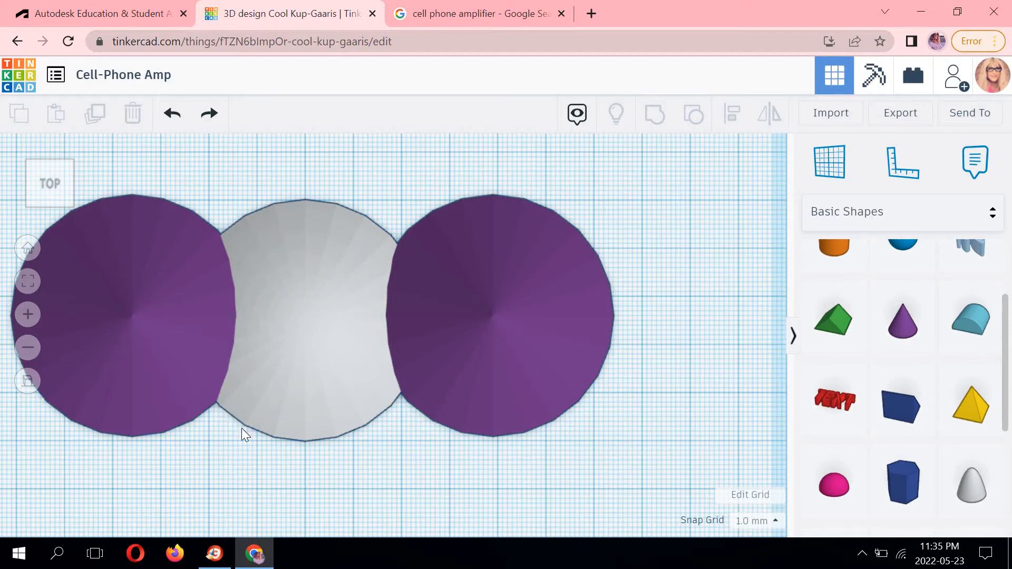
scroll(248, 472, up, 2)
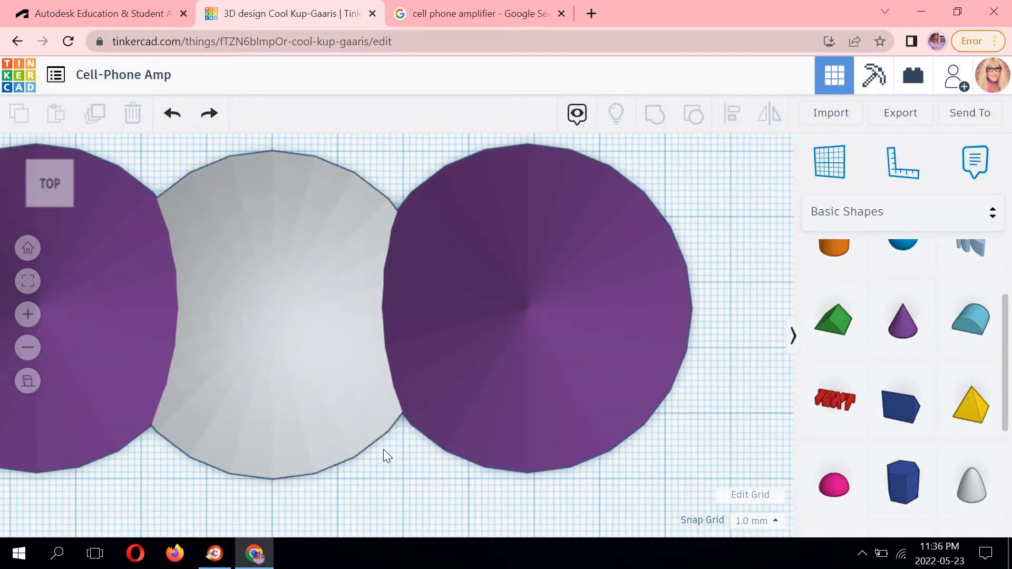
Switch to the front view and set the paraboloid's height to 100 mm.
middle_drag(384, 450, 451, 468)
scroll(371, 274, down, 3)
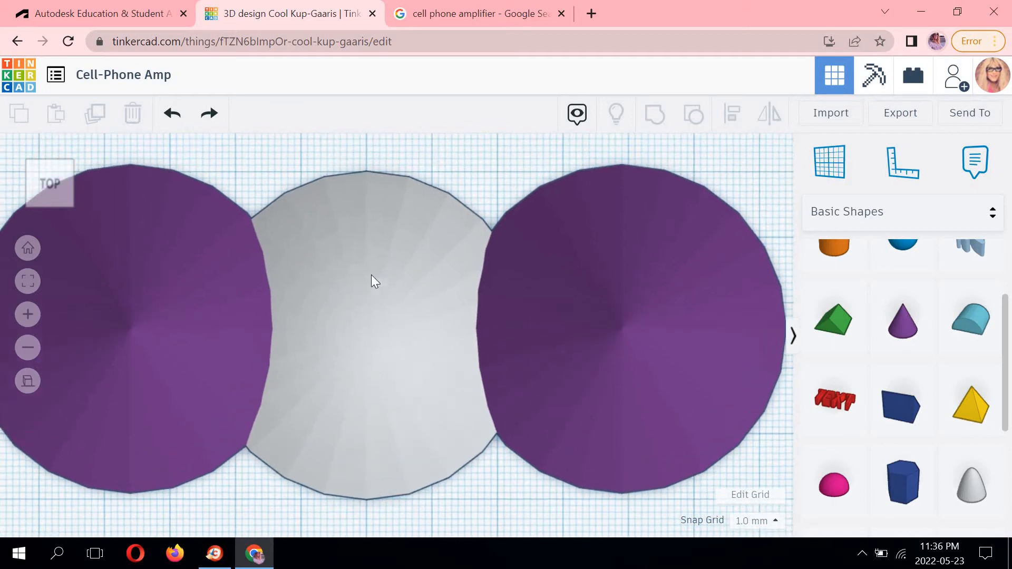
scroll(348, 342, down, 1)
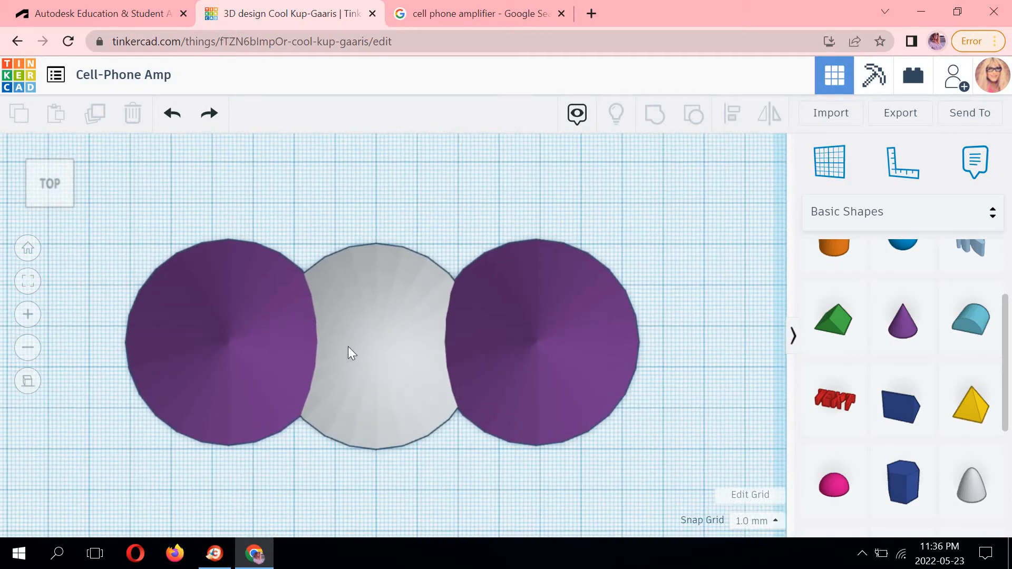
scroll(362, 337, up, 1)
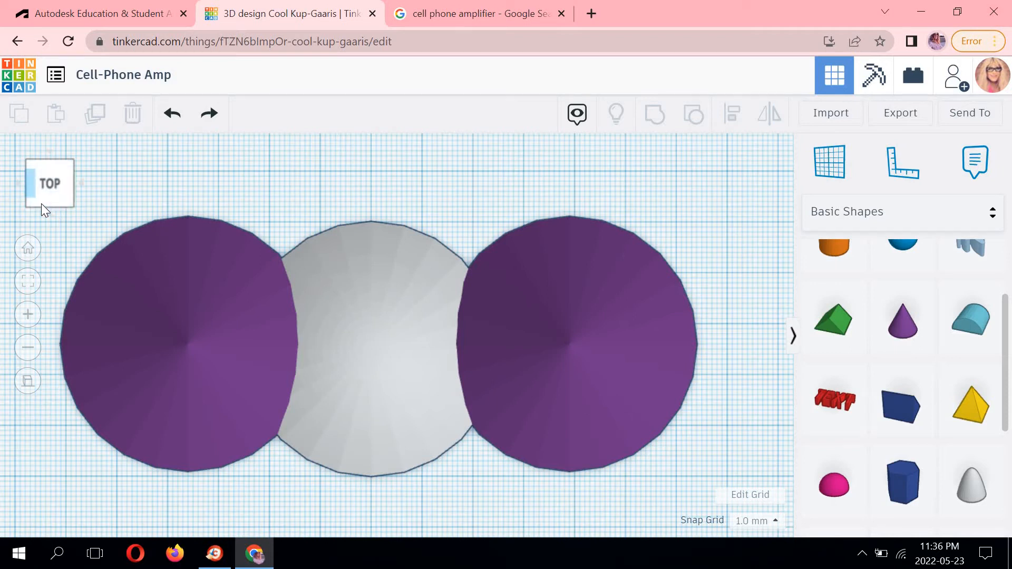
click(52, 214)
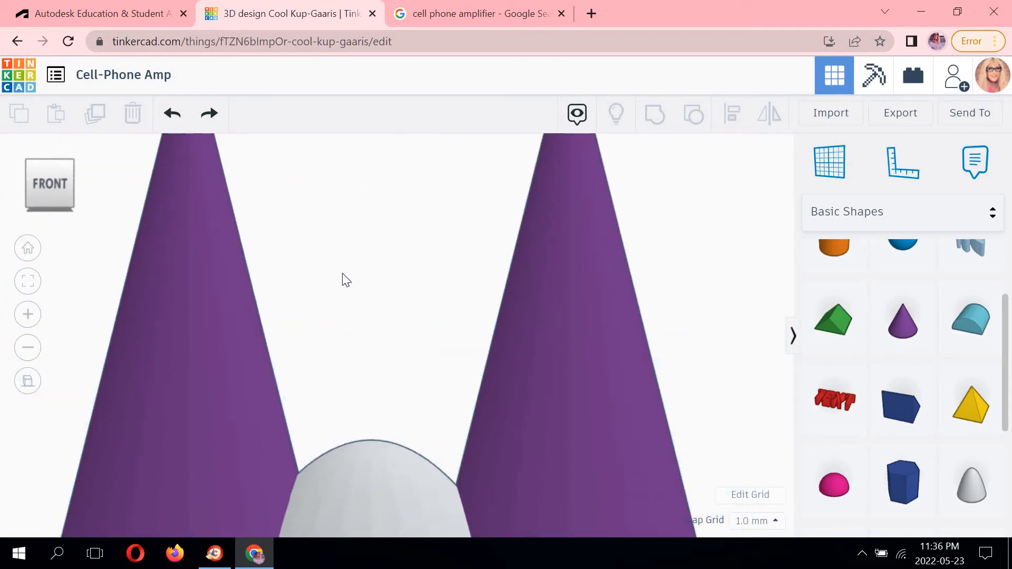
scroll(382, 307, down, 3)
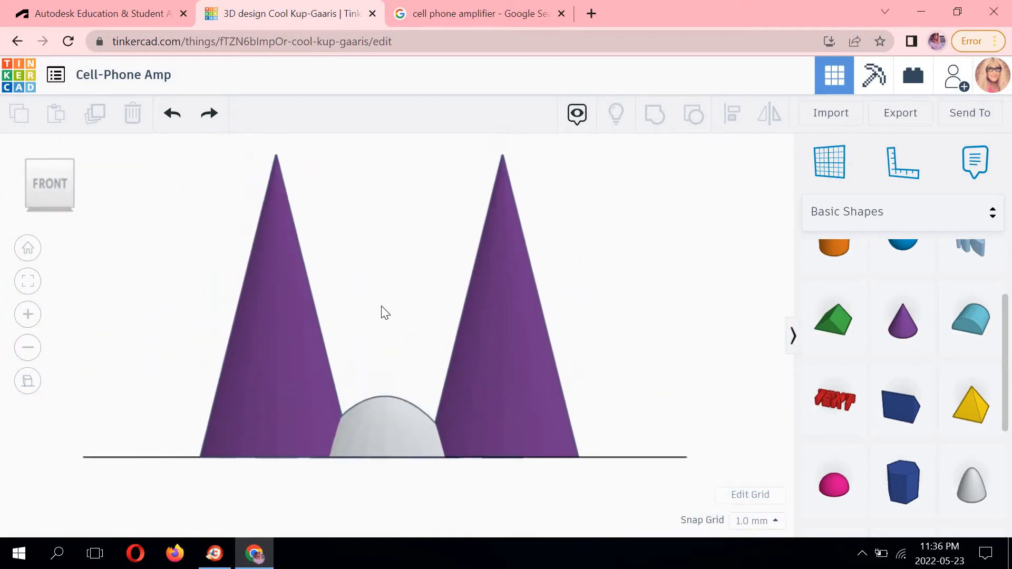
click(388, 410)
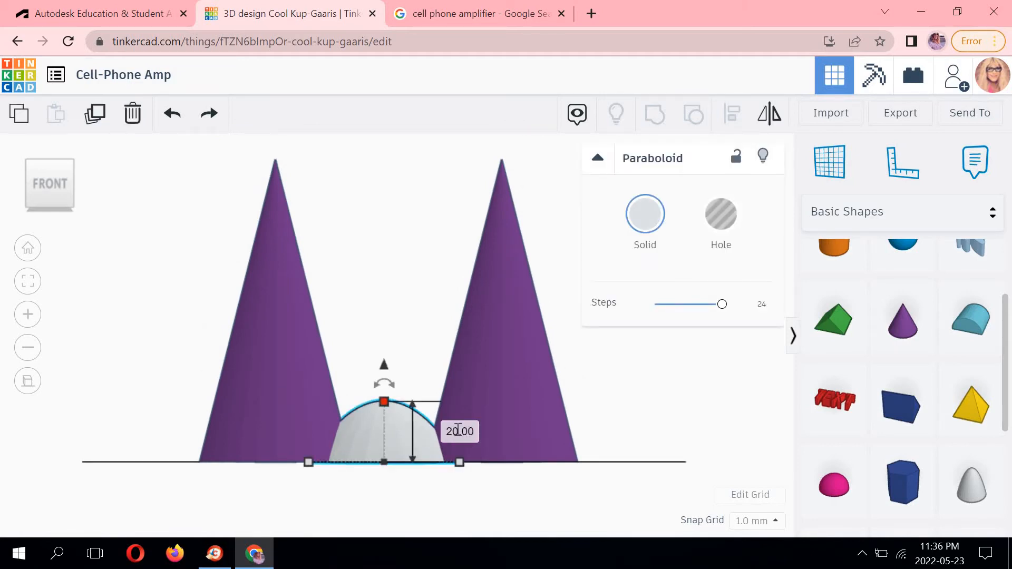
click(458, 431)
text(100)
key(Return)
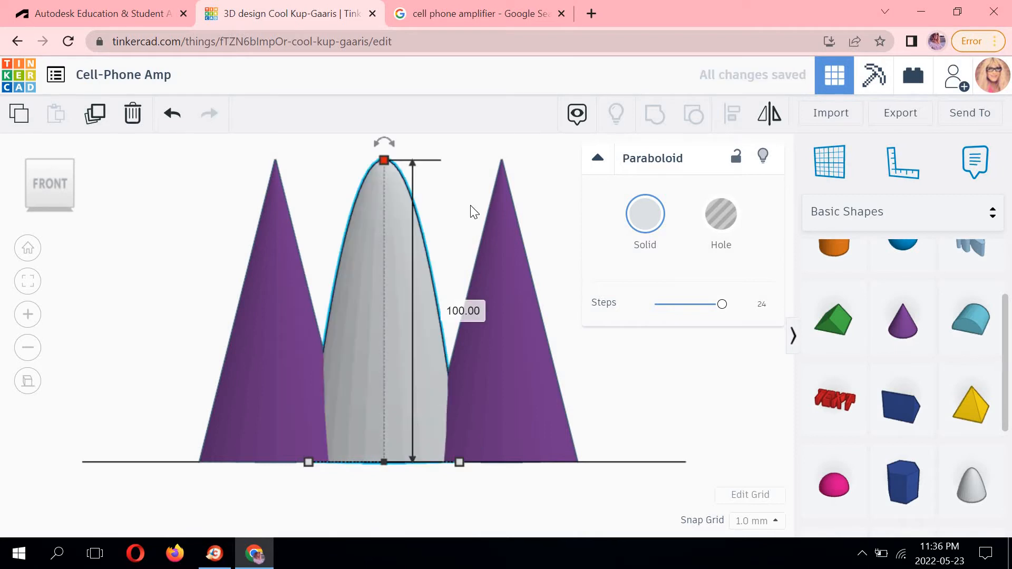
Set the left cone's height to 125 mm.
middle_drag(438, 318, 428, 320)
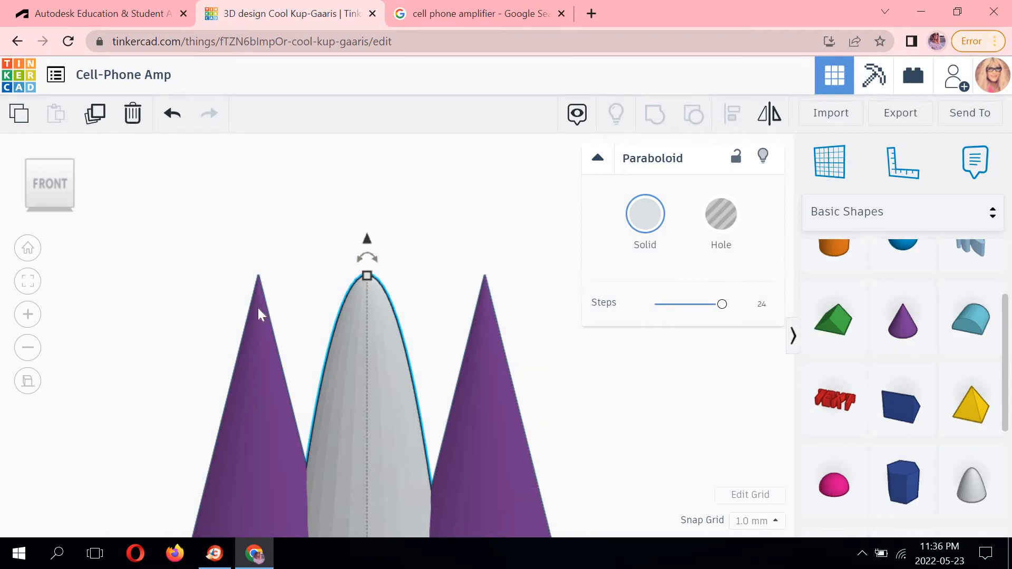
click(256, 288)
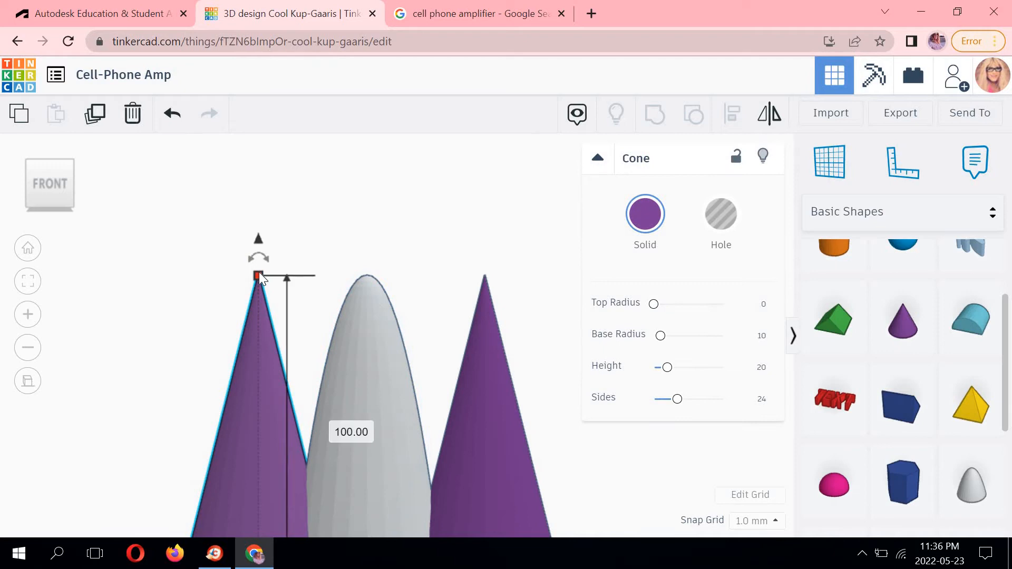
click(340, 426)
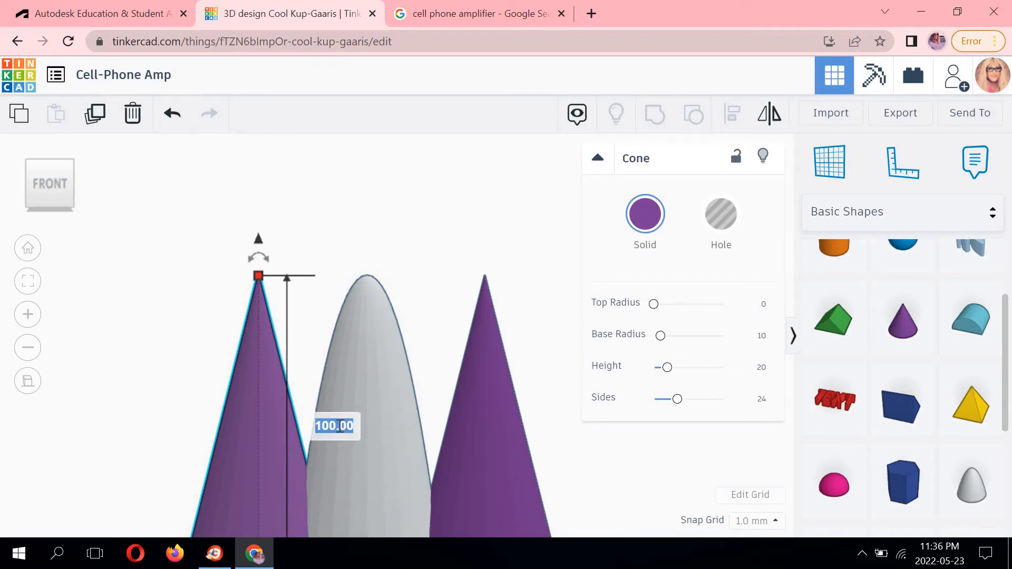
text(125)
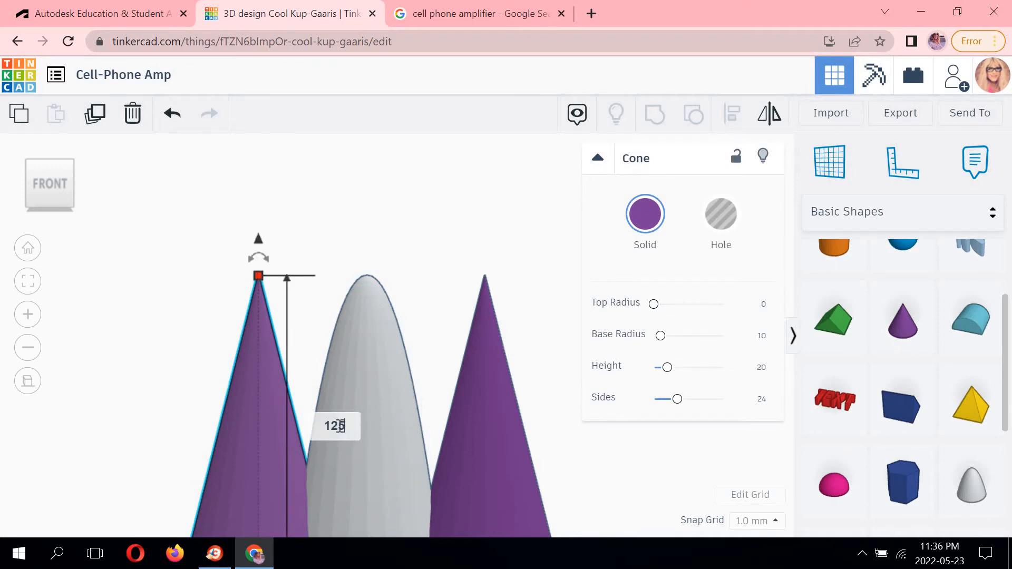
key(Return)
Set the right cone's height to 125 mm.
click(486, 331)
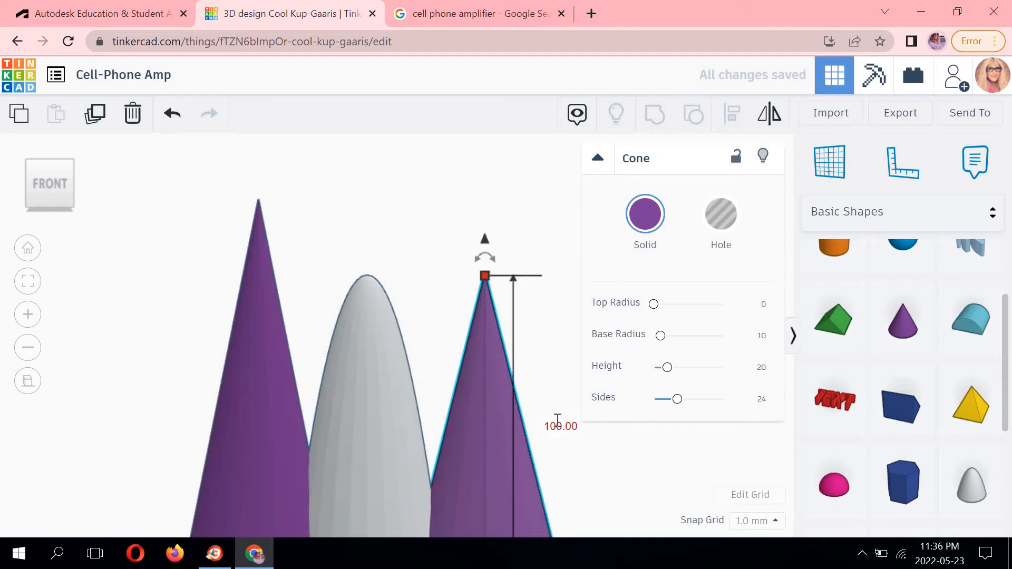
click(559, 425)
text(425)
key(Return)
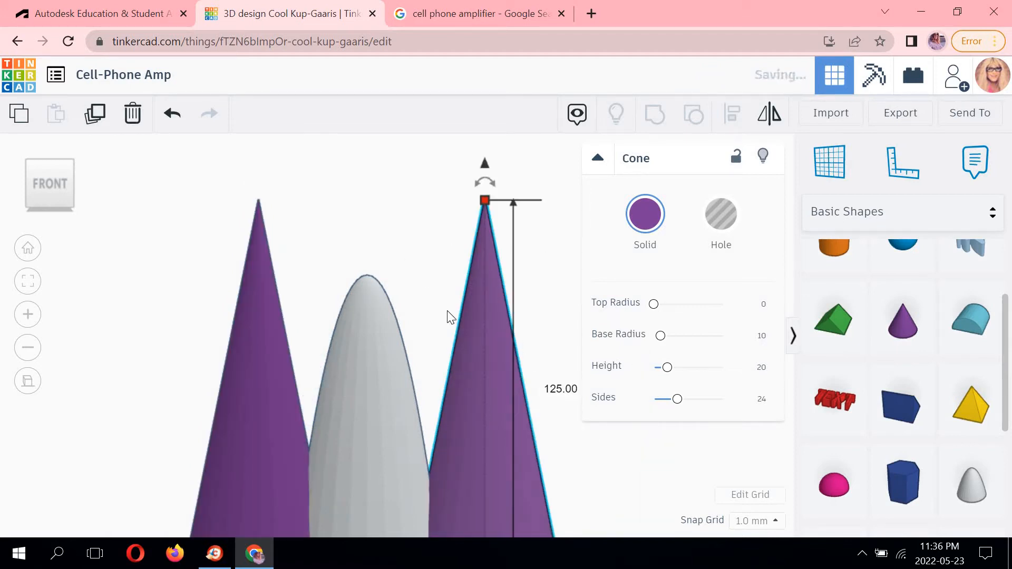
Set the paraboloid's height to 150 mm.
click(378, 271)
click(366, 292)
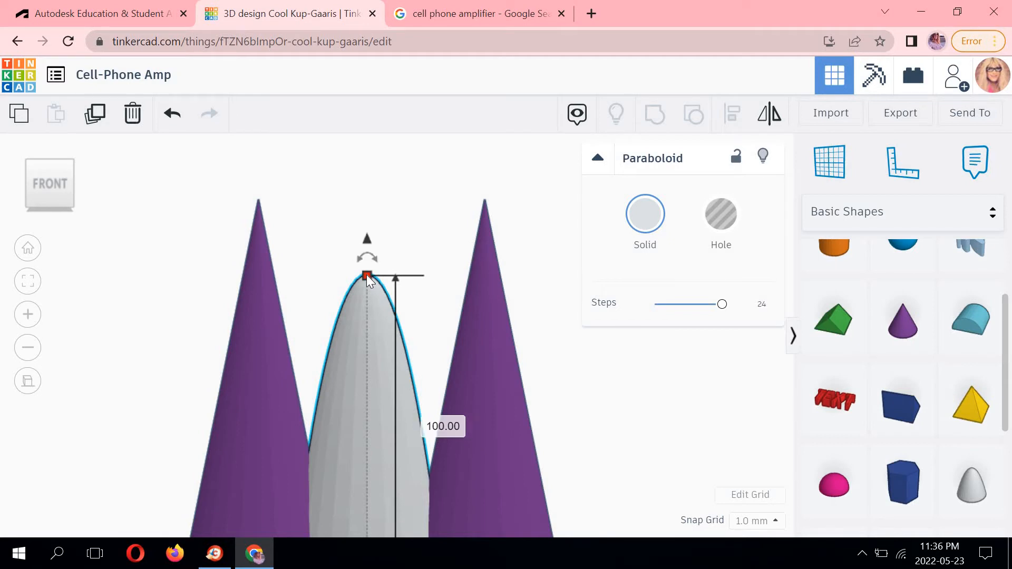
click(440, 426)
text(150)
key(Return)
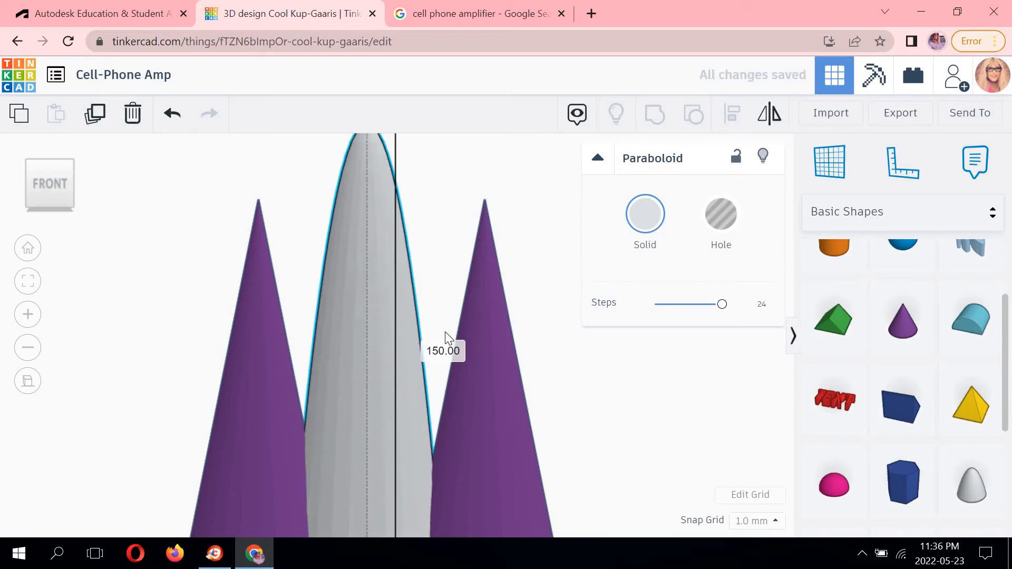
Set the paraboloid's height to 125 mm.
click(441, 351)
text(125)
key(Return)
click(350, 196)
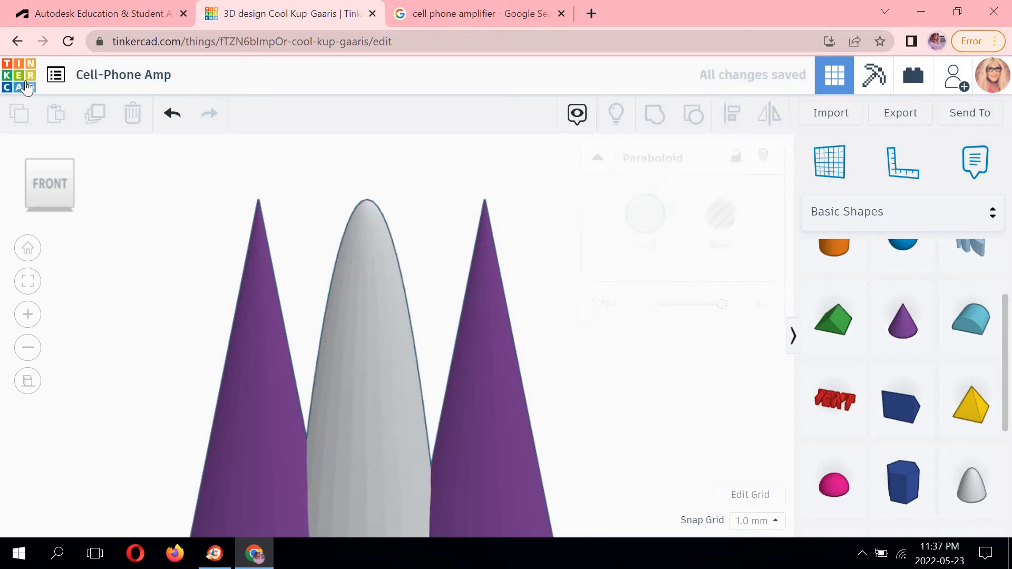
From the top view, stretch the paraboloid lengthwise in both directions to about 121 mm so it spans both cones.
click(46, 153)
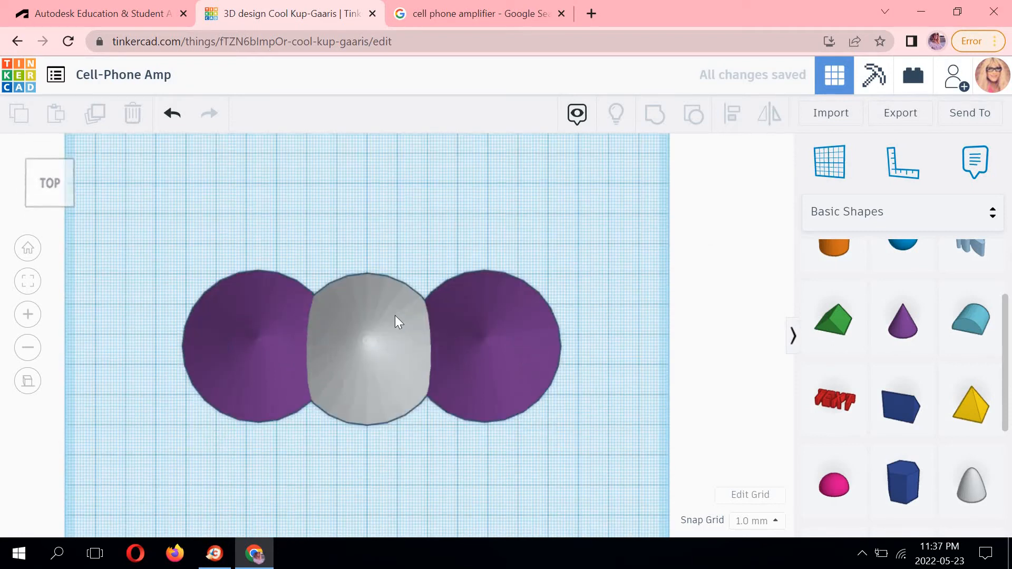
click(400, 317)
drag(441, 342, 549, 340)
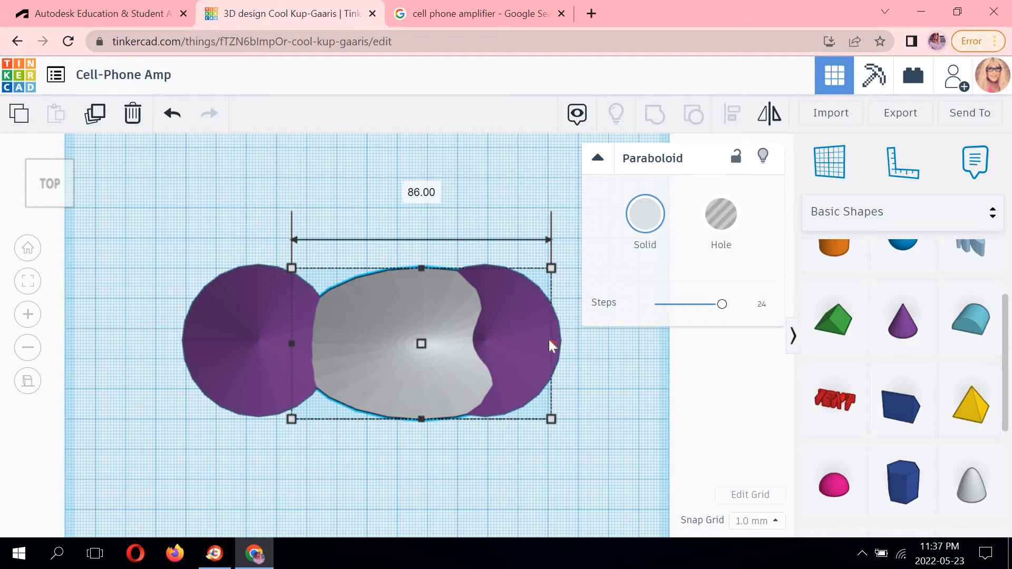
click(319, 338)
drag(292, 345, 186, 339)
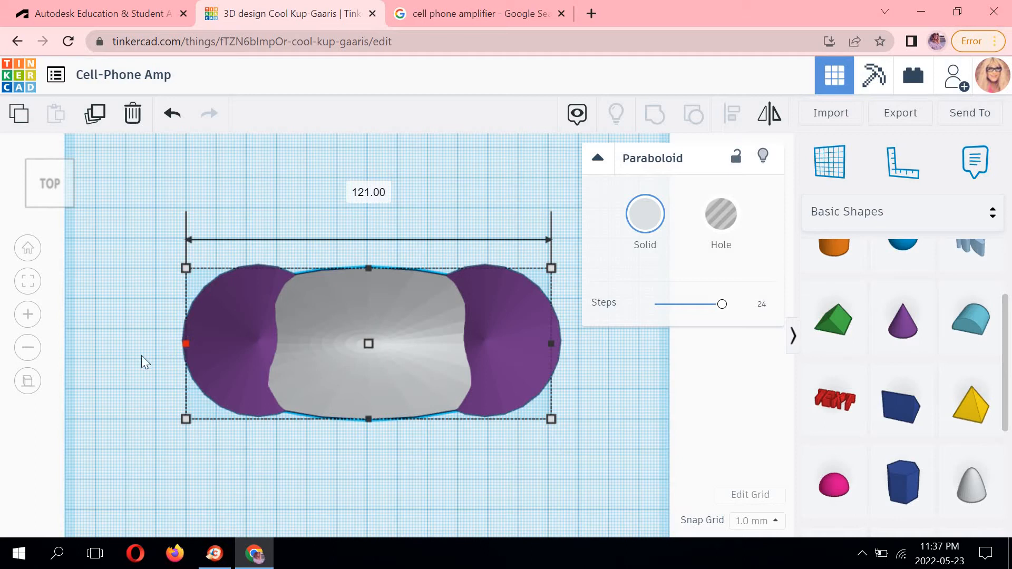
click(283, 444)
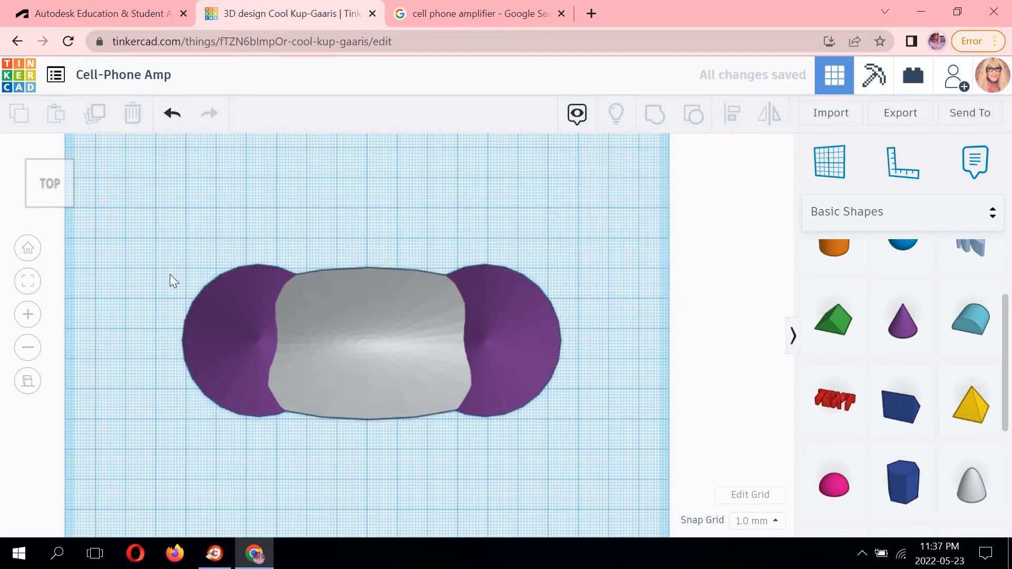
Examine the paraboloid and both cones from the front, selecting each to compare their heights.
click(45, 213)
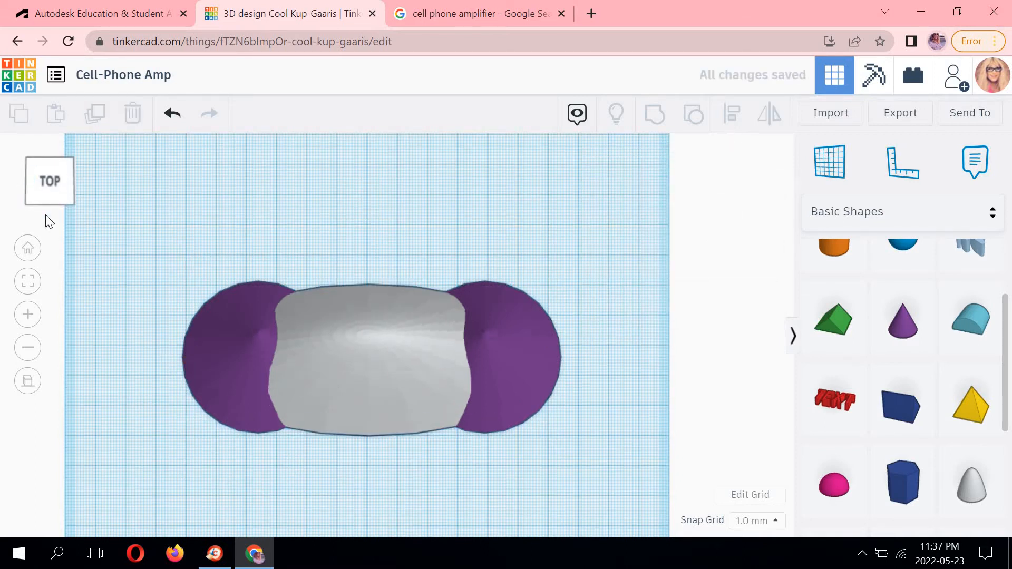
middle_drag(594, 296, 605, 263)
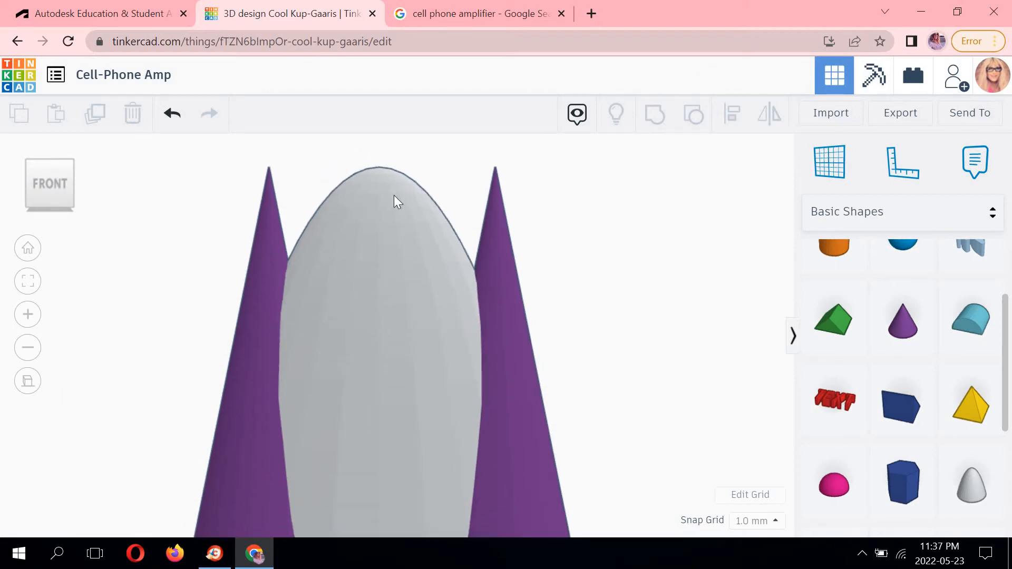
middle_drag(391, 229, 390, 233)
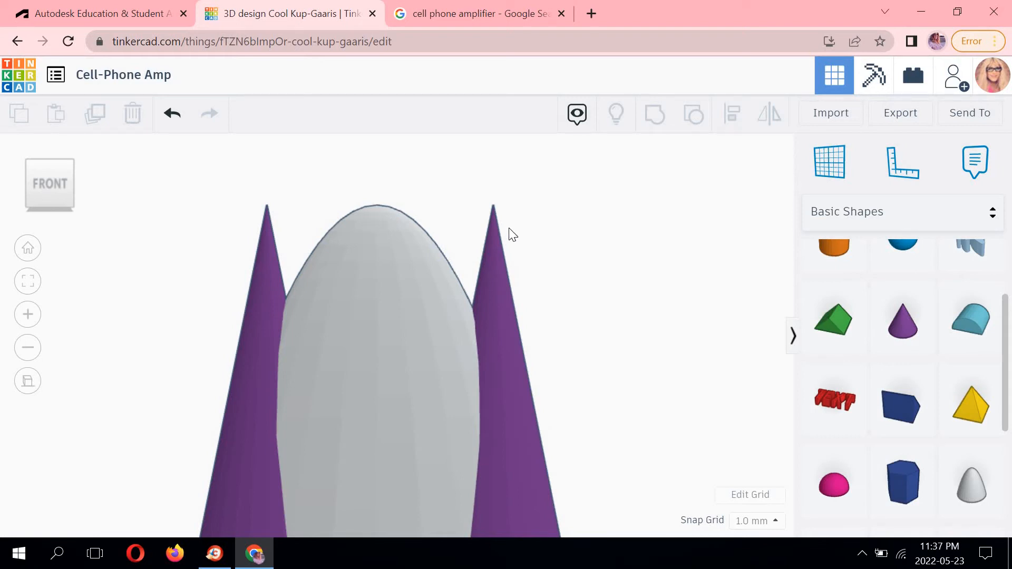
click(380, 215)
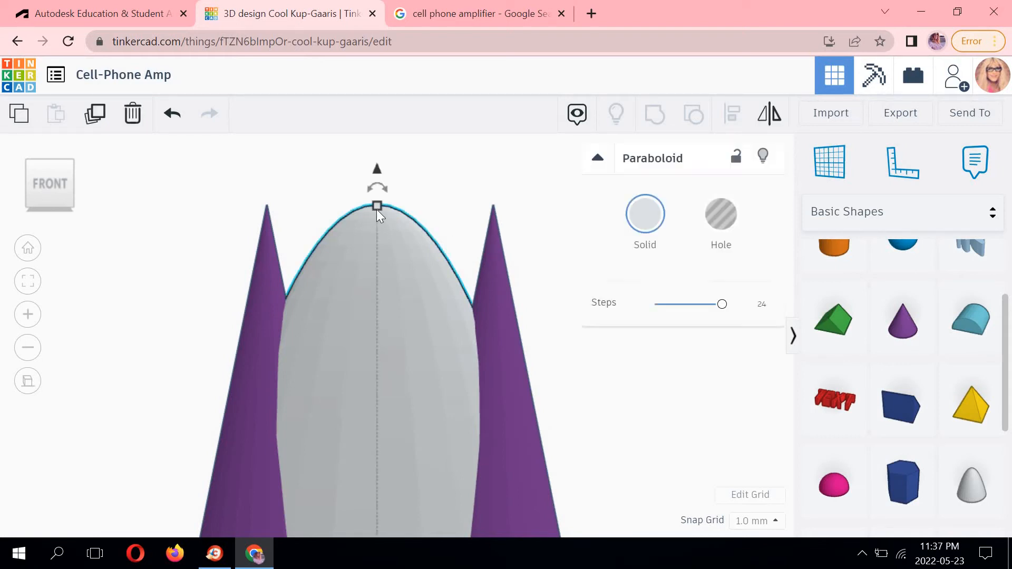
click(493, 225)
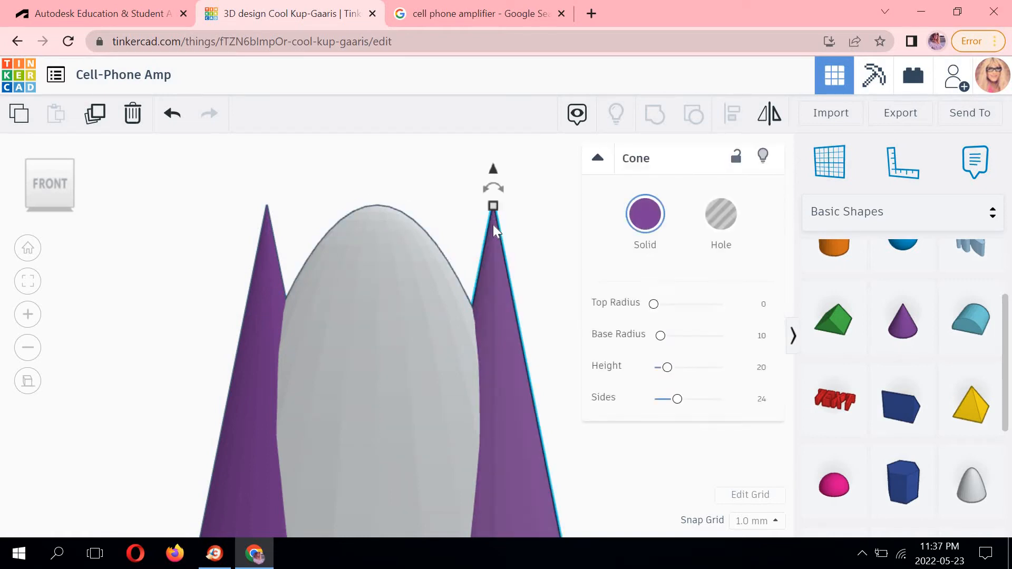
click(400, 220)
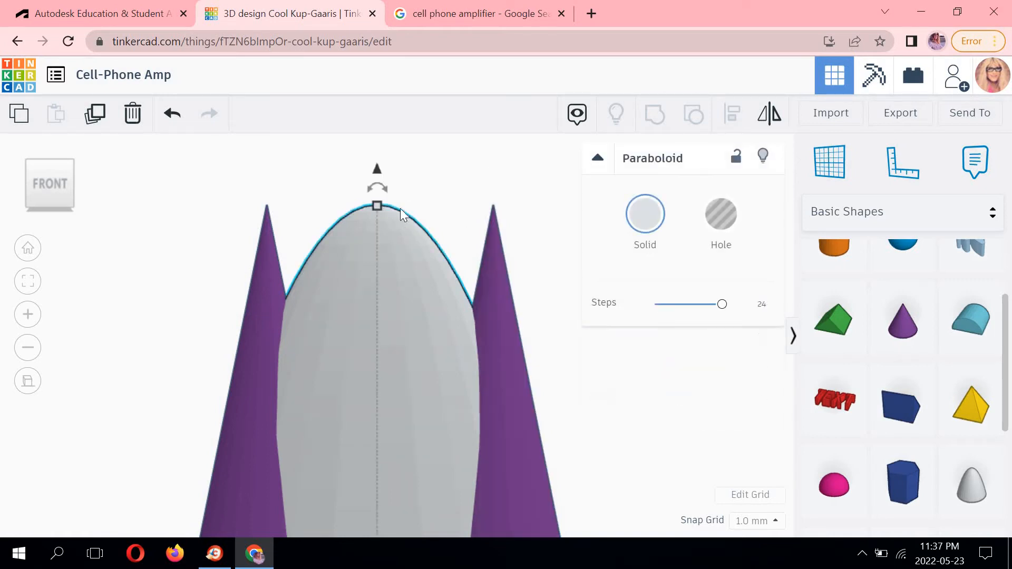
click(493, 233)
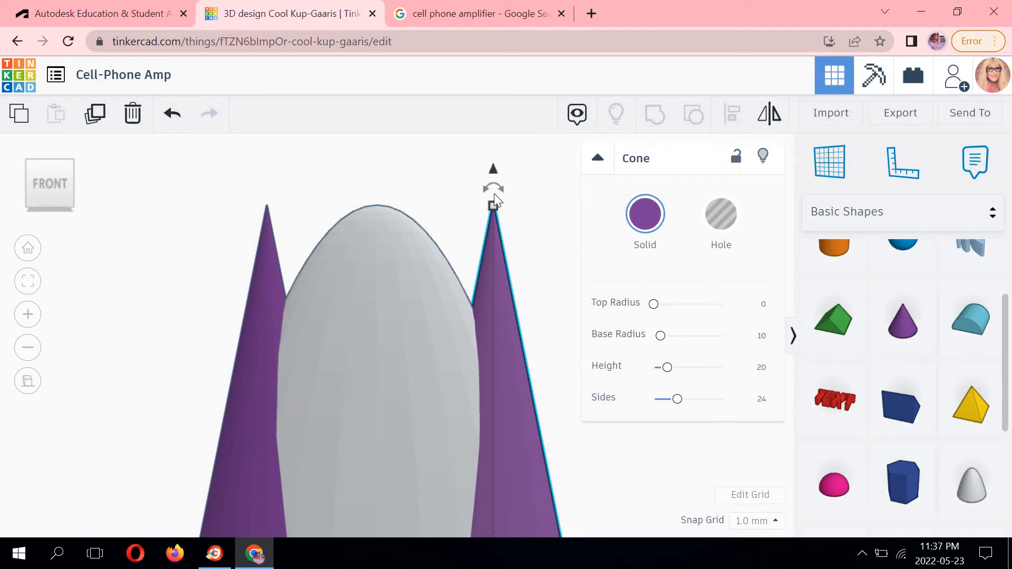
middle_drag(494, 194, 465, 167)
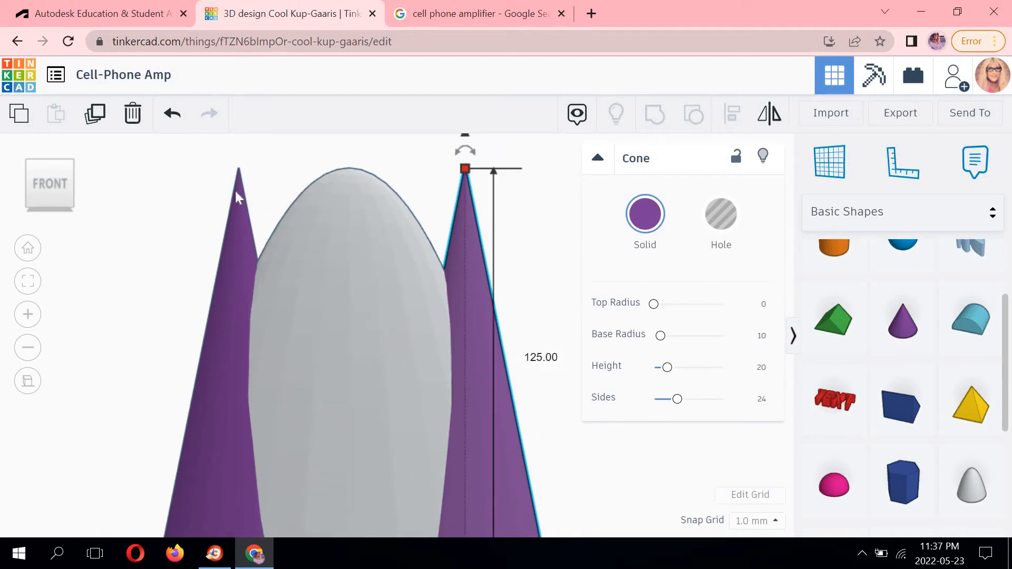
click(236, 167)
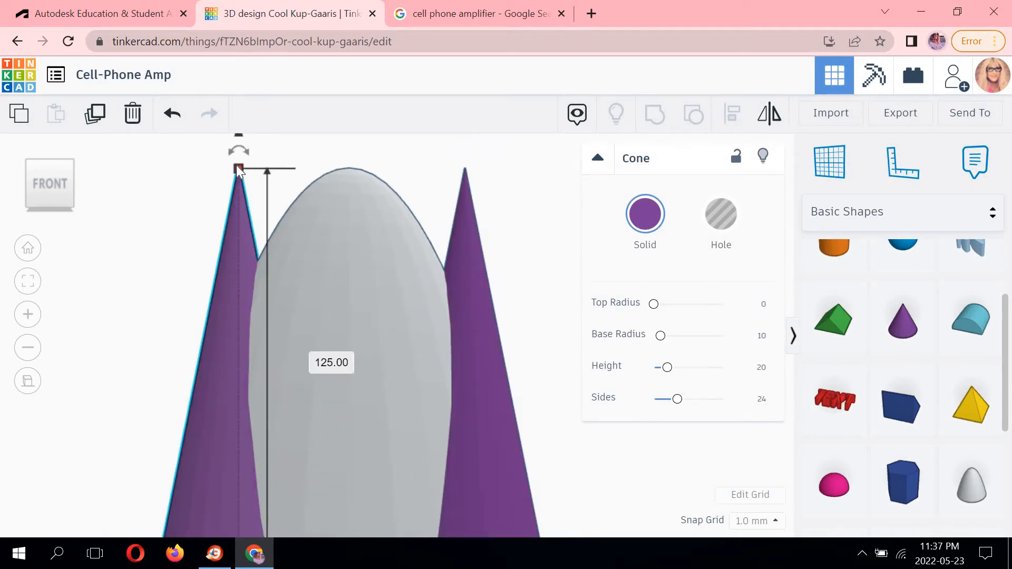
Set the paraboloid's height to 150 mm so it rises above both cone tips.
click(361, 179)
middle_drag(403, 115, 376, 262)
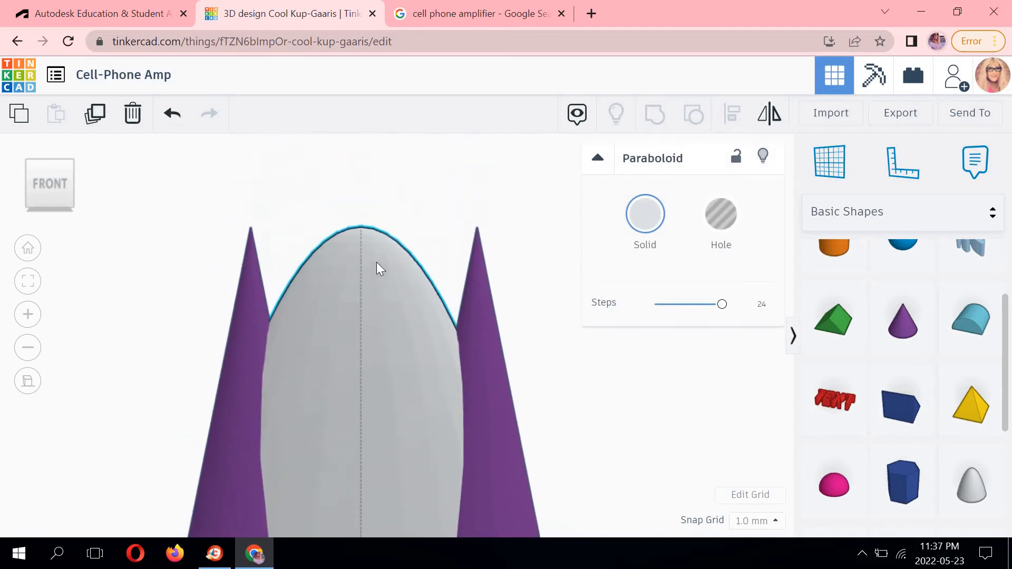
mouse_move(364, 239)
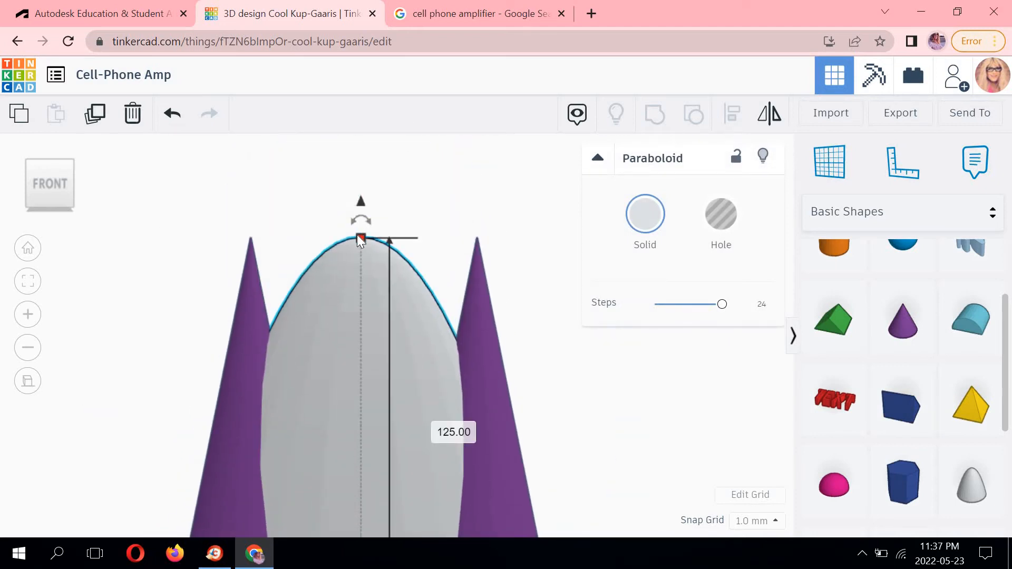
click(438, 428)
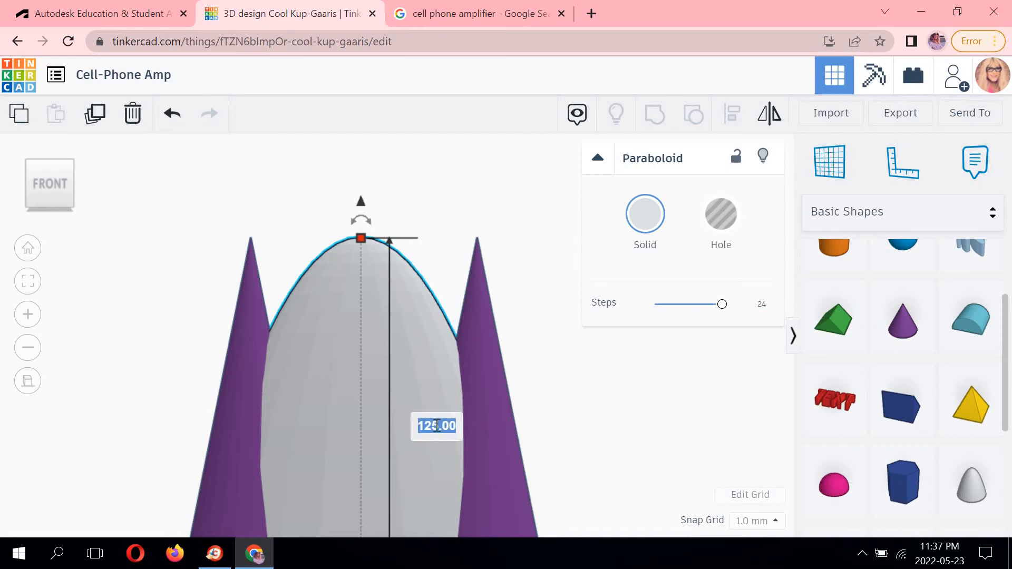
text(150)
key(Return)
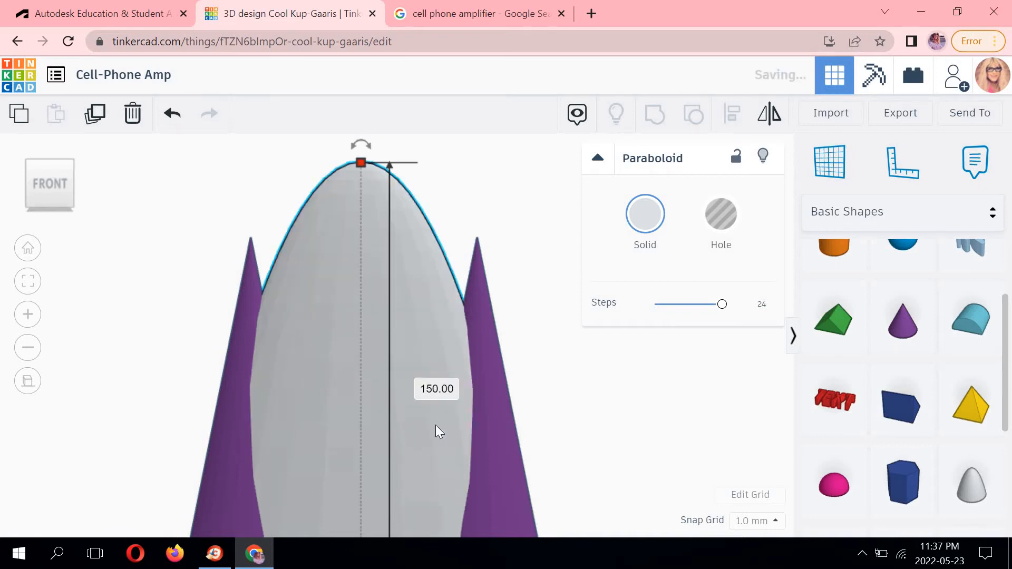
click(585, 397)
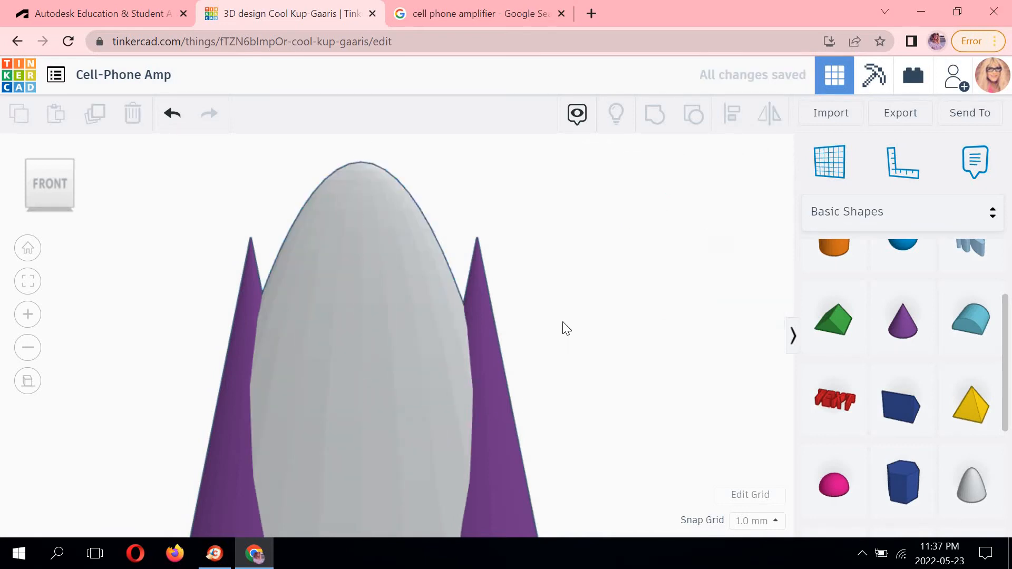
scroll(551, 328, down, 1)
scroll(551, 328, down, 3)
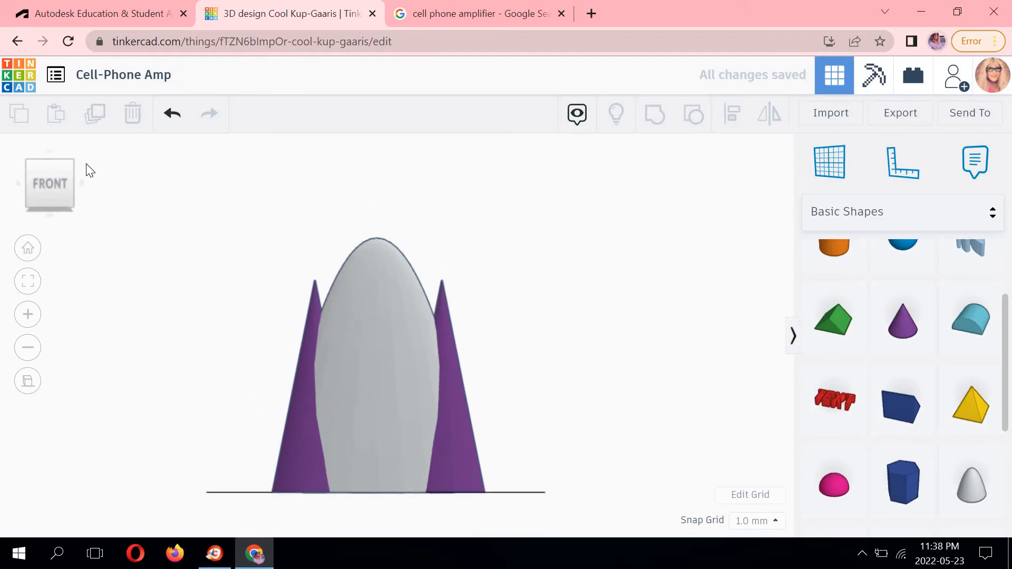
Add a box to the workplane in front of the paraboloid and cones.
click(68, 160)
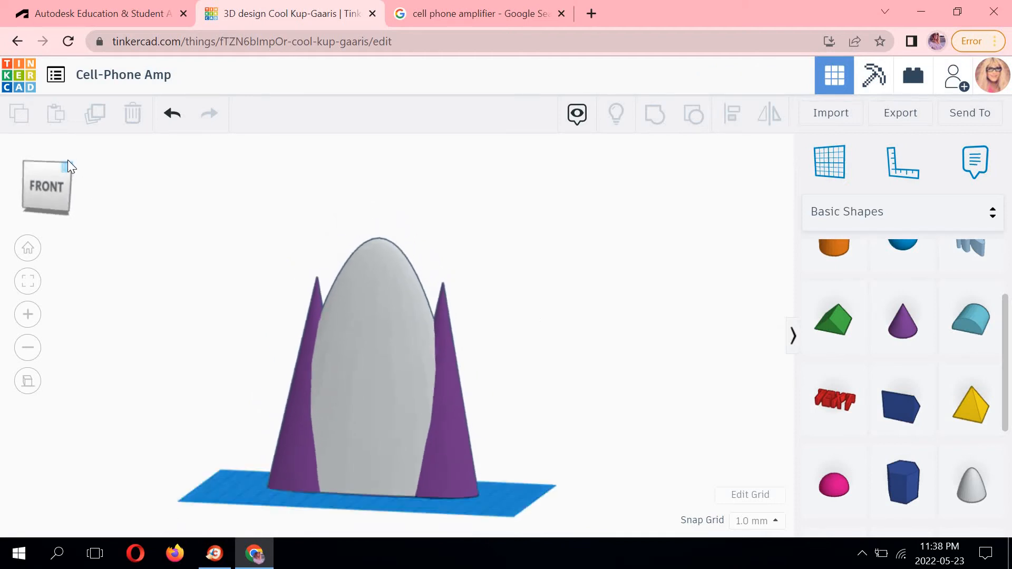
middle_drag(548, 274, 587, 189)
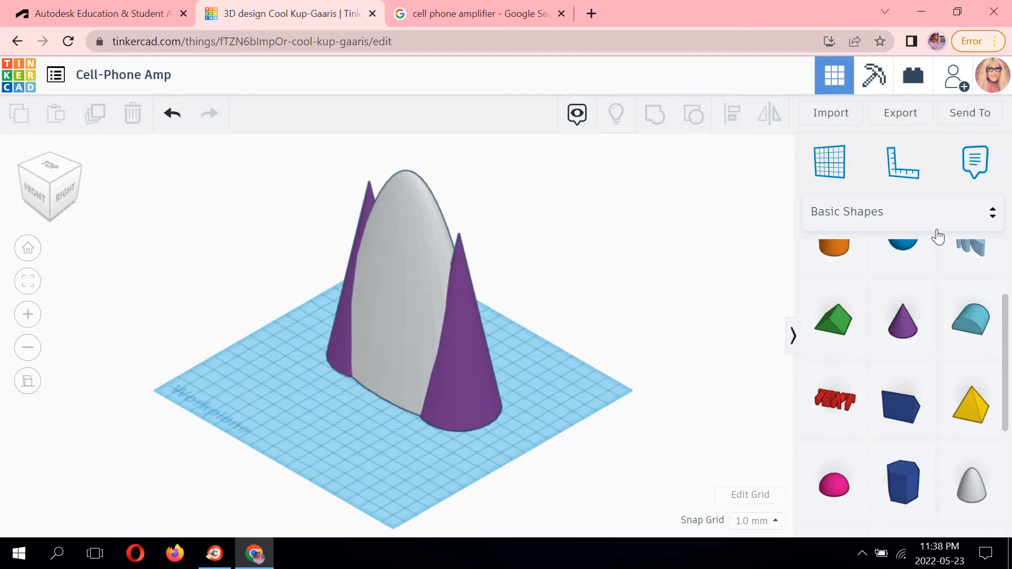
scroll(944, 296, up, 3)
drag(974, 282, 302, 419)
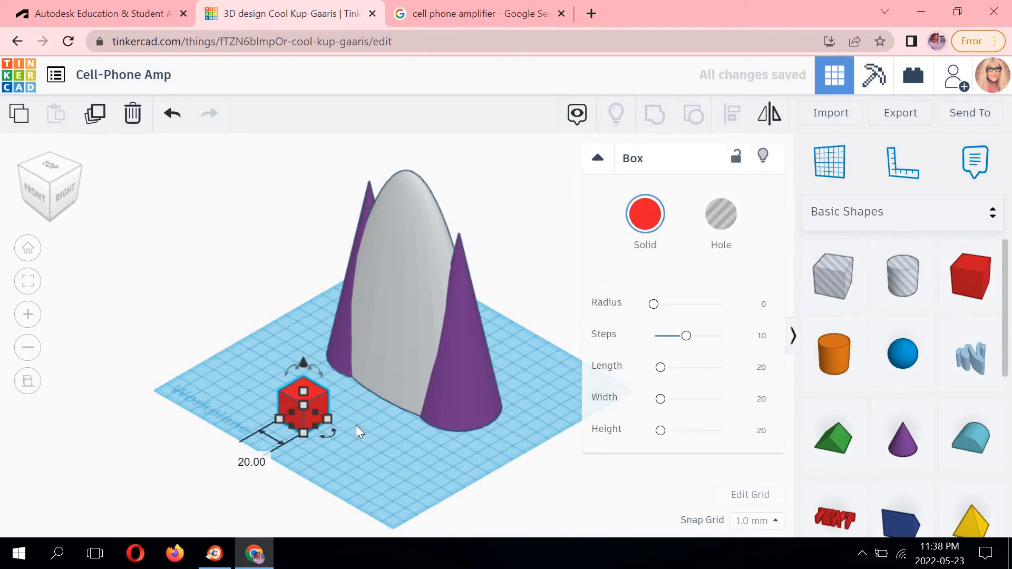
From the top view, set the box's length to 150 mm.
click(356, 425)
click(48, 168)
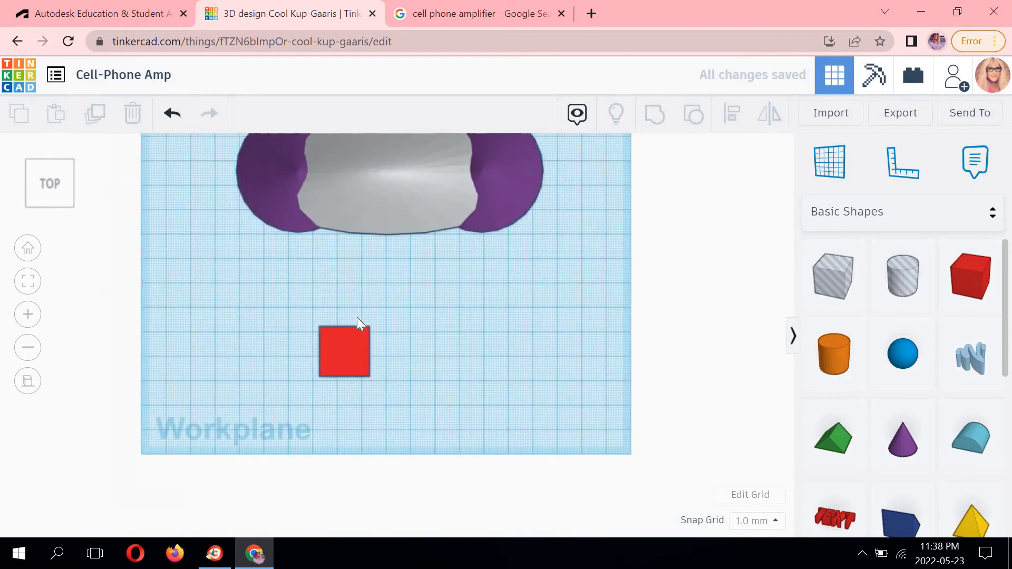
scroll(356, 318, up, 3)
click(375, 288)
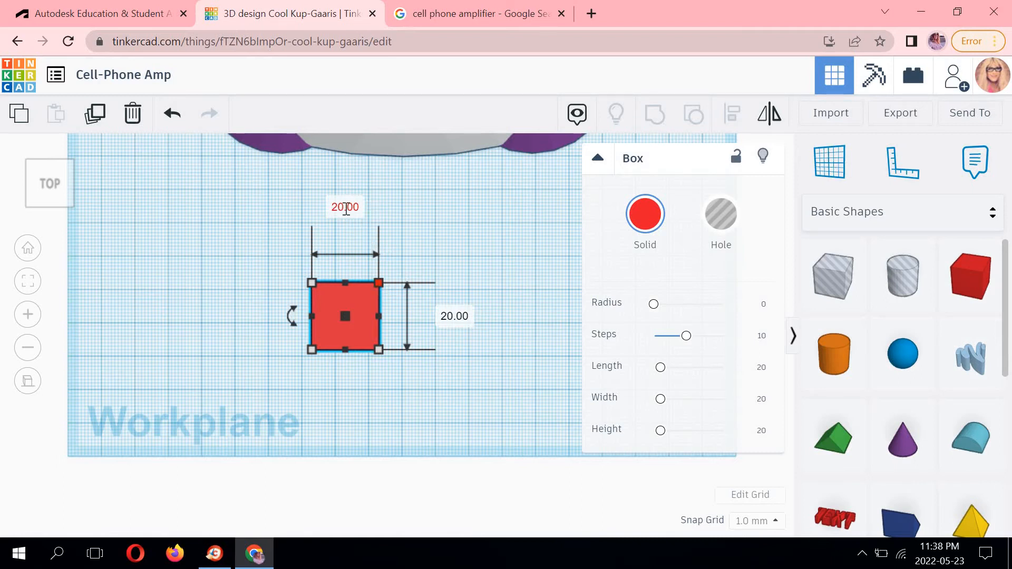
click(346, 209)
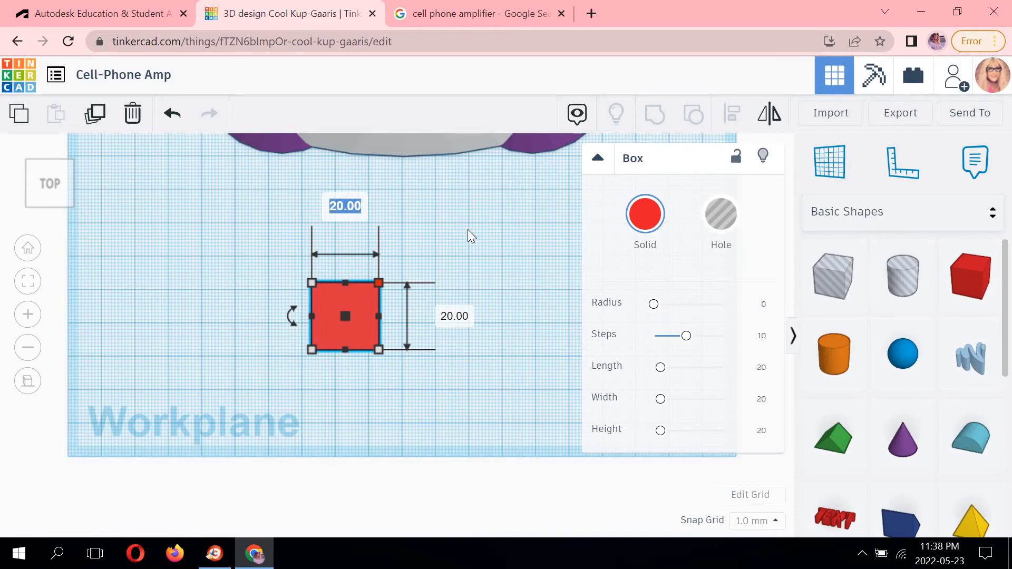
text(150)
key(Return)
Set the box's width to 75 mm.
middle_drag(574, 232, 387, 219)
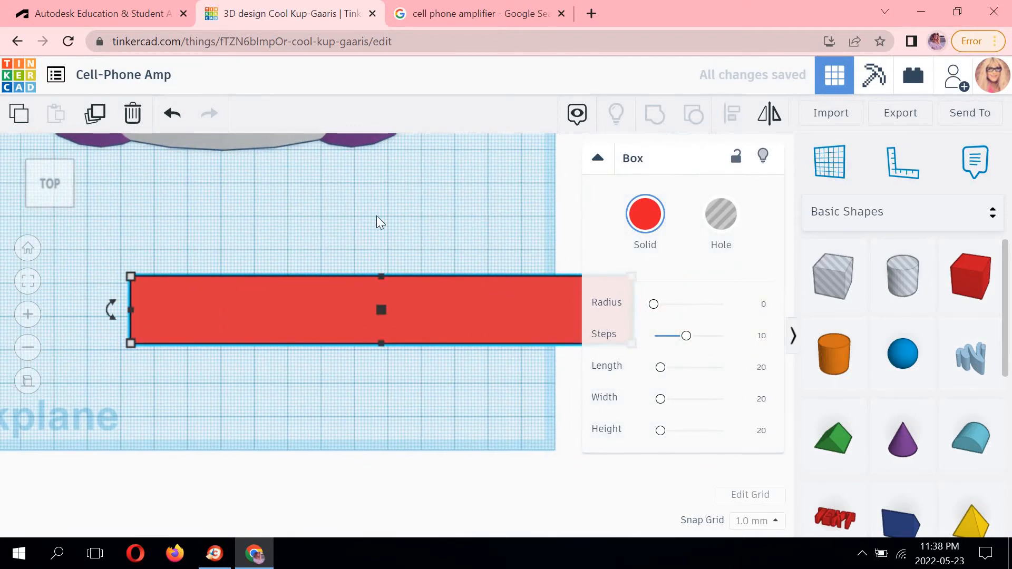
middle_drag(551, 280, 428, 257)
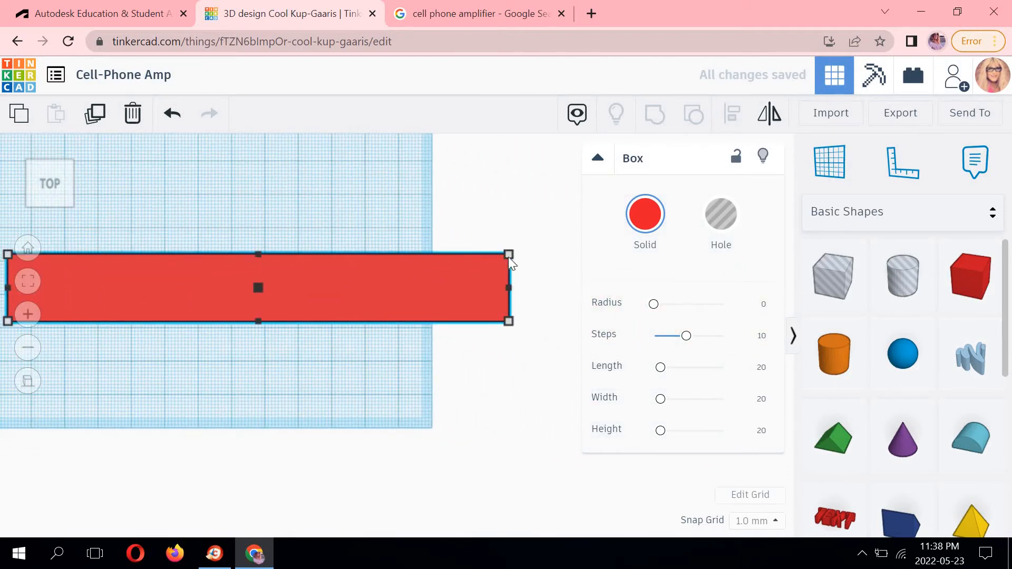
click(509, 258)
middle_drag(519, 277, 511, 278)
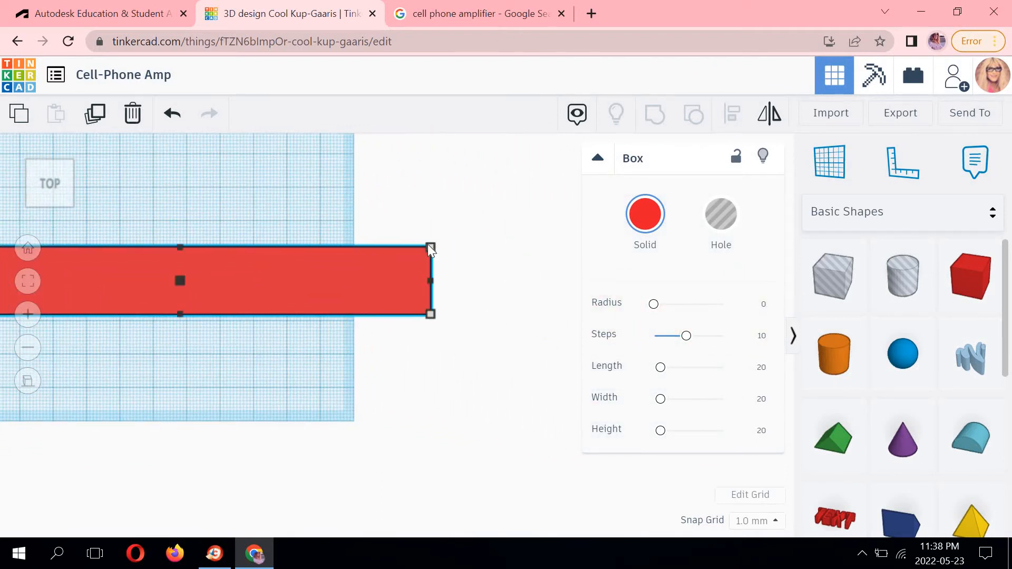
click(512, 288)
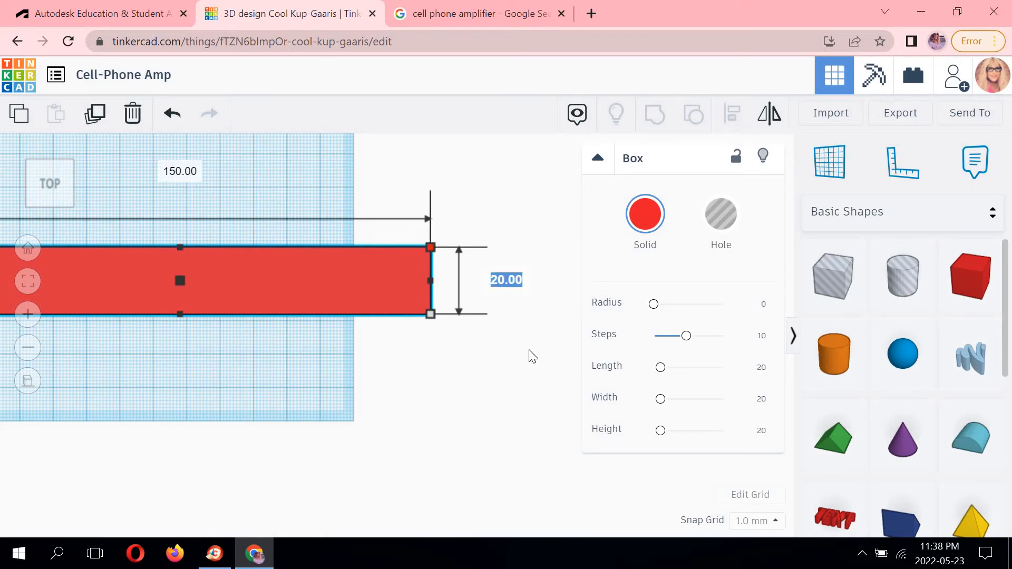
text(75)
key(Return)
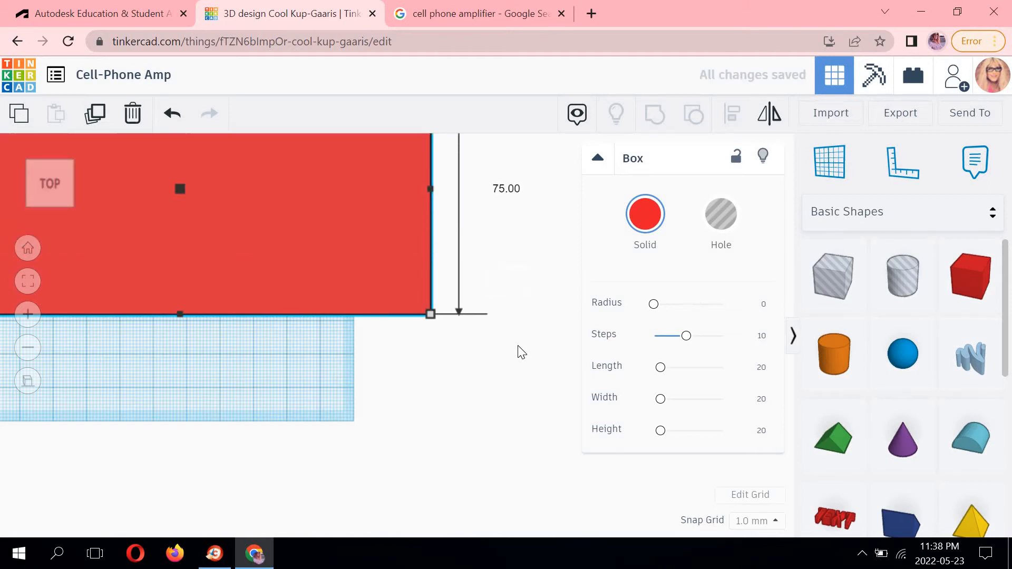
Examine the box's position below the paraboloid and cones from the front view.
click(483, 352)
scroll(483, 343, down, 5)
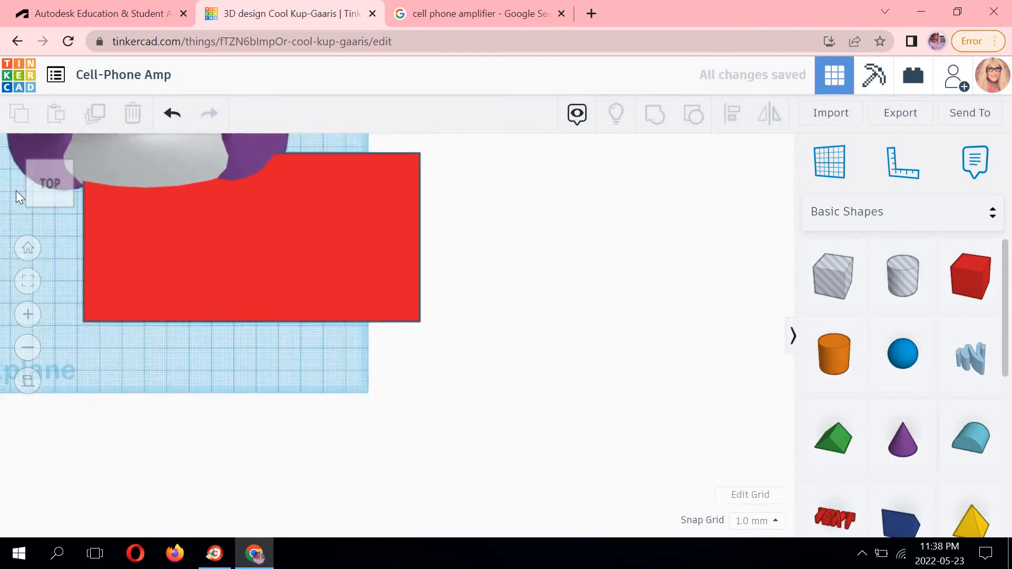
click(47, 216)
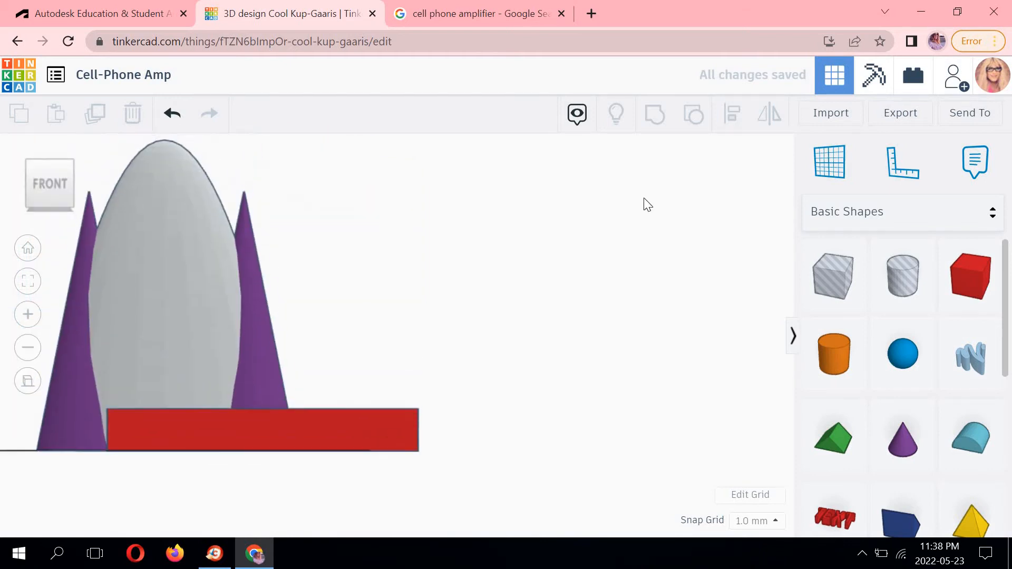
click(518, 259)
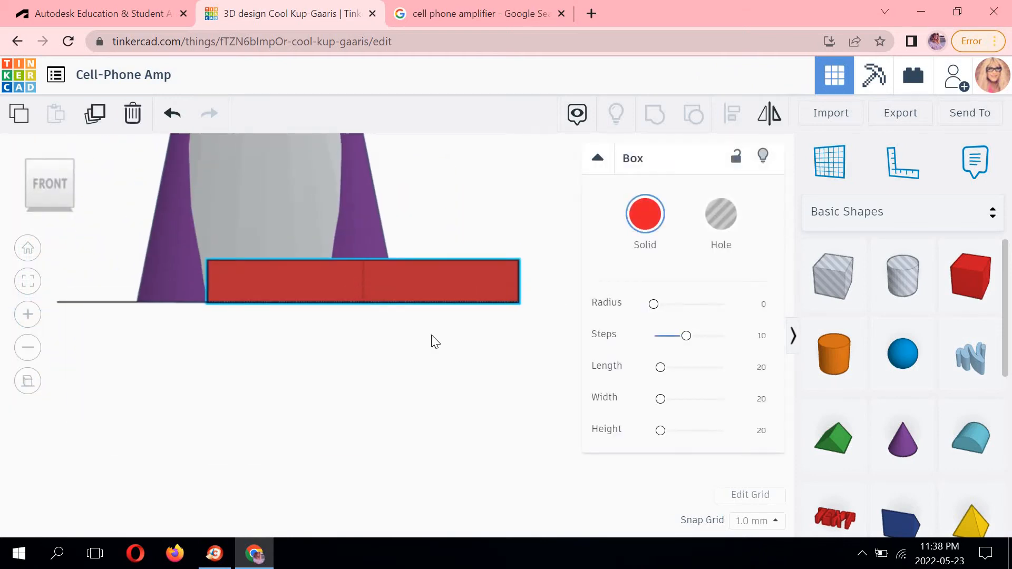
click(364, 364)
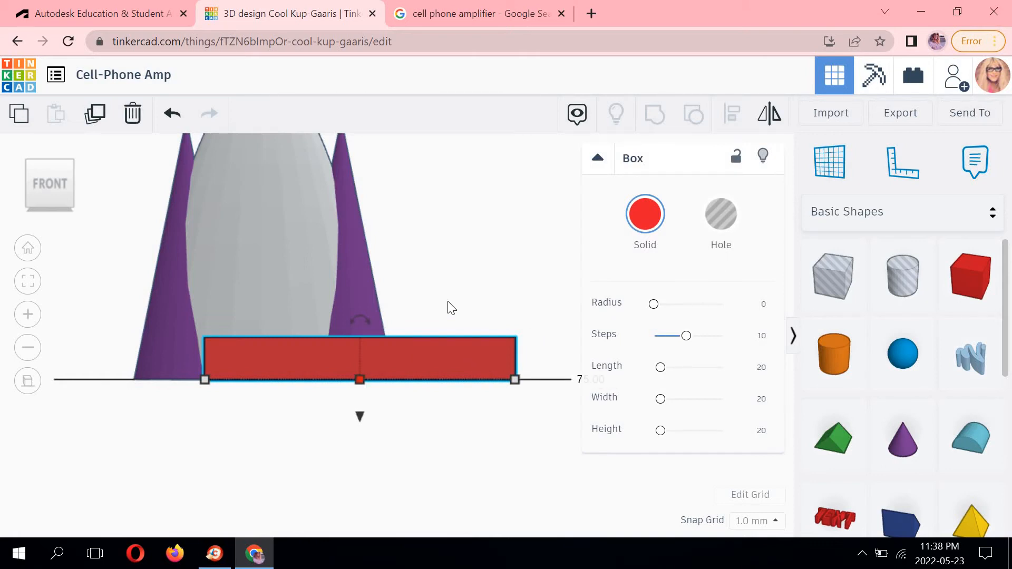
middle_drag(448, 301, 369, 309)
key(Right)
key(Left)
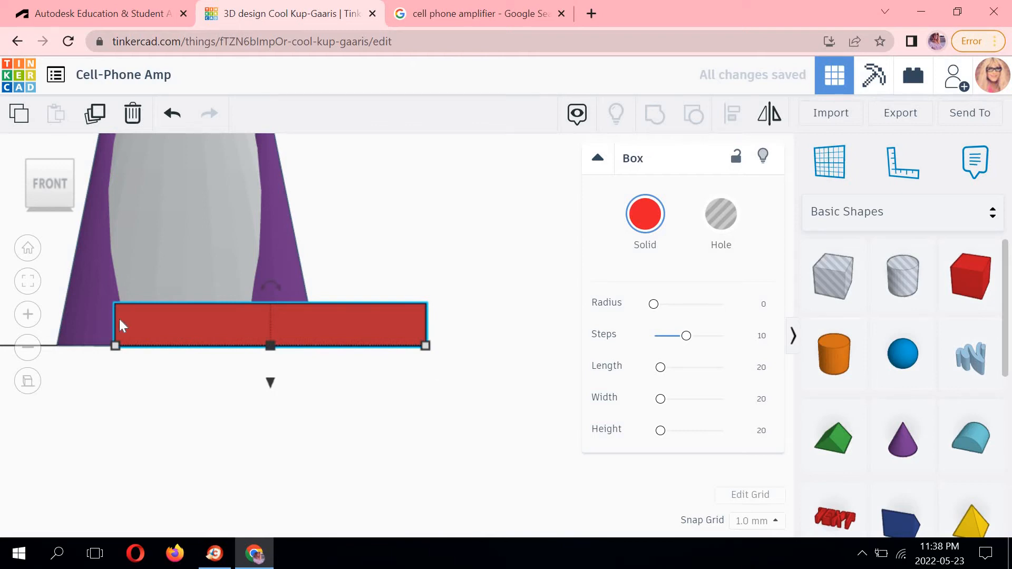
mouse_move(273, 283)
click(298, 280)
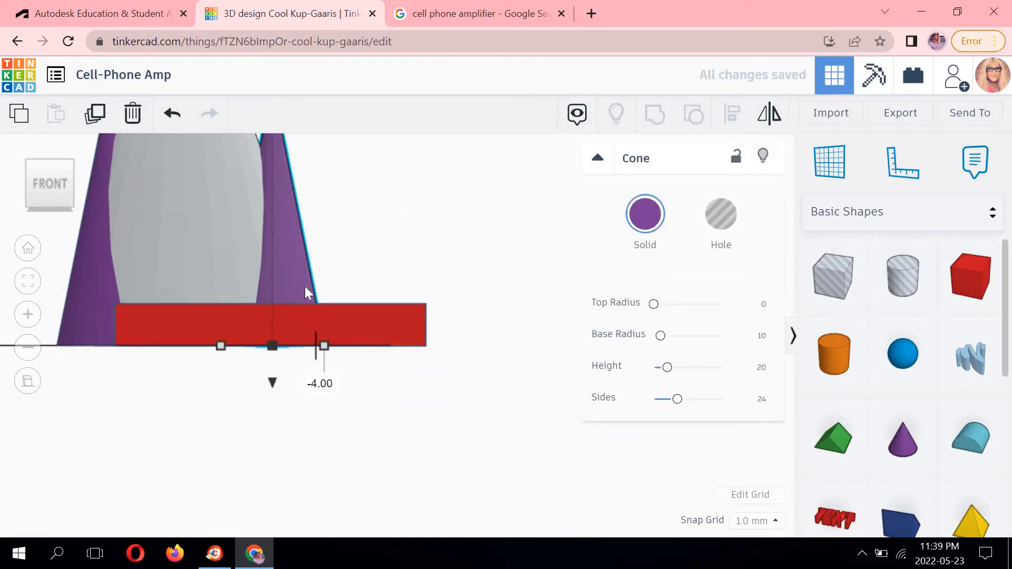
click(172, 118)
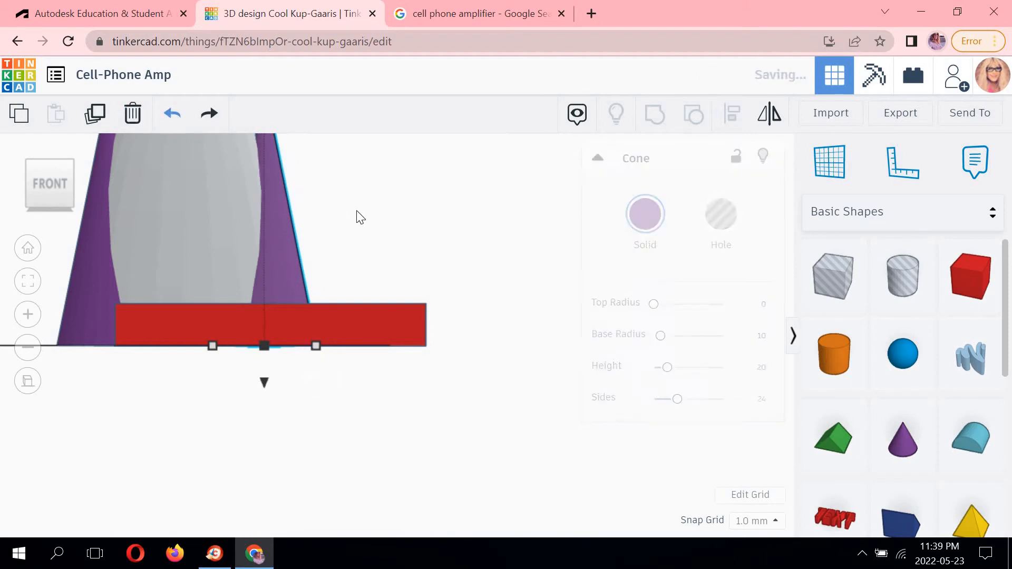
Set the box's height to 50 mm.
click(72, 163)
click(452, 337)
click(356, 290)
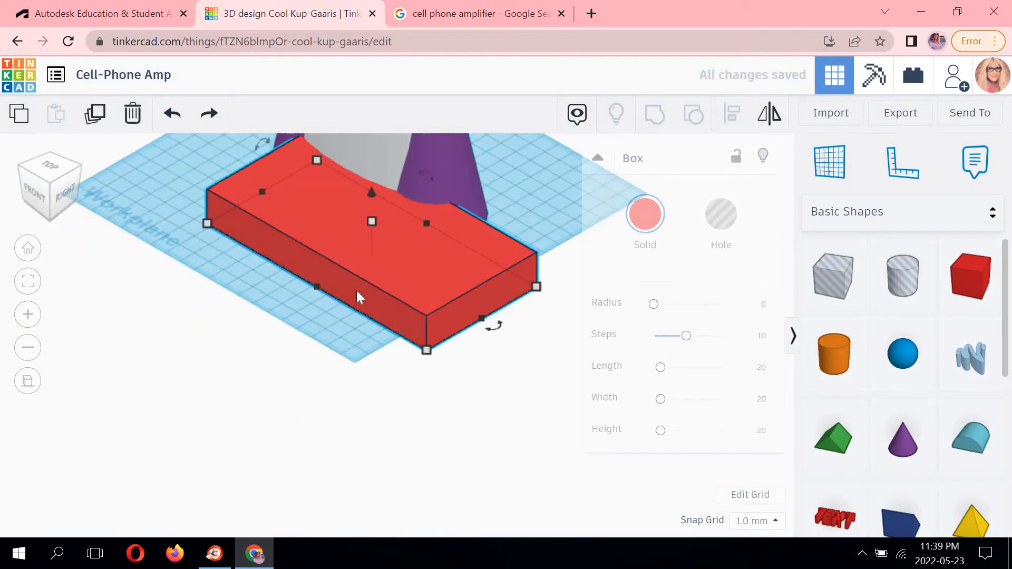
scroll(337, 325, up, 3)
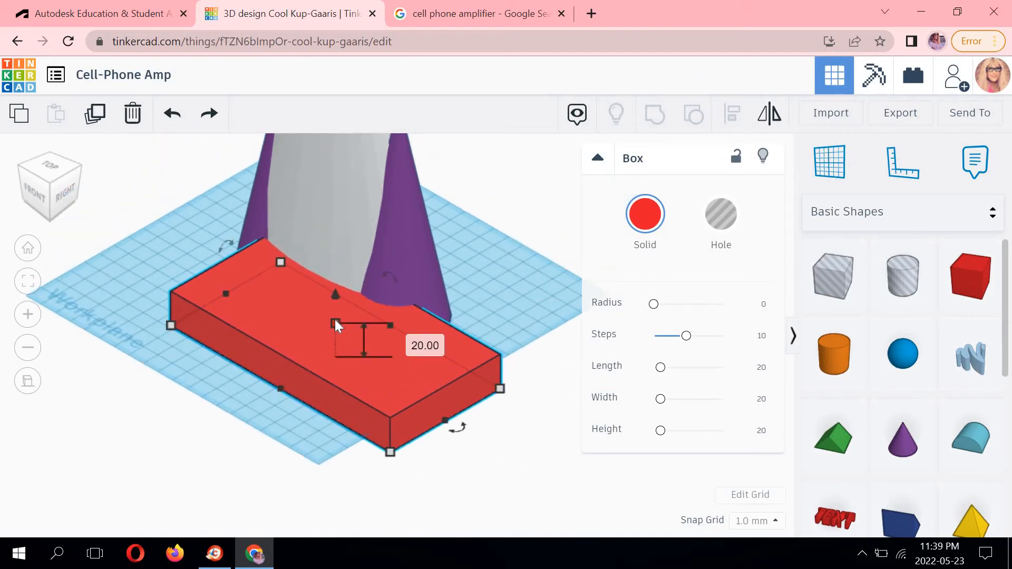
drag(334, 320, 331, 282)
click(403, 320)
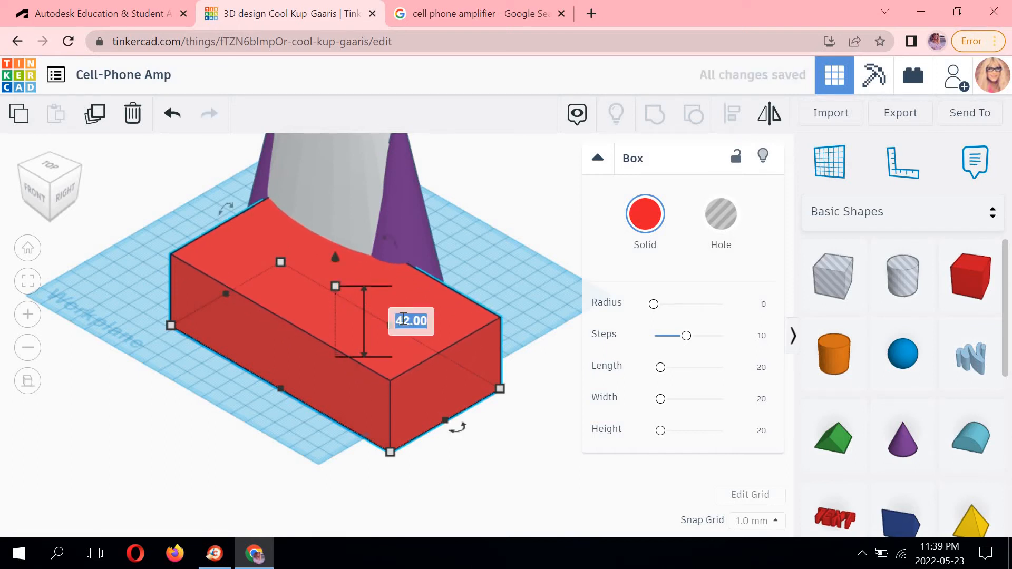
text(50)
key(Return)
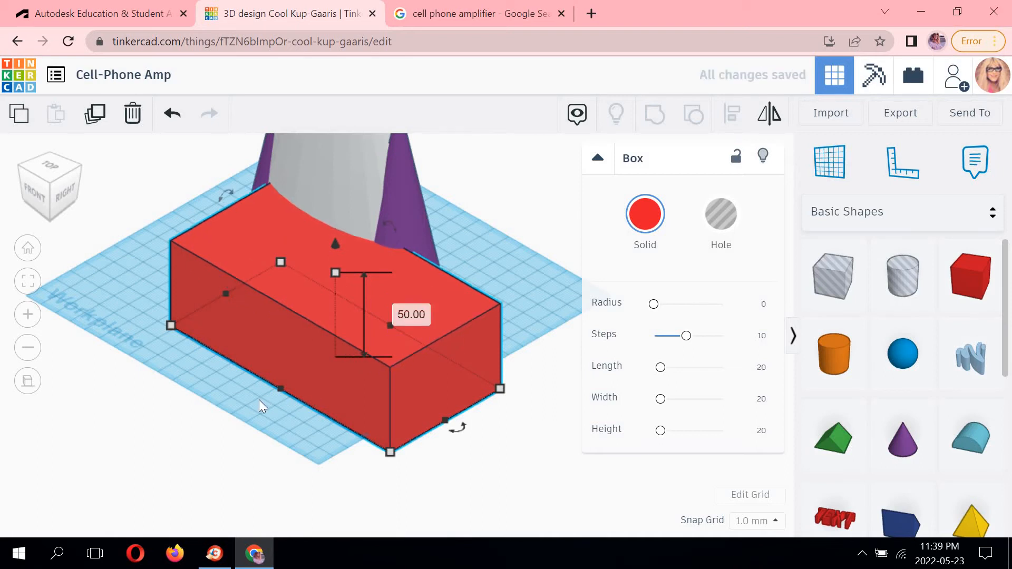
Slide the box back toward the cones on the workplane and check its placement from the front.
click(251, 402)
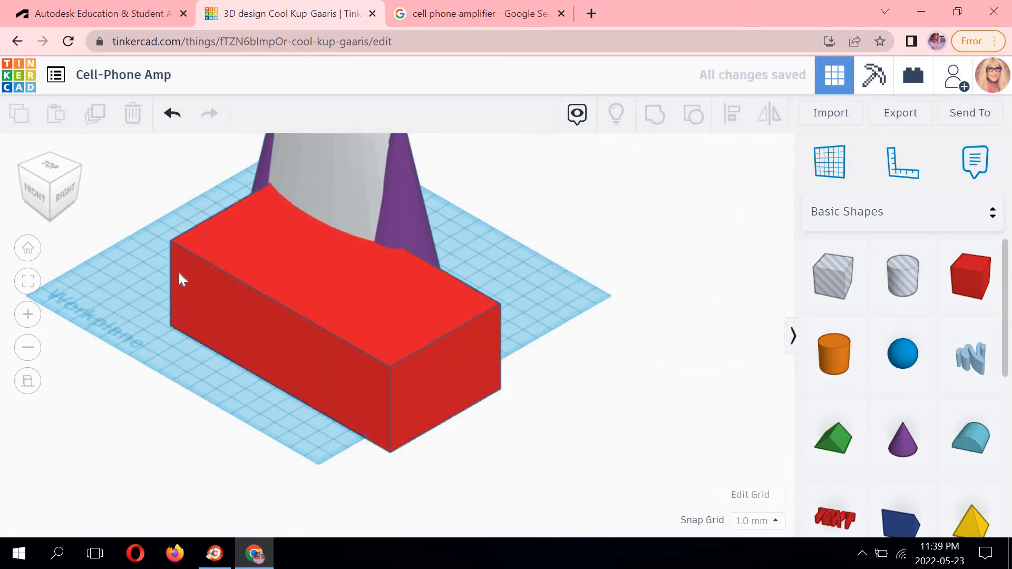
drag(178, 273, 126, 248)
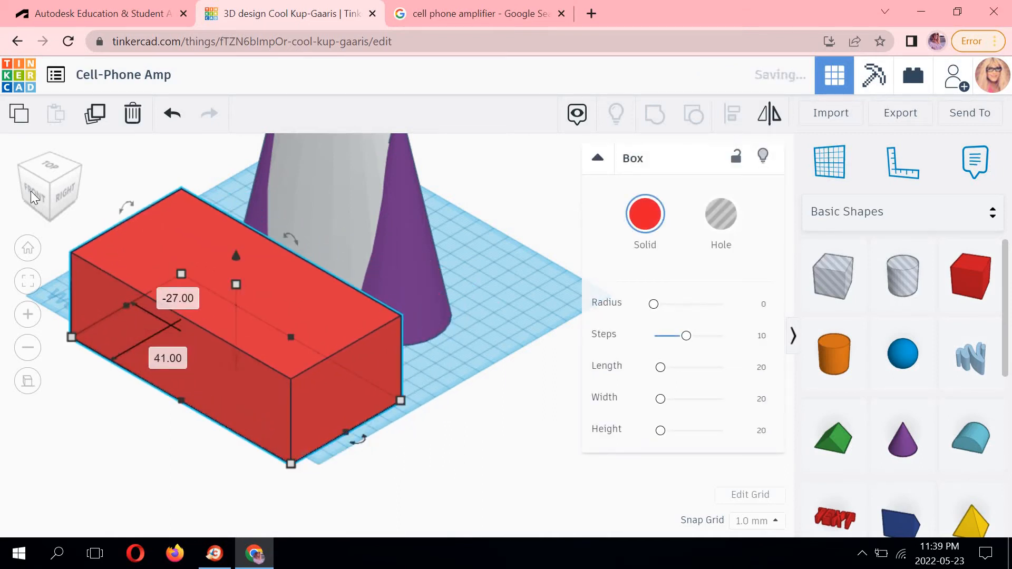
click(30, 191)
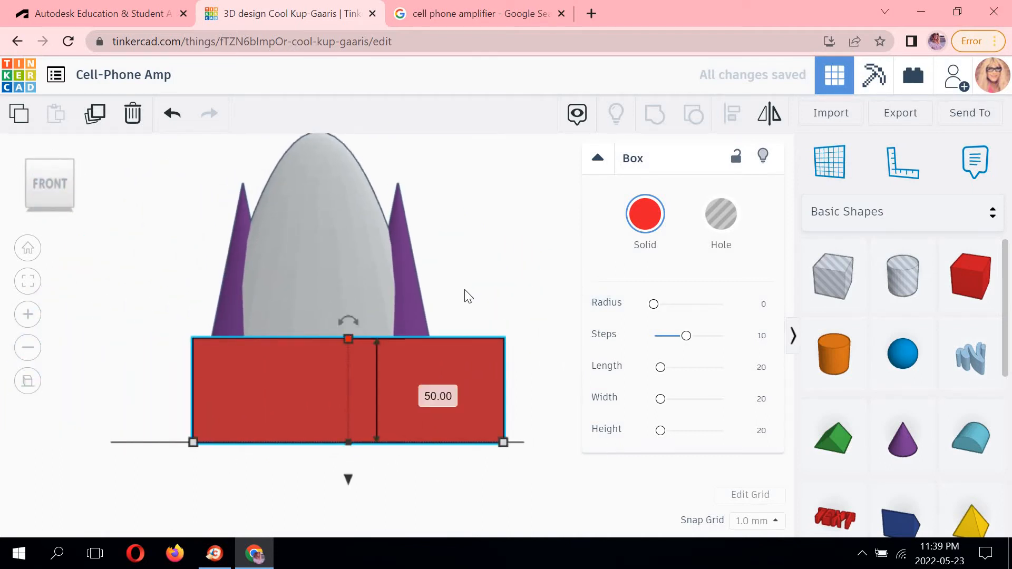
click(436, 366)
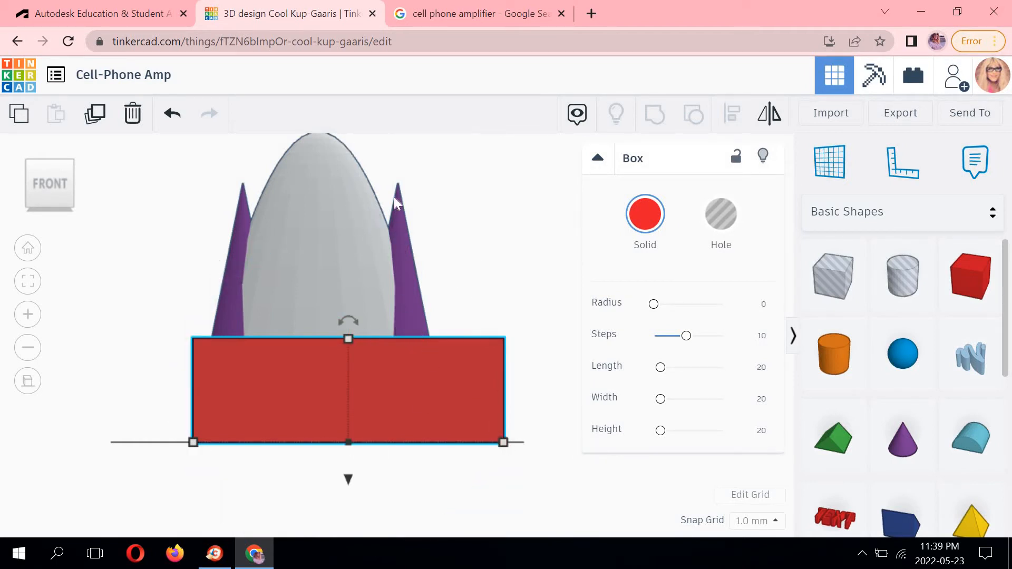
middle_drag(399, 218, 372, 273)
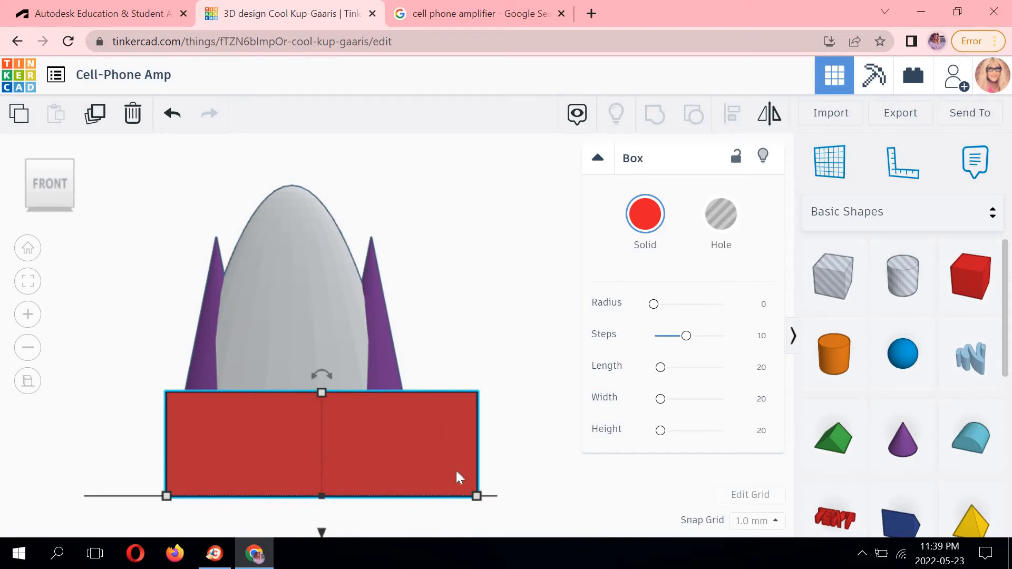
mouse_move(476, 496)
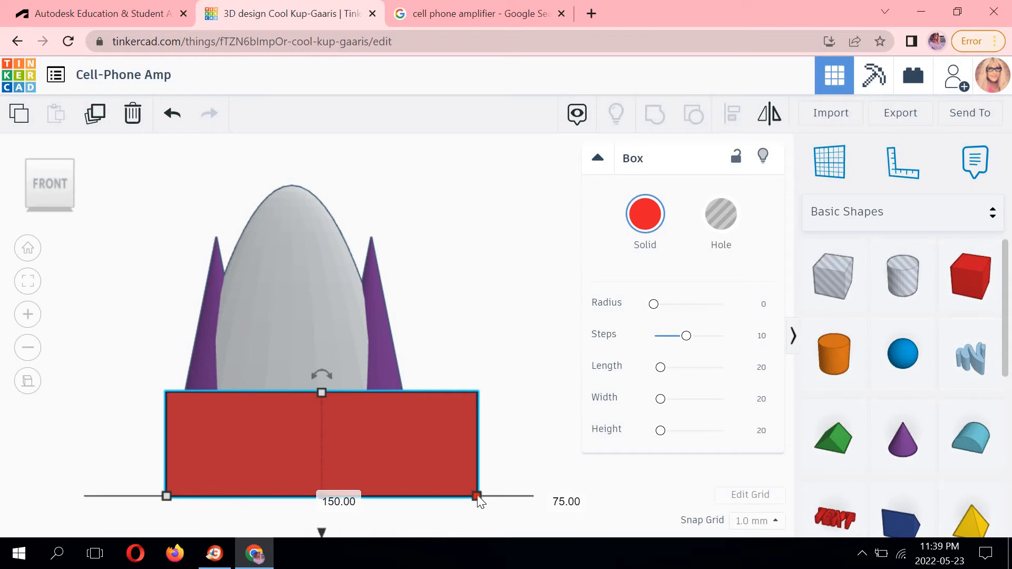
drag(477, 495, 464, 389)
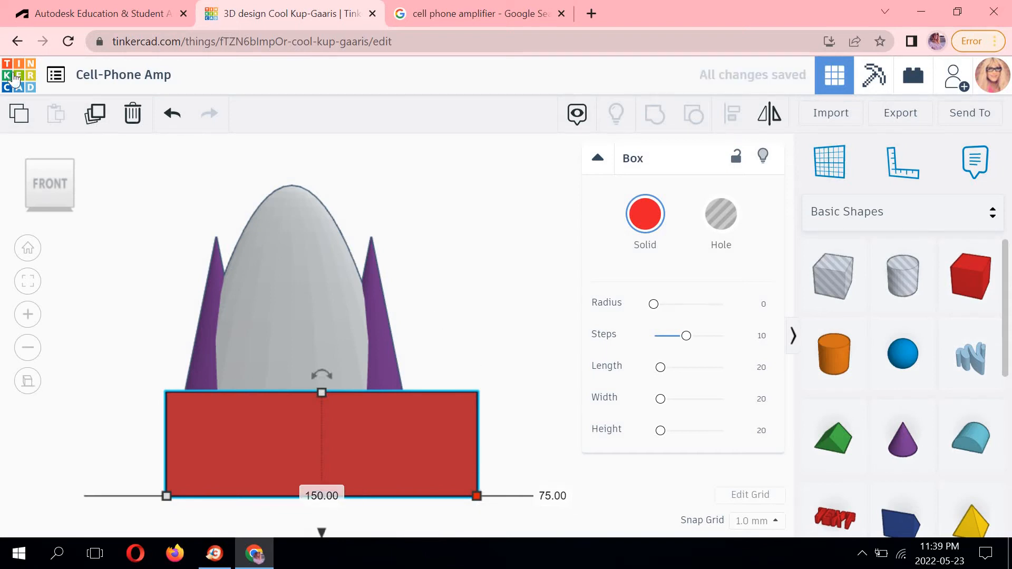
Lift the box off the workplane to an elevation of 100 mm.
click(66, 155)
click(72, 160)
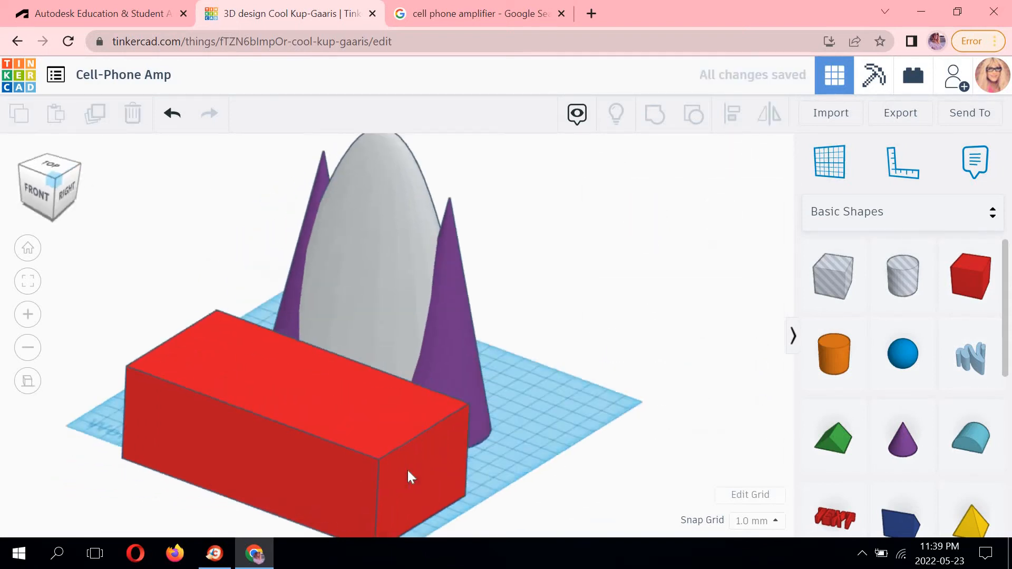
click(403, 468)
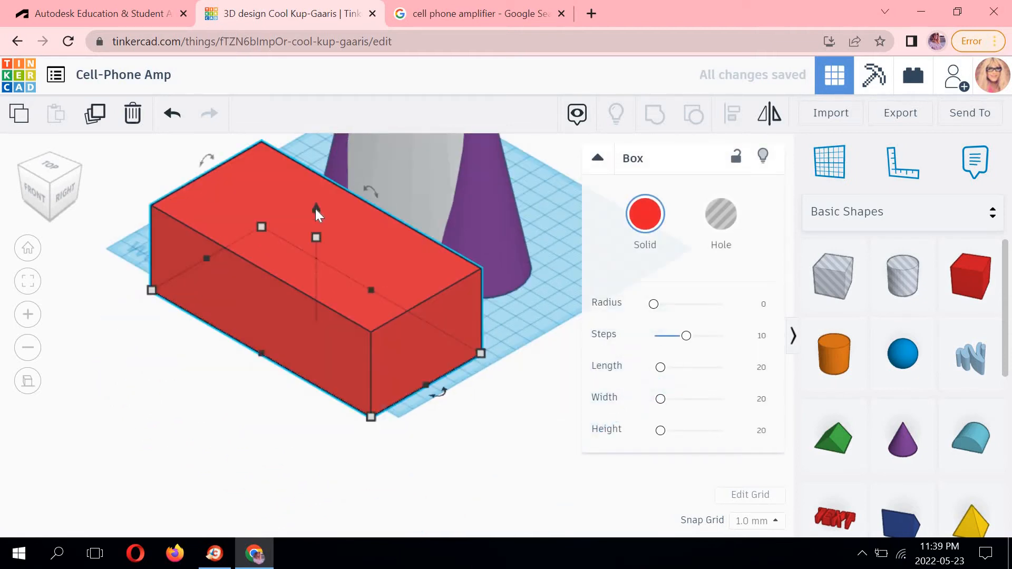
drag(316, 209, 315, 171)
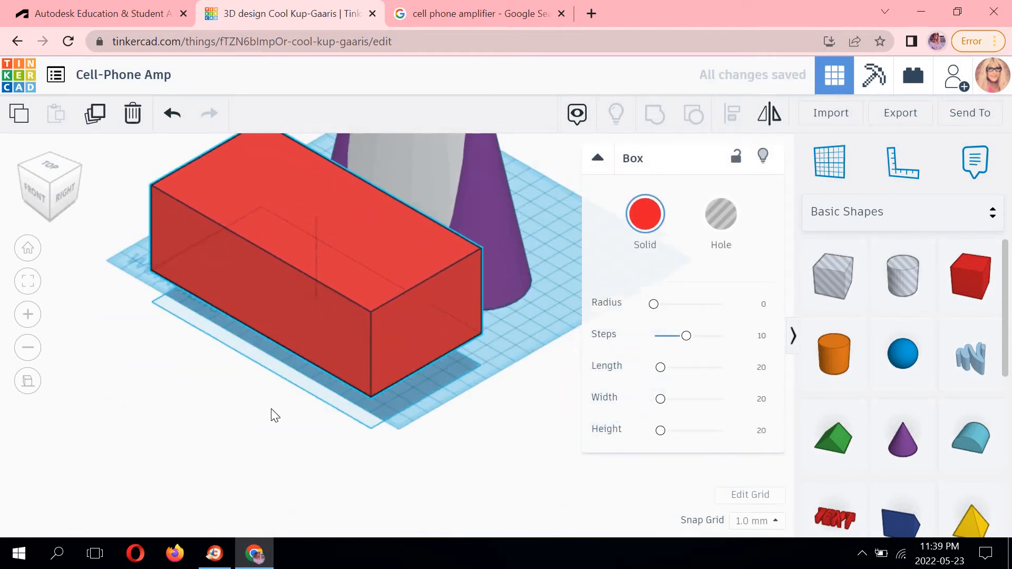
drag(293, 406, 293, 239)
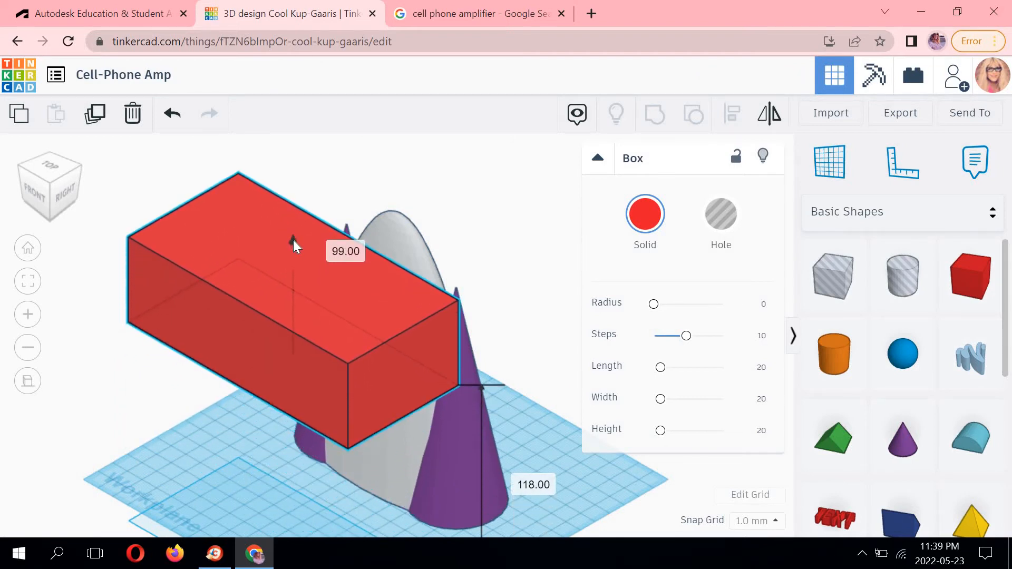
click(338, 248)
text(100)
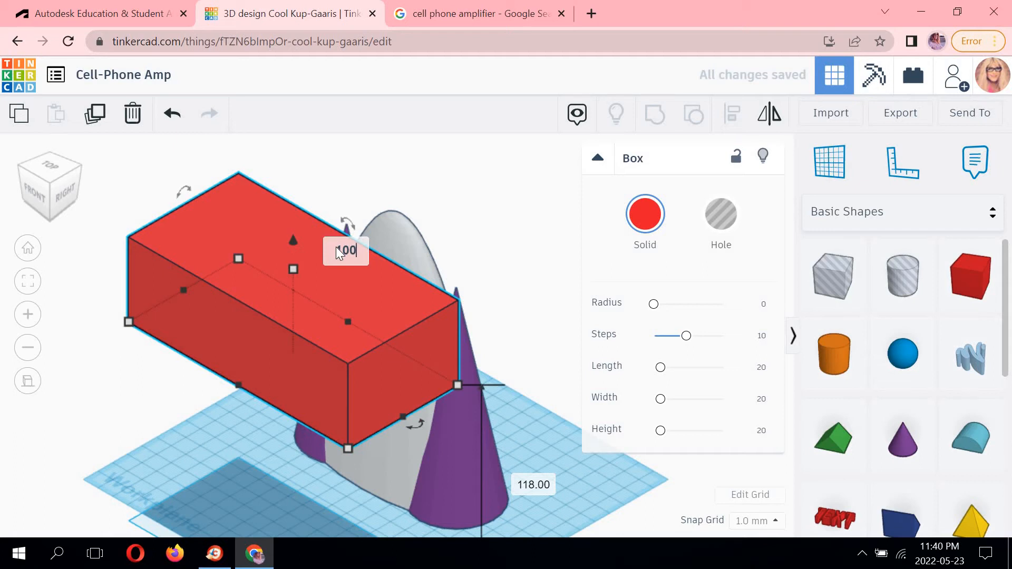
key(Return)
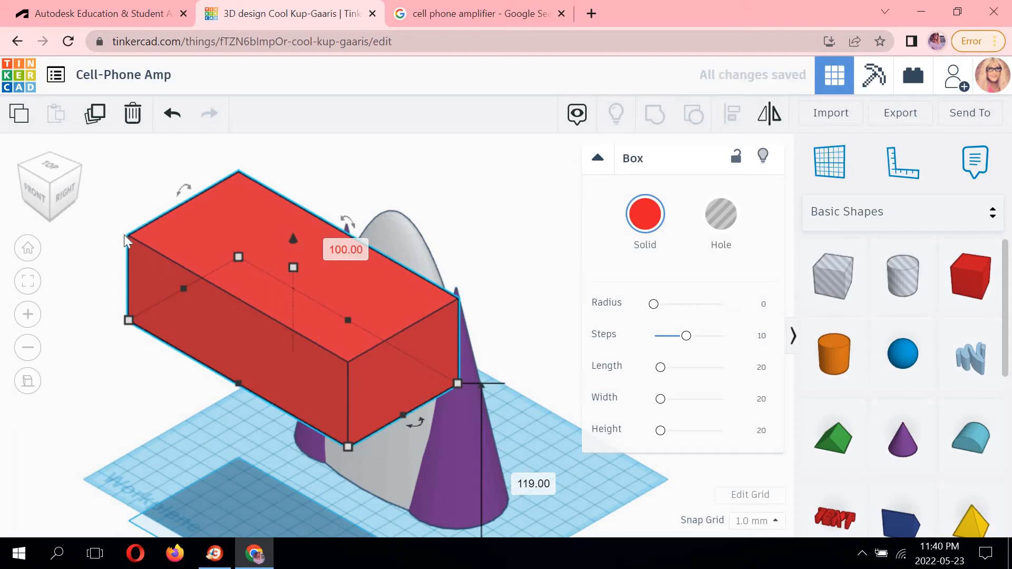
Examine the box's placement over the paraboloid and cones from the front, right and back views.
click(30, 195)
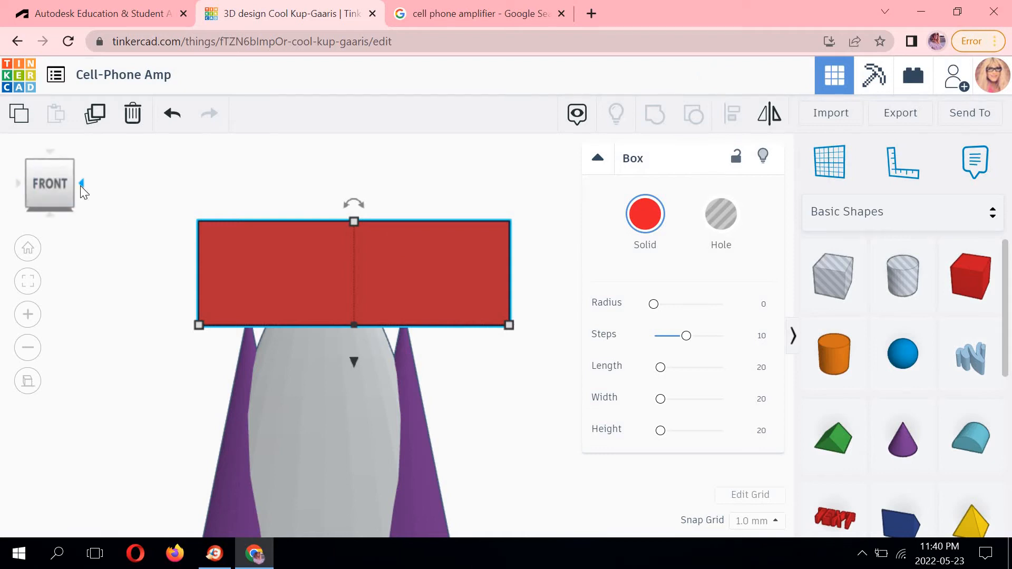
click(81, 184)
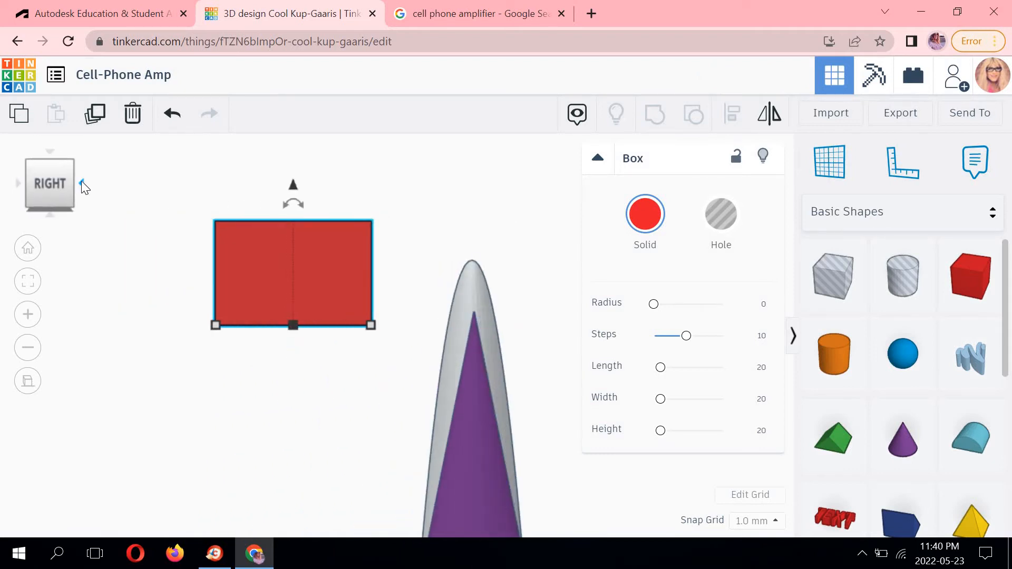
click(82, 182)
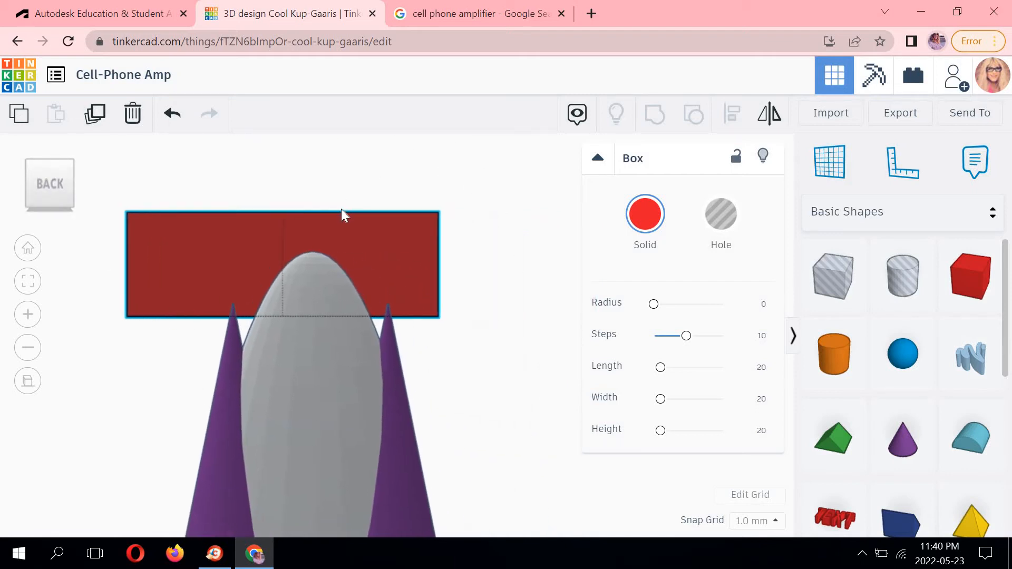
mouse_move(282, 212)
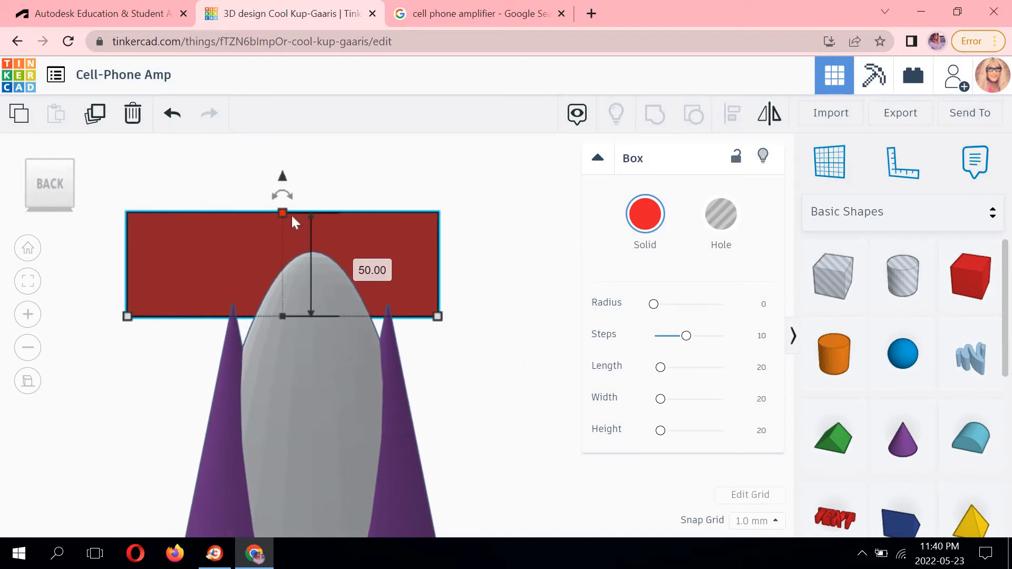
click(358, 263)
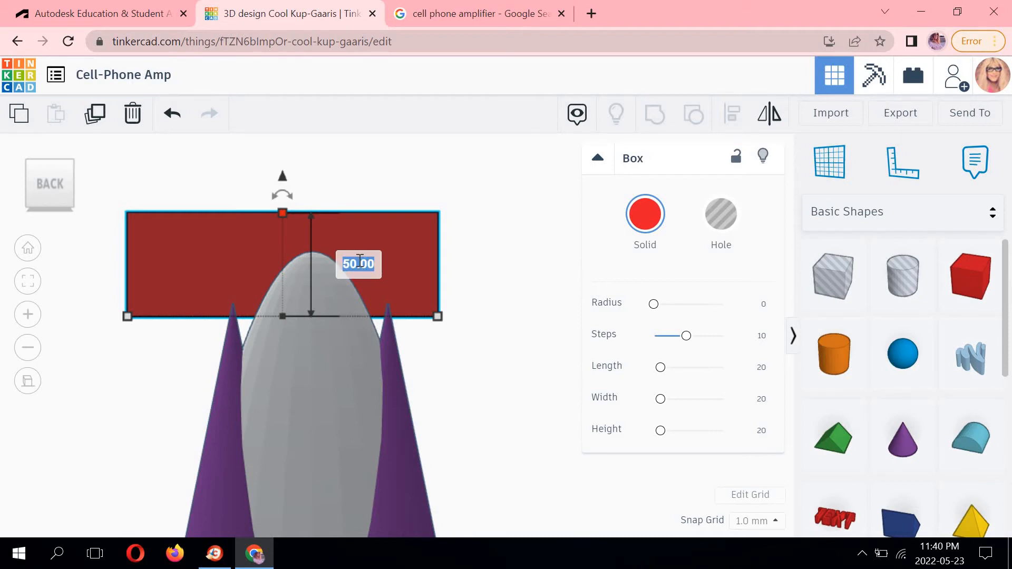
click(453, 331)
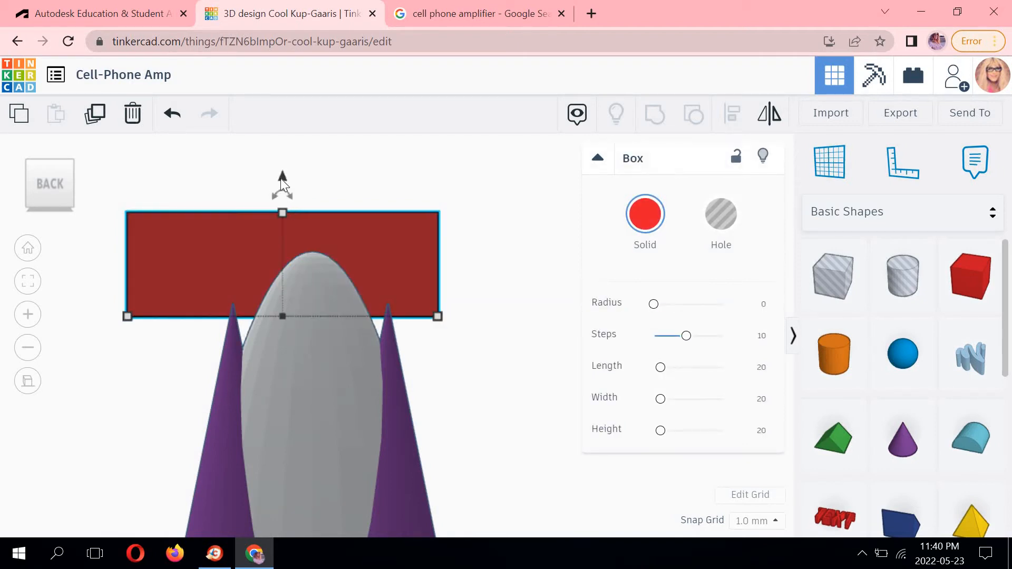
drag(282, 315, 211, 270)
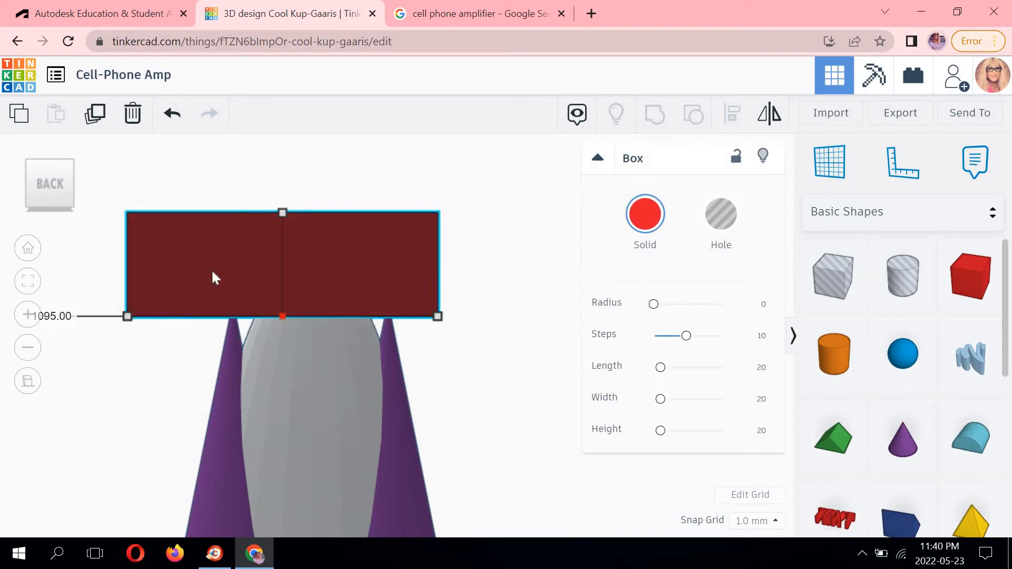
click(28, 160)
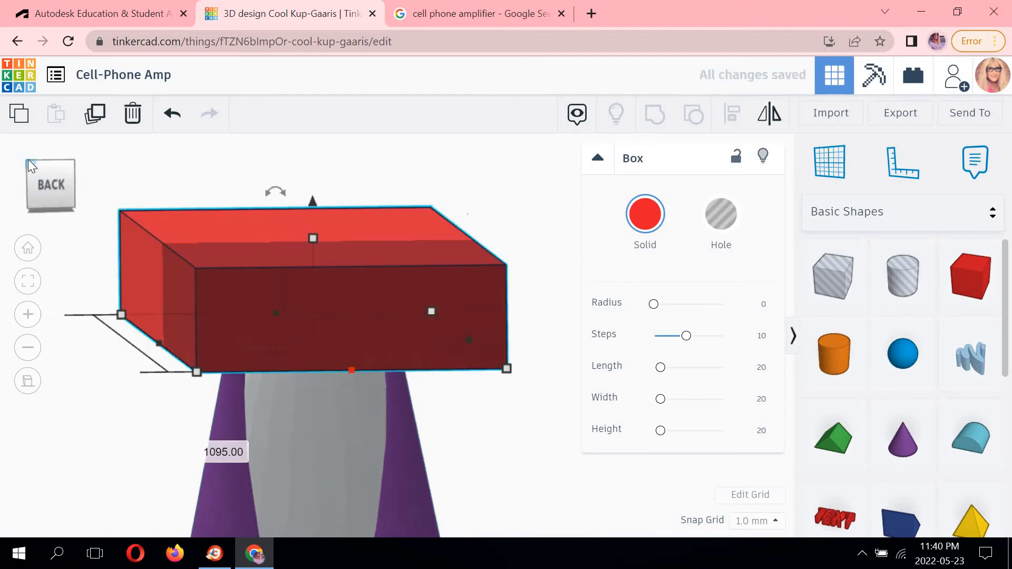
scroll(225, 214, up, 1)
scroll(224, 217, down, 6)
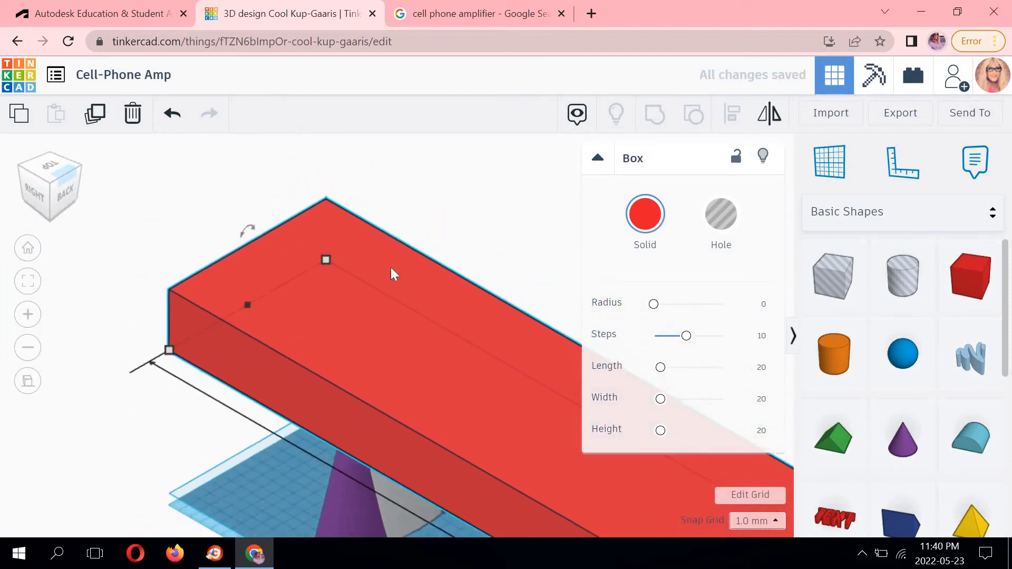
middle_drag(271, 271, 138, 149)
scroll(283, 289, down, 4)
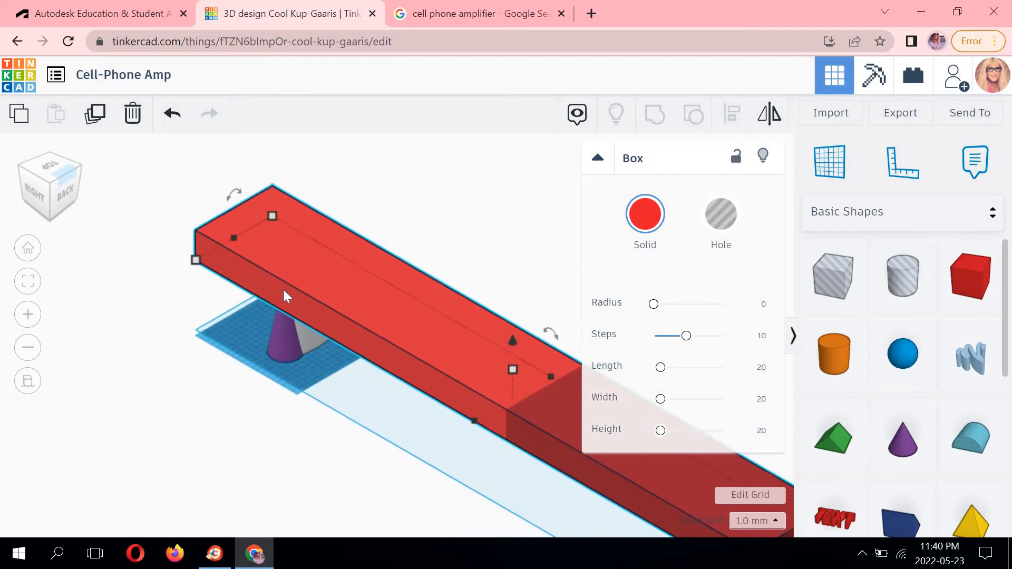
click(518, 293)
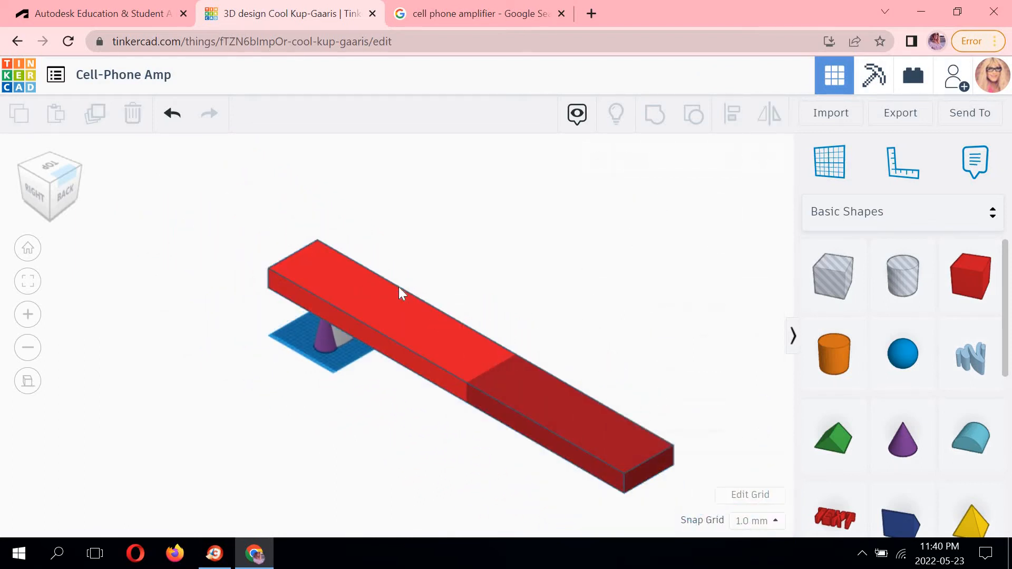
middle_drag(493, 378, 430, 376)
click(430, 375)
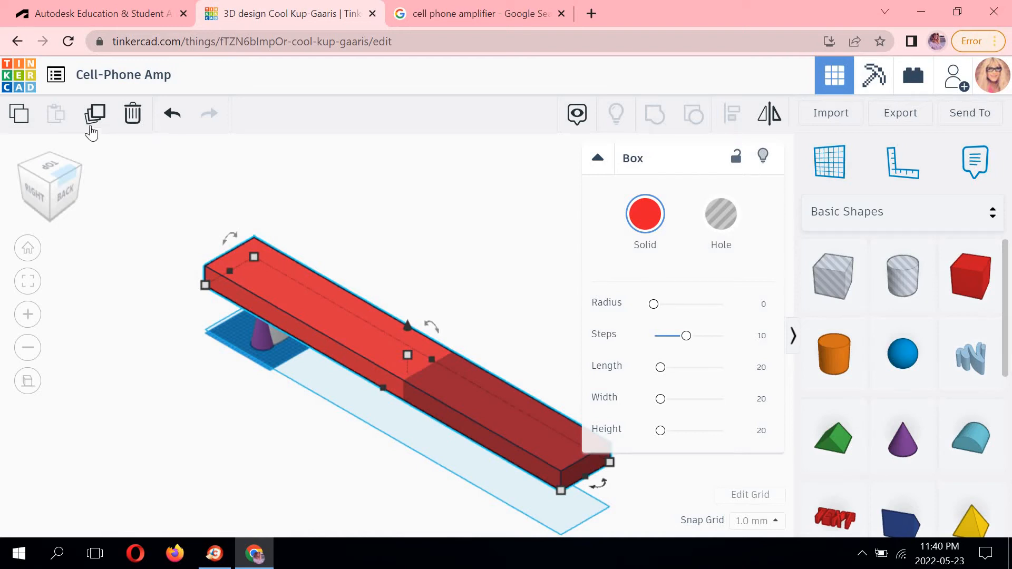
click(171, 115)
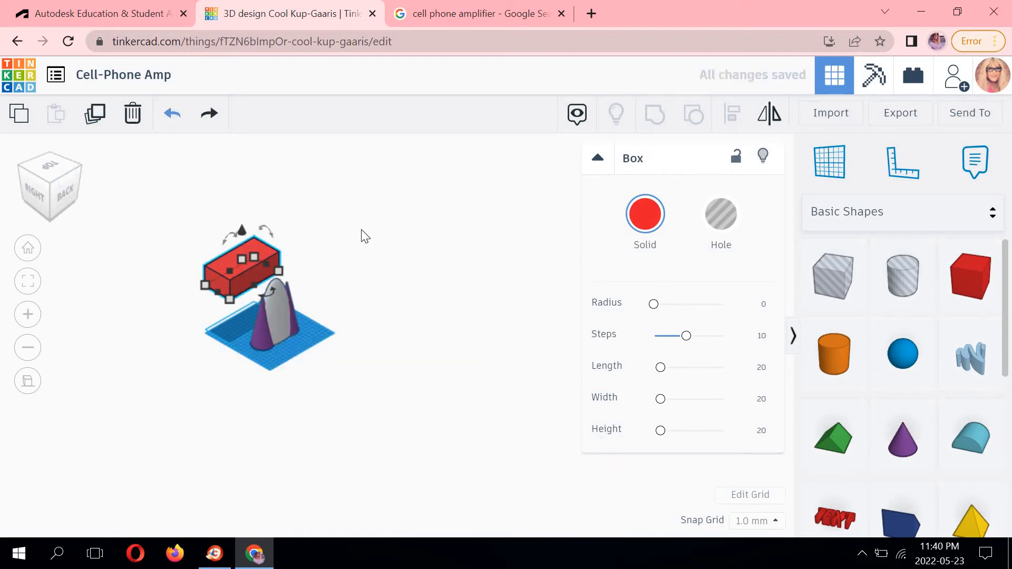
Slide the raised box about 19 mm further over the paraboloid and cones.
click(214, 244)
scroll(554, 247, up, 3)
middle_drag(553, 246, 581, 243)
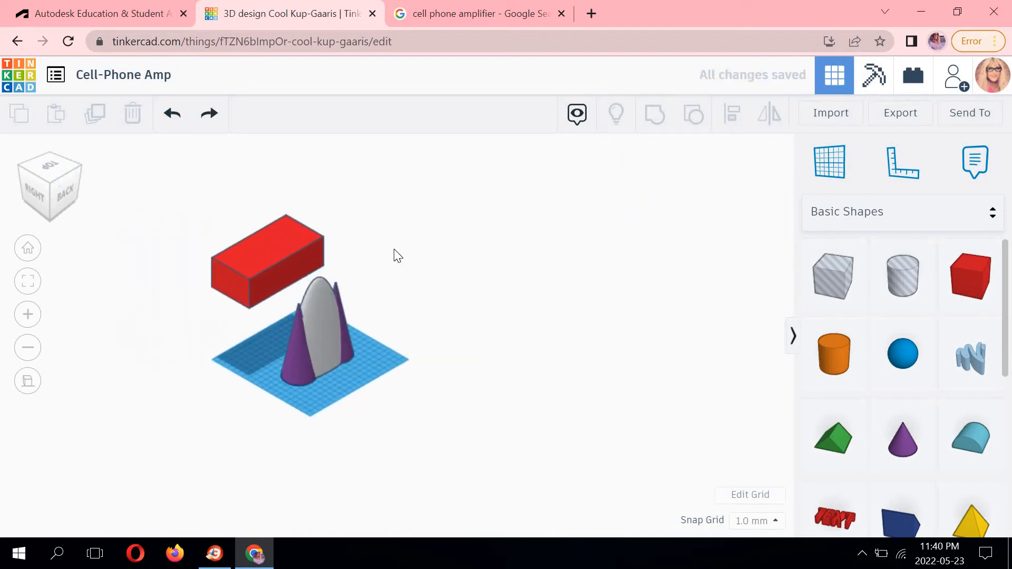
scroll(327, 258, up, 3)
scroll(280, 225, up, 3)
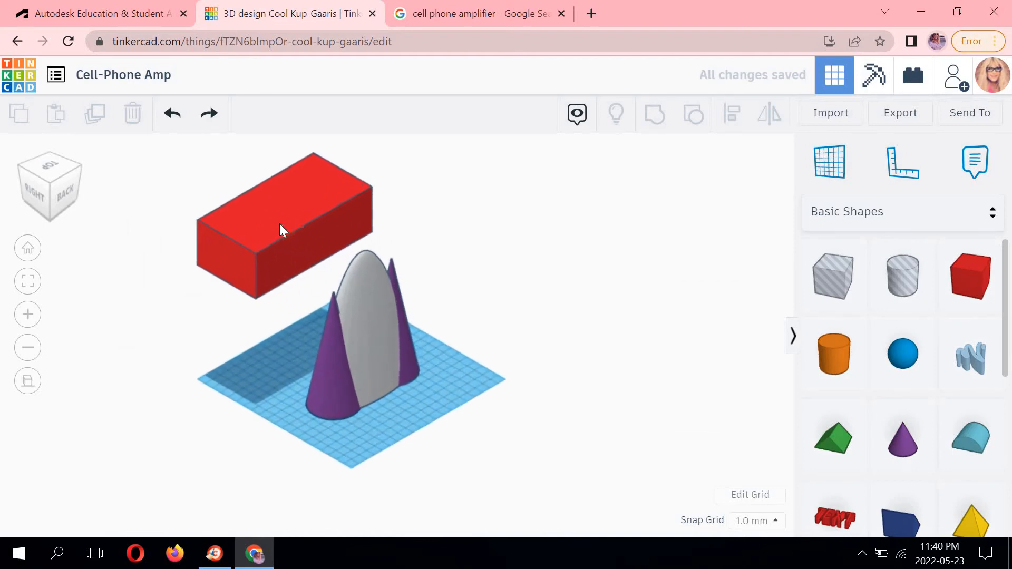
click(256, 193)
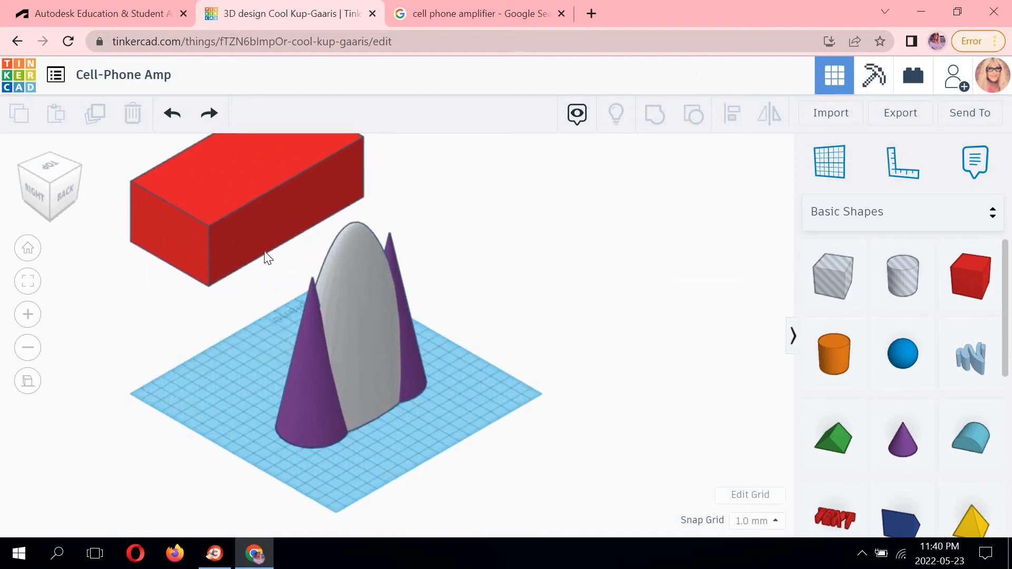
middle_drag(336, 256, 336, 306)
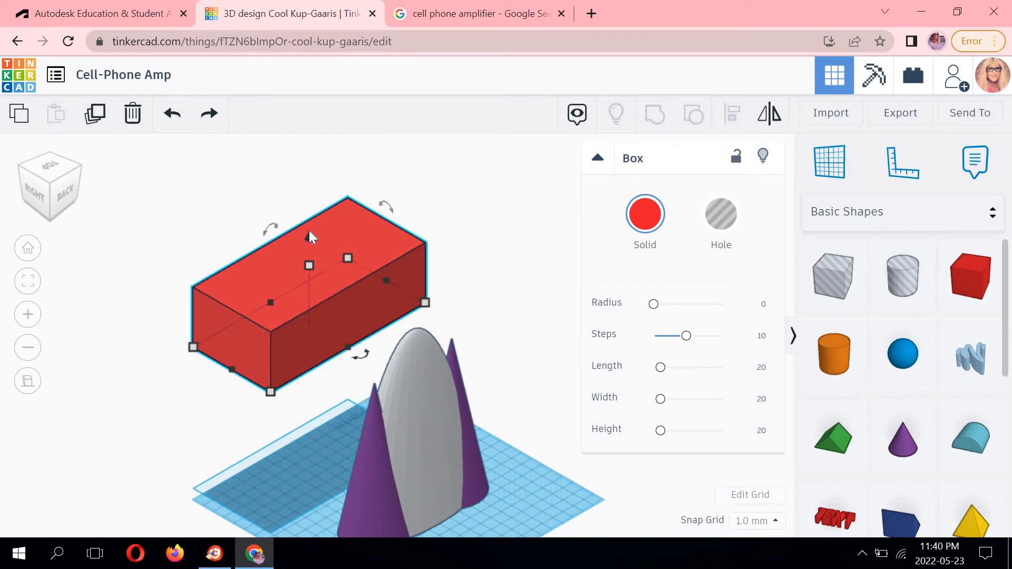
drag(309, 241, 310, 260)
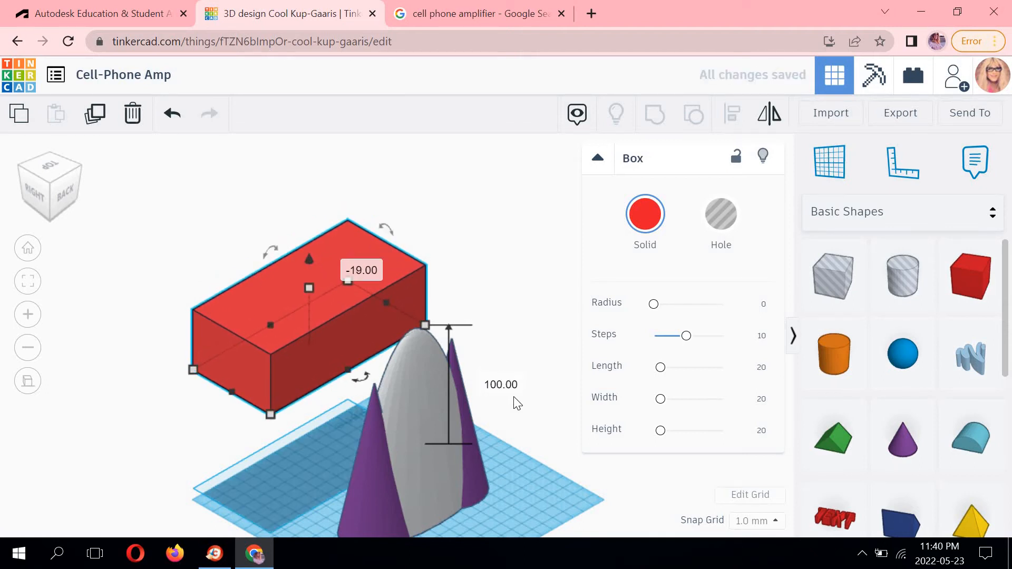
click(89, 203)
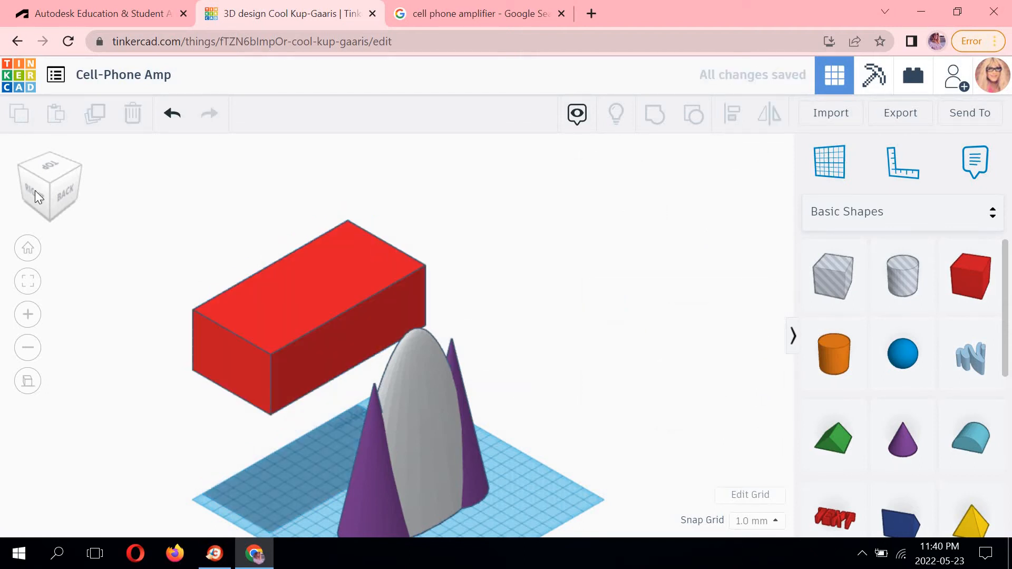
Center the box over the paraboloid from the back view, shifting it about 11 mm sideways.
click(66, 200)
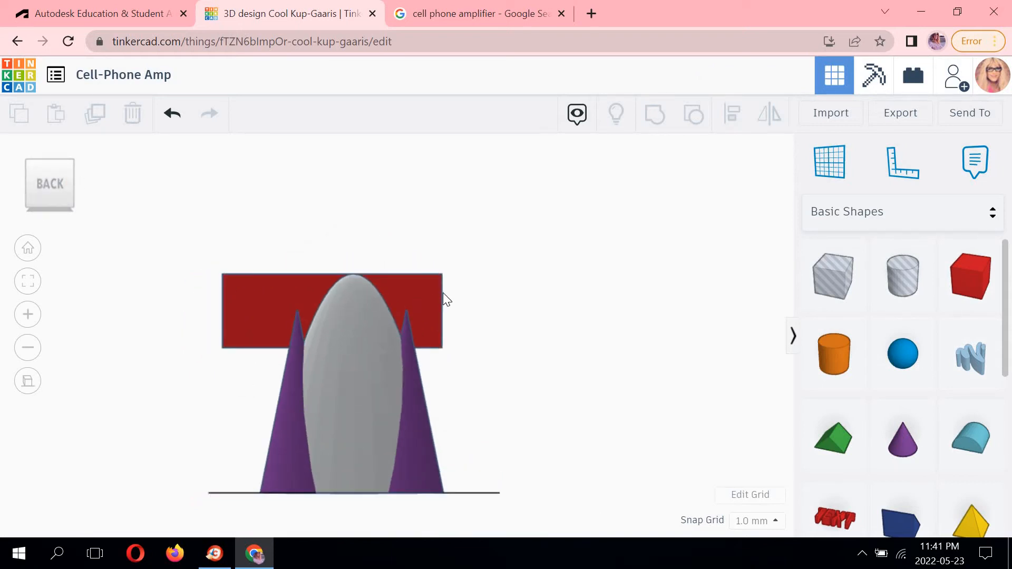
drag(443, 292, 331, 276)
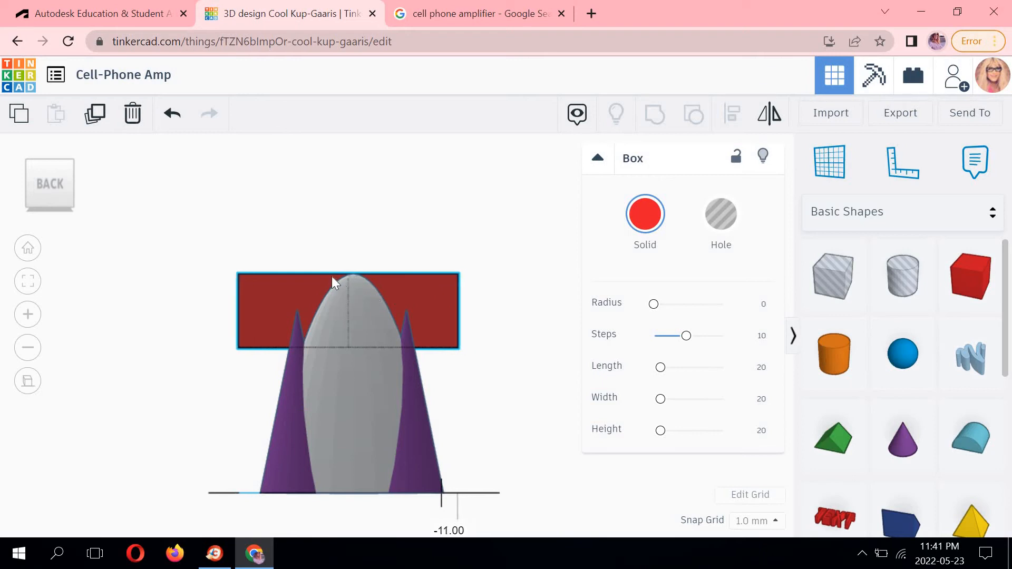
scroll(369, 226, up, 2)
click(337, 246)
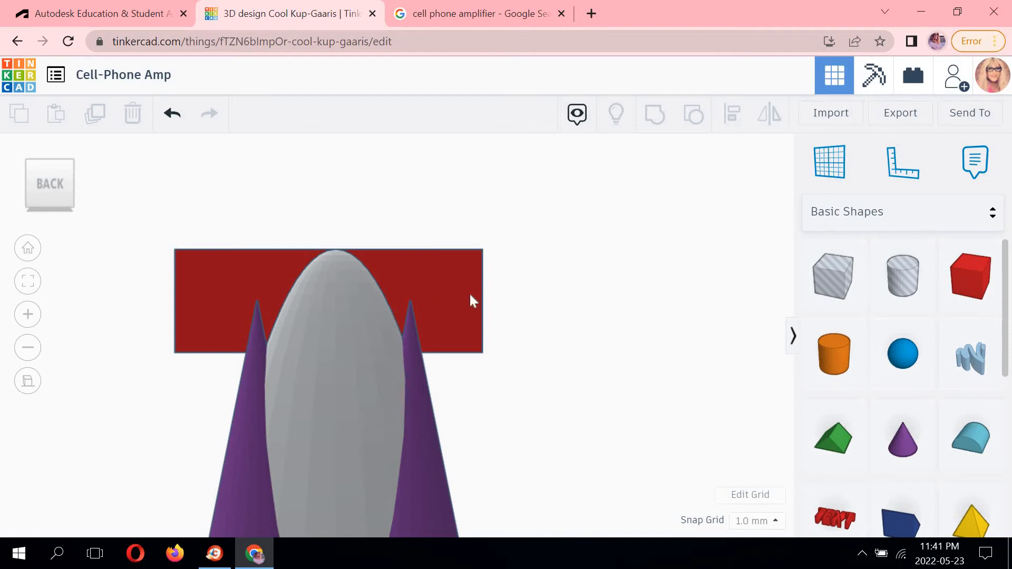
Move the box about 86 mm in the right view so it sits over the paraboloid's tip.
click(29, 162)
middle_drag(563, 165, 566, 79)
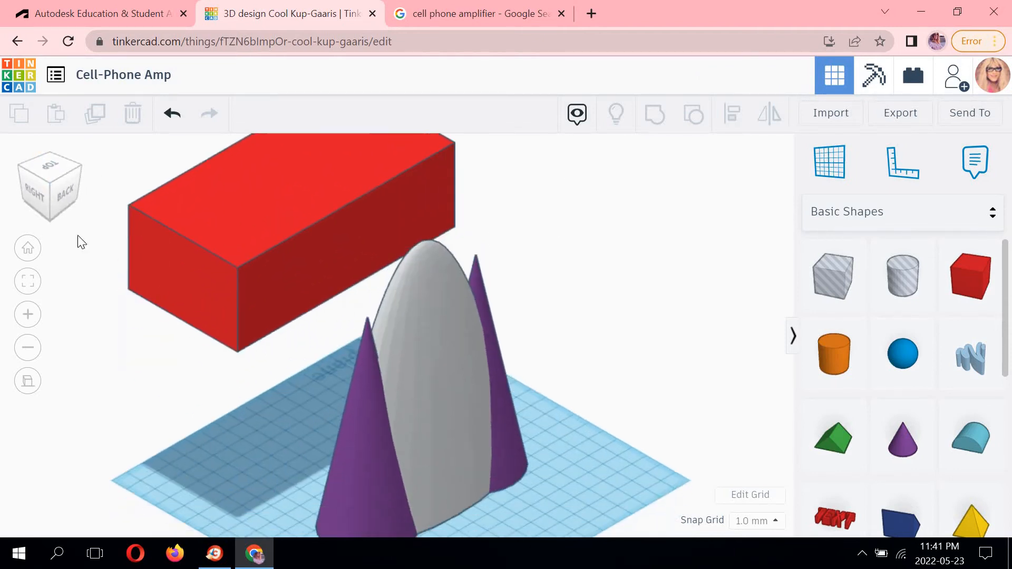
click(56, 198)
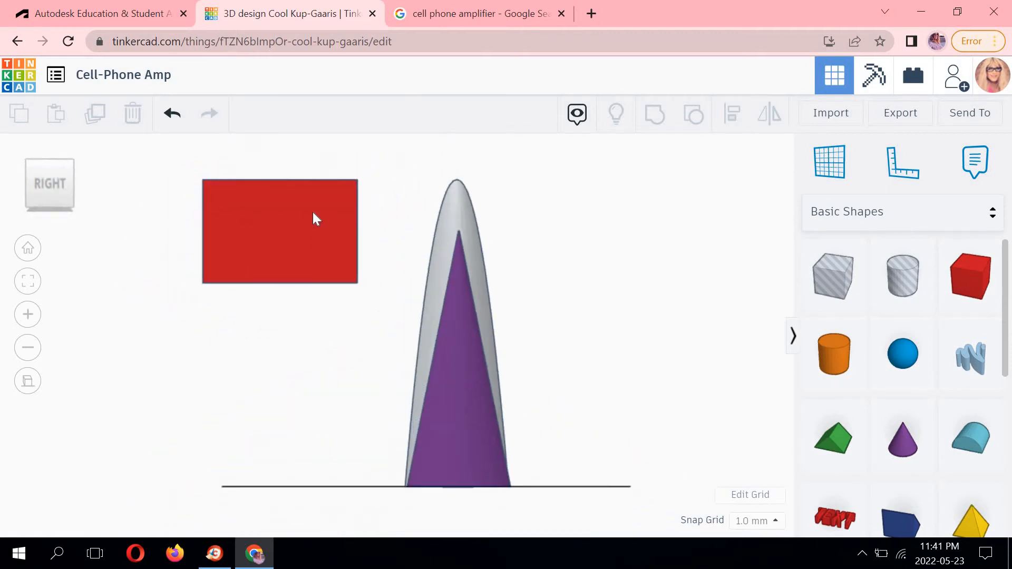
drag(350, 210, 483, 209)
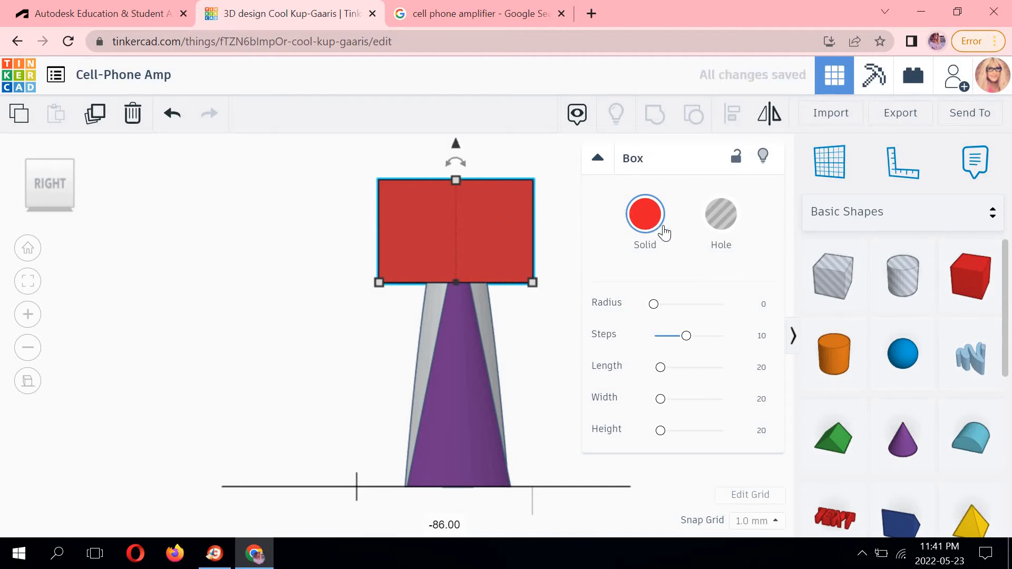
Convert the raised box into a hole.
click(725, 220)
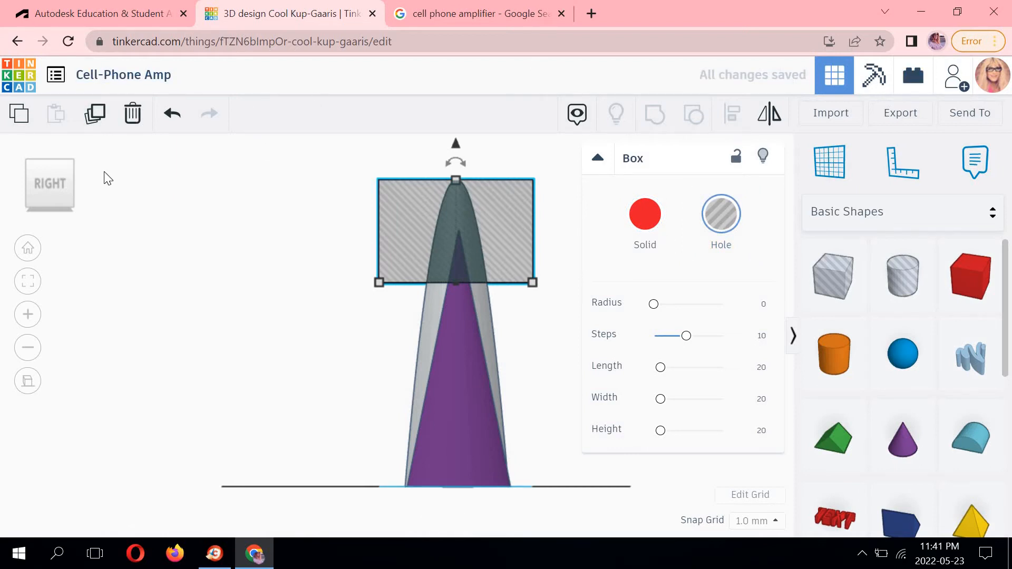
click(74, 162)
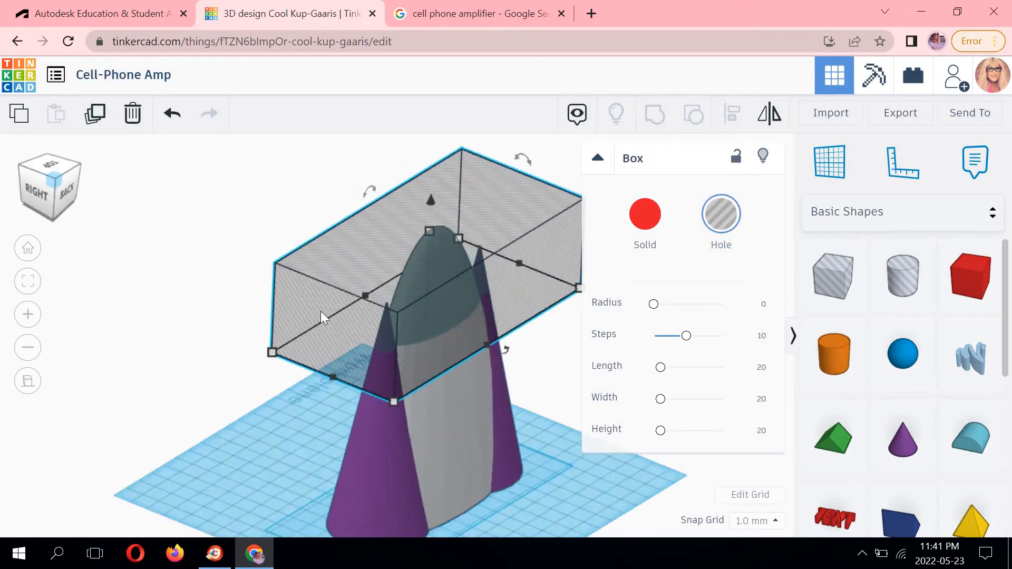
middle_drag(415, 376, 362, 325)
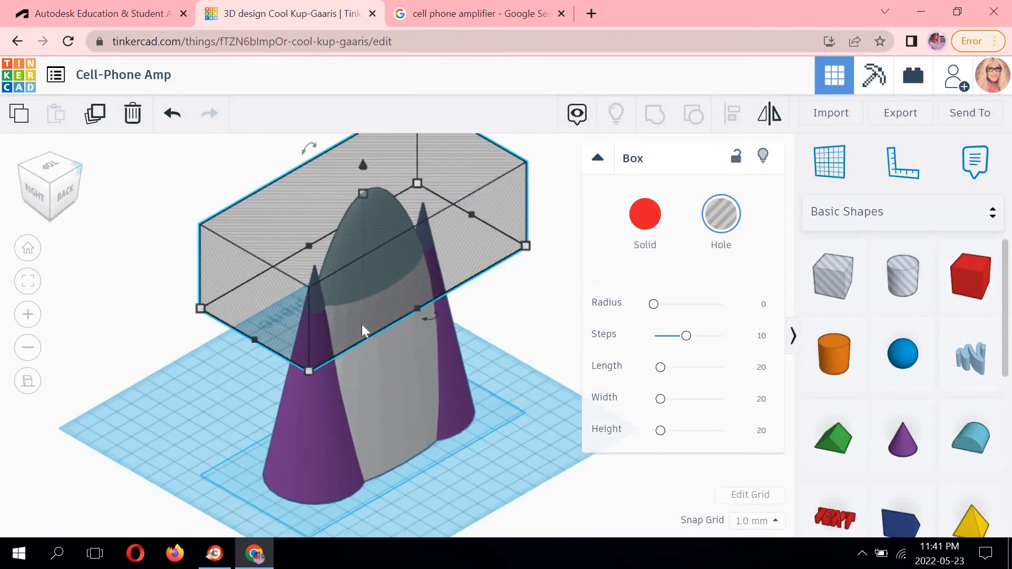
Select the hole box together with both cones and the paraboloid and group them into one shape.
shift+click(315, 420)
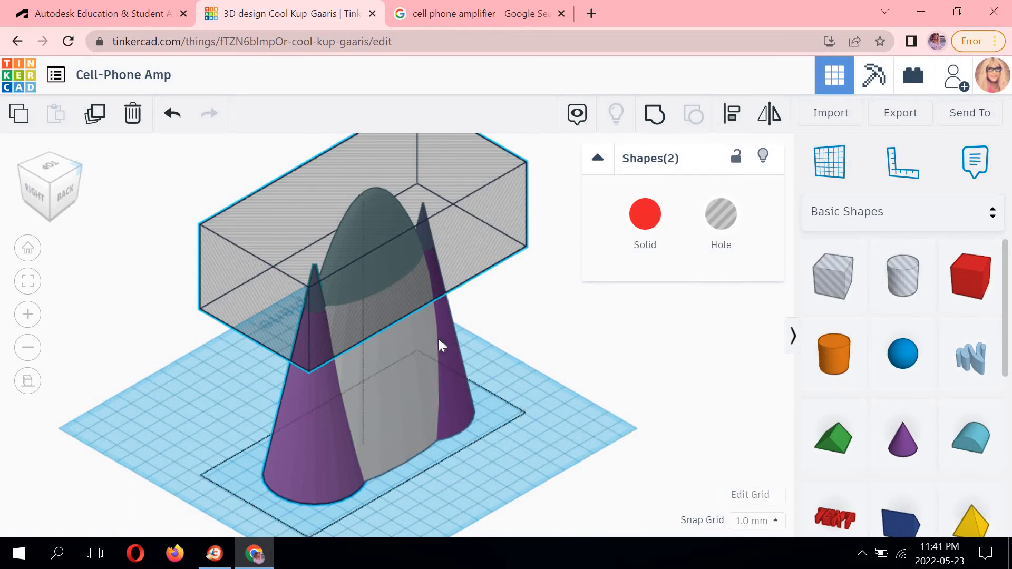
shift+click(438, 339)
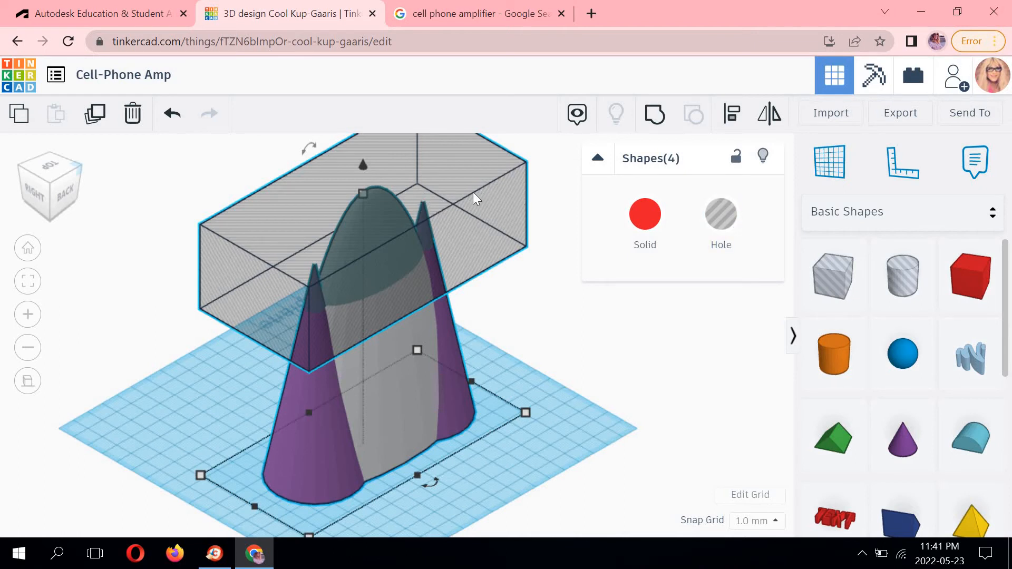
middle_drag(631, 336, 633, 361)
scroll(633, 337, up, 2)
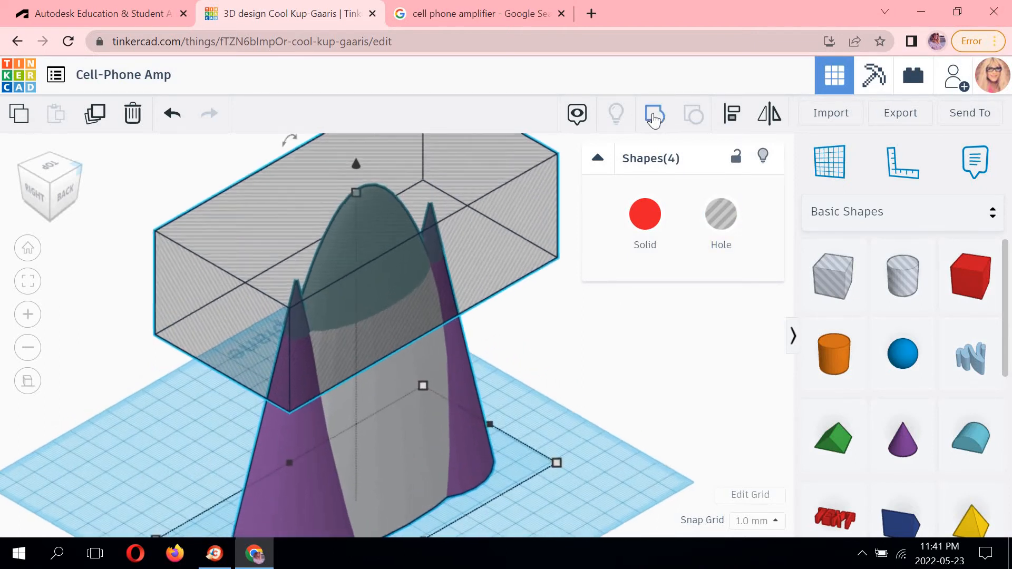
click(654, 117)
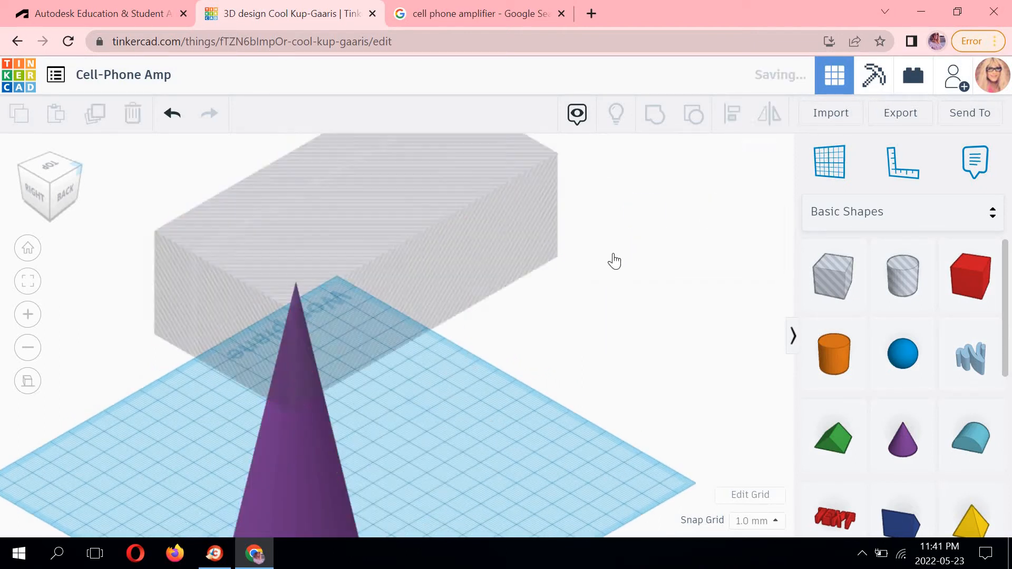
click(552, 315)
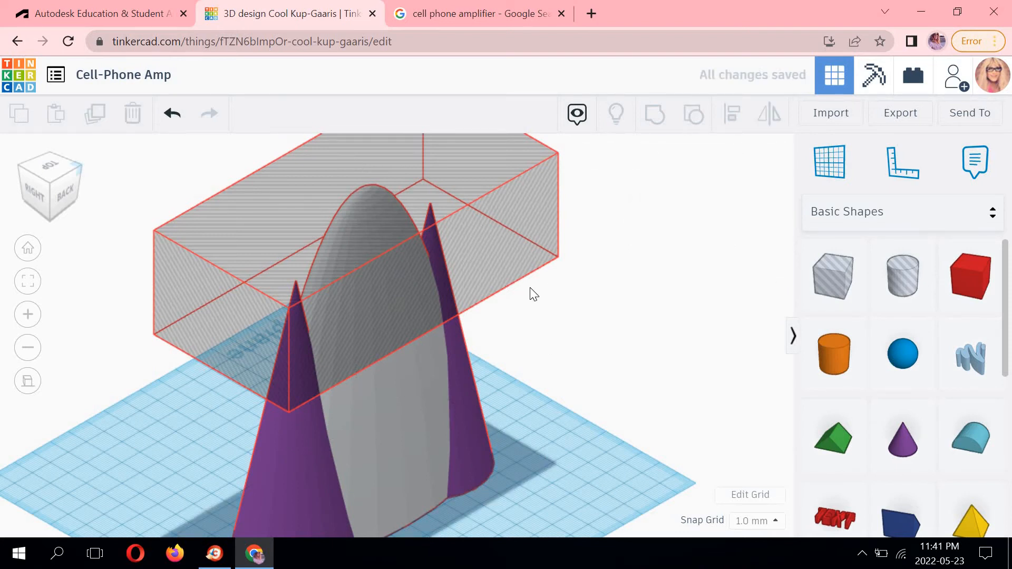
scroll(532, 288, down, 5)
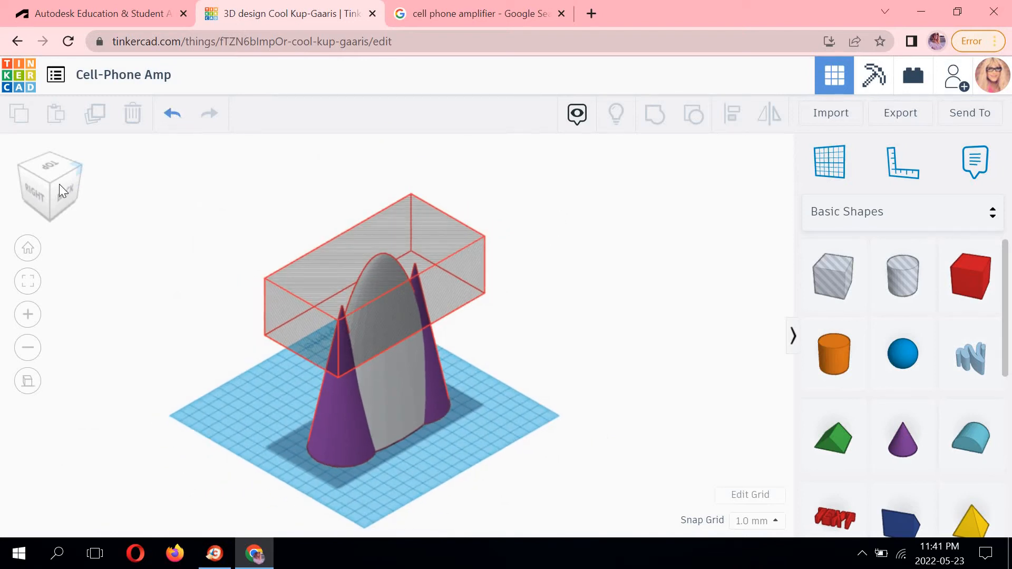
click(40, 190)
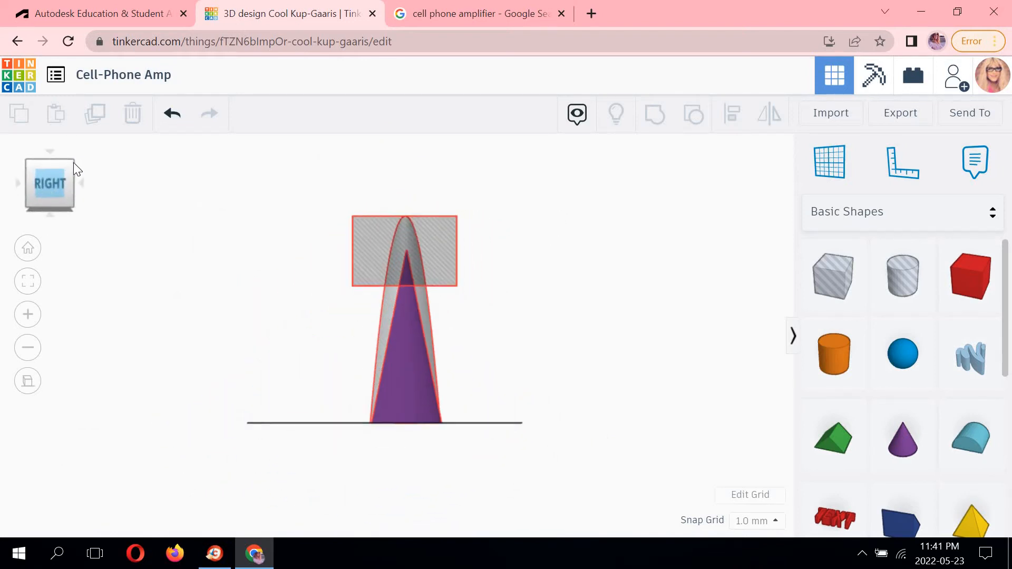
Undo the grouping and the box's conversion to a hole.
click(74, 163)
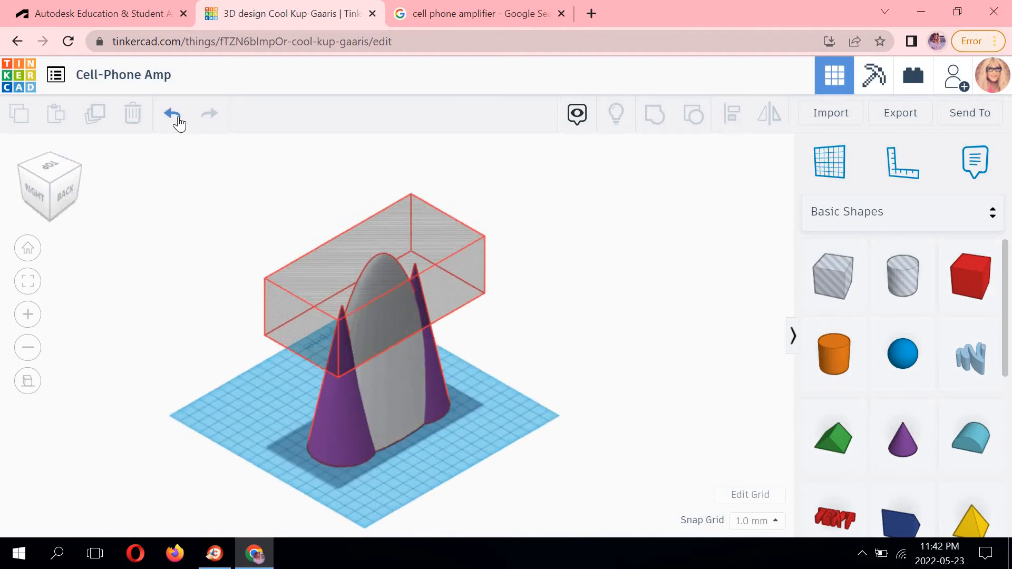
click(181, 115)
click(174, 114)
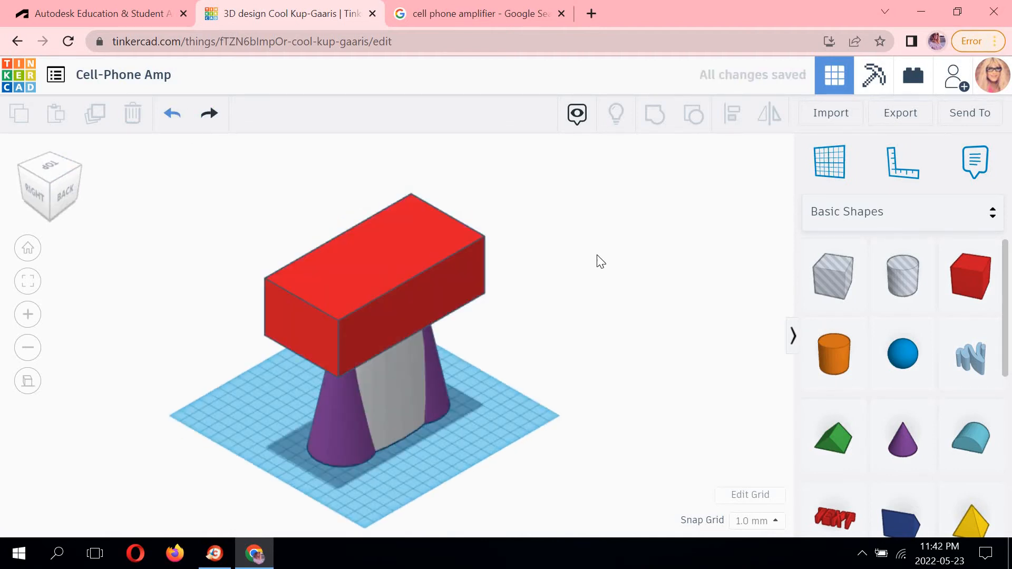
Convert the raised box into a hole again.
click(37, 188)
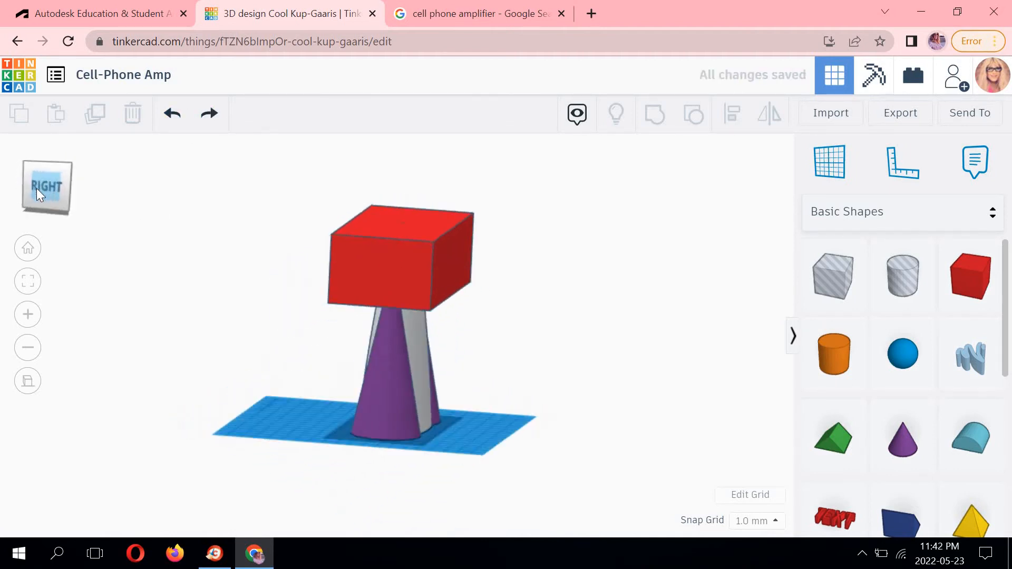
click(70, 165)
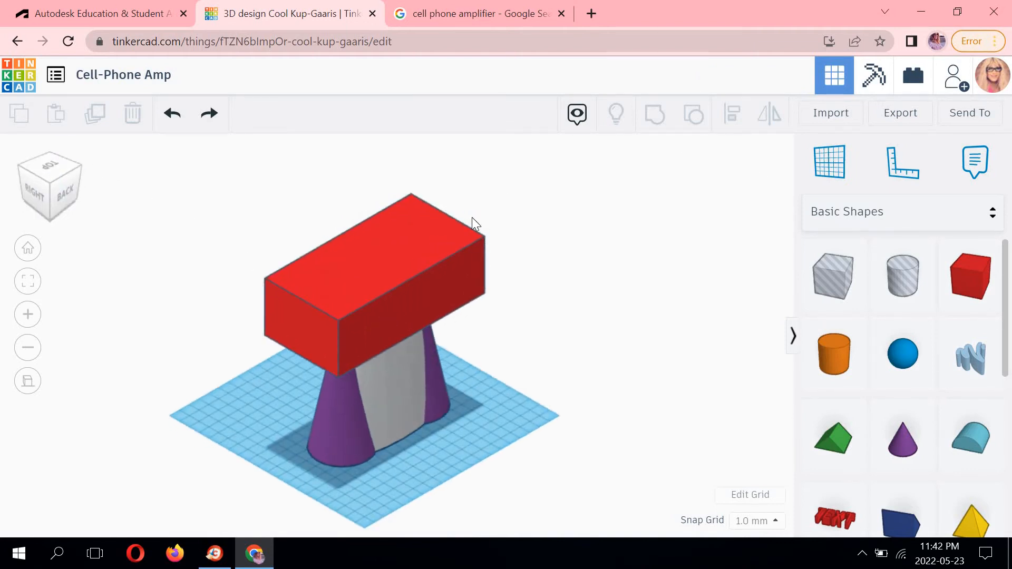
click(424, 235)
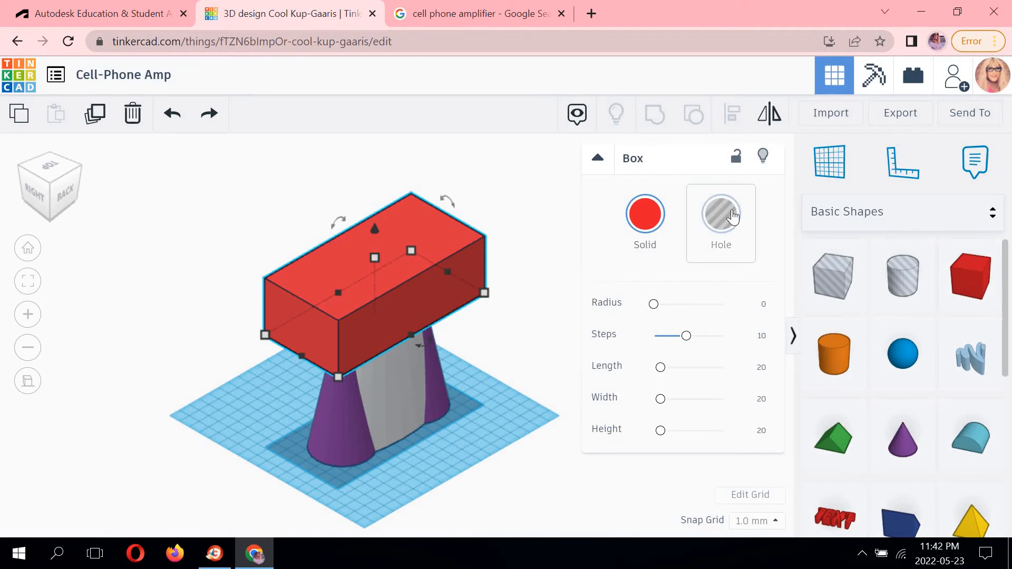
click(728, 214)
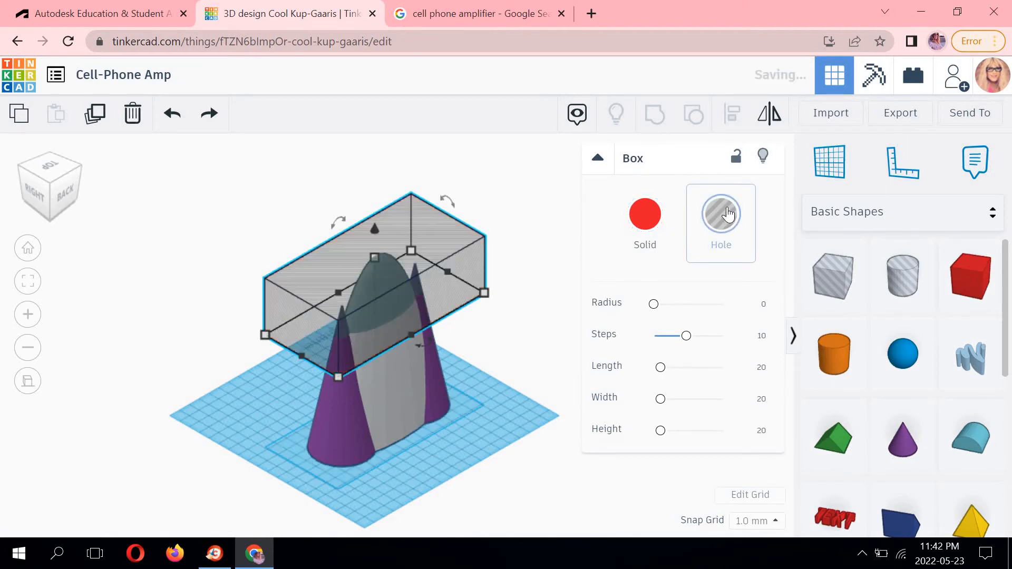
click(535, 327)
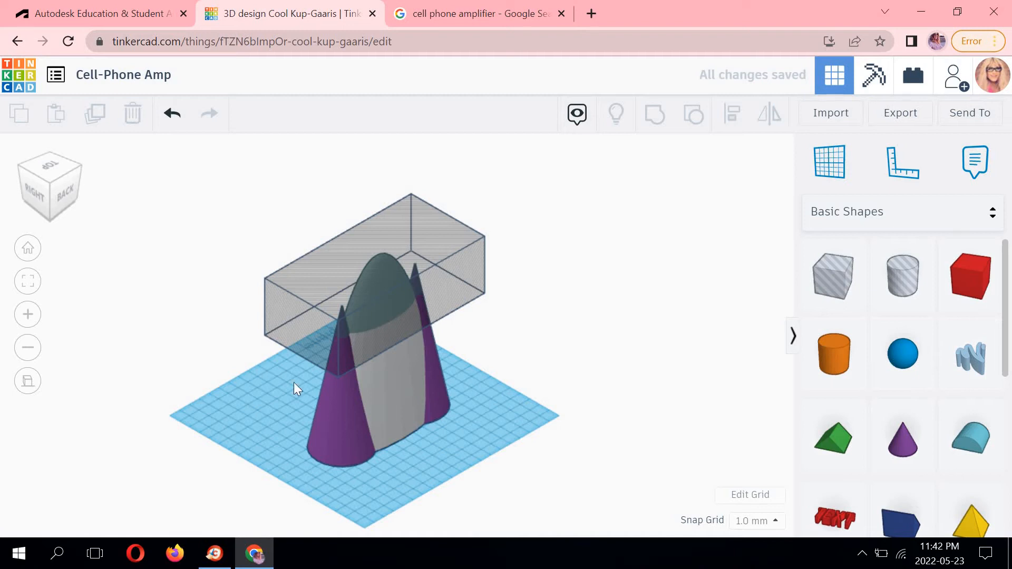
Select both cones and the paraboloid and group them into one shape.
click(344, 407)
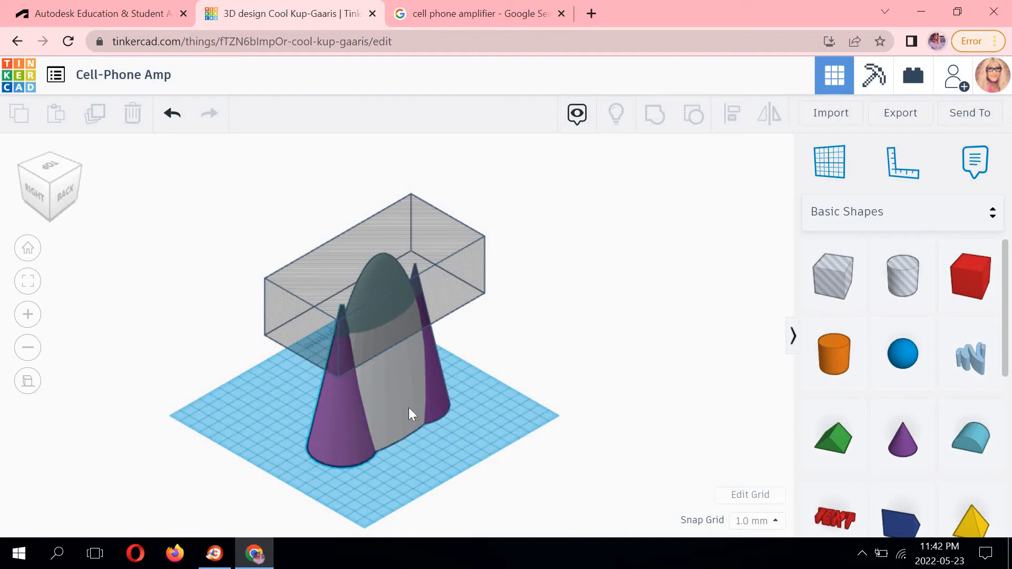
shift+click(438, 397)
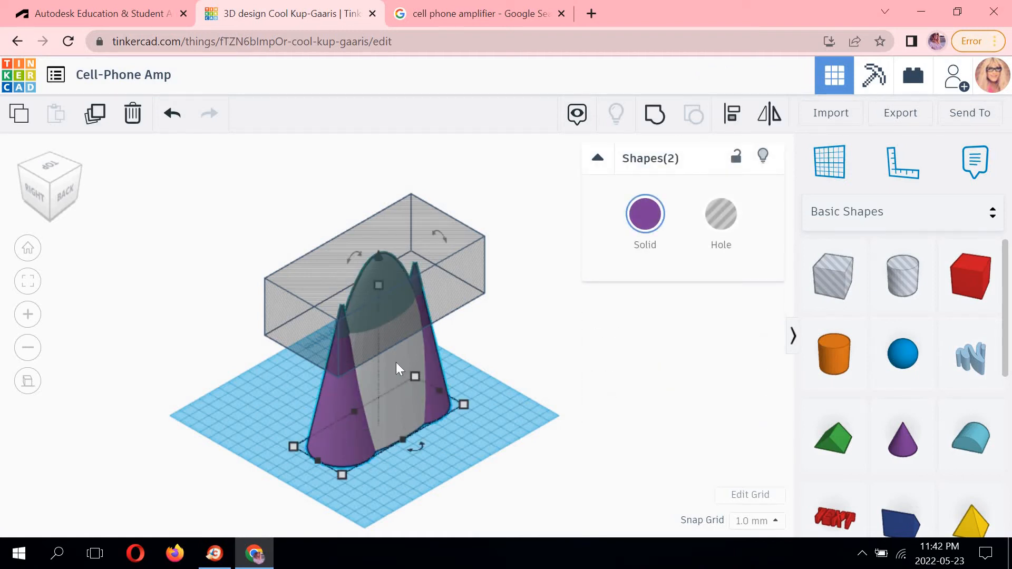
shift+click(396, 363)
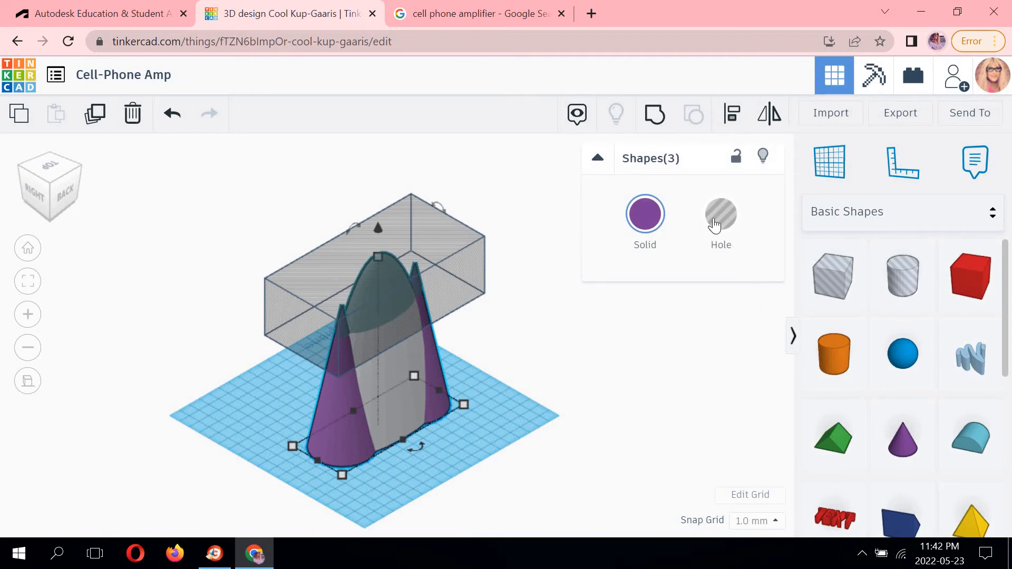
click(653, 114)
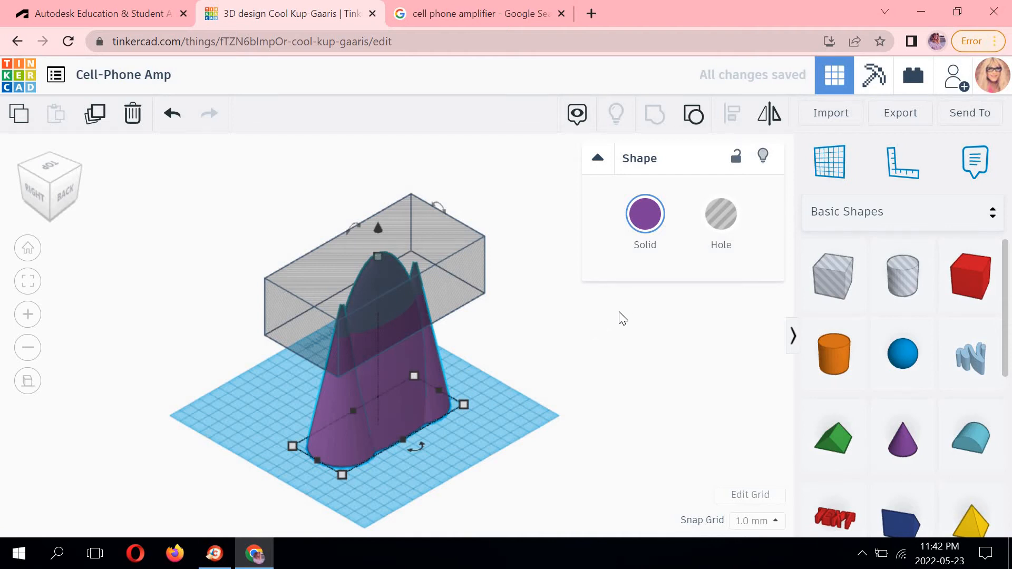
click(627, 291)
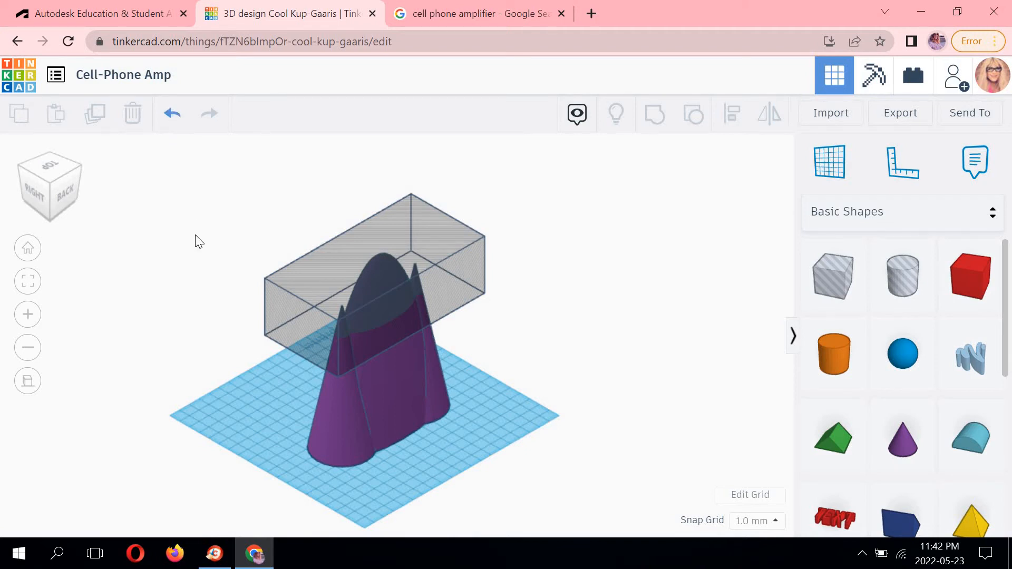
Undo the grouping, the hole conversion and the box's last move.
click(172, 114)
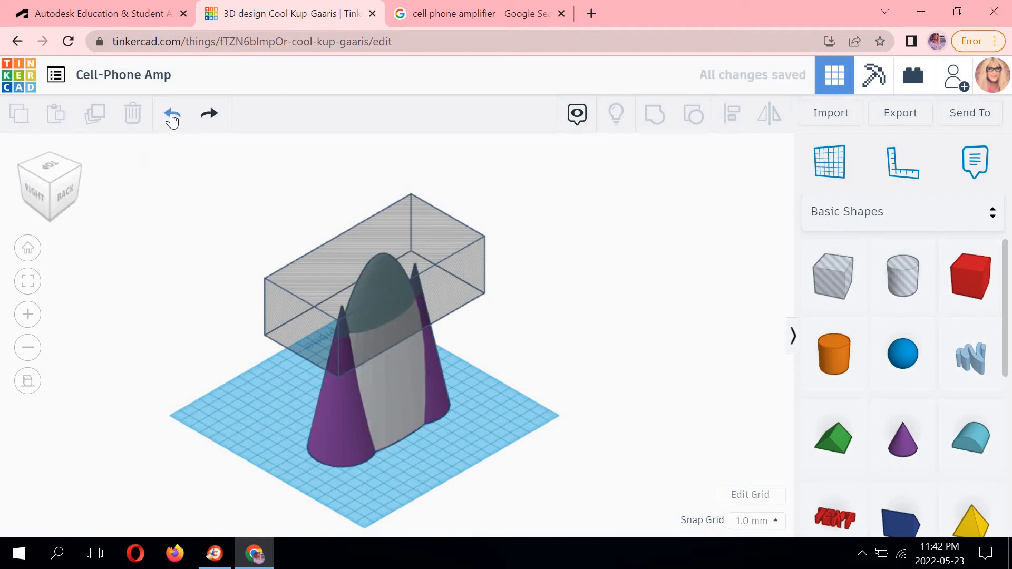
click(171, 114)
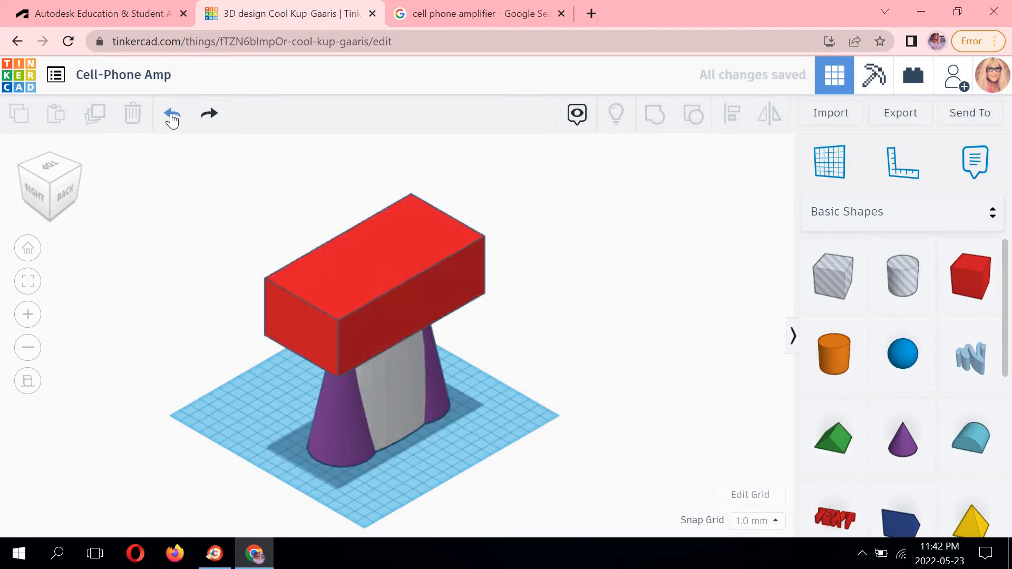
click(172, 115)
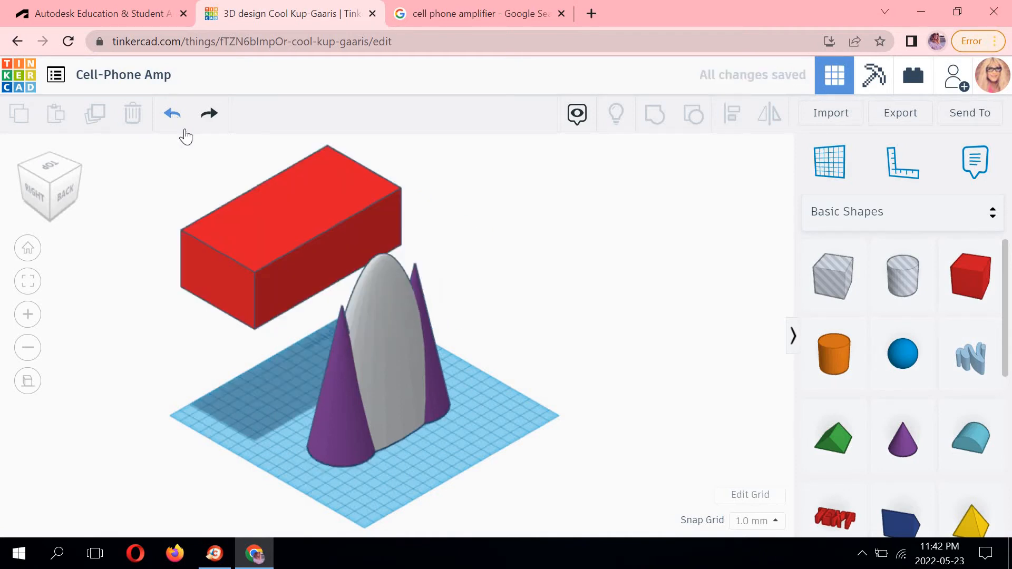
Move the box about 86 mm in the right view over the paraboloid's tip and convert it into a hole.
click(39, 194)
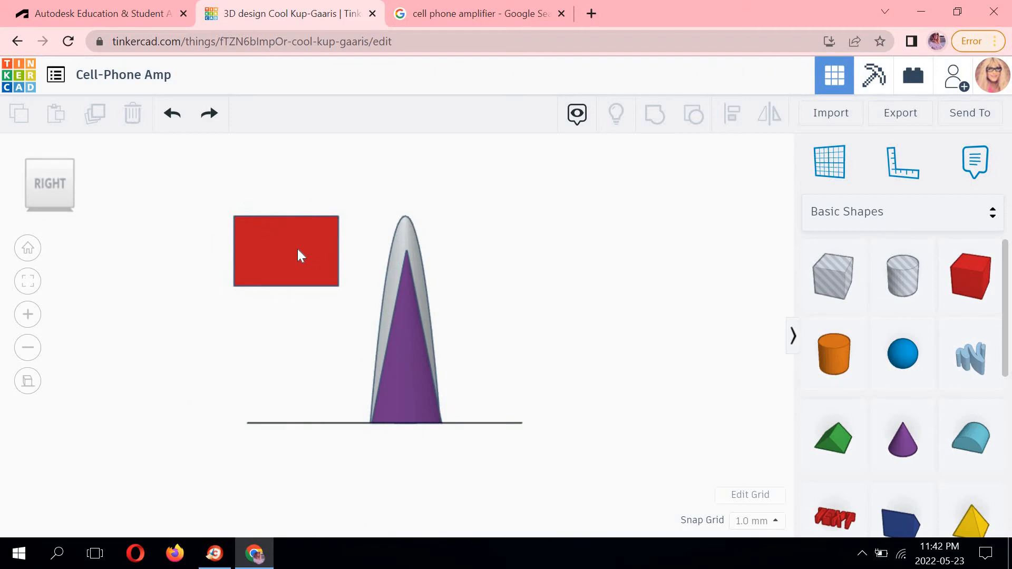
click(298, 249)
drag(299, 249, 415, 251)
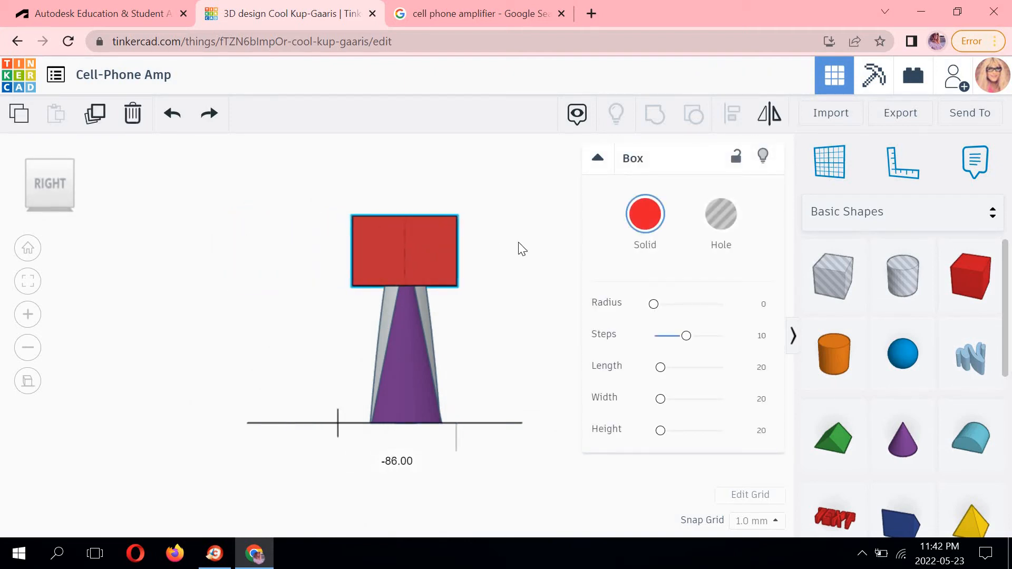
click(522, 247)
click(441, 224)
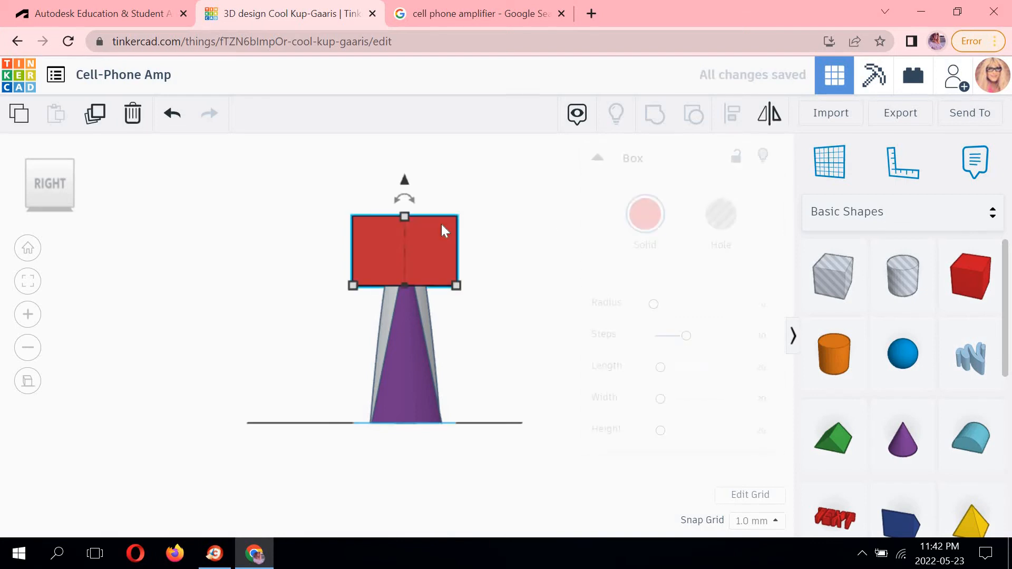
click(717, 220)
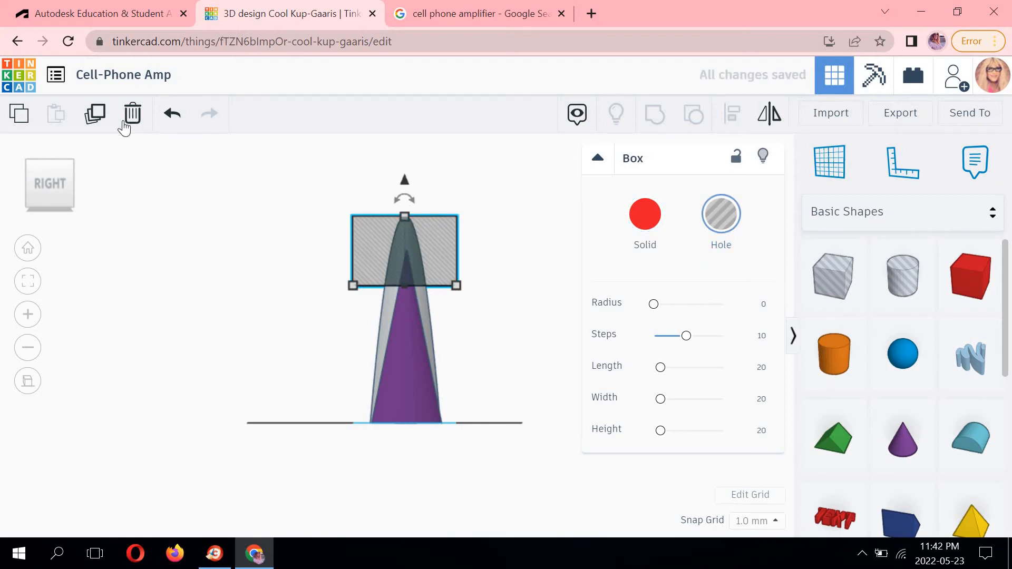
Select the hole box with both cones and the paraboloid from the front view and group them into one shape.
click(18, 185)
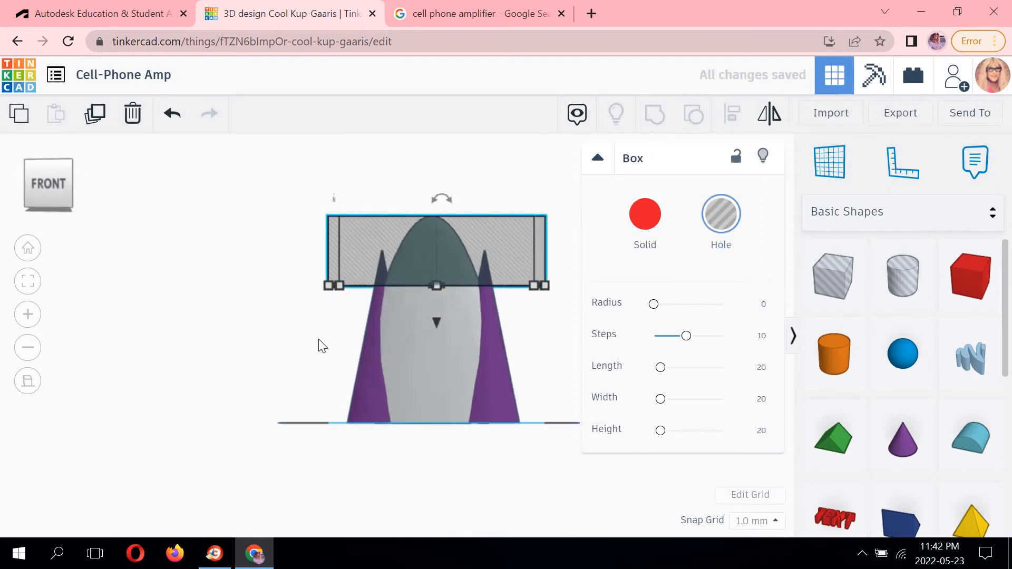
shift+click(362, 382)
shift+click(411, 370)
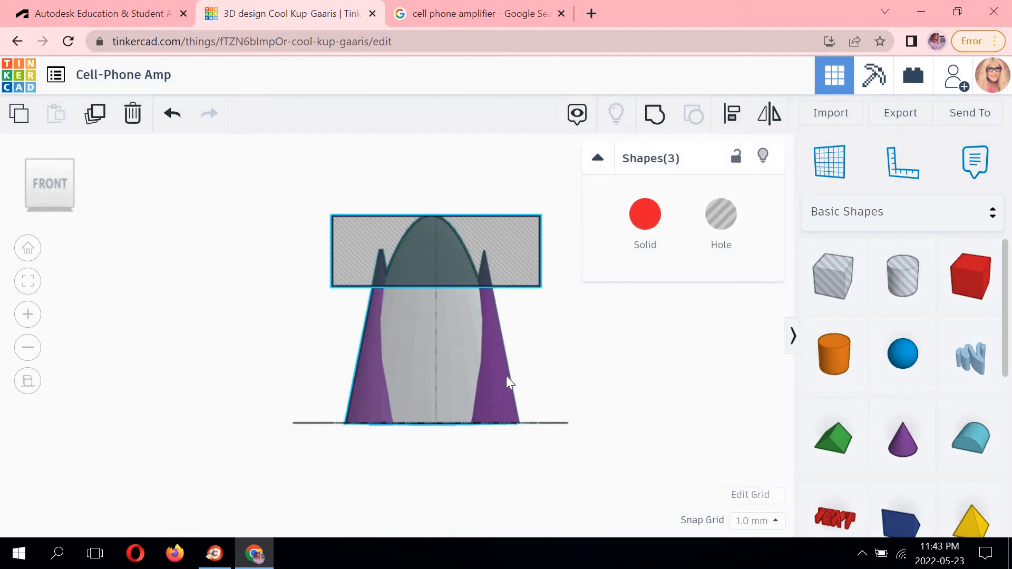
shift+click(506, 375)
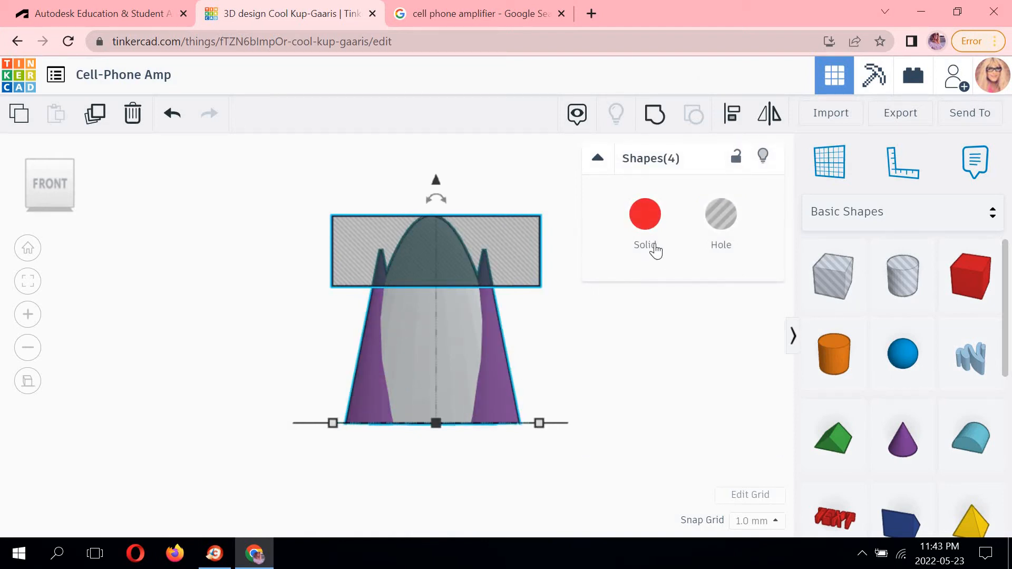
click(653, 113)
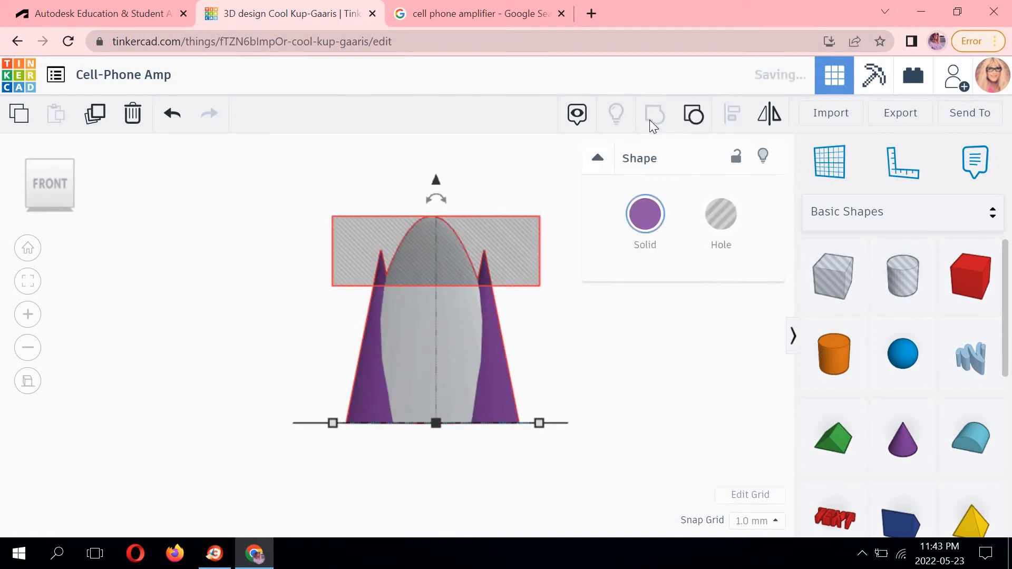
click(637, 330)
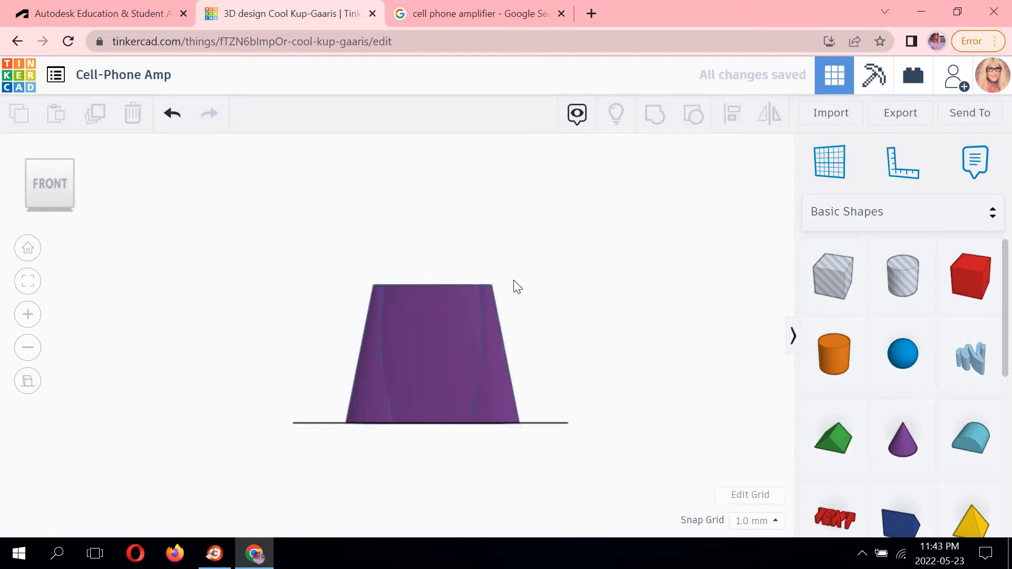
Flip the trimmed shape upside down by rotating it 180°.
click(72, 164)
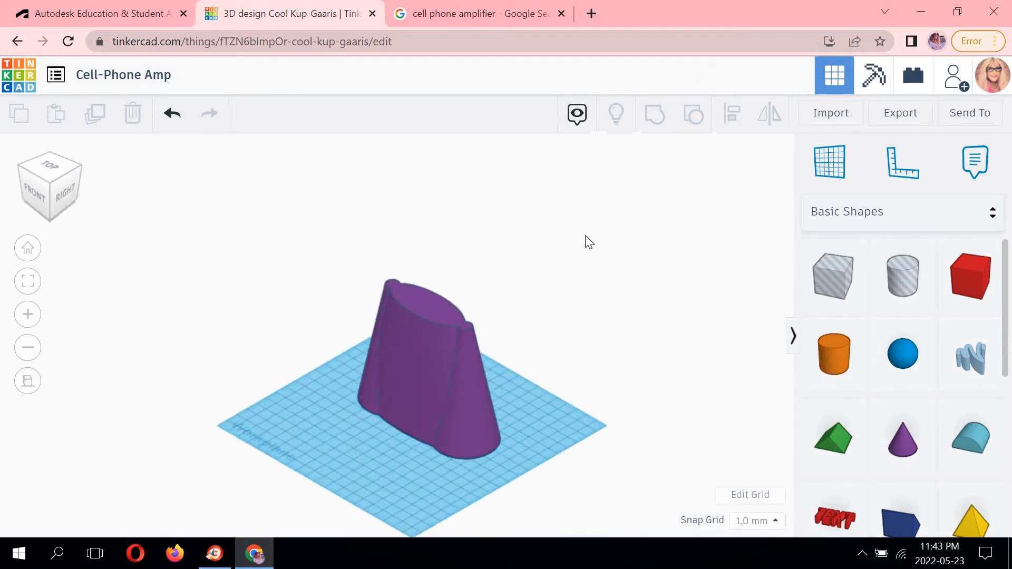
scroll(428, 216, up, 3)
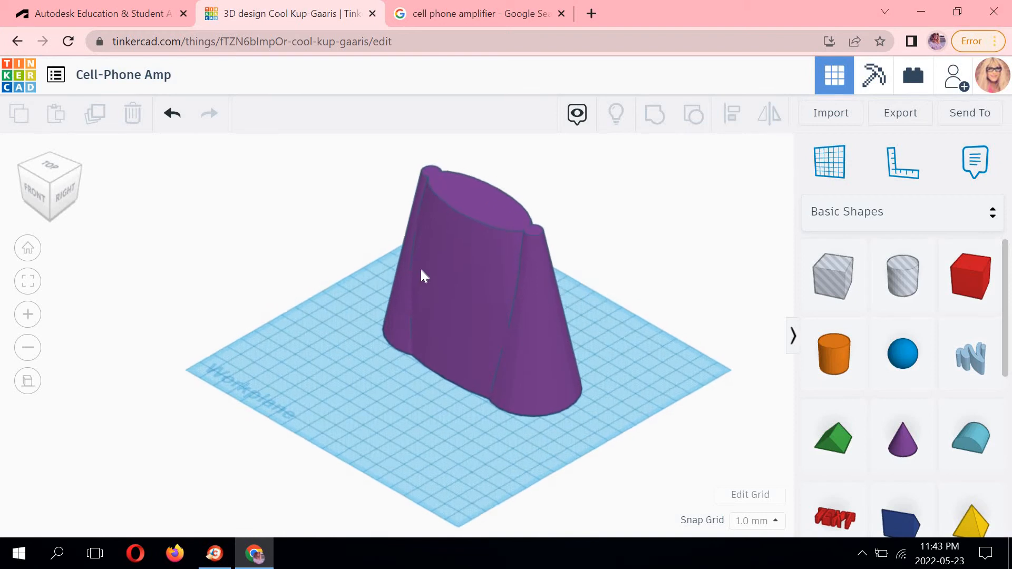
scroll(438, 243, down, 2)
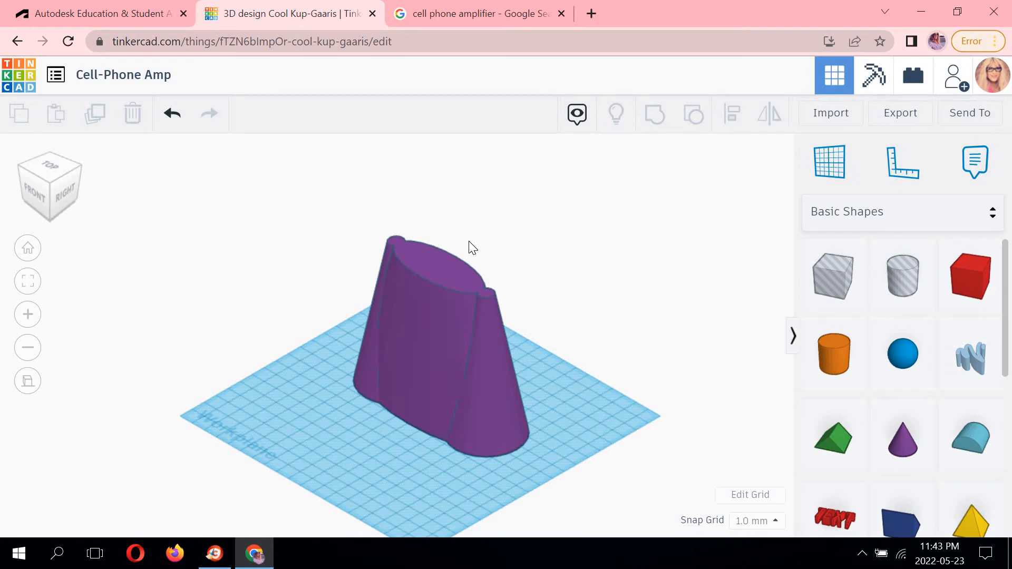
middle_drag(518, 232, 552, 188)
click(462, 211)
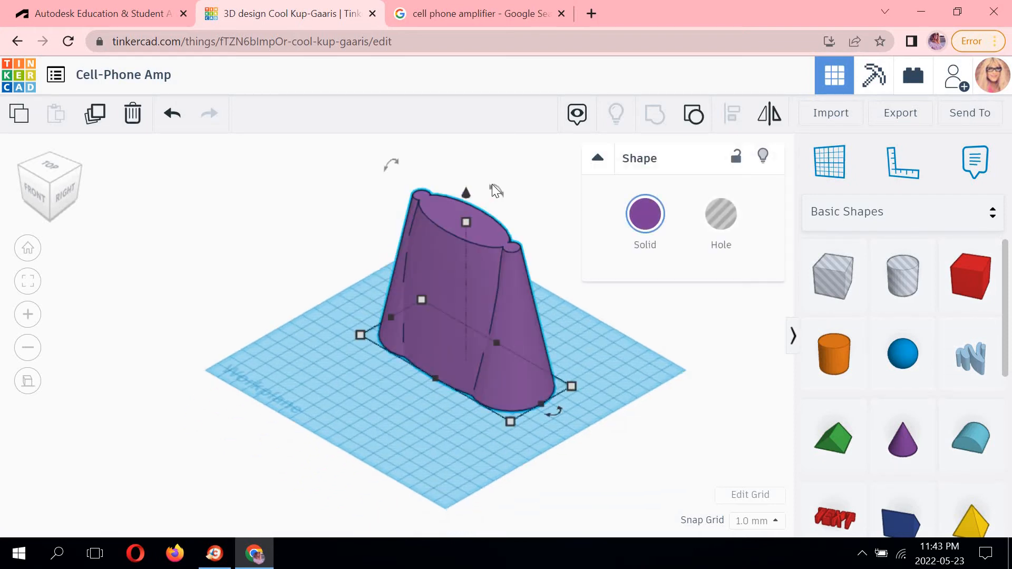
drag(395, 165, 399, 166)
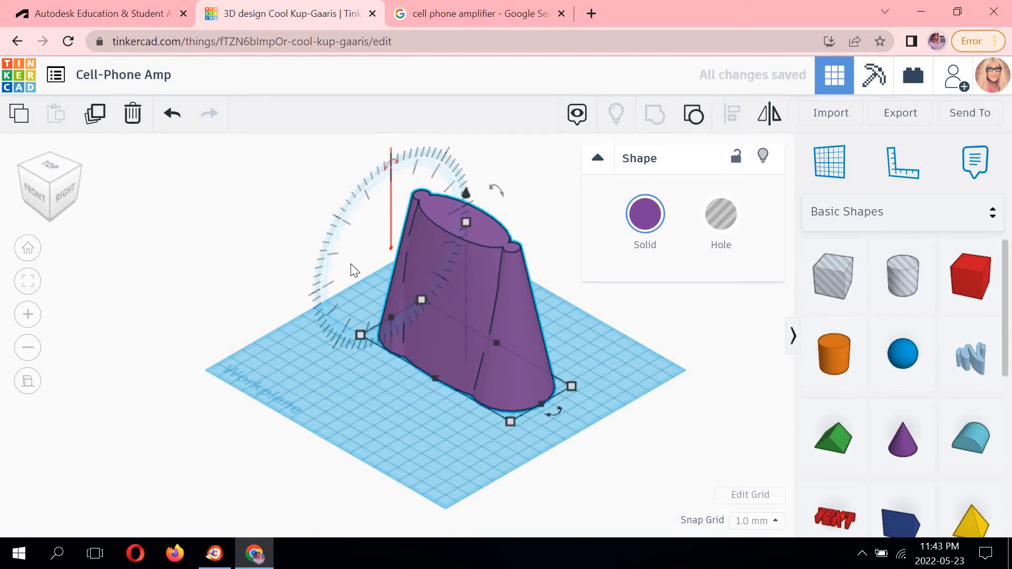
middle_drag(391, 160, 392, 258)
click(397, 258)
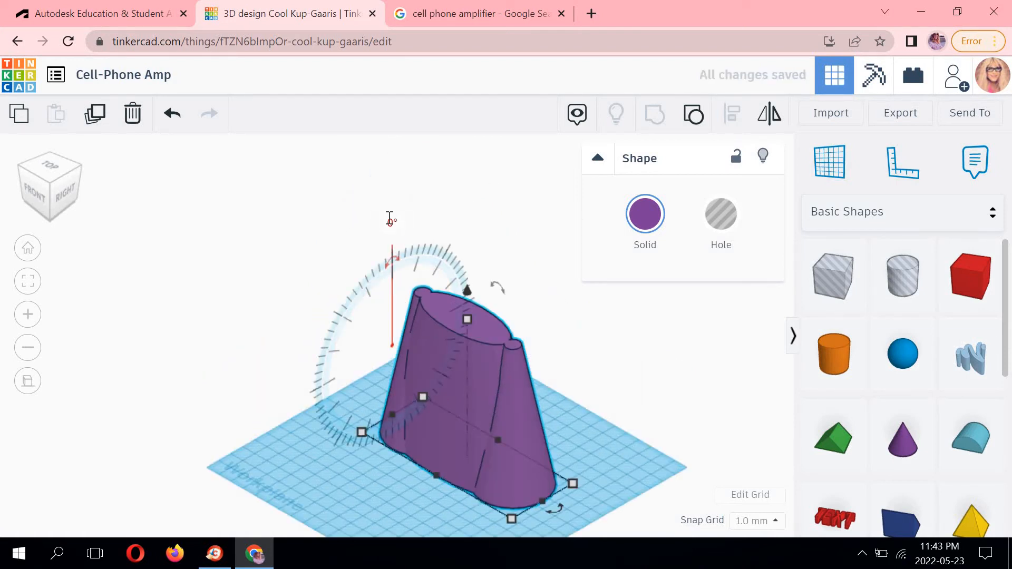
text(180)
key(Return)
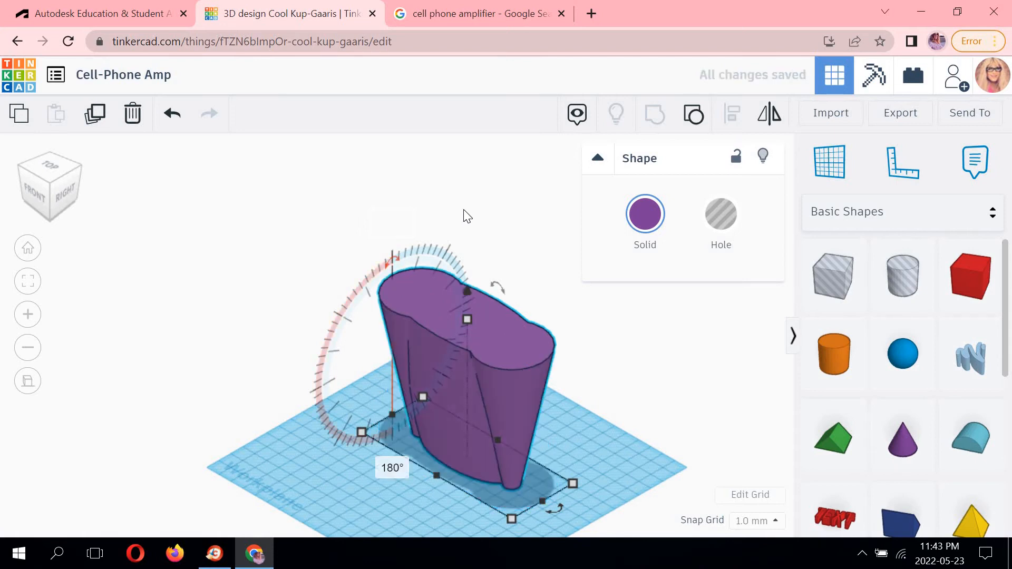
click(493, 219)
middle_drag(555, 290, 640, 196)
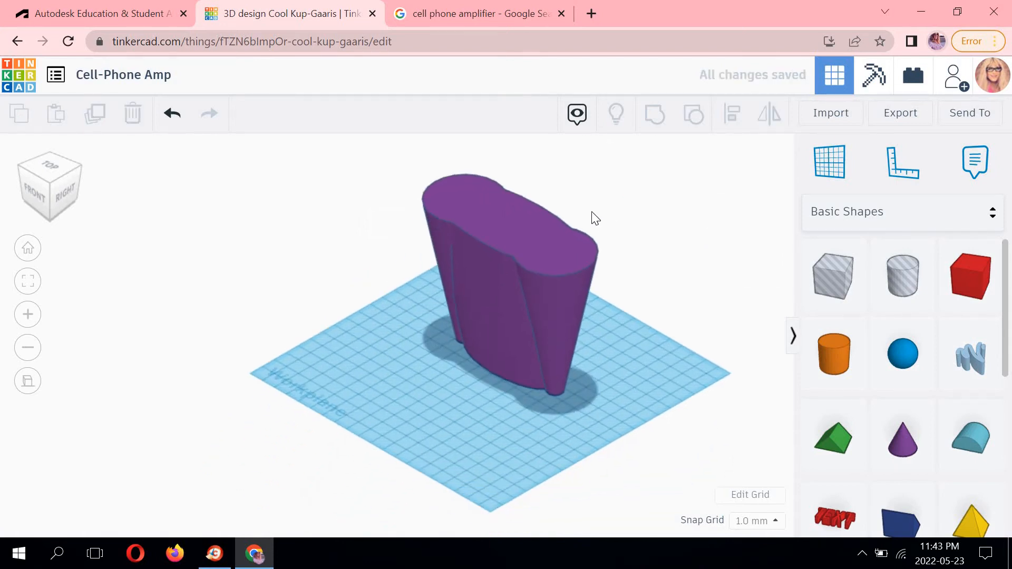
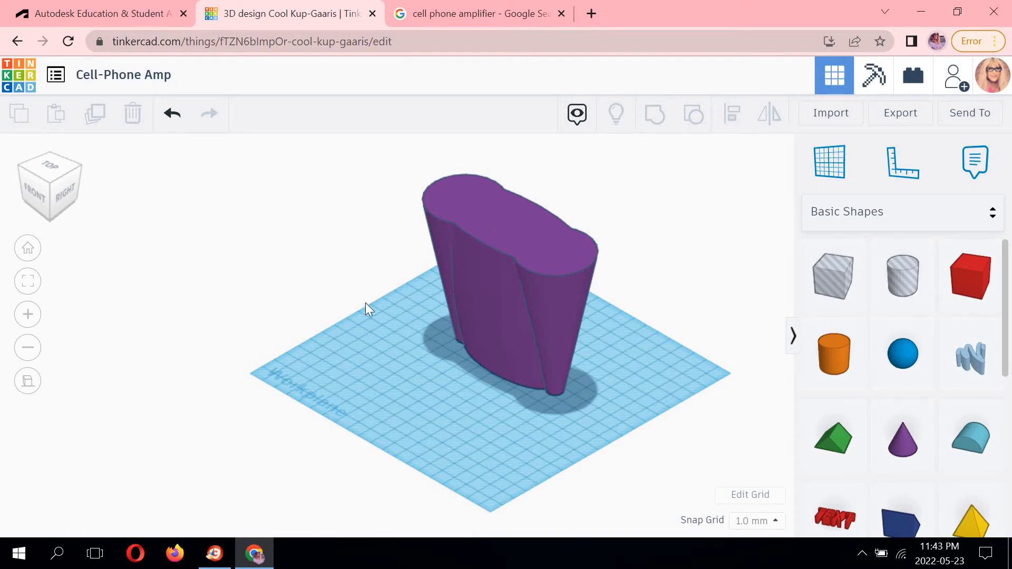
Duplicate the trimmed amplifier shape and move the copy beside the original.
click(486, 217)
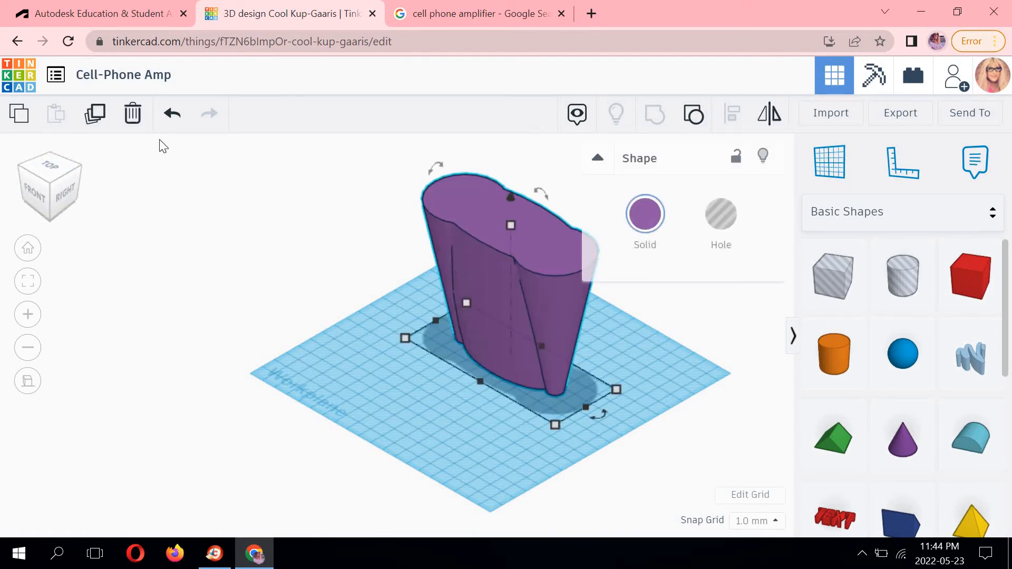
click(97, 118)
drag(485, 224, 407, 284)
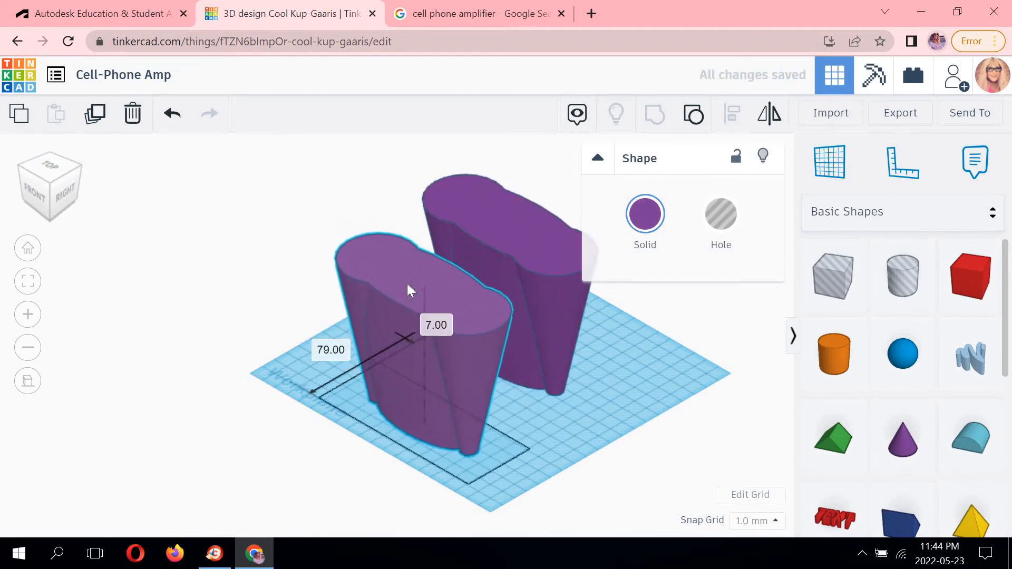
click(345, 183)
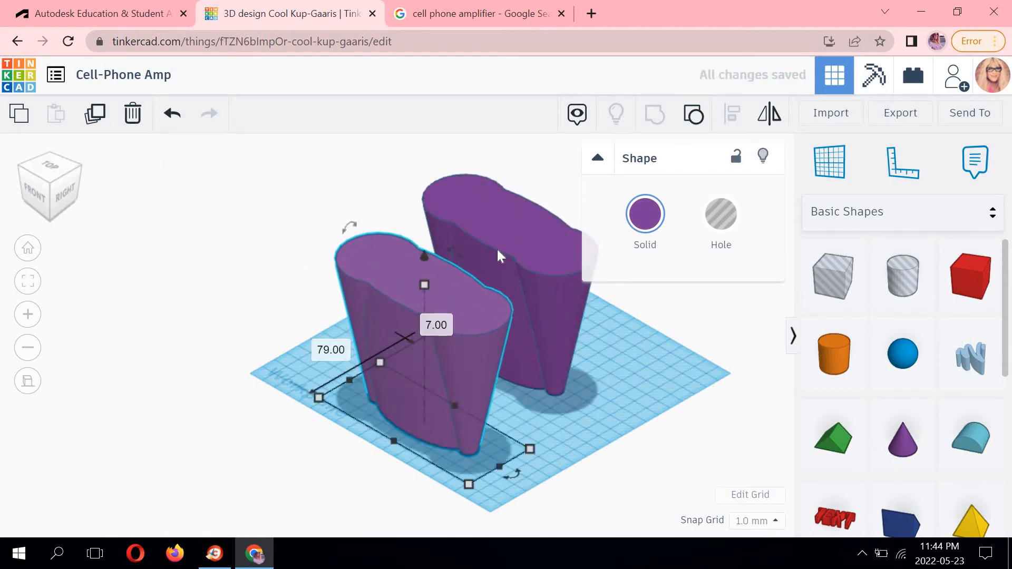
In the top view, resize the copy to 115 mm long and 41 mm wide.
click(54, 166)
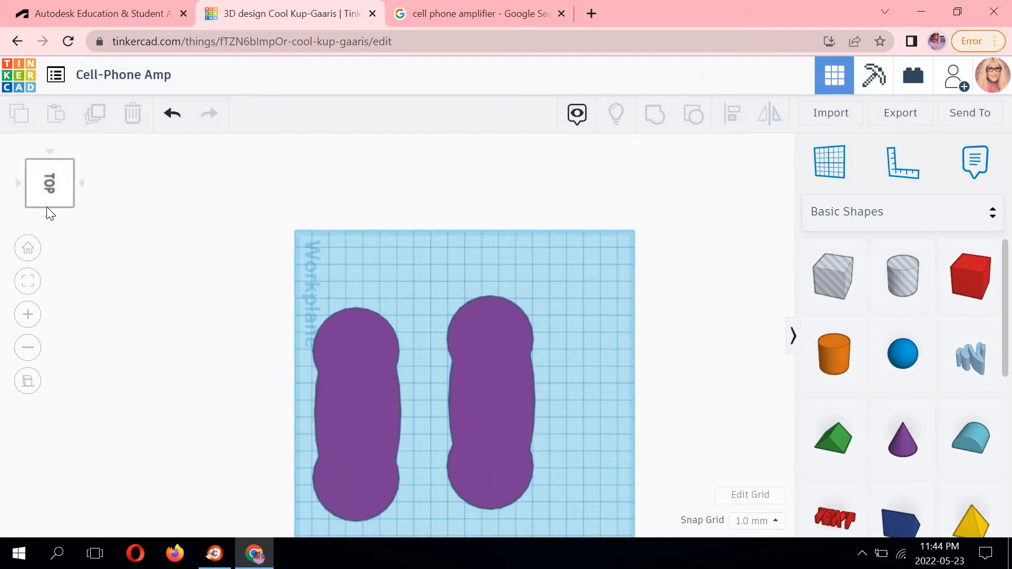
click(46, 208)
click(20, 182)
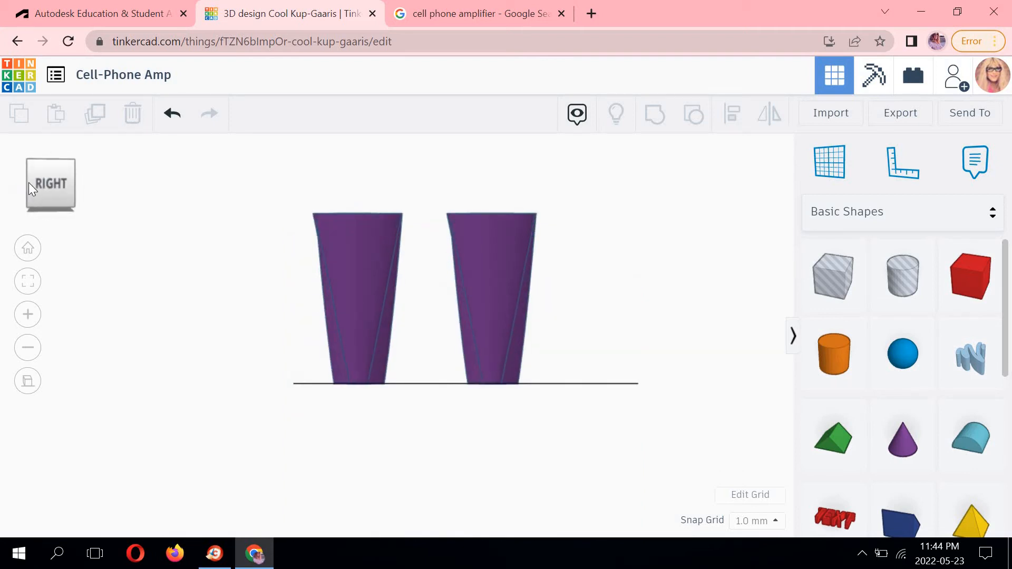
click(53, 152)
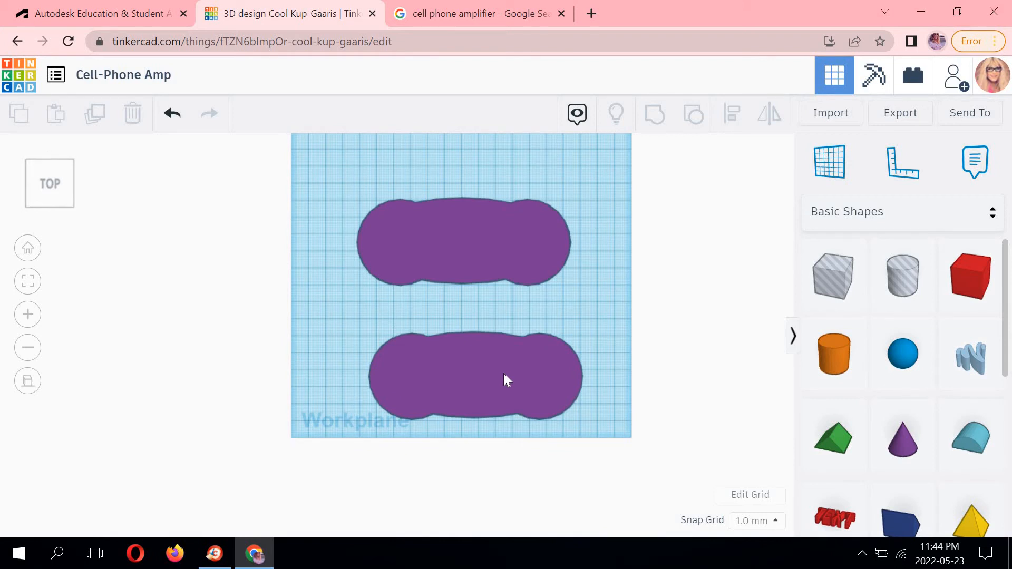
click(504, 374)
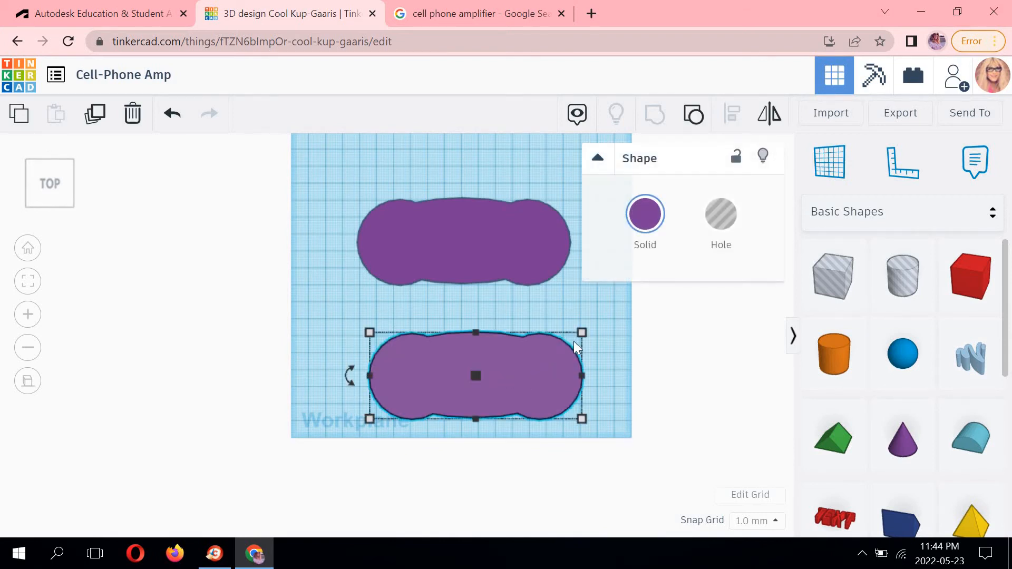
click(505, 237)
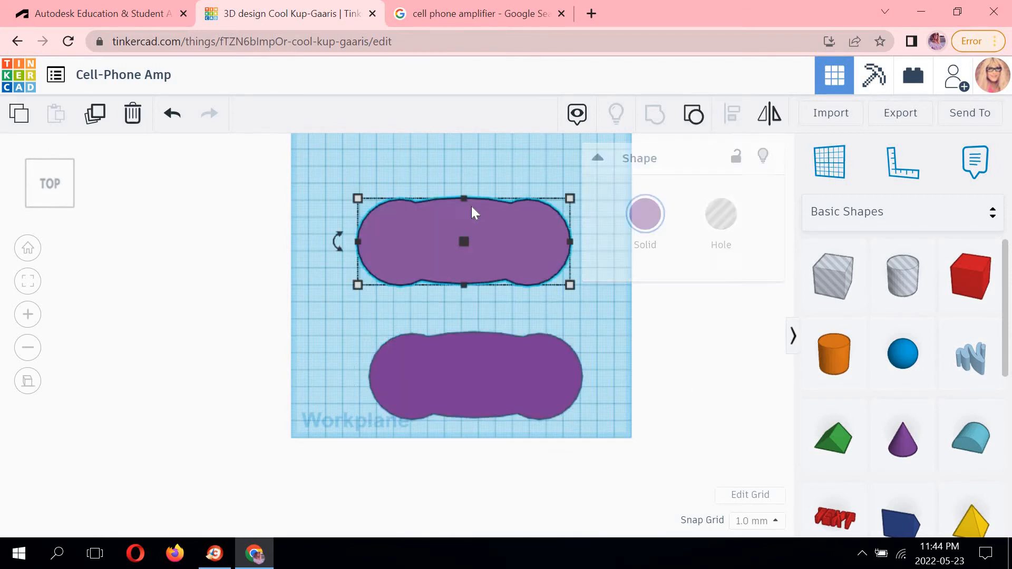
click(571, 200)
middle_drag(520, 193, 494, 259)
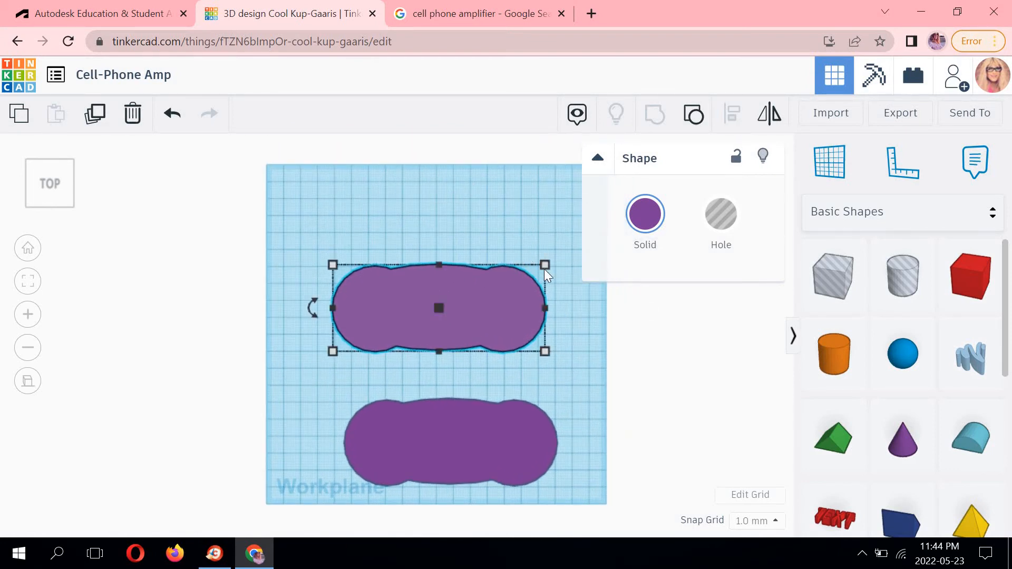
middle_drag(492, 381, 468, 307)
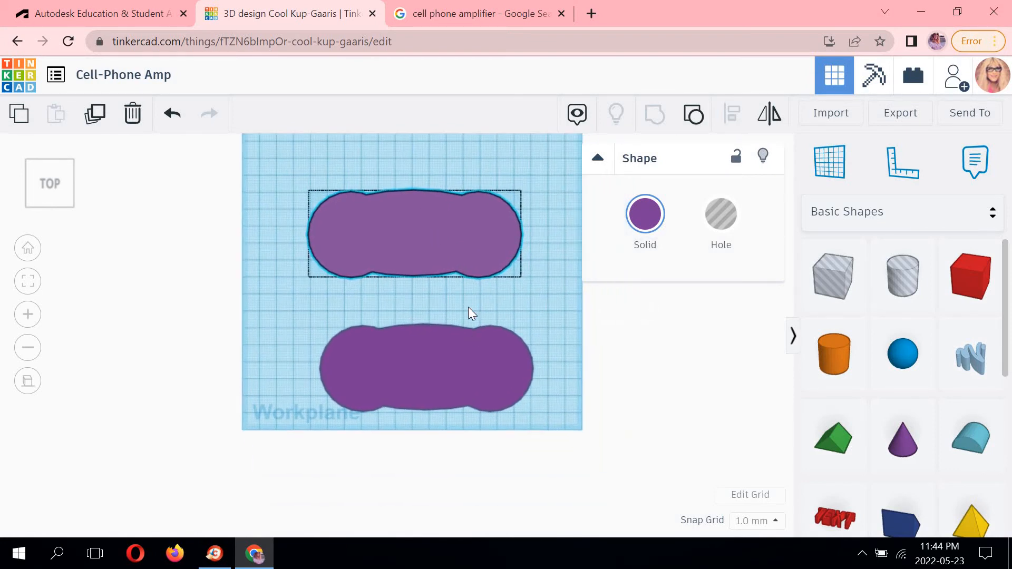
click(504, 331)
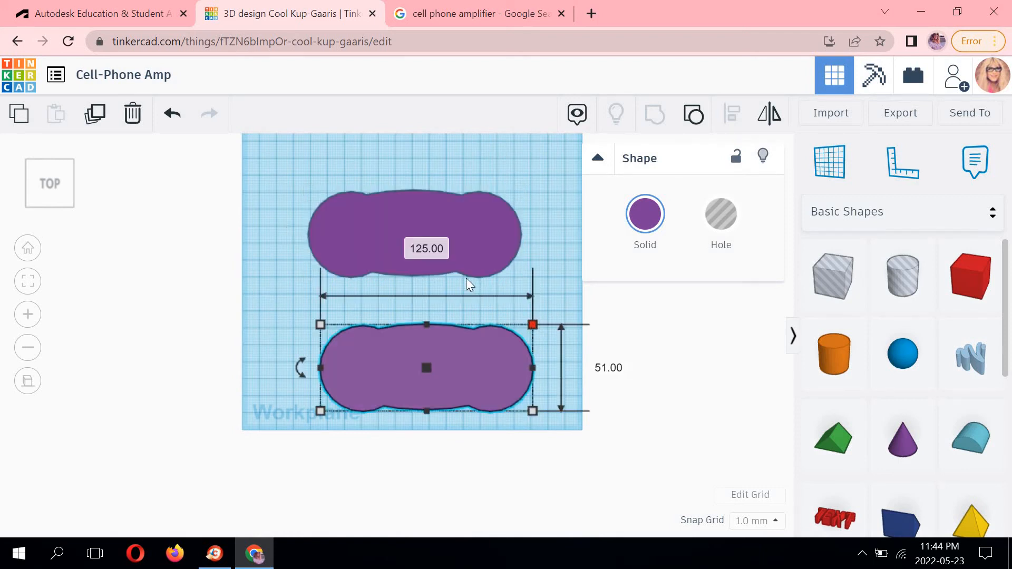
click(420, 250)
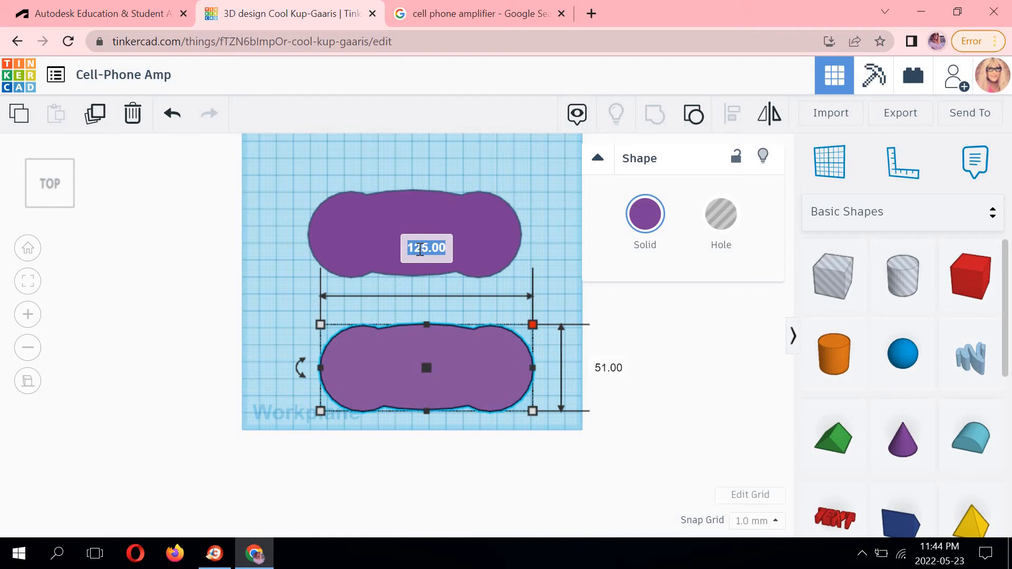
text(15)
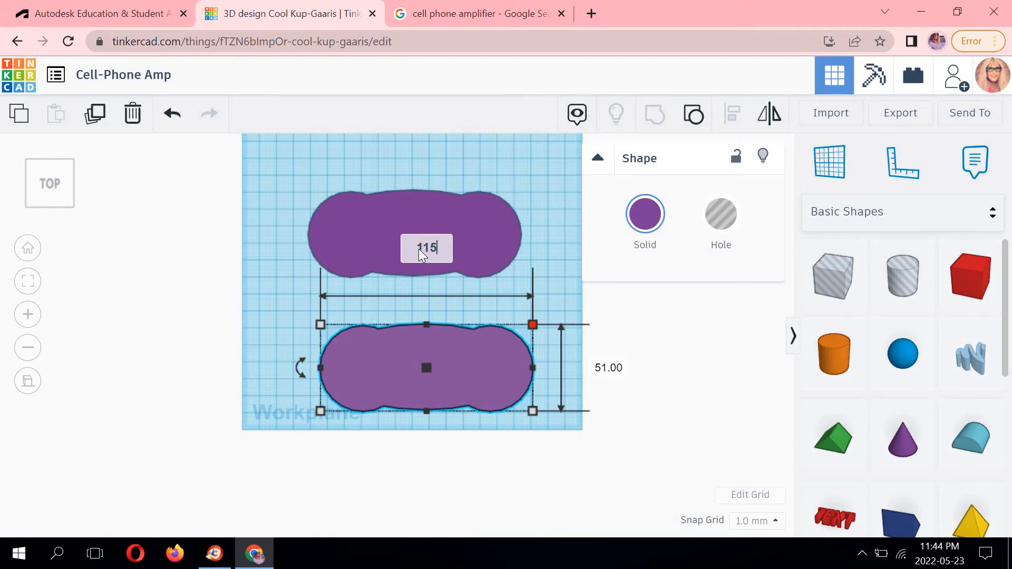
key(Return)
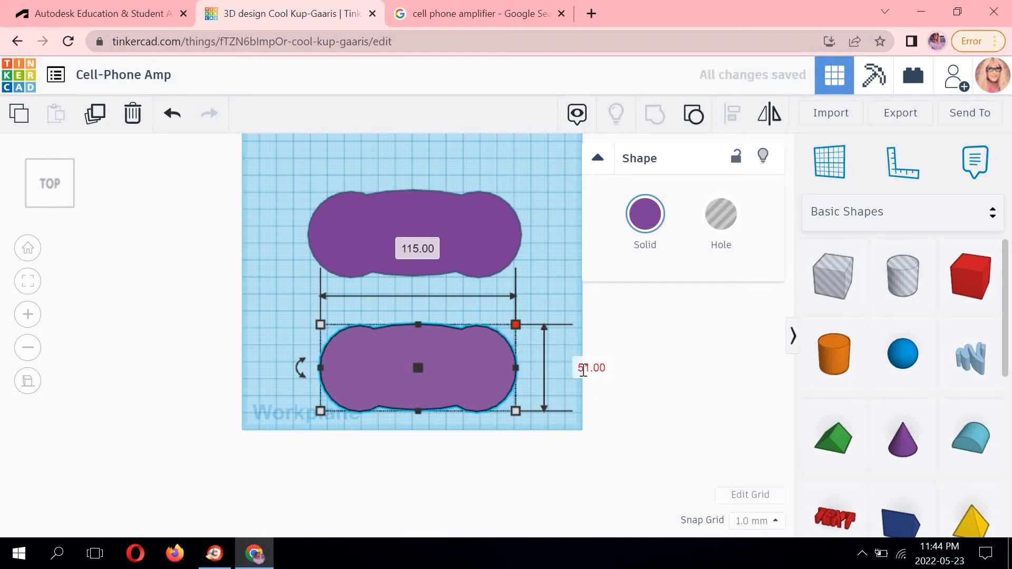
click(584, 369)
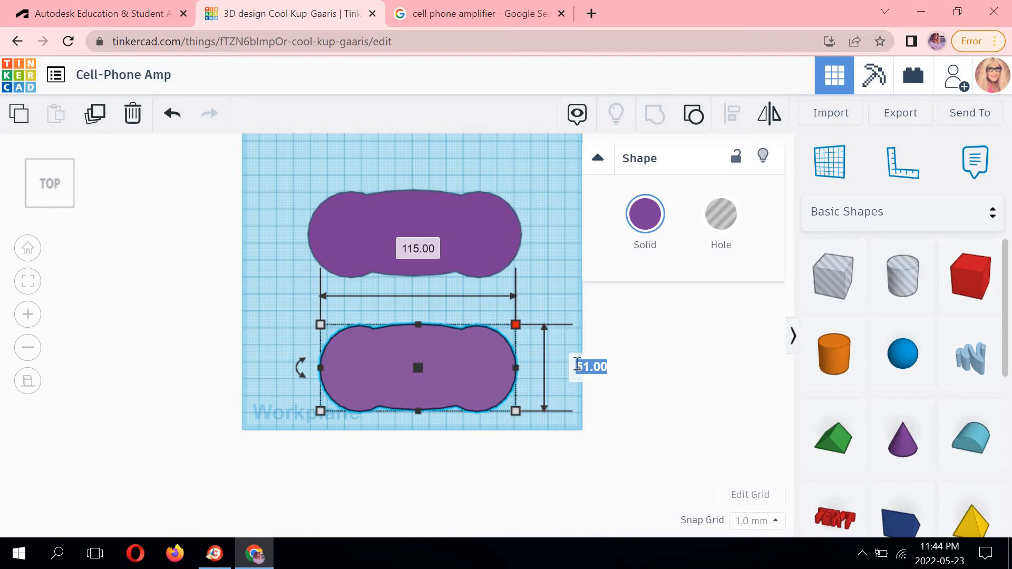
text(41)
key(Return)
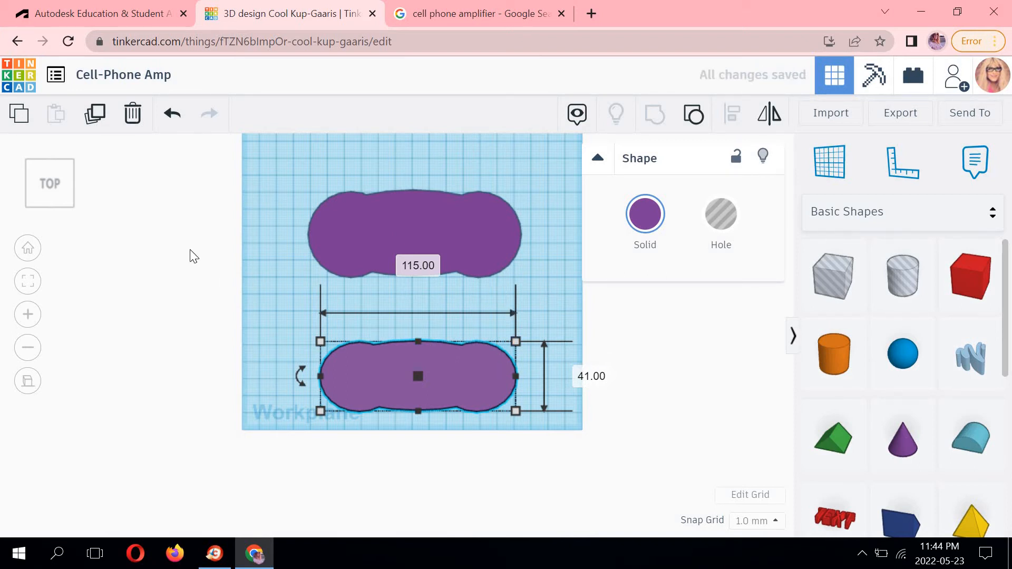
Set the copy's height to 95 mm in the front view.
click(53, 219)
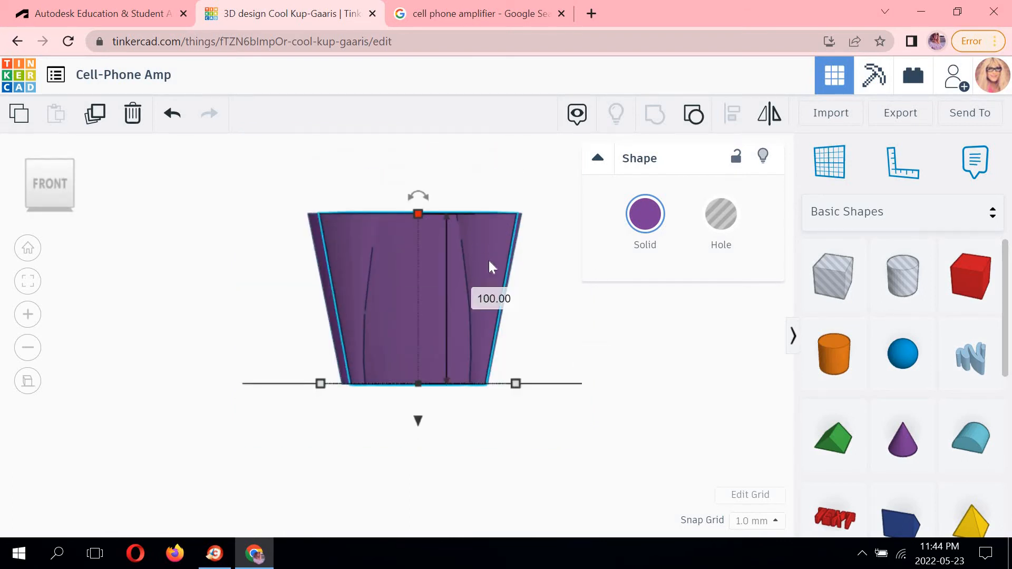
click(492, 299)
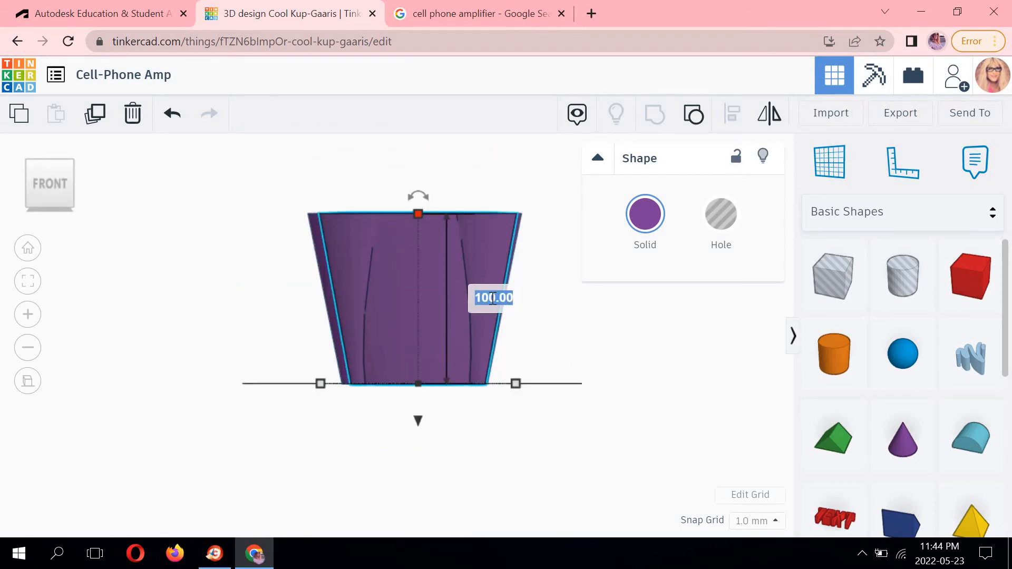
text(95)
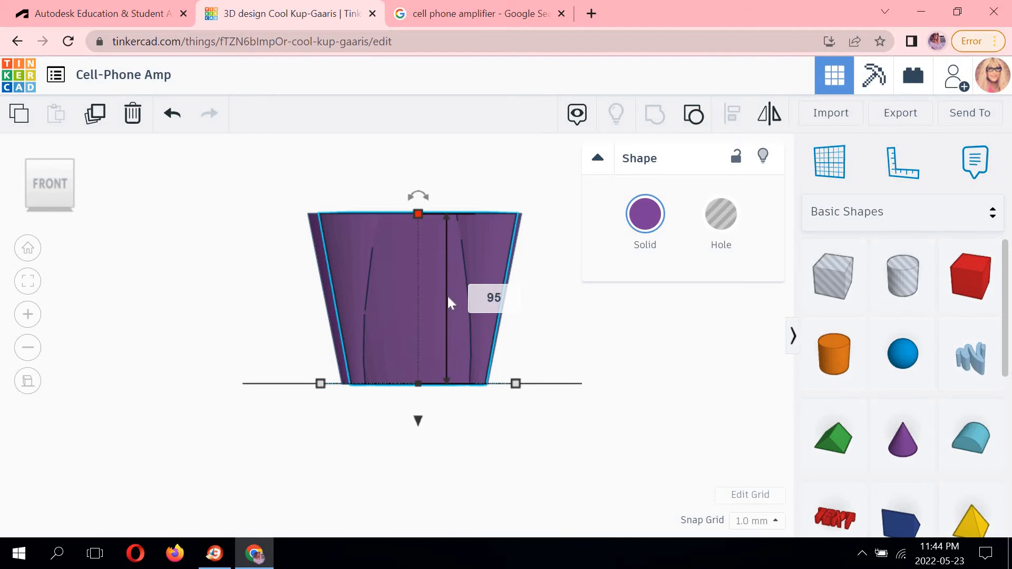
key(Return)
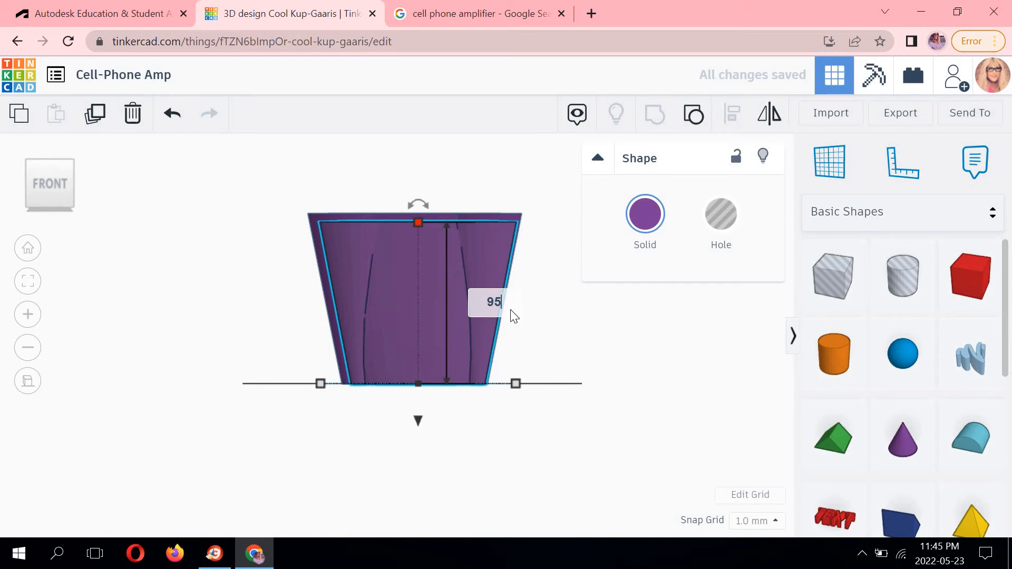
click(562, 324)
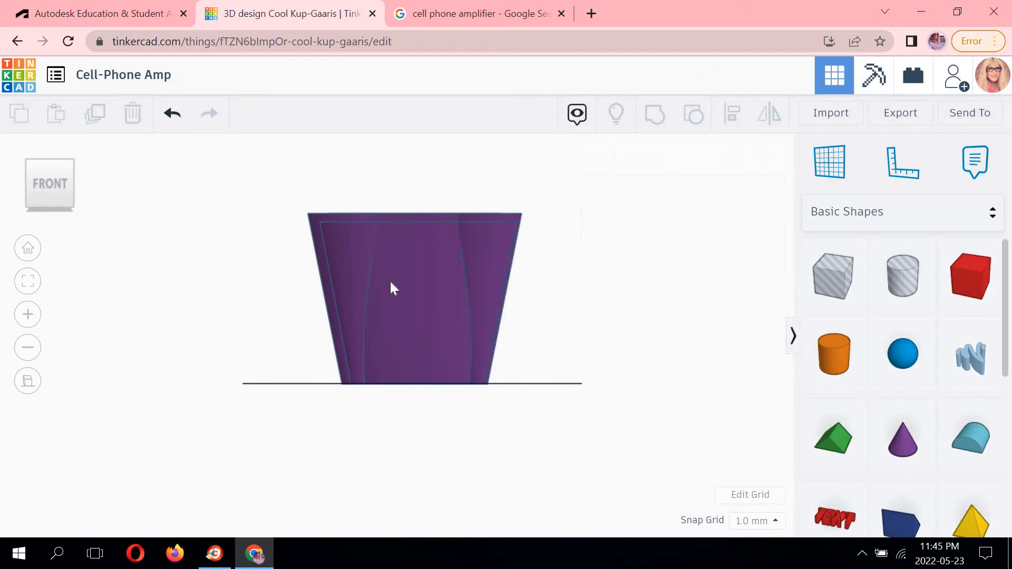
Raise the copy 5 mm above the workplane.
click(425, 245)
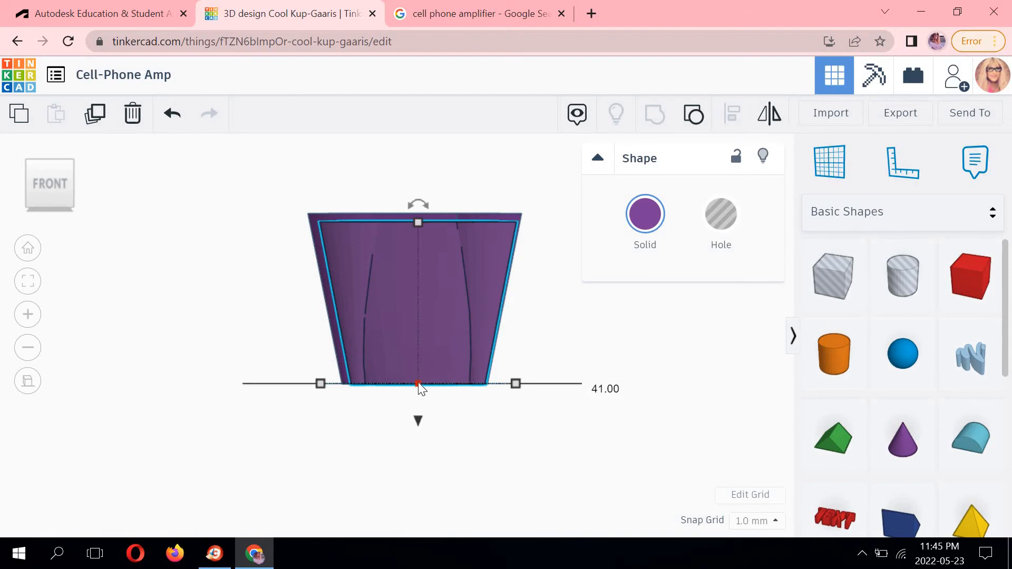
drag(417, 374, 414, 412)
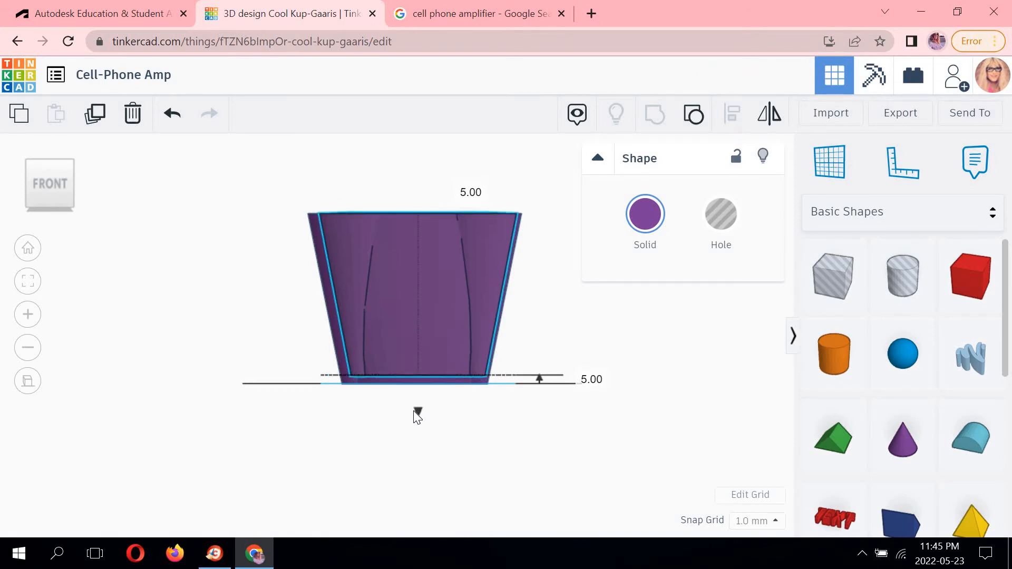
drag(418, 417, 417, 415)
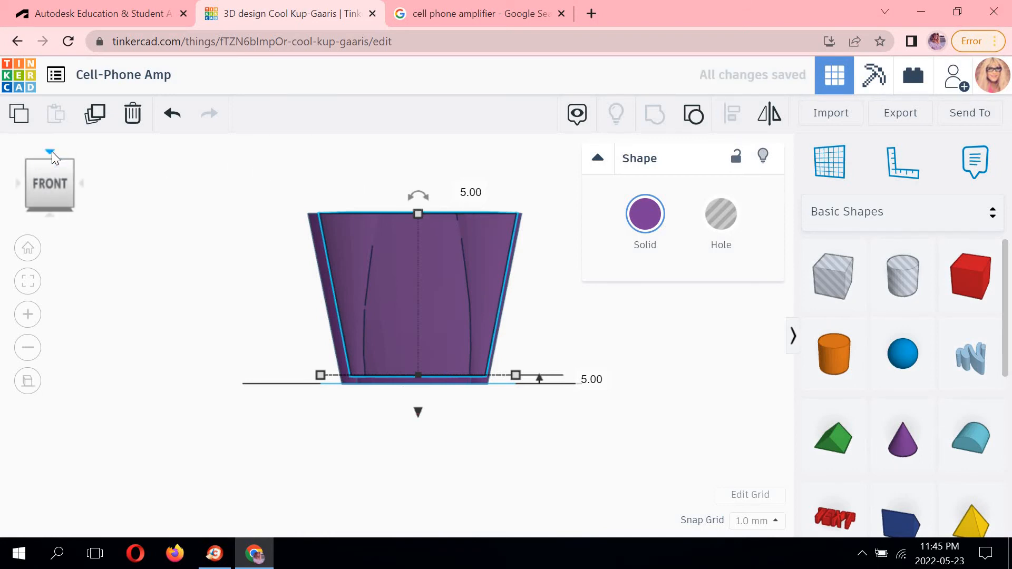
click(563, 186)
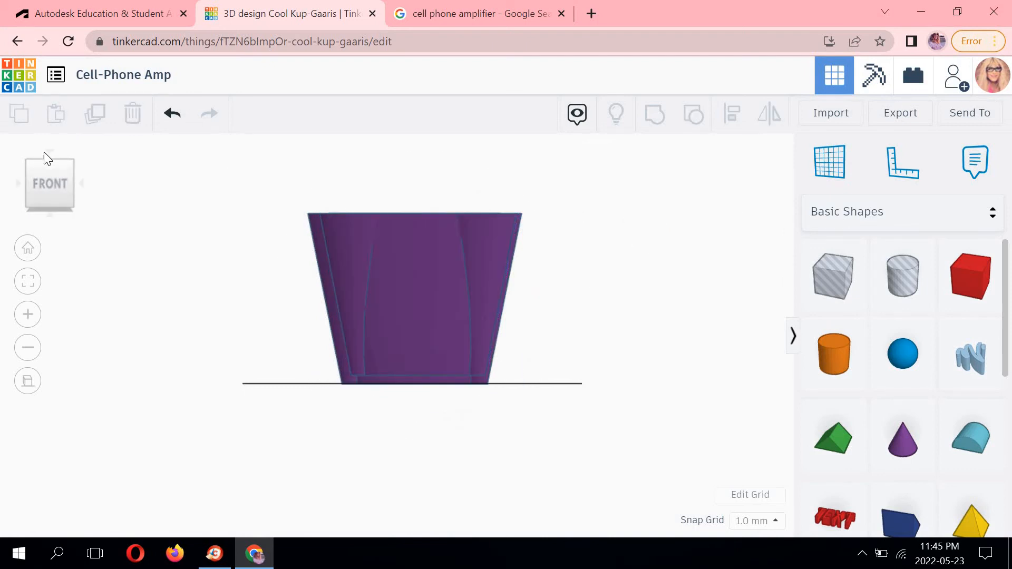
Convert the resized copy into a hole from the top view.
click(48, 153)
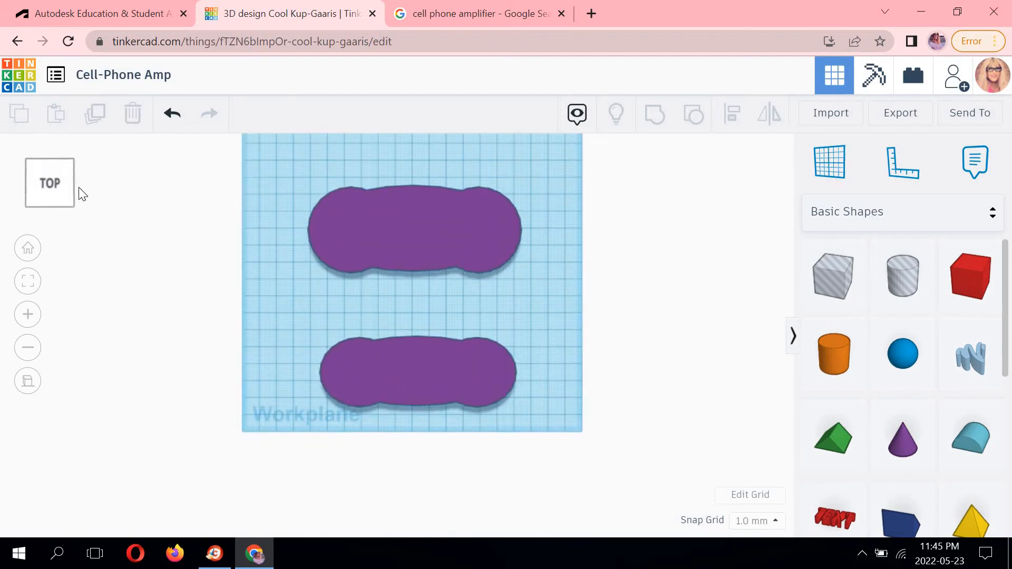
click(416, 364)
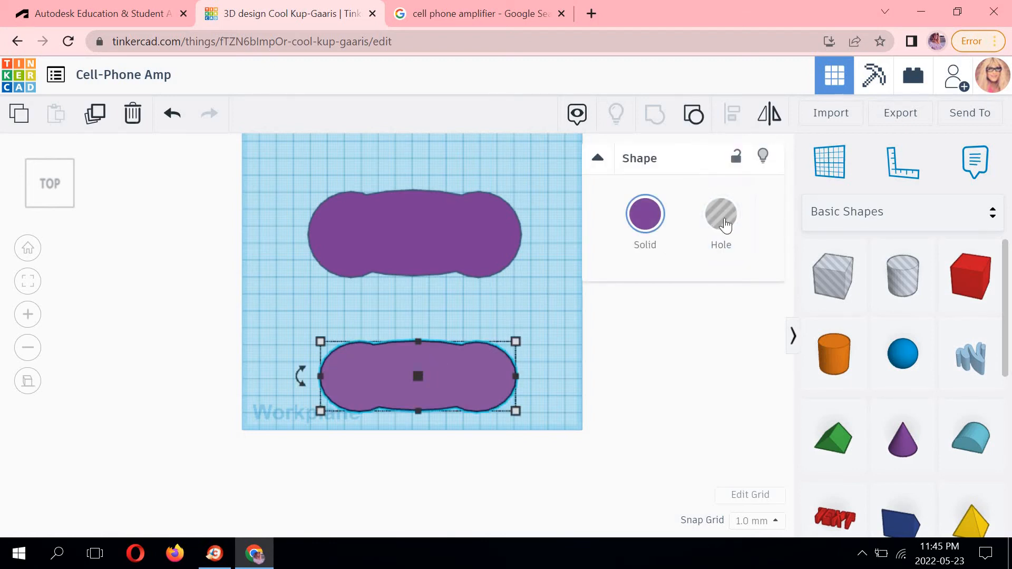
click(724, 221)
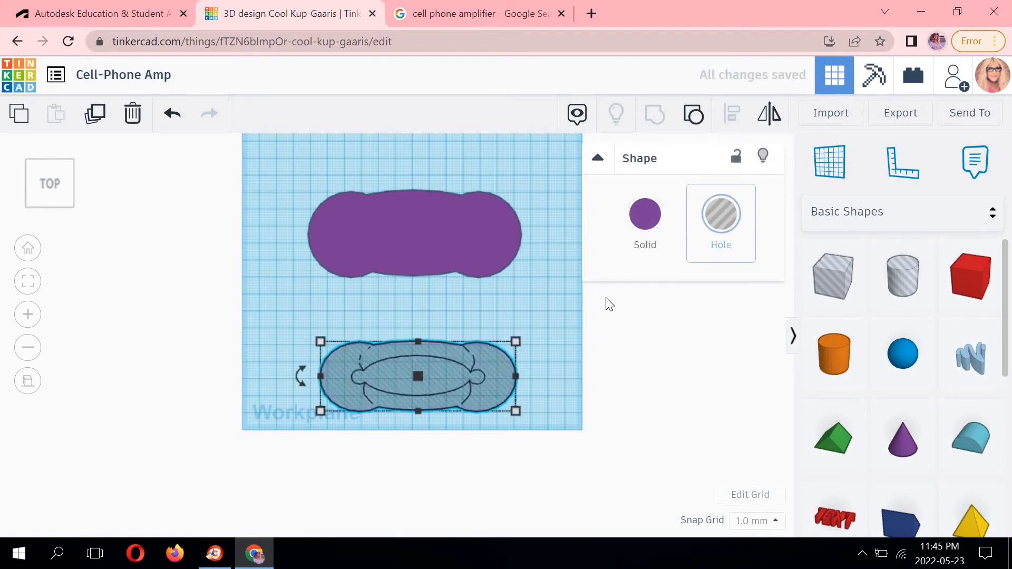
click(551, 312)
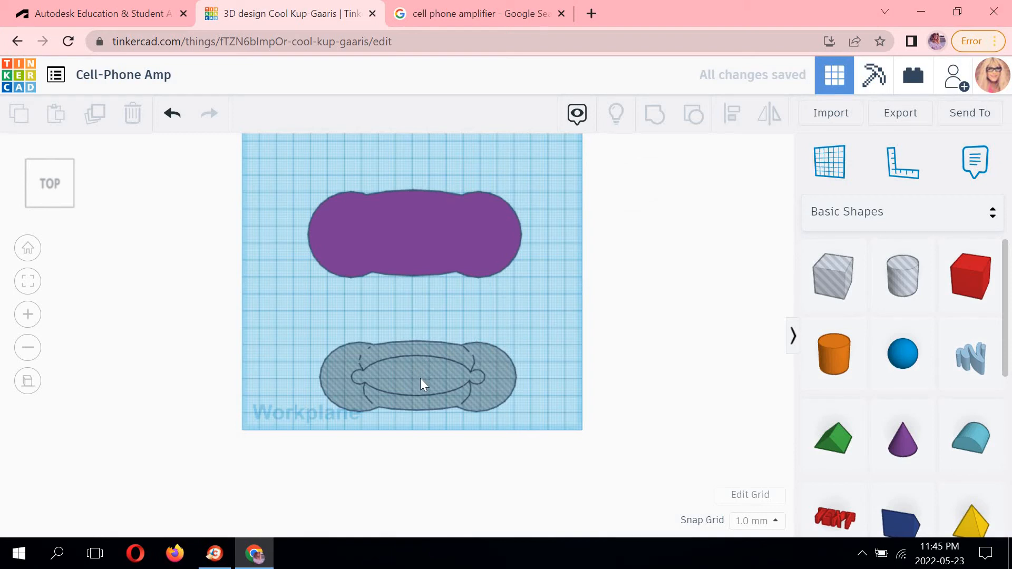
Move the hole about 85 mm onto the original amplifier shape.
drag(416, 378, 411, 233)
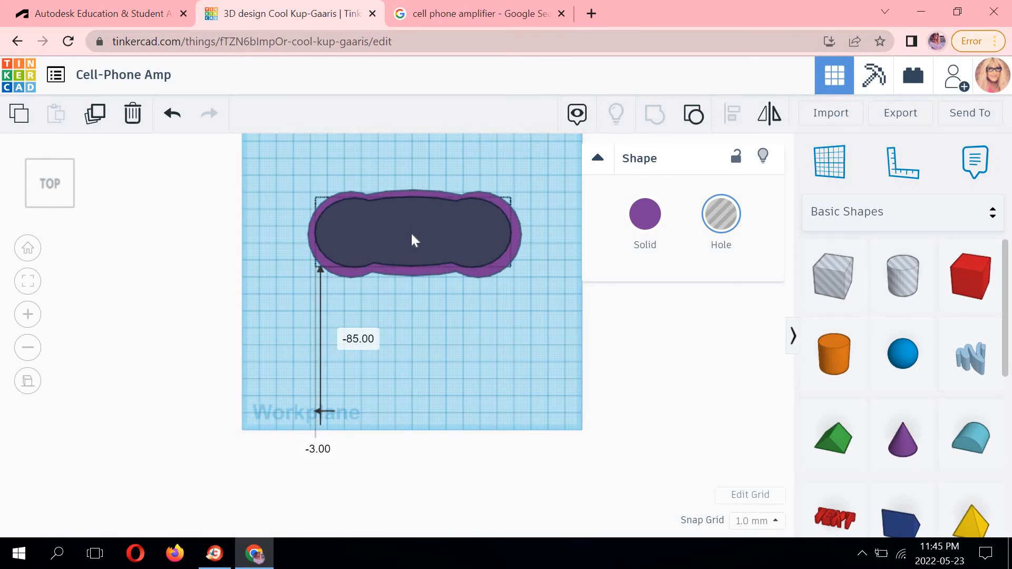
drag(414, 235, 413, 234)
click(362, 279)
Try to align the hole with the outer amplifier shape using the Align tool.
scroll(397, 330, up, 2)
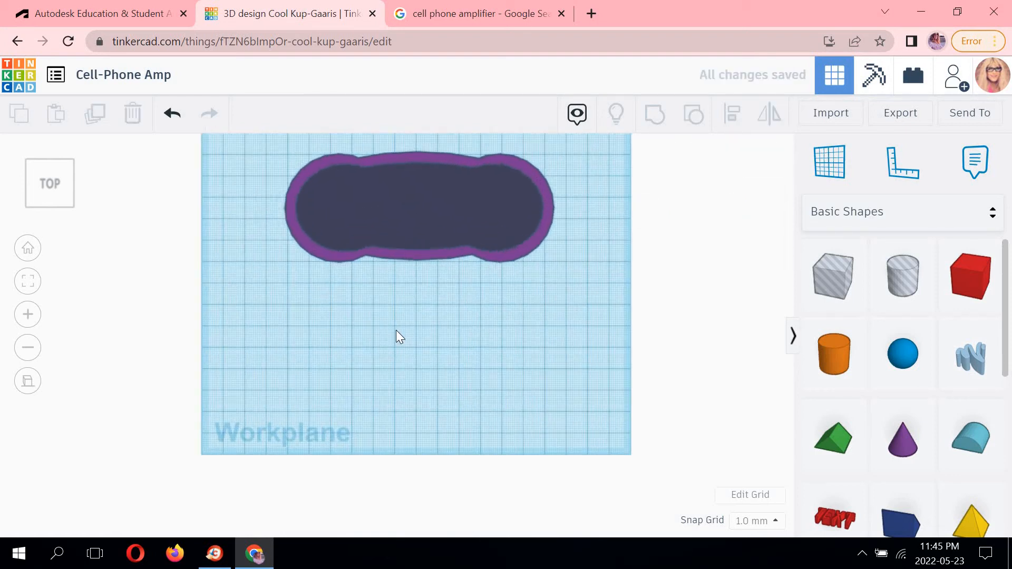
scroll(413, 271, up, 4)
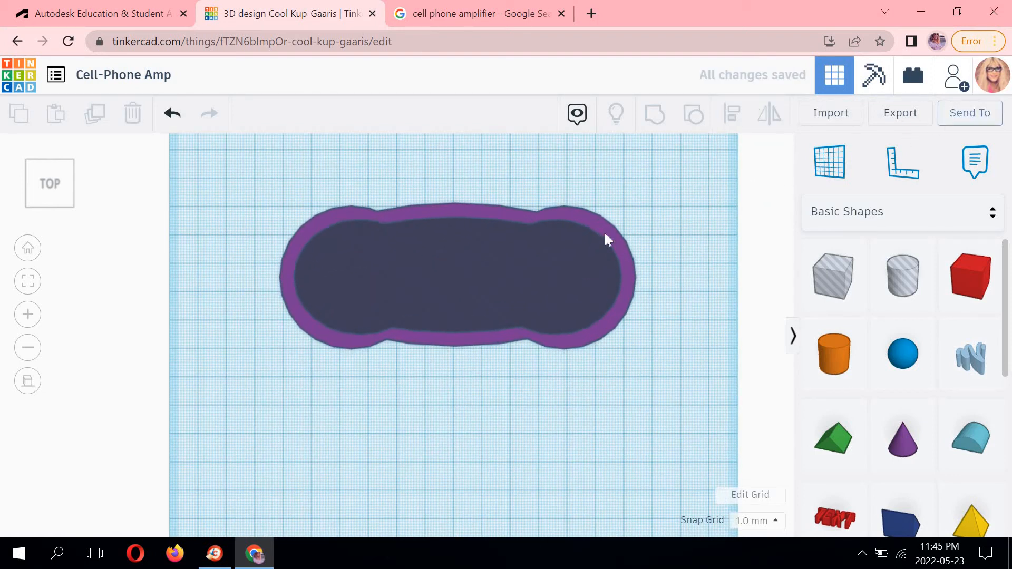
click(564, 240)
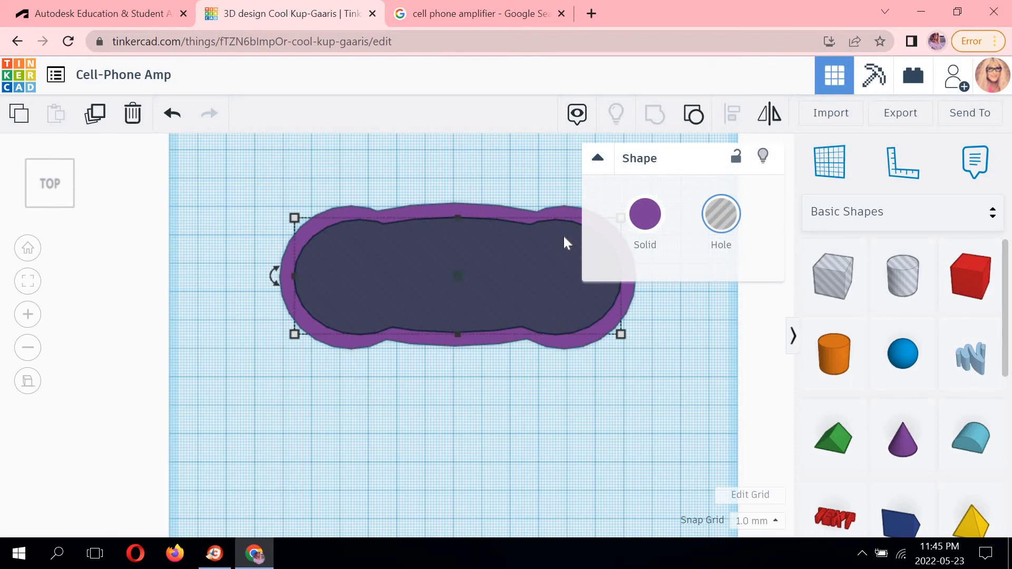
click(525, 207)
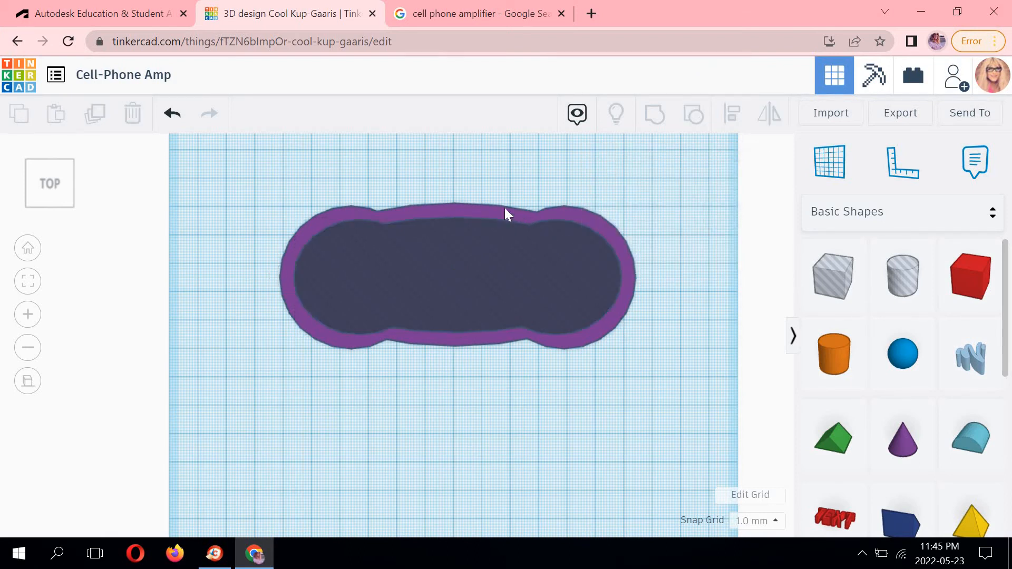
shift+click(494, 252)
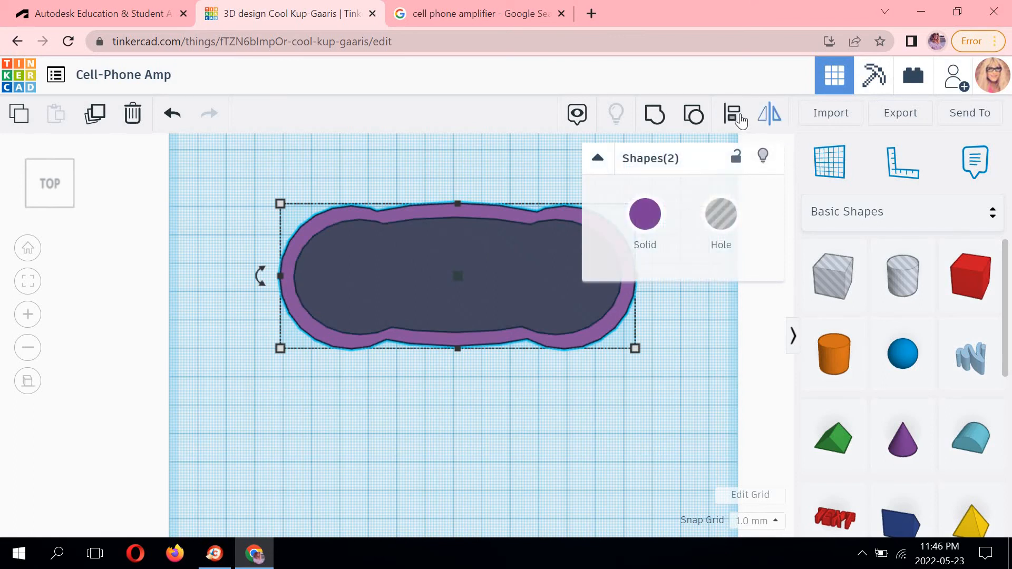
click(731, 131)
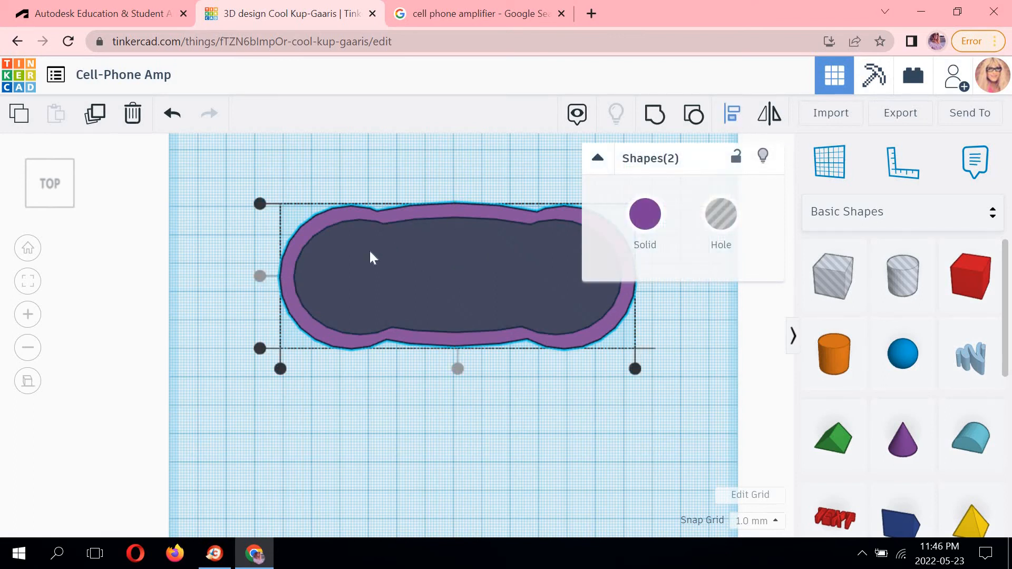
click(280, 275)
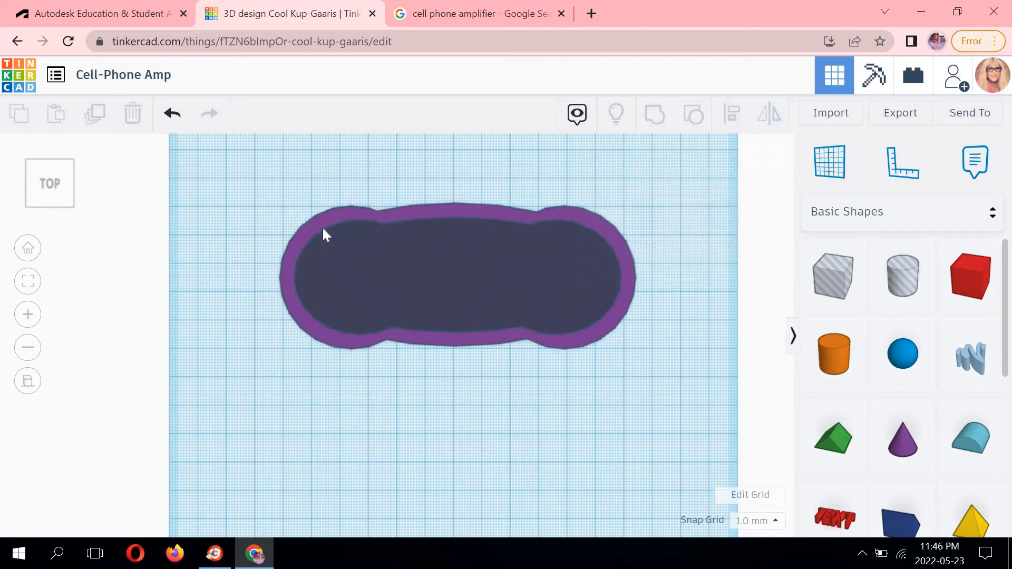
click(401, 214)
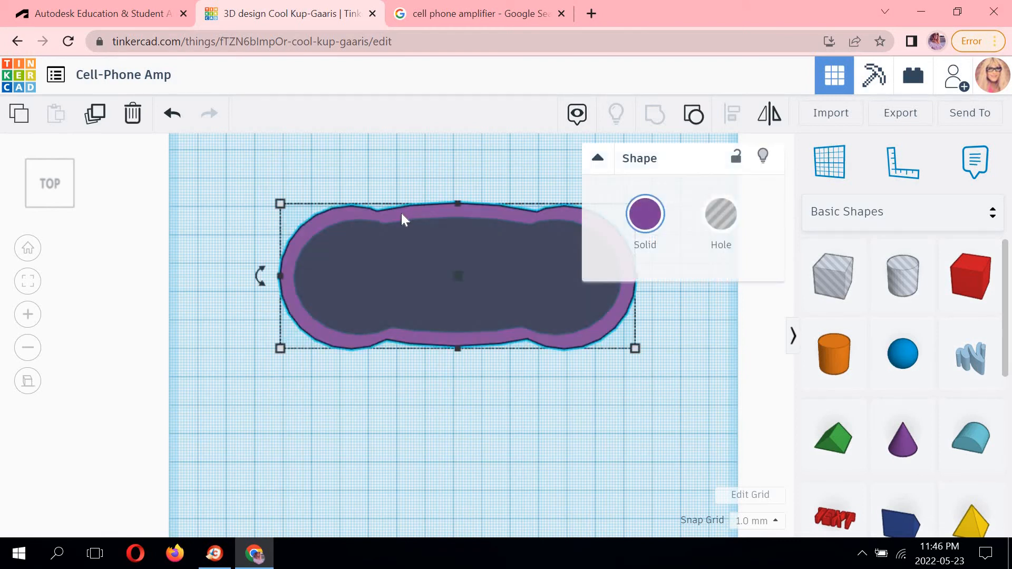
click(410, 232)
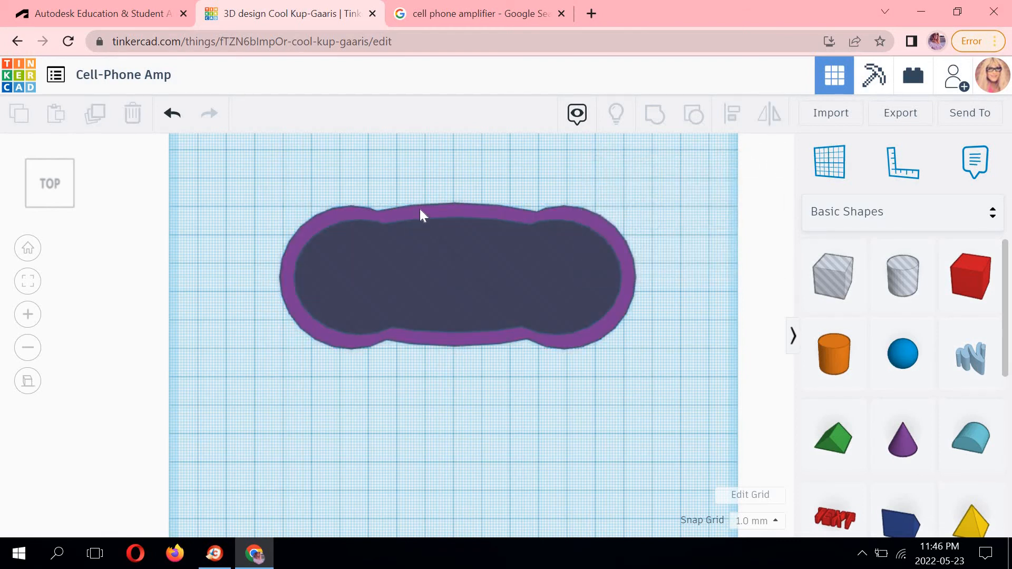
click(420, 209)
shift+click(418, 227)
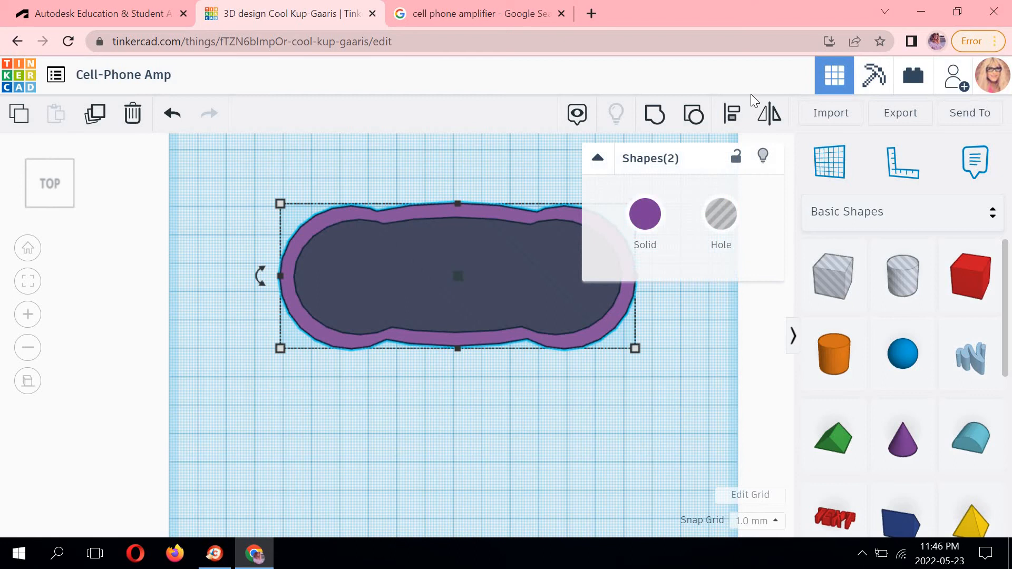
click(734, 115)
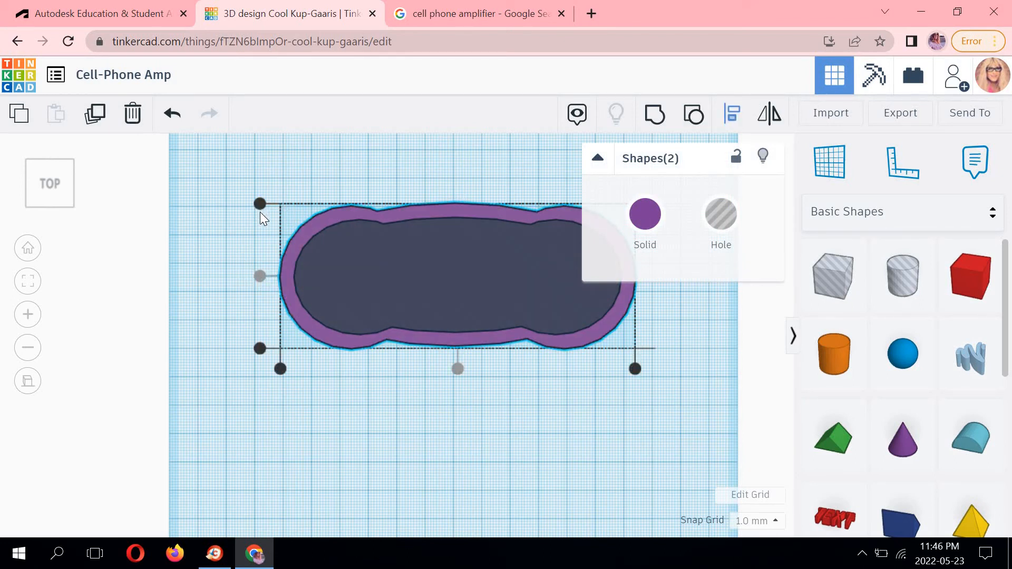
click(322, 276)
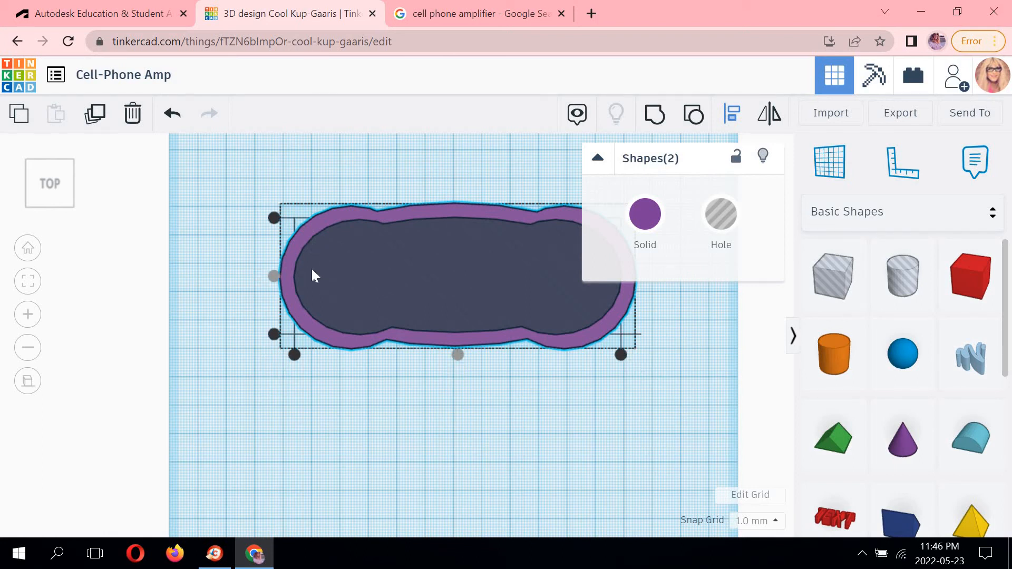
click(294, 245)
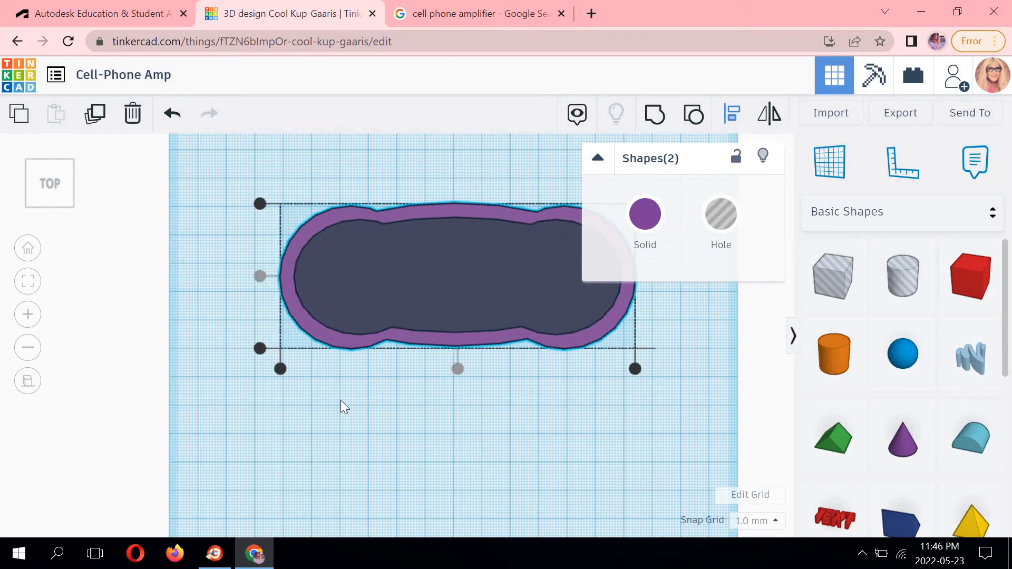
click(550, 406)
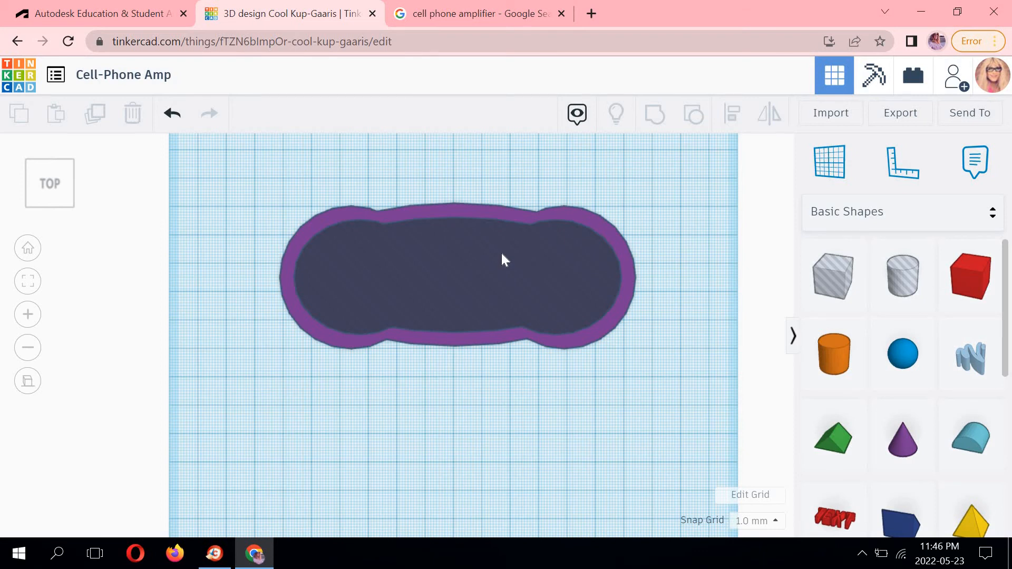
click(623, 250)
key(Escape)
Group the hole with the amplifier shape to hollow it out.
click(504, 278)
middle_drag(449, 273, 412, 304)
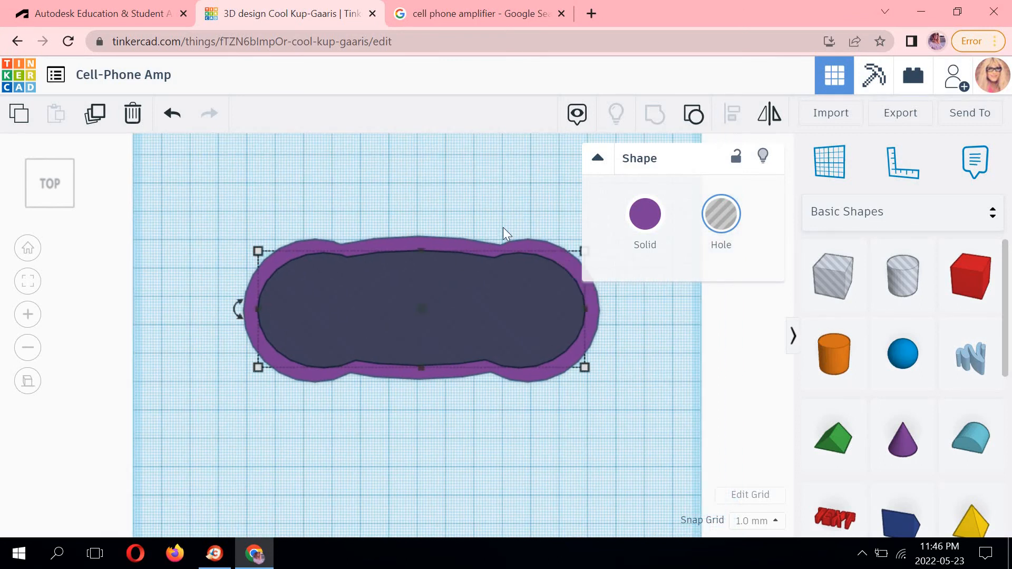
shift+click(521, 241)
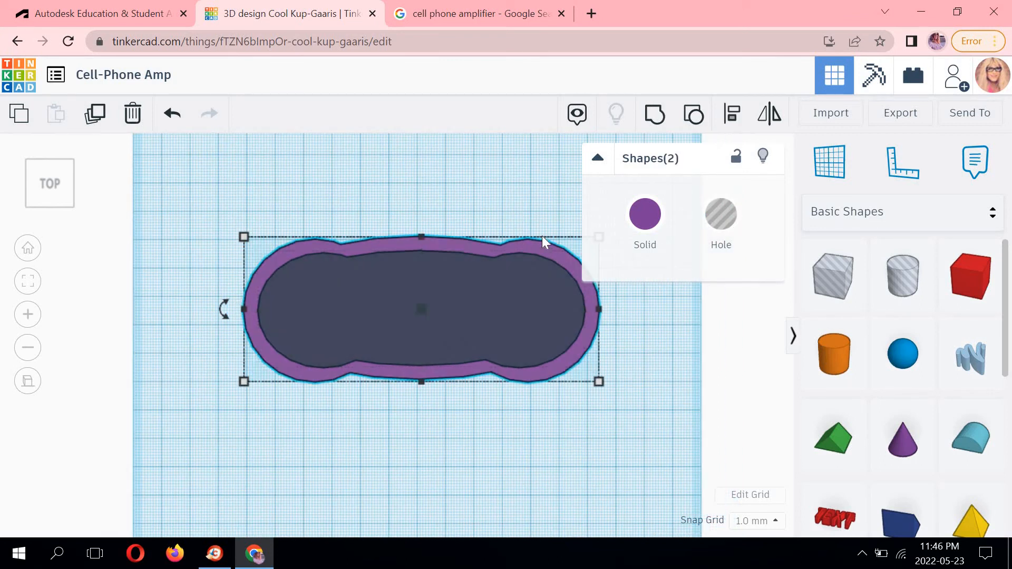
click(653, 117)
click(528, 208)
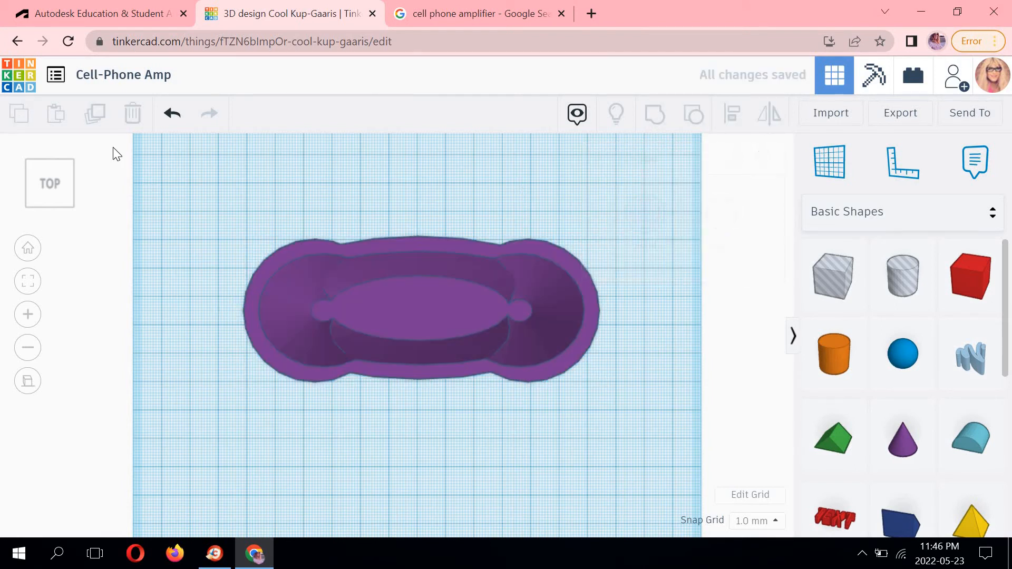
Inspect the hollowed amplifier from several 3D angles and the top view.
click(75, 203)
middle_drag(375, 283, 415, 389)
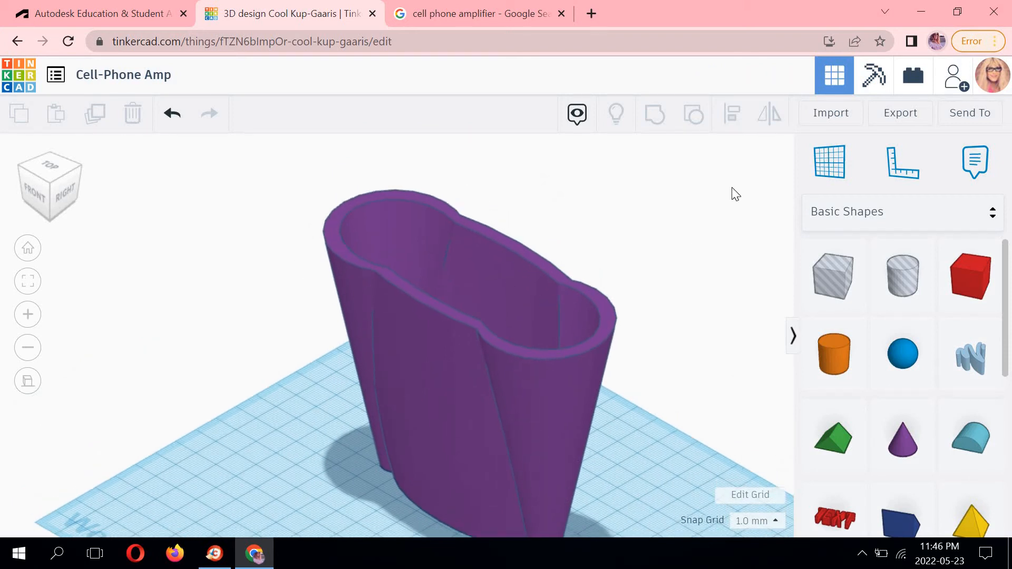
middle_drag(480, 261, 524, 232)
scroll(524, 233, down, 2)
scroll(524, 232, up, 2)
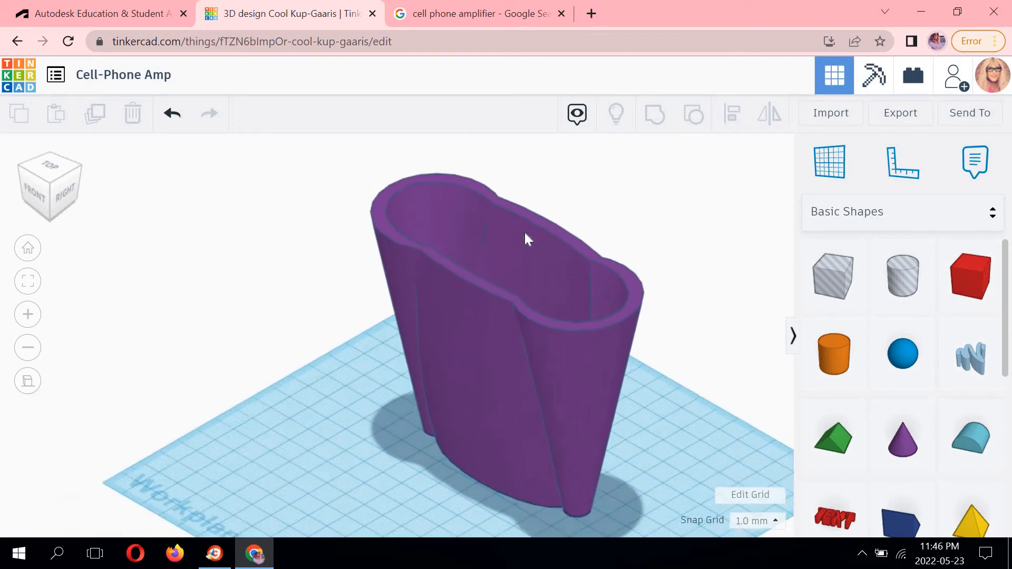
scroll(525, 233, down, 2)
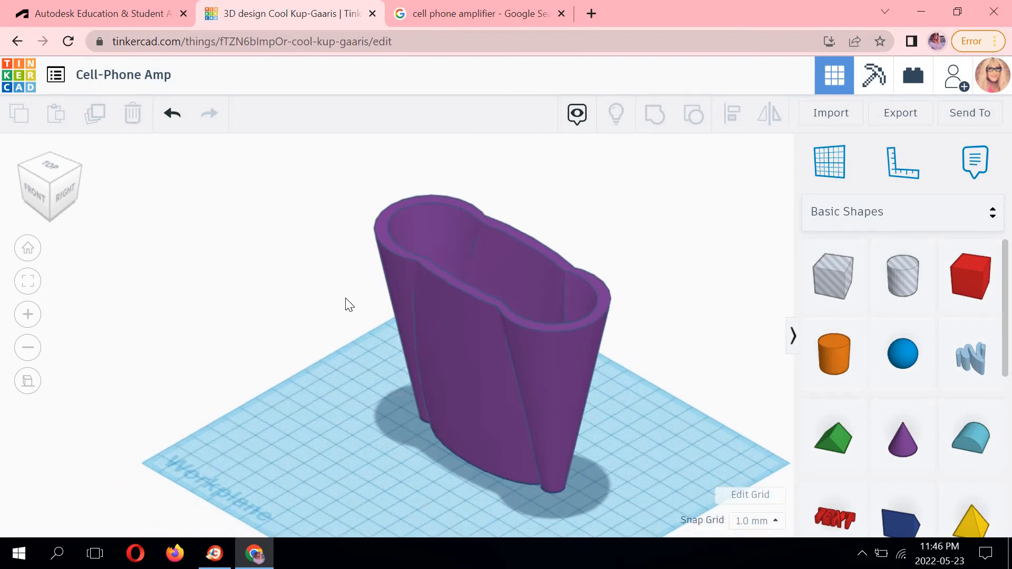
drag(516, 306, 497, 303)
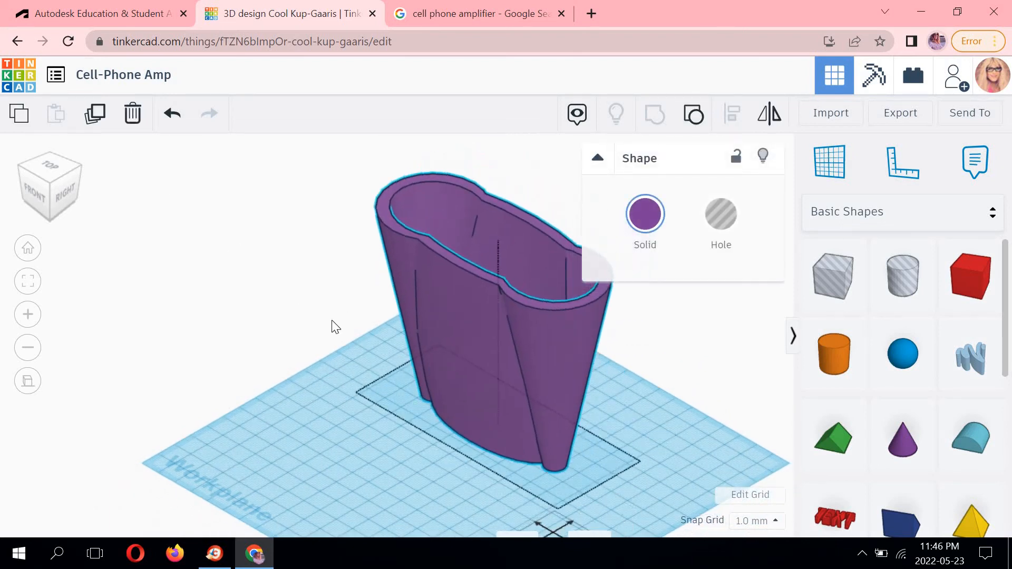
mouse_move(58, 191)
mouse_down()
mouse_move(29, 195)
mouse_move(79, 197)
mouse_move(71, 191)
mouse_up()
click(70, 192)
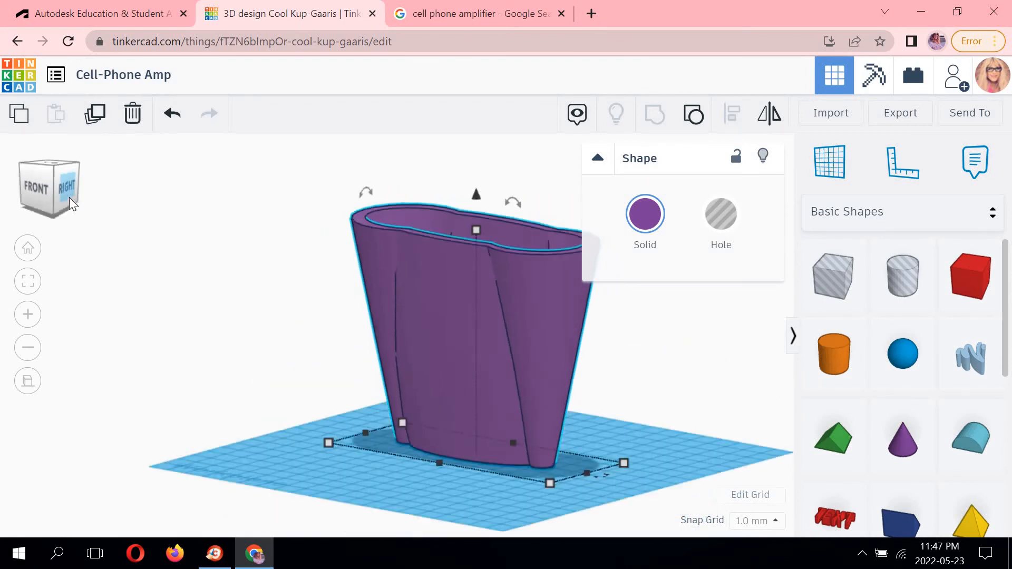
click(209, 203)
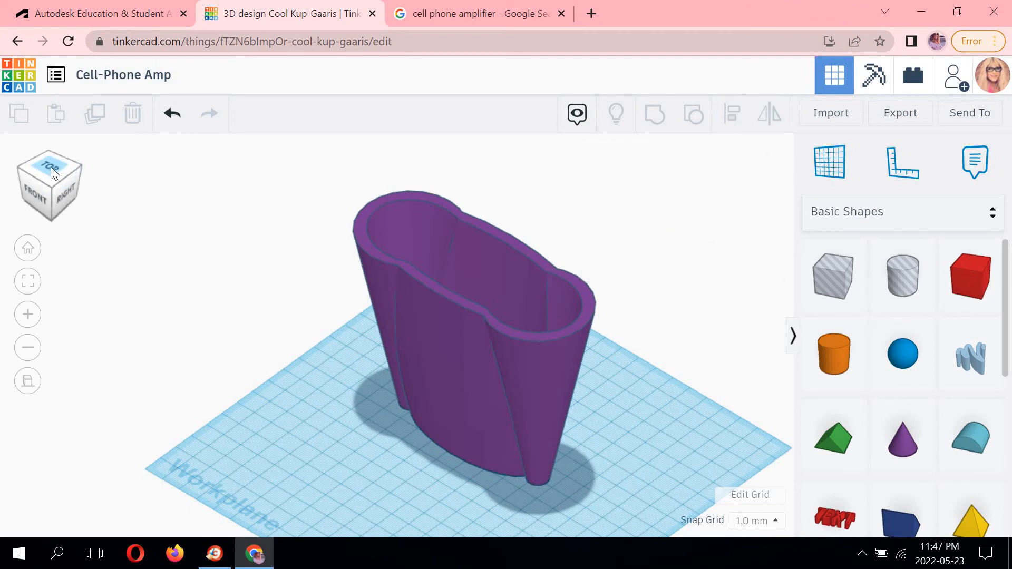
click(50, 166)
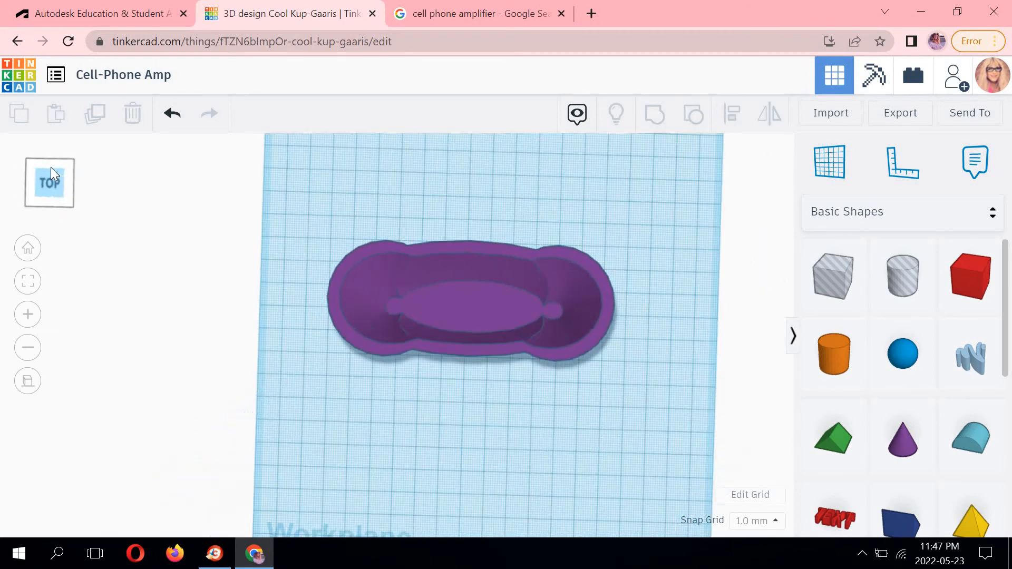
click(70, 202)
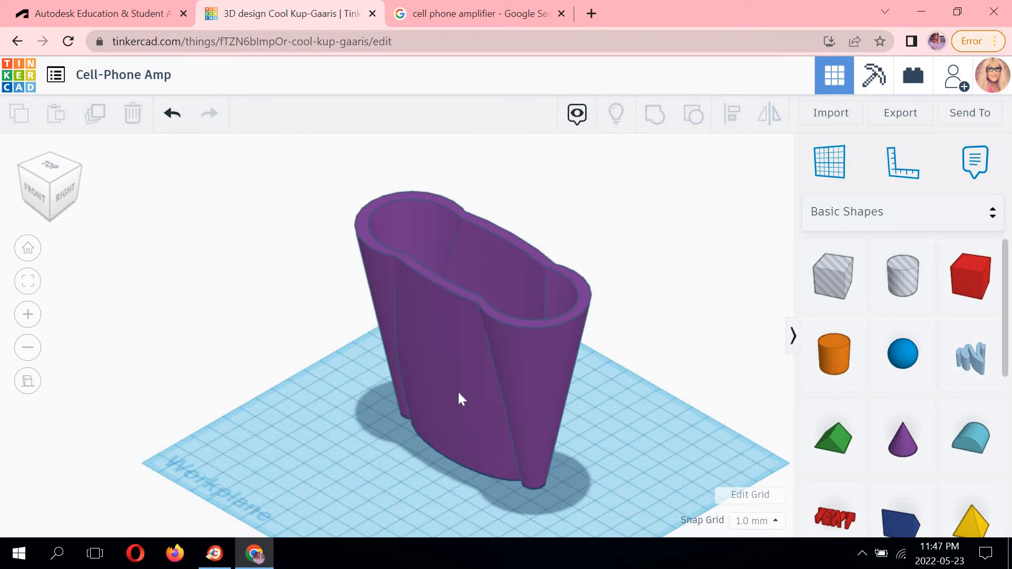
middle_drag(652, 311, 669, 278)
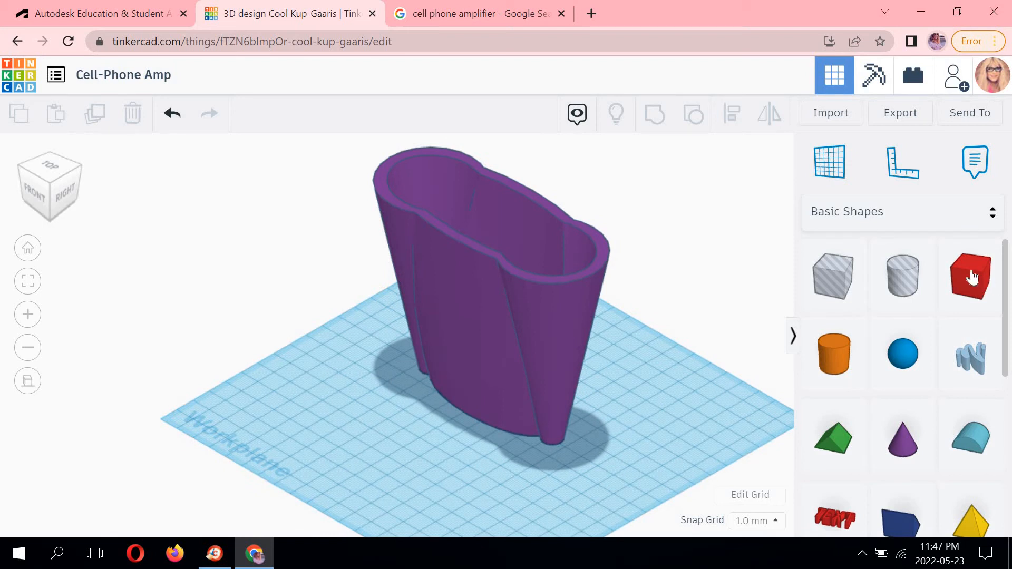
Place a box on the workplane below the amplifier and set its length to 85 mm in the top view.
drag(533, 404, 367, 451)
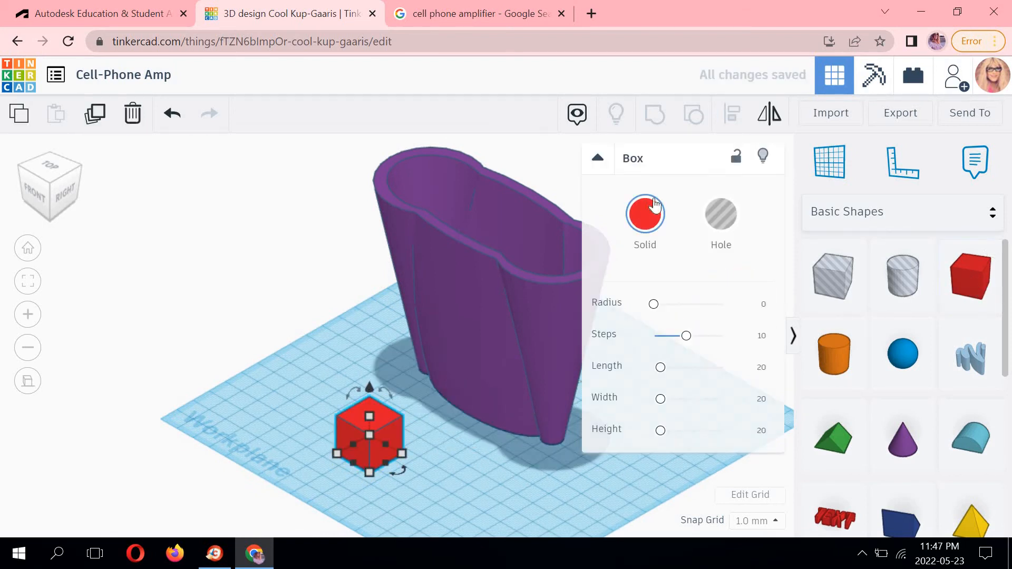
click(54, 174)
click(492, 464)
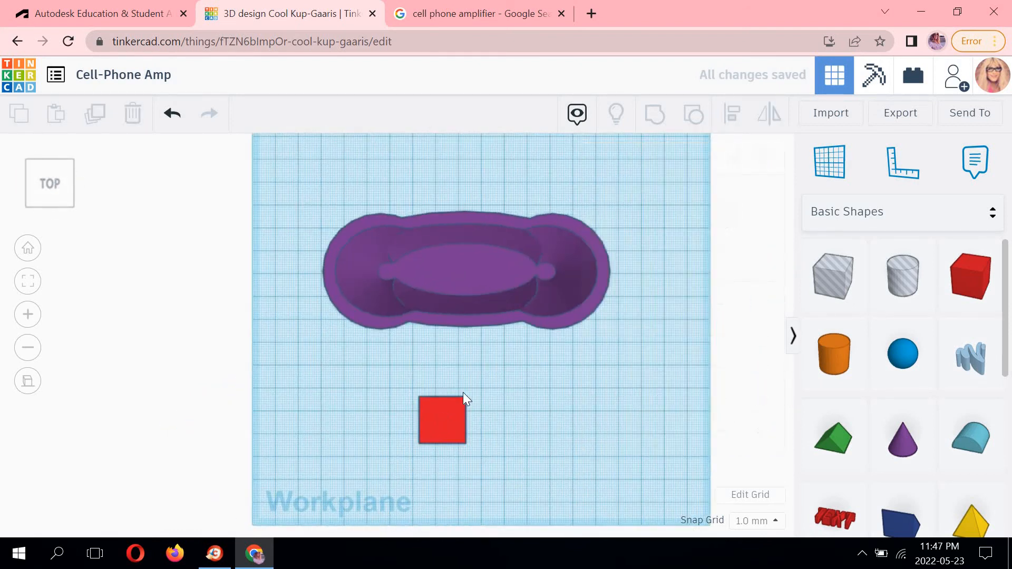
scroll(429, 356, up, 3)
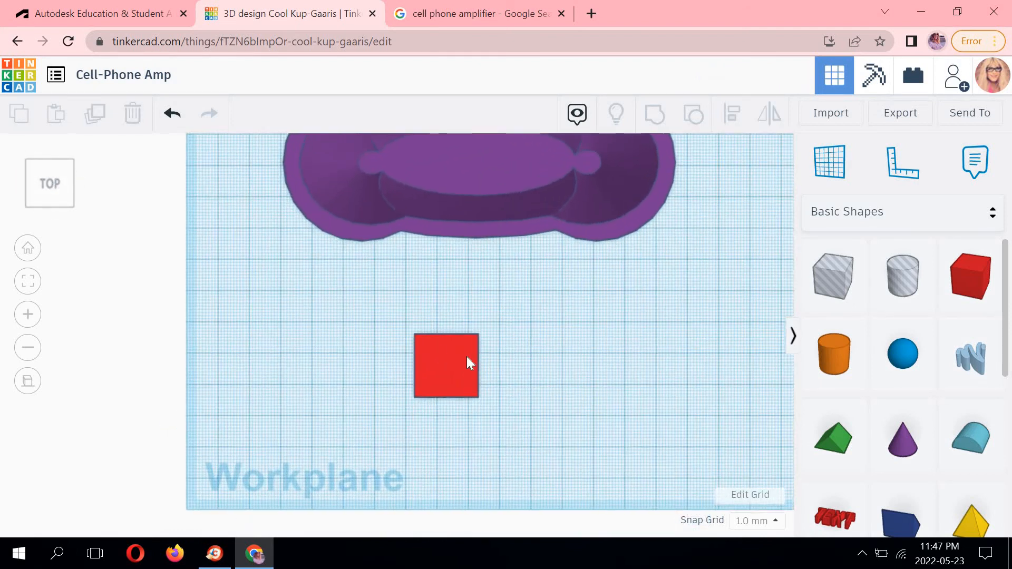
click(445, 326)
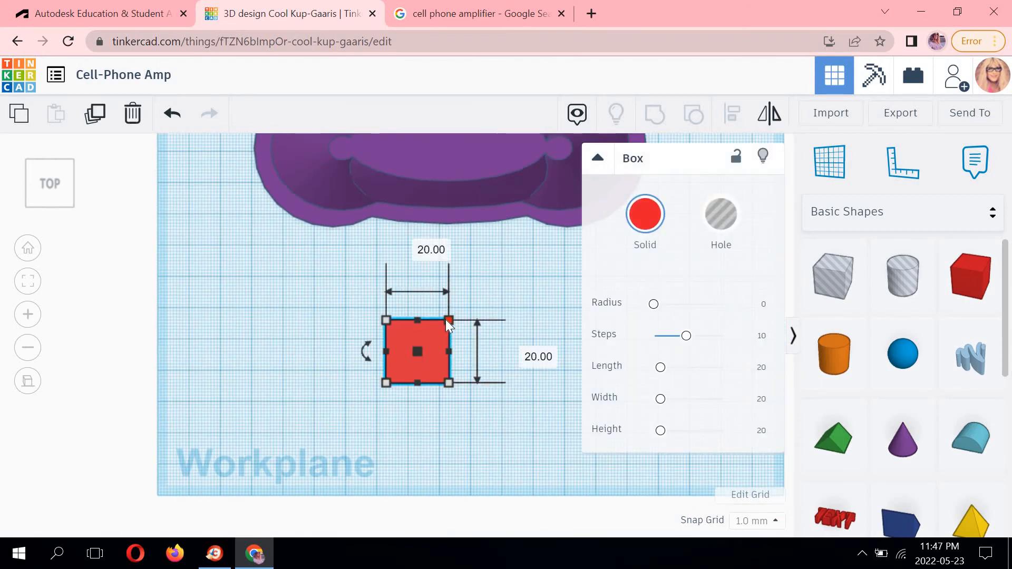
click(418, 244)
text(85)
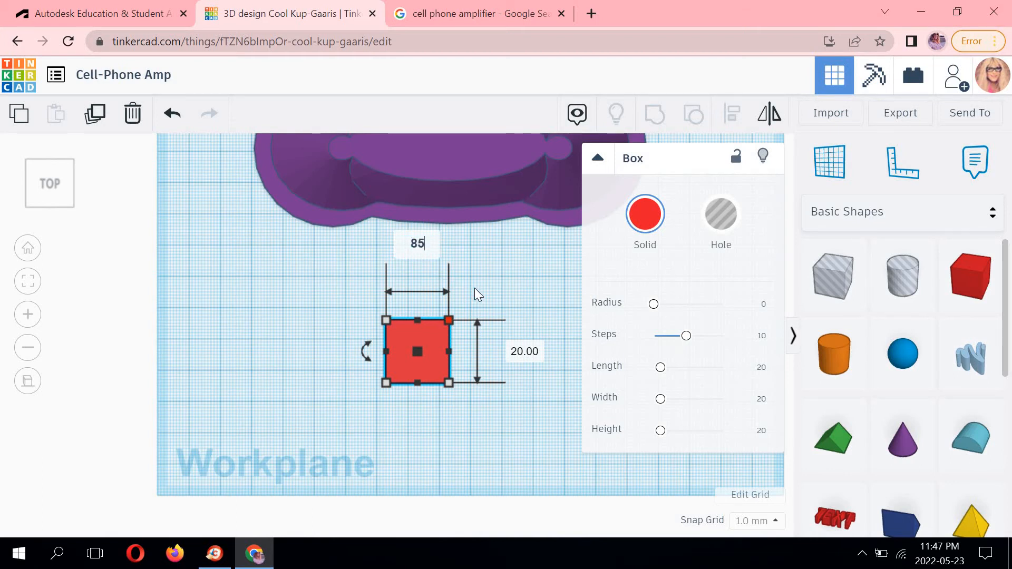
key(Return)
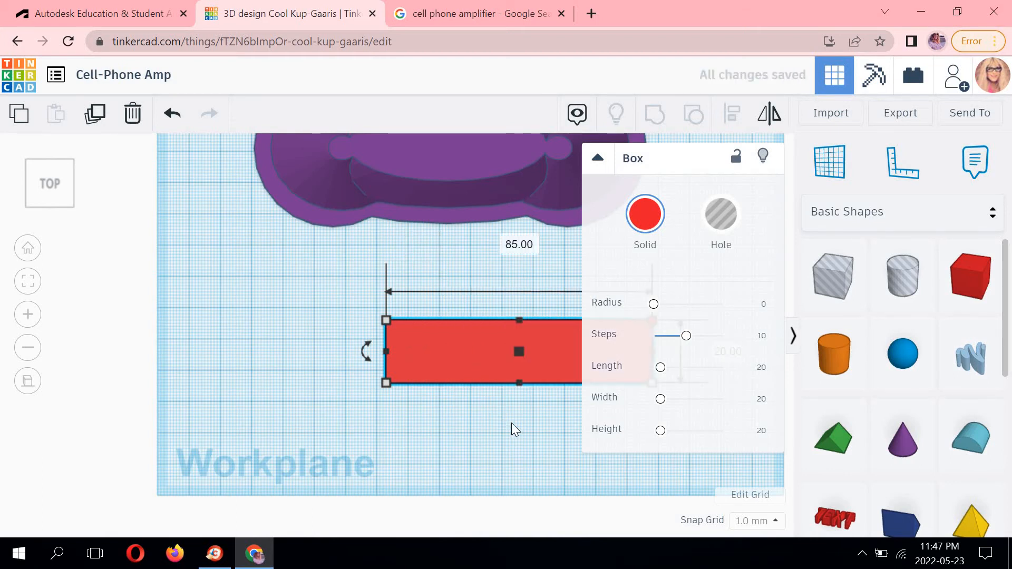
middle_drag(353, 422, 214, 432)
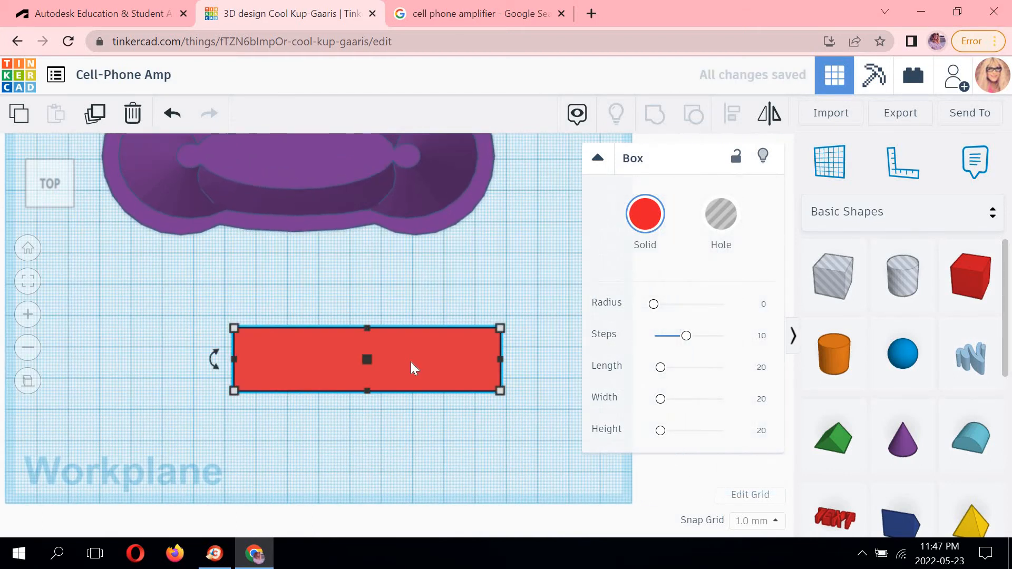
middle_drag(491, 353, 450, 354)
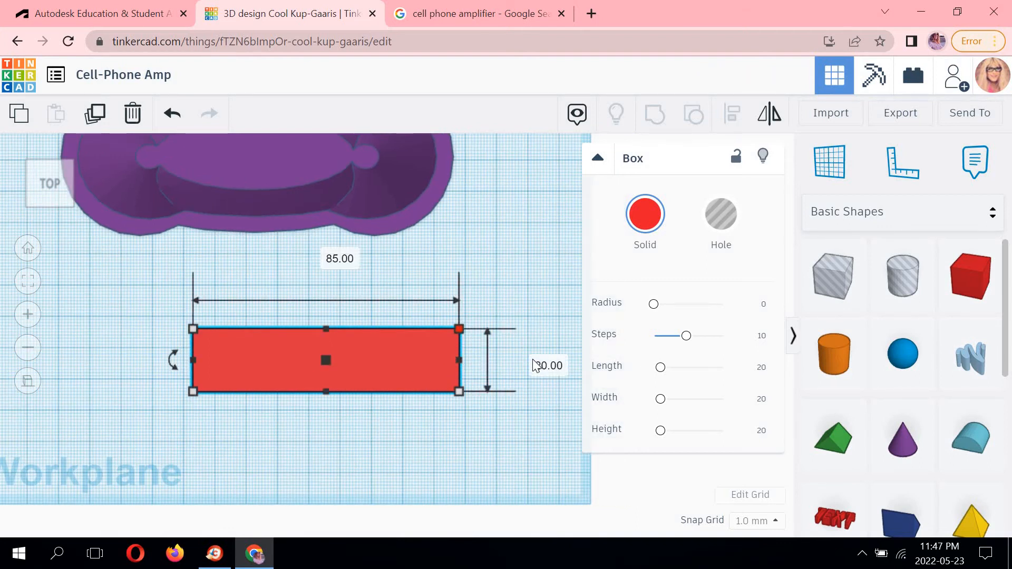
mouse_move(459, 329)
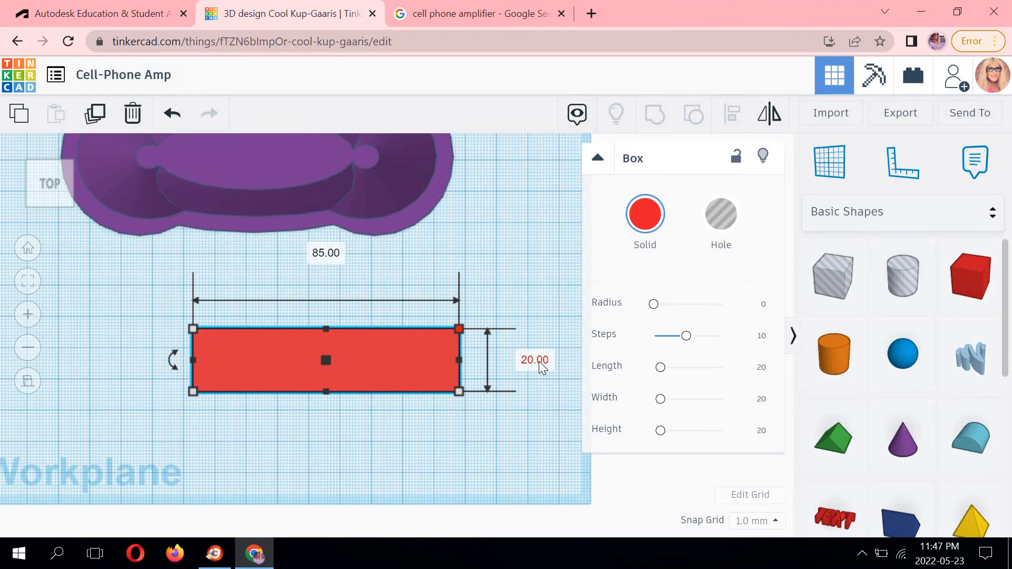
click(502, 413)
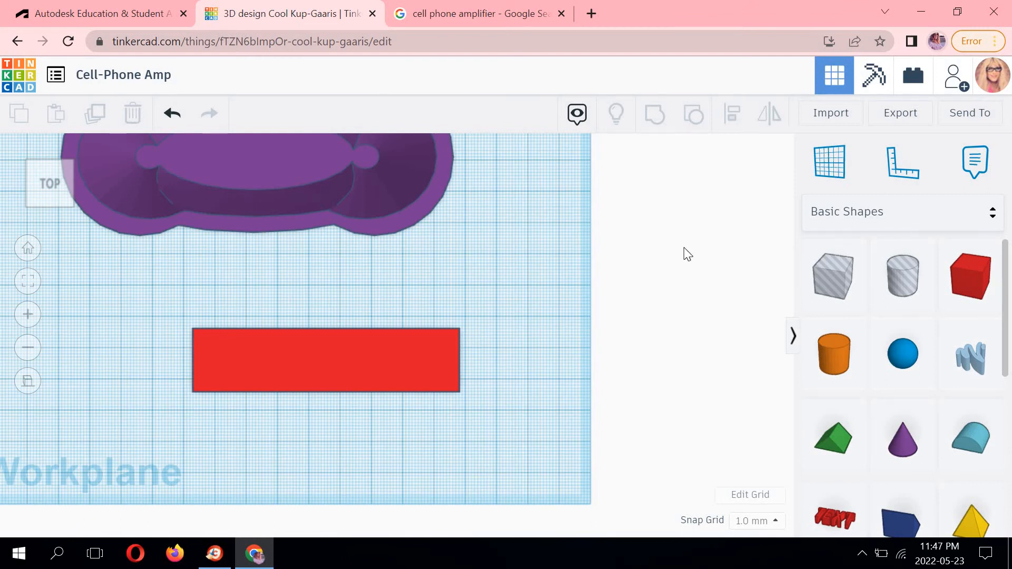
Browse all shapes in the Shape Generators library, loading more shapes as needed.
middle_drag(514, 282, 626, 257)
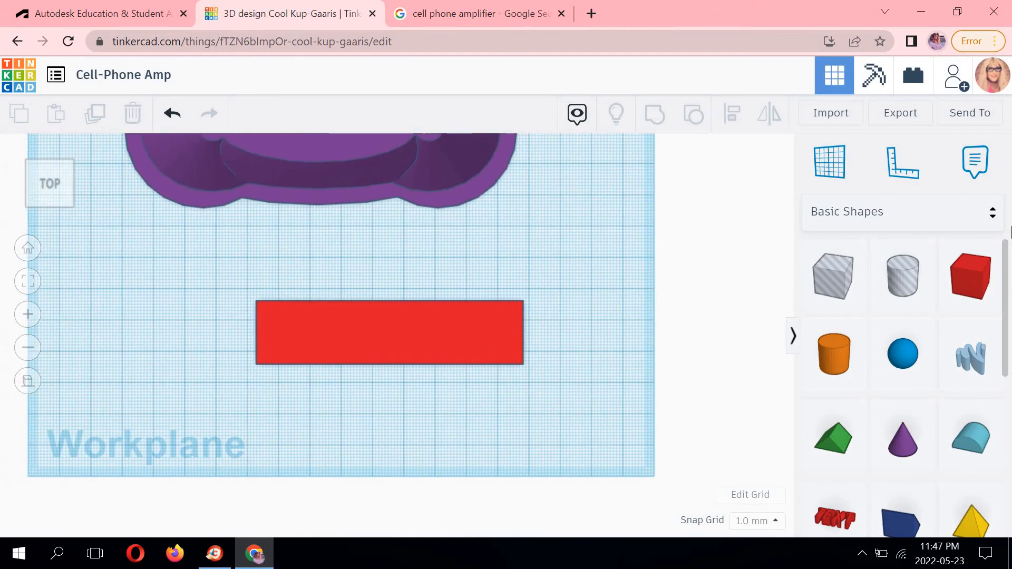
click(993, 219)
scroll(944, 325, down, 5)
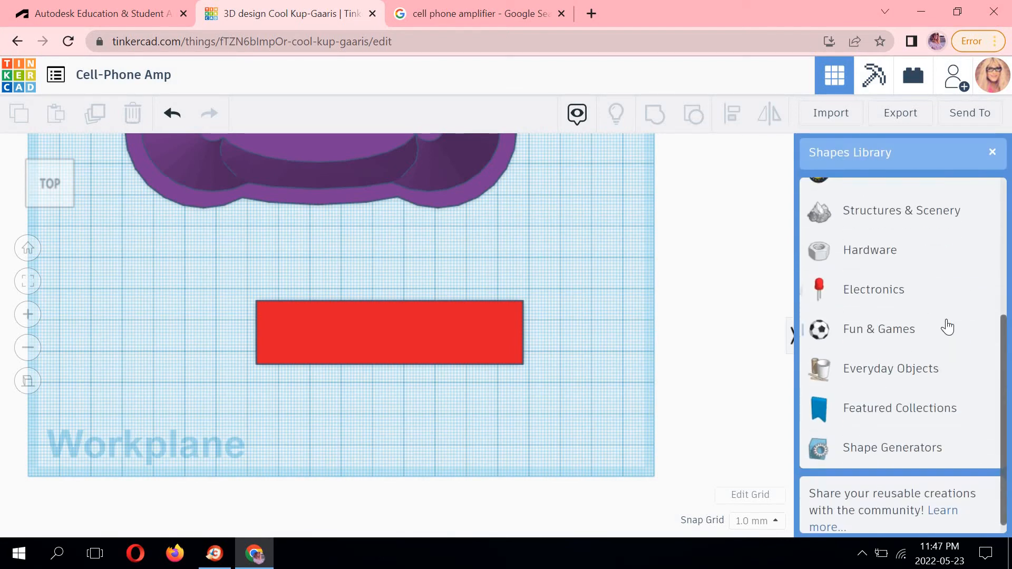
scroll(929, 366, down, 1)
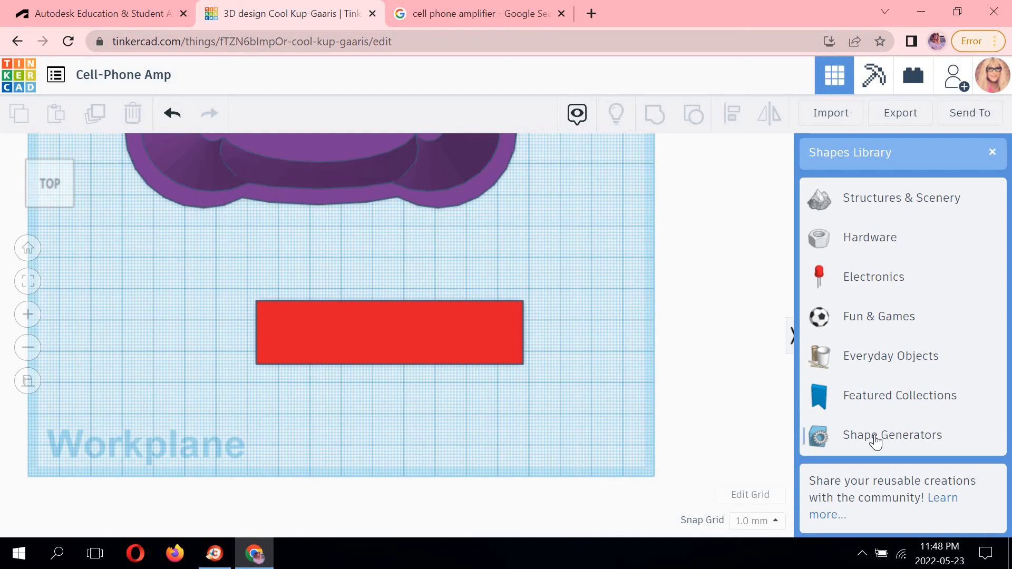
click(876, 437)
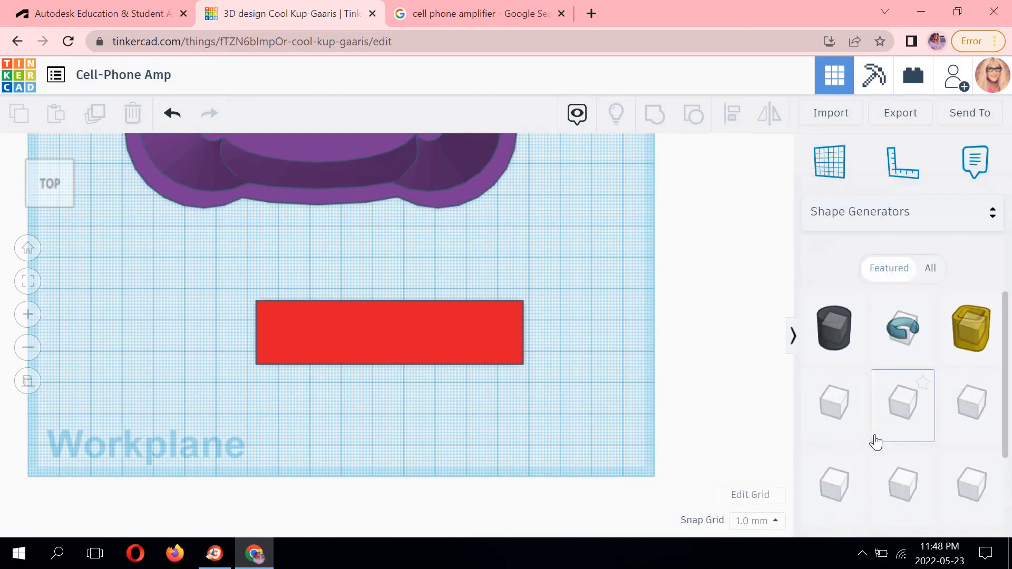
click(930, 270)
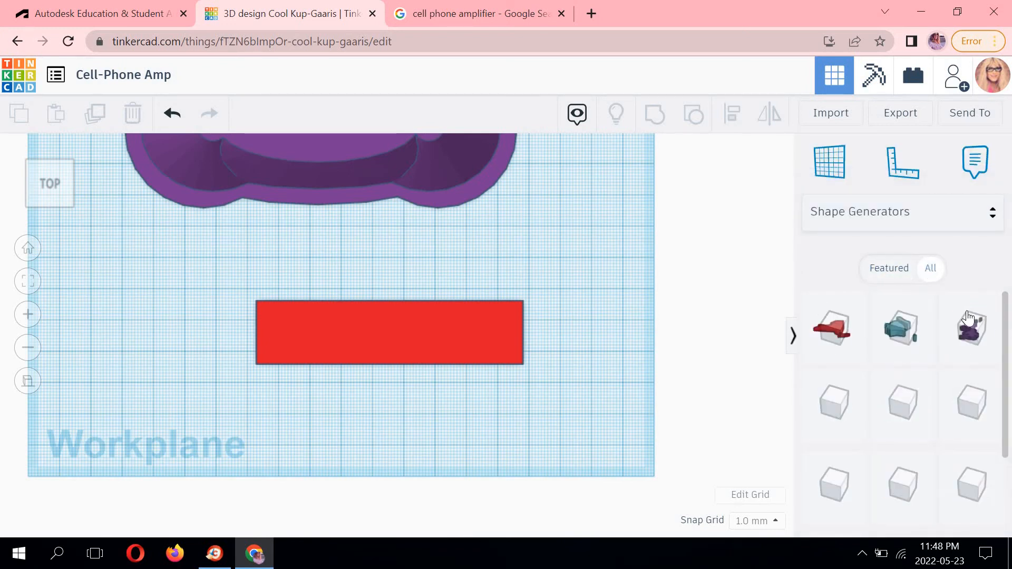
scroll(997, 401, down, 2)
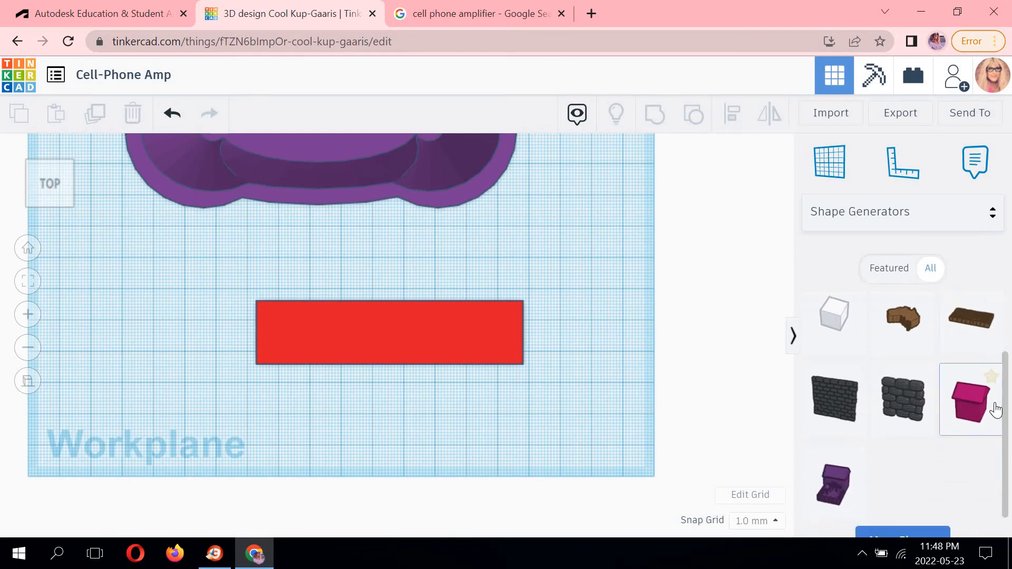
click(910, 517)
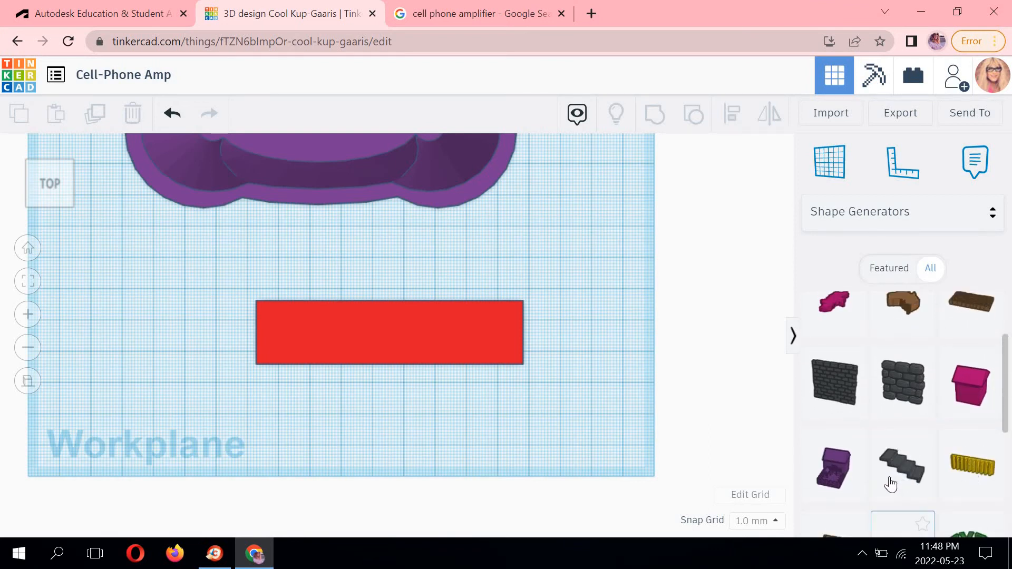
scroll(904, 506, down, 5)
click(903, 507)
scroll(897, 472, down, 5)
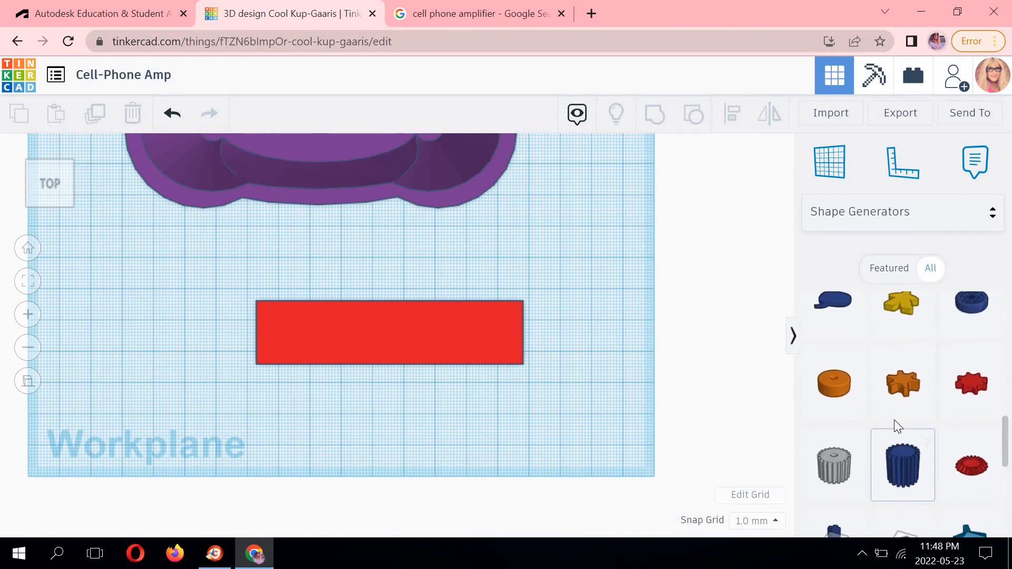
scroll(894, 419, down, 5)
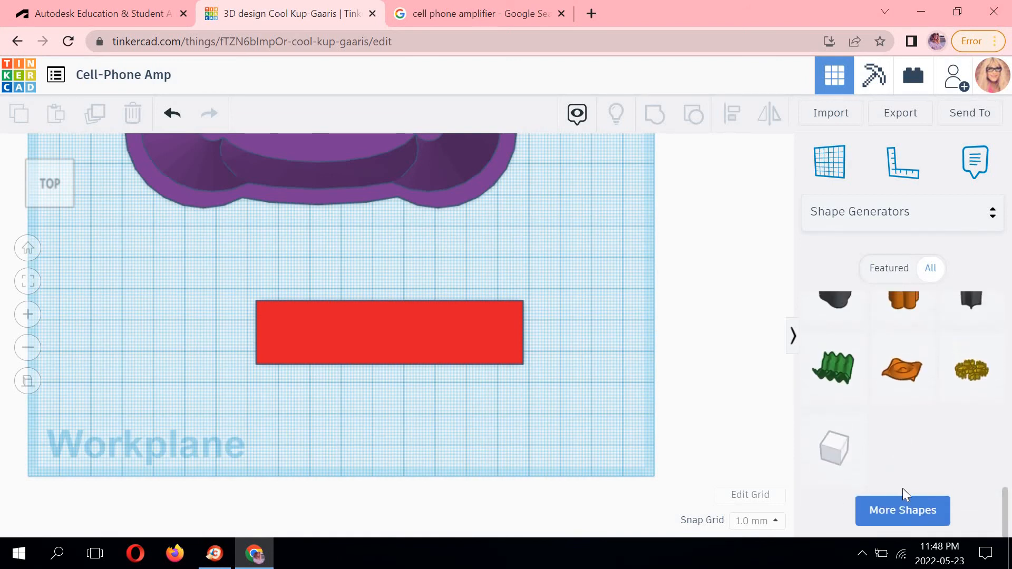
click(903, 517)
scroll(899, 483, down, 3)
scroll(899, 506, down, 2)
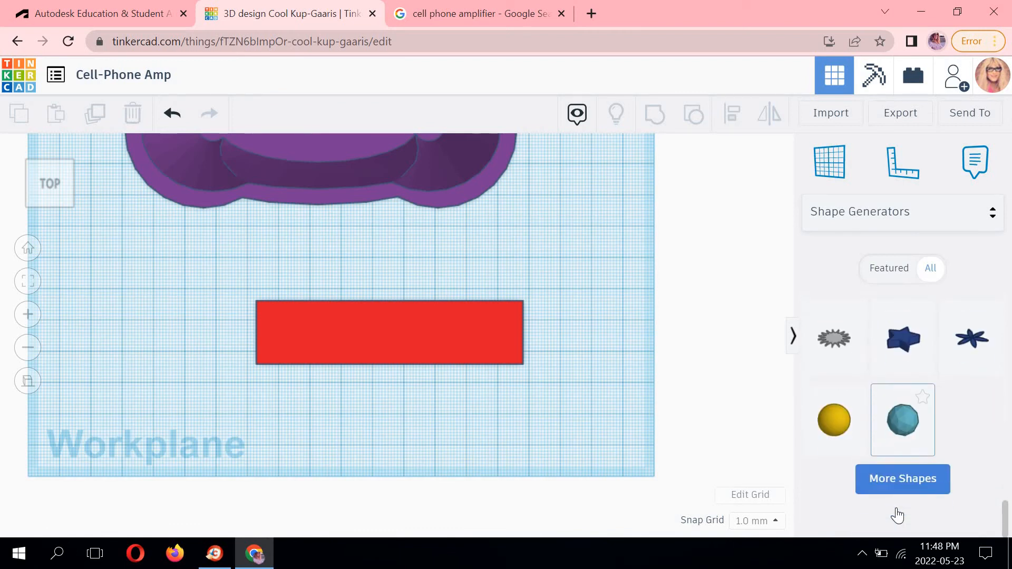
scroll(897, 503, up, 1)
click(897, 506)
scroll(891, 475, down, 1)
scroll(891, 474, down, 4)
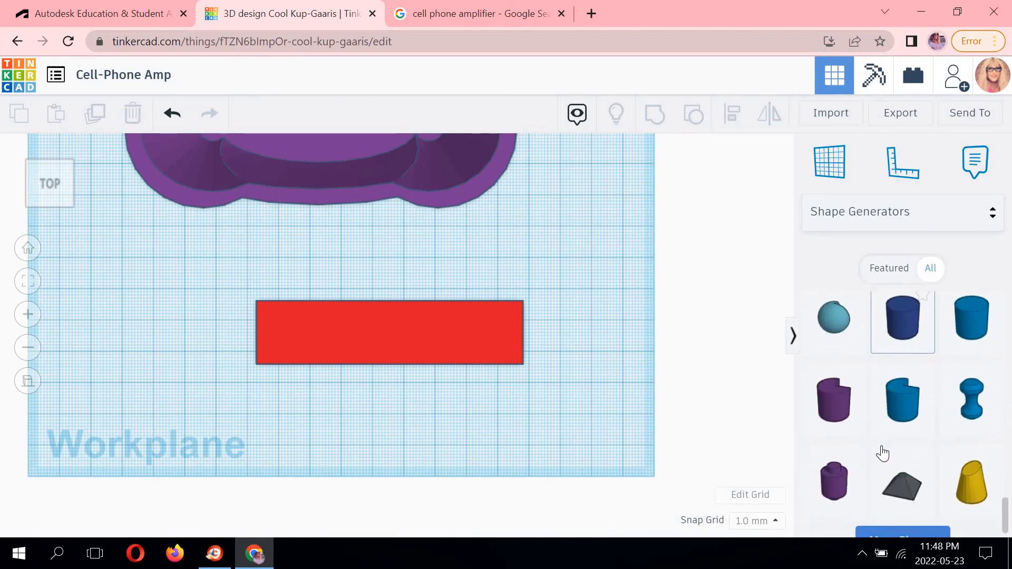
scroll(900, 511, up, 1)
click(900, 510)
scroll(904, 435, down, 5)
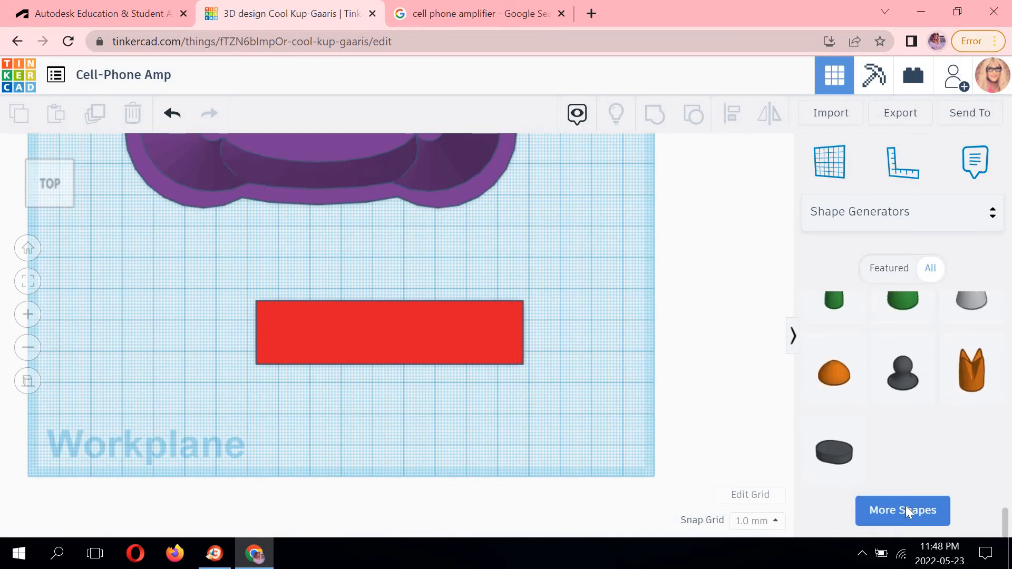
click(906, 508)
scroll(903, 475, down, 5)
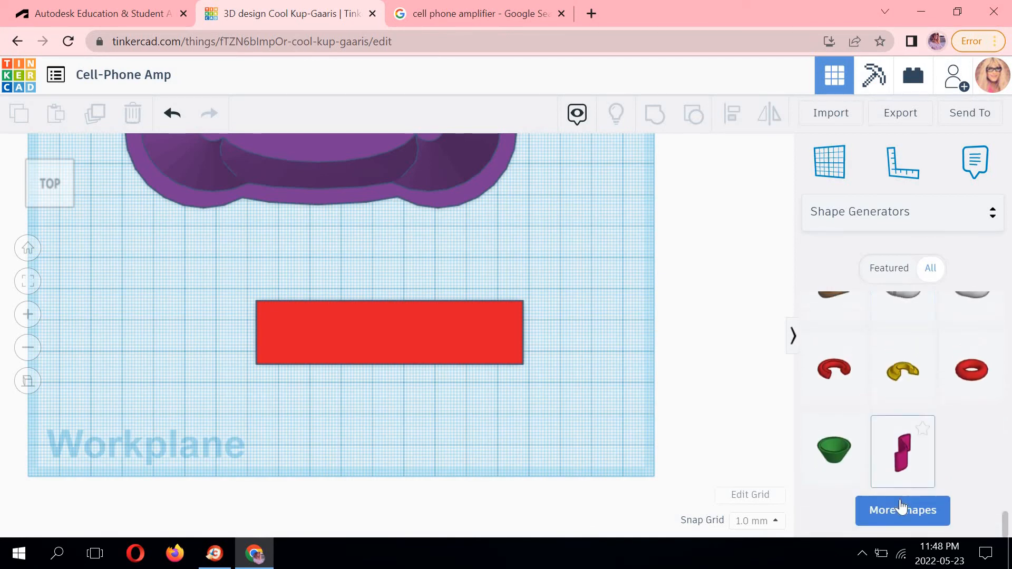
click(900, 509)
scroll(901, 475, down, 3)
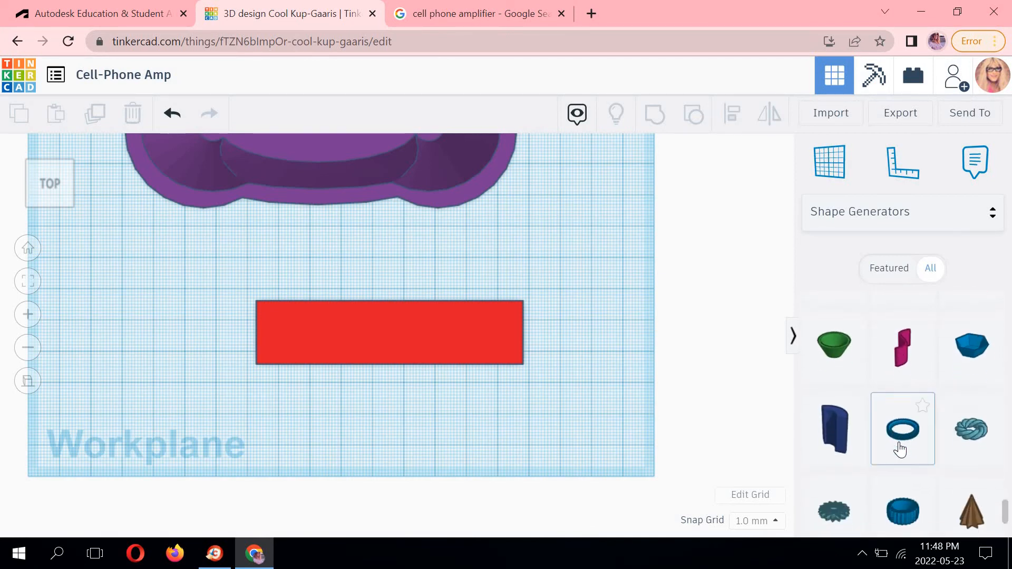
scroll(900, 474, down, 3)
click(904, 508)
scroll(902, 475, down, 2)
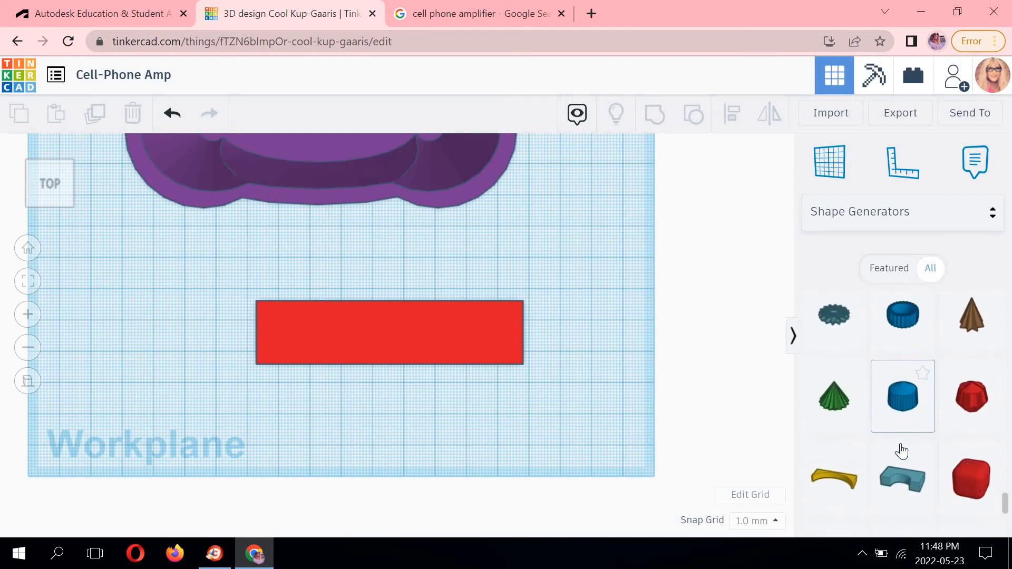
scroll(902, 453, down, 6)
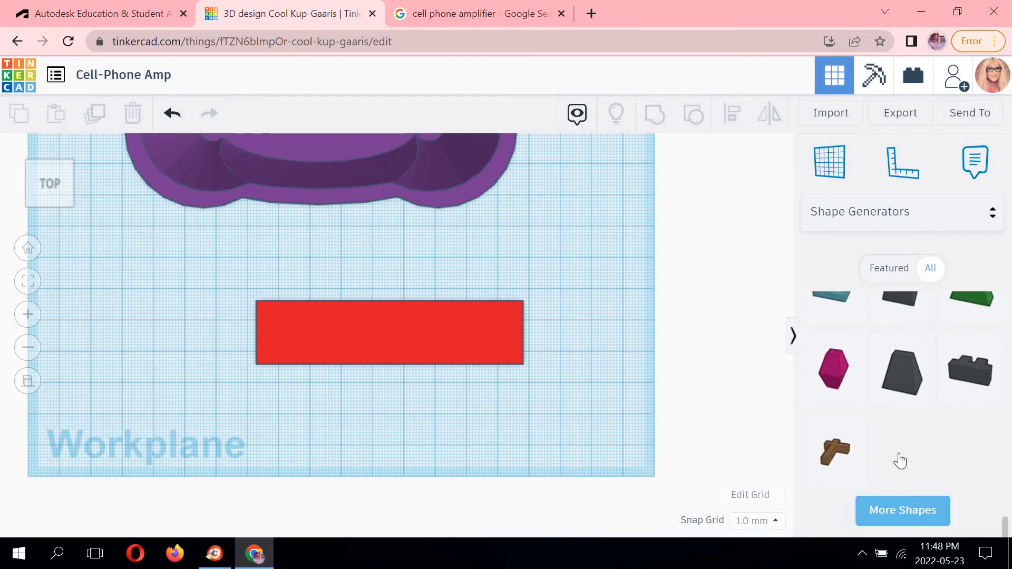
scroll(899, 453, down, 5)
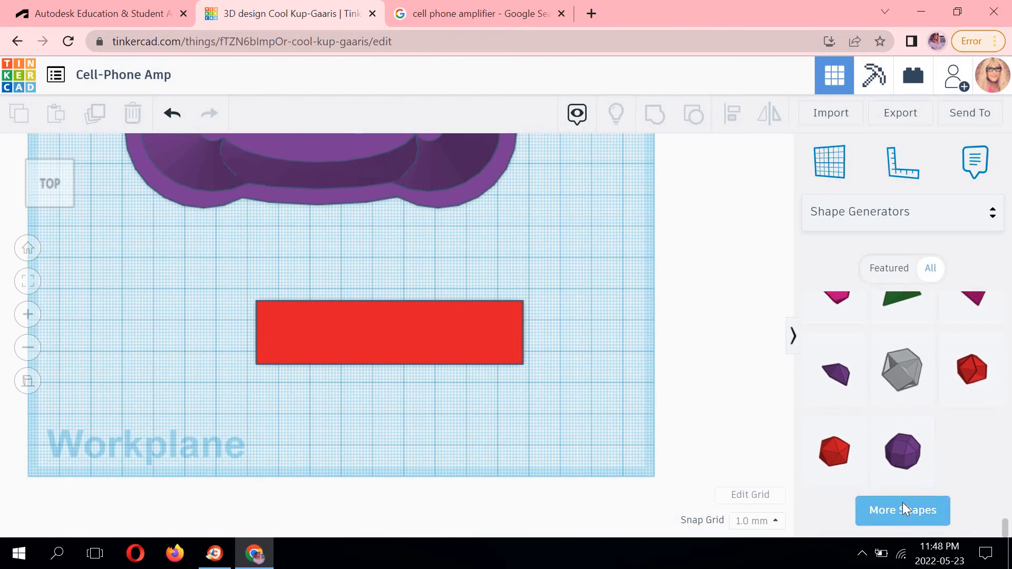
click(903, 509)
scroll(898, 454, down, 5)
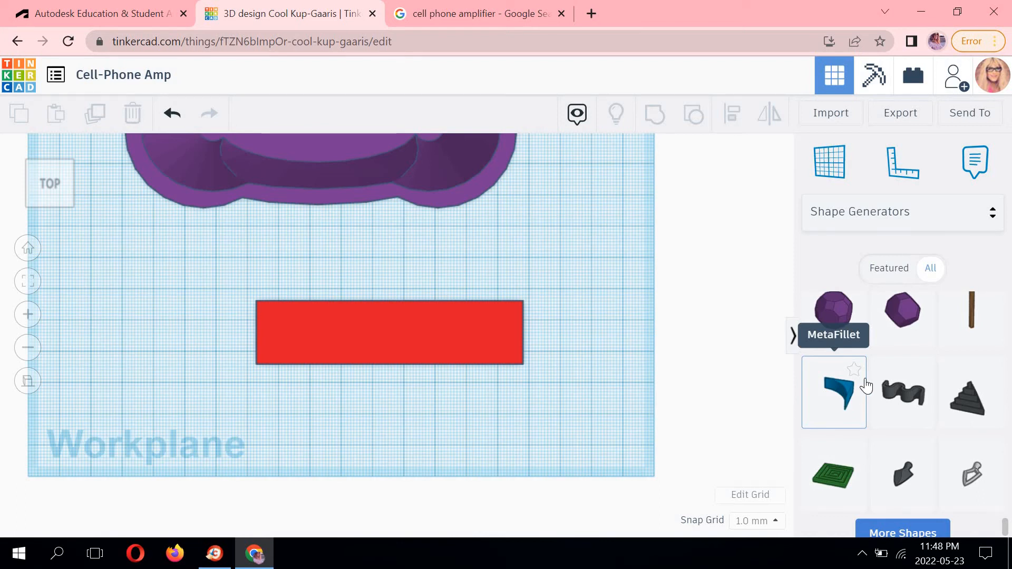
Mark the MetaFillet shape as a favorite and open the Favorites shape collection.
click(854, 370)
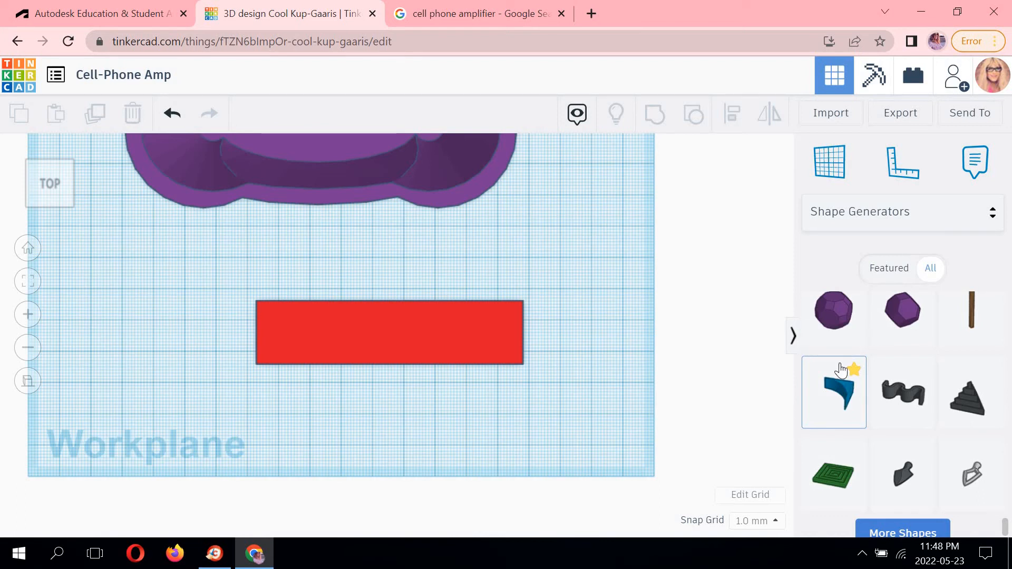
click(995, 214)
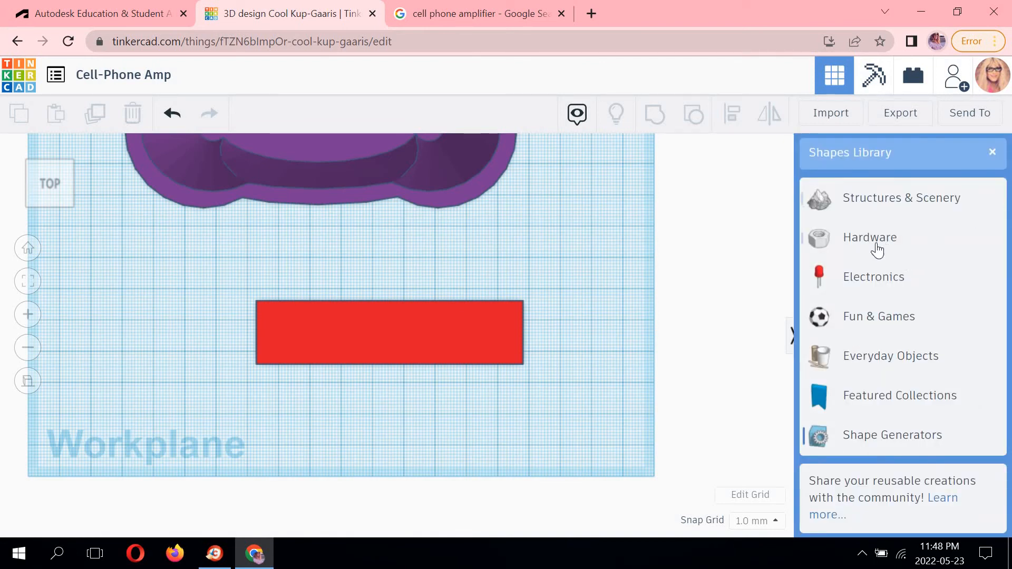
scroll(875, 252, up, 5)
click(868, 235)
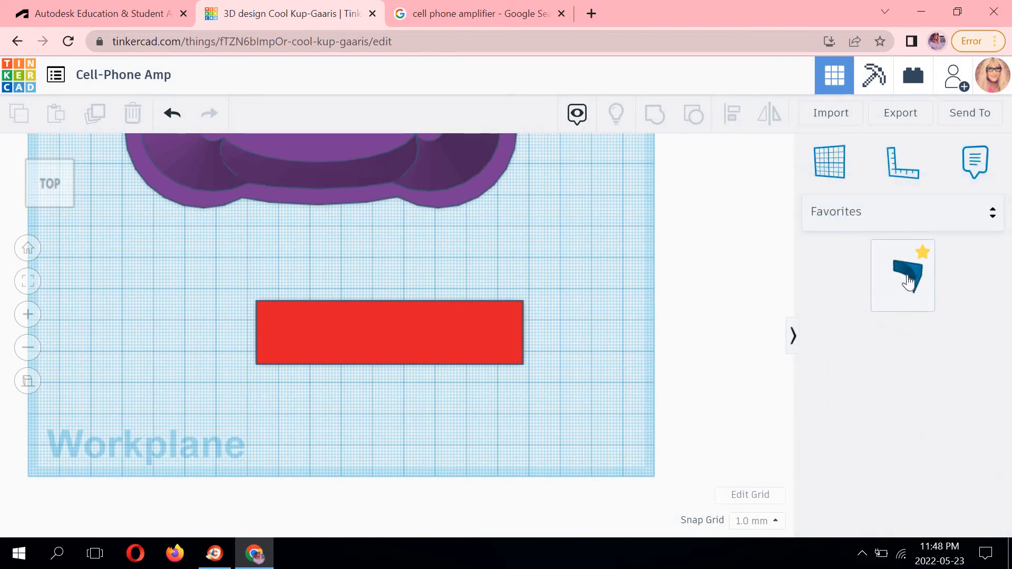
Place a MetaFillet shape on the workplane just beyond the box's right end and select it.
drag(918, 281, 545, 344)
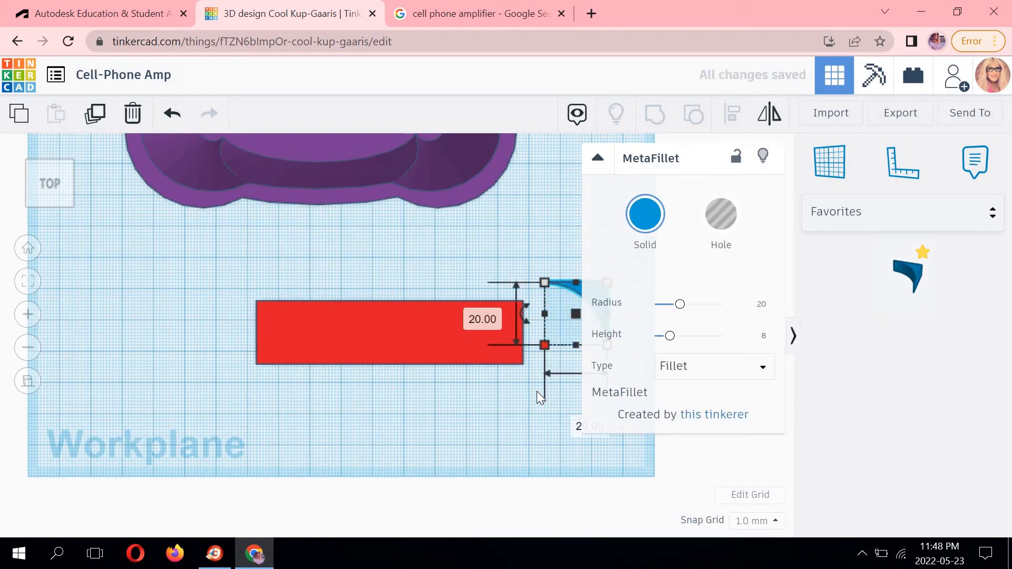
click(538, 392)
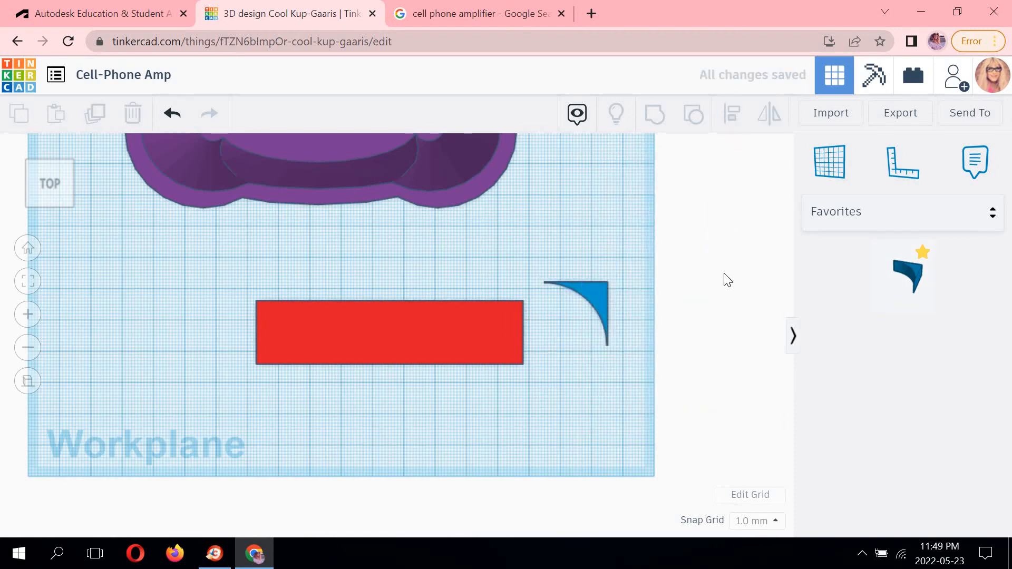
click(597, 298)
click(601, 280)
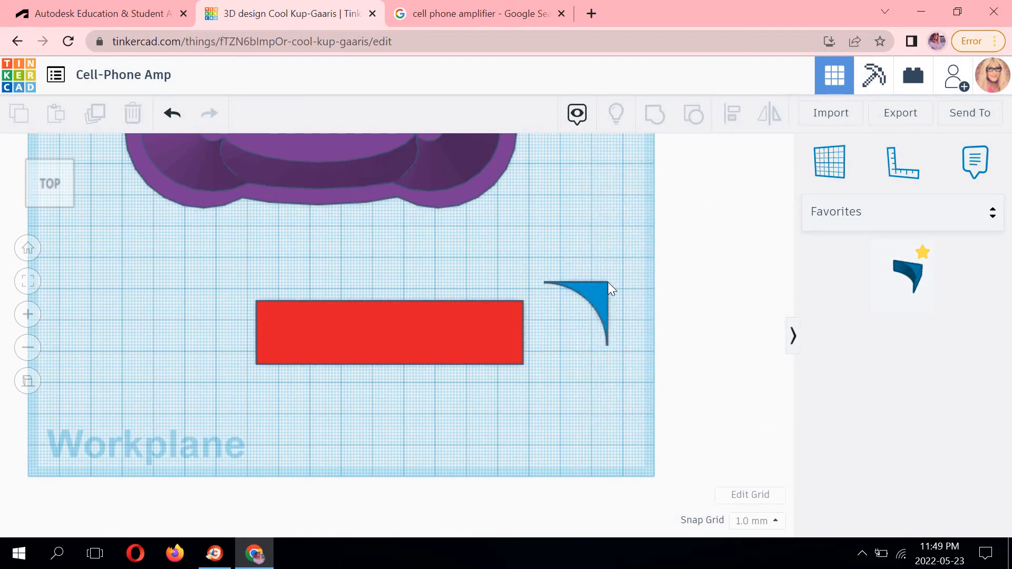
click(575, 282)
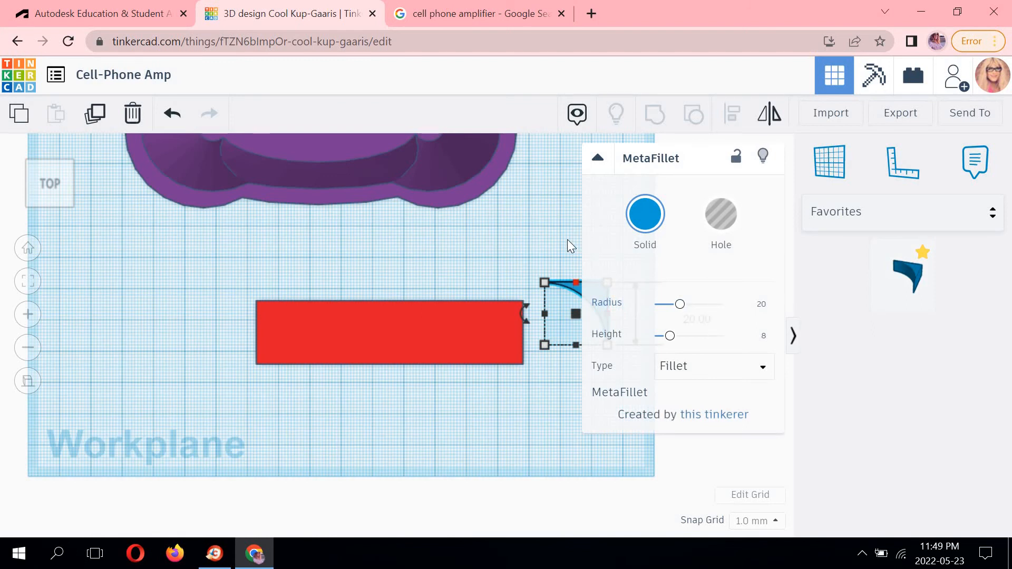
Set the MetaFillet's length to 10 mm.
middle_drag(383, 236, 287, 235)
click(513, 281)
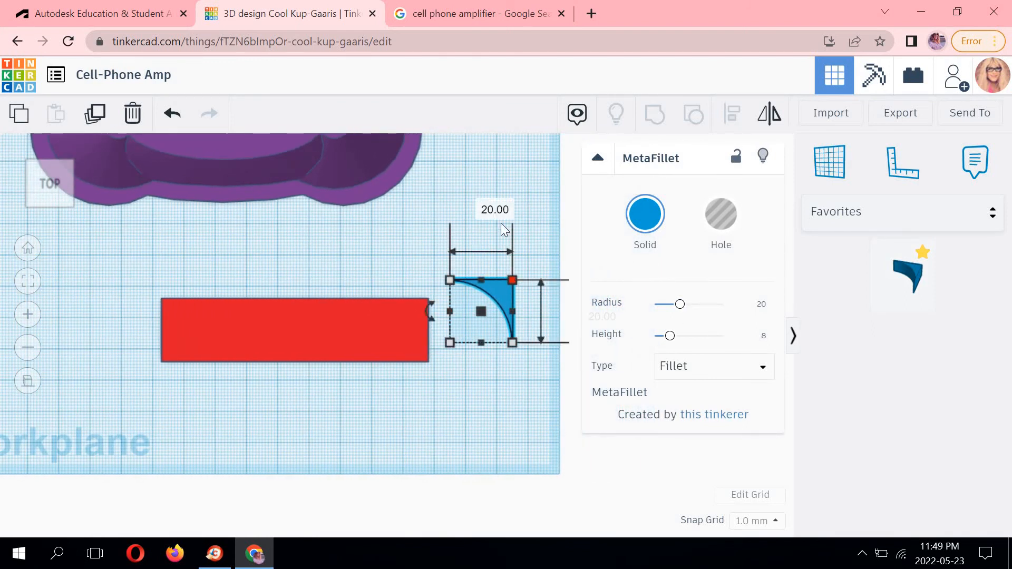
click(484, 203)
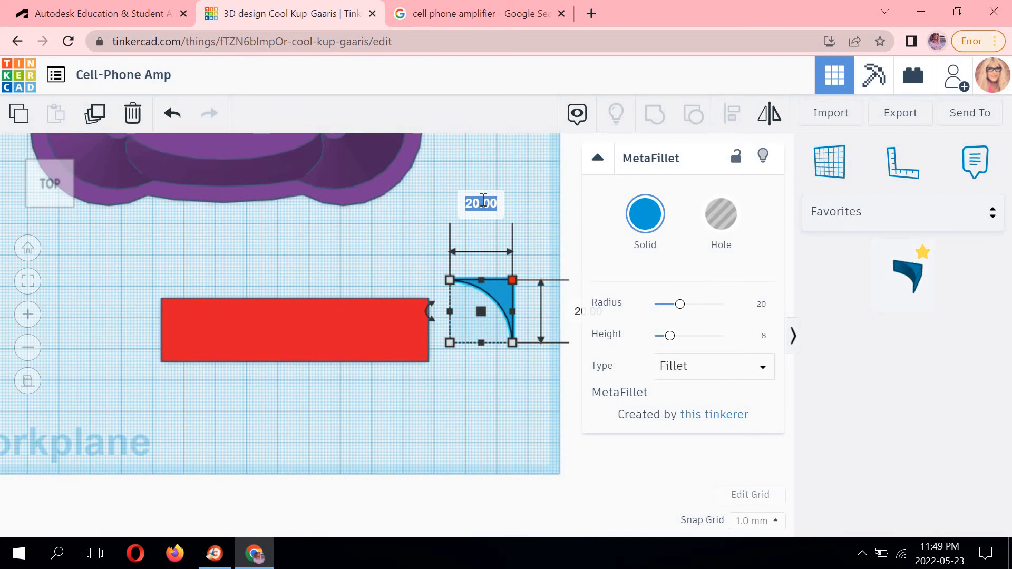
text(10)
key(Return)
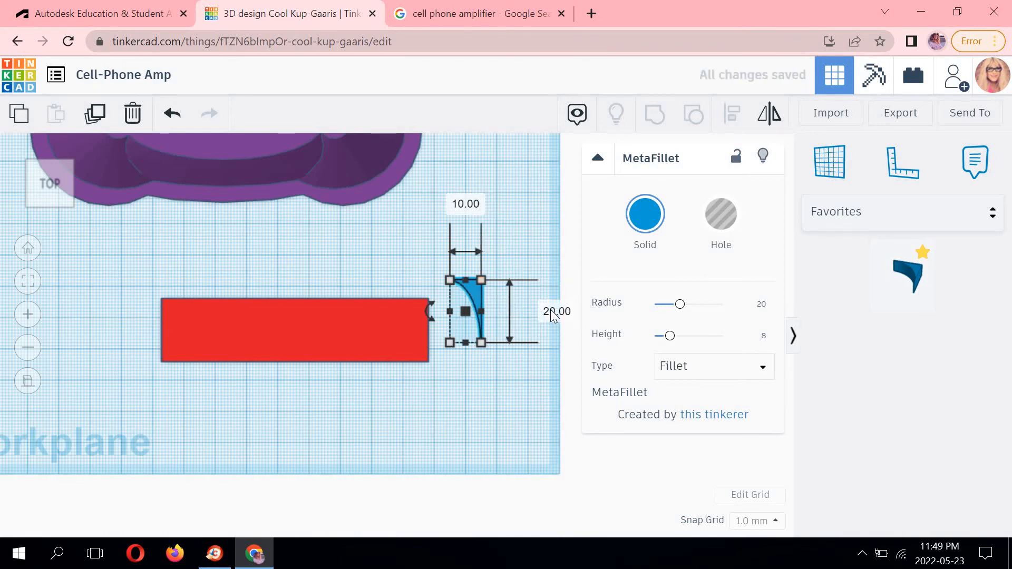
Set the MetaFillet's width to 10 mm.
click(553, 314)
text(10)
key(Return)
mouse_move(439, 376)
middle_down()
mouse_move(413, 358)
mouse_move(432, 358)
middle_up()
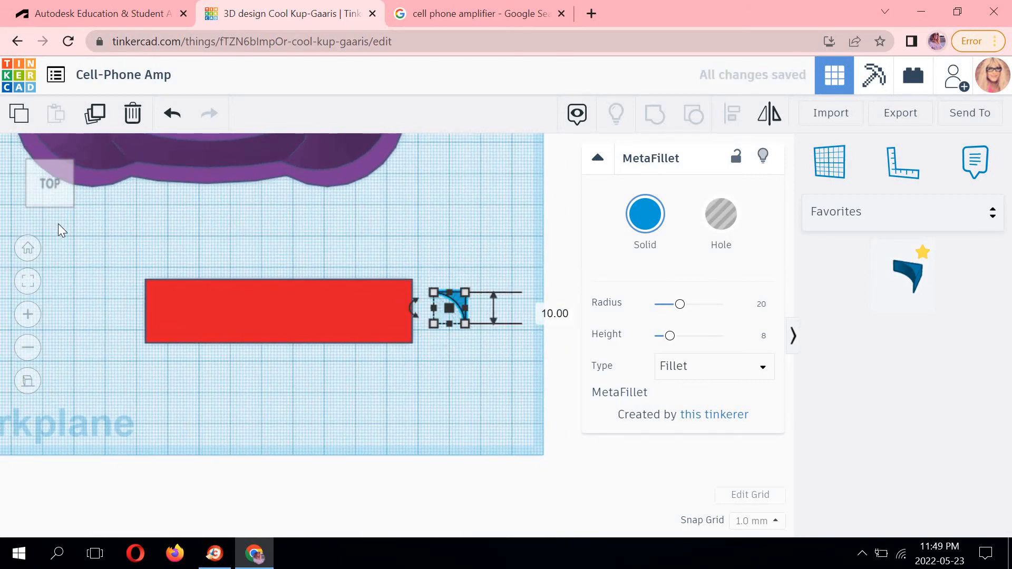
Set the MetaFillet's height to 20 mm.
click(47, 212)
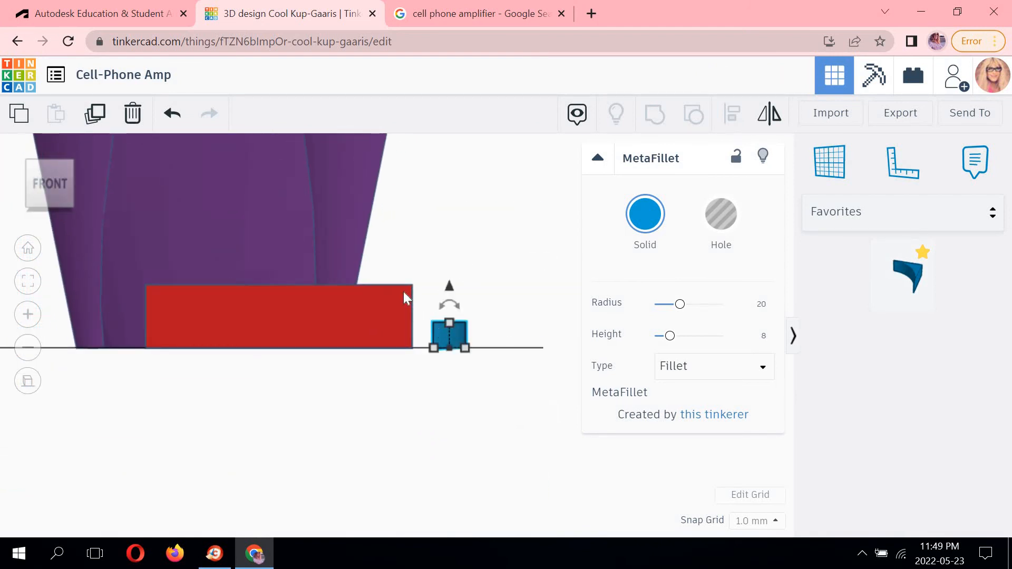
click(404, 300)
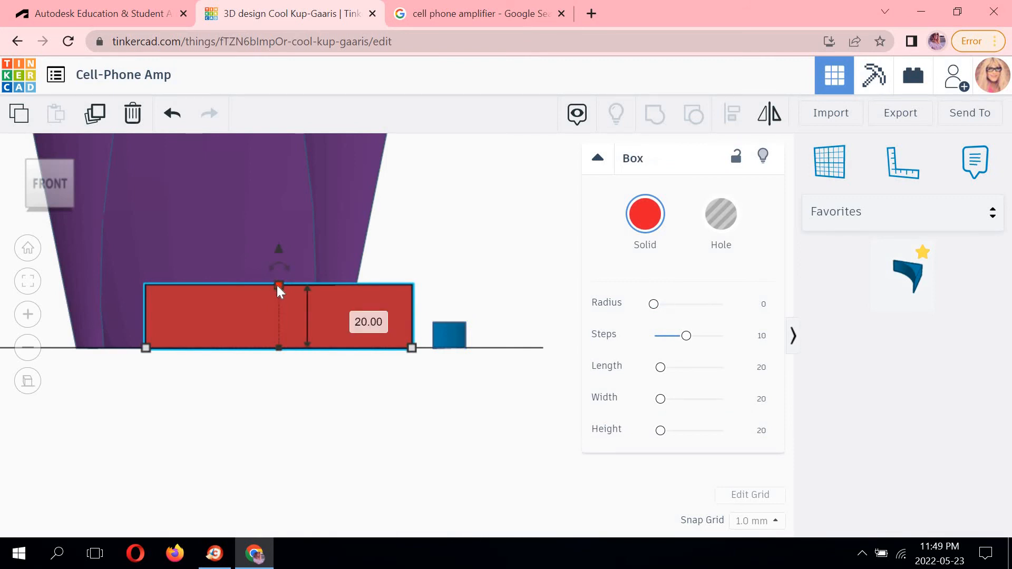
click(451, 336)
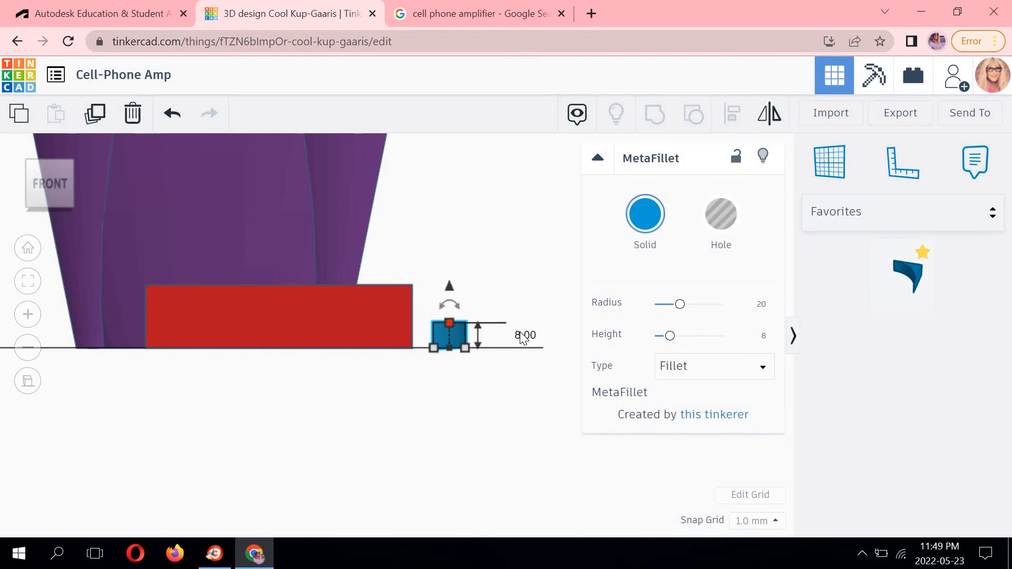
click(521, 335)
text(20)
key(Return)
click(522, 265)
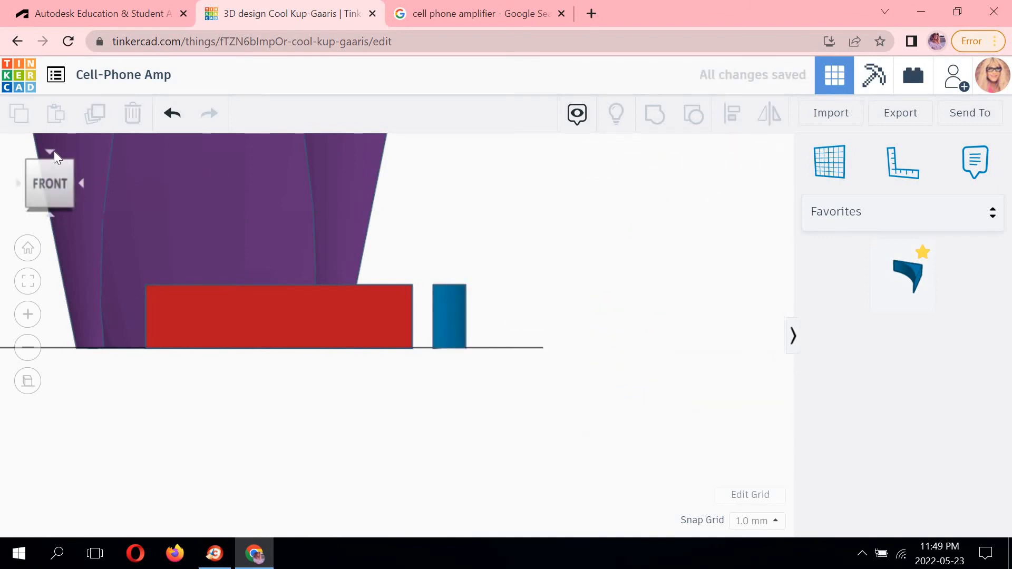
click(52, 163)
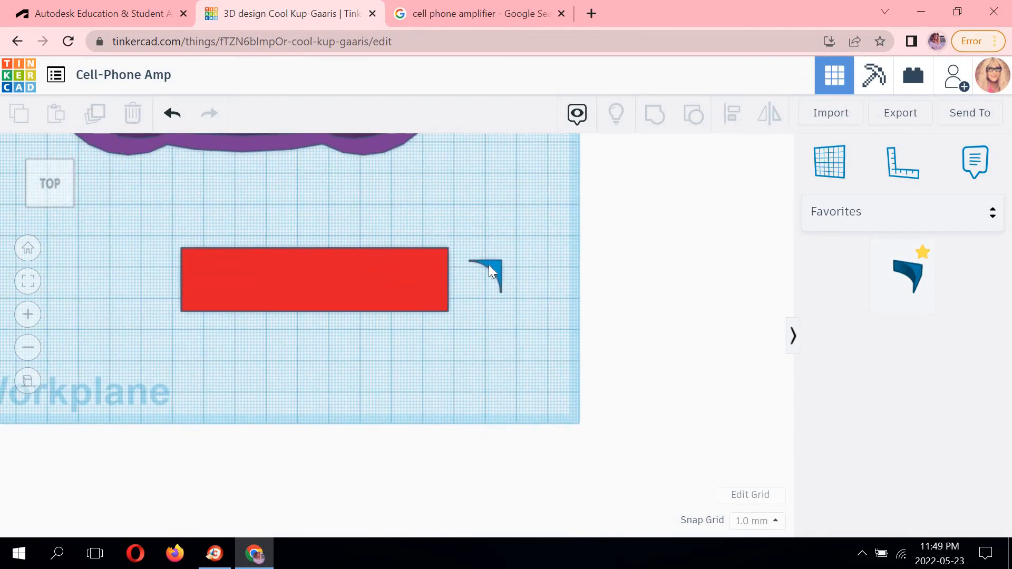
click(489, 265)
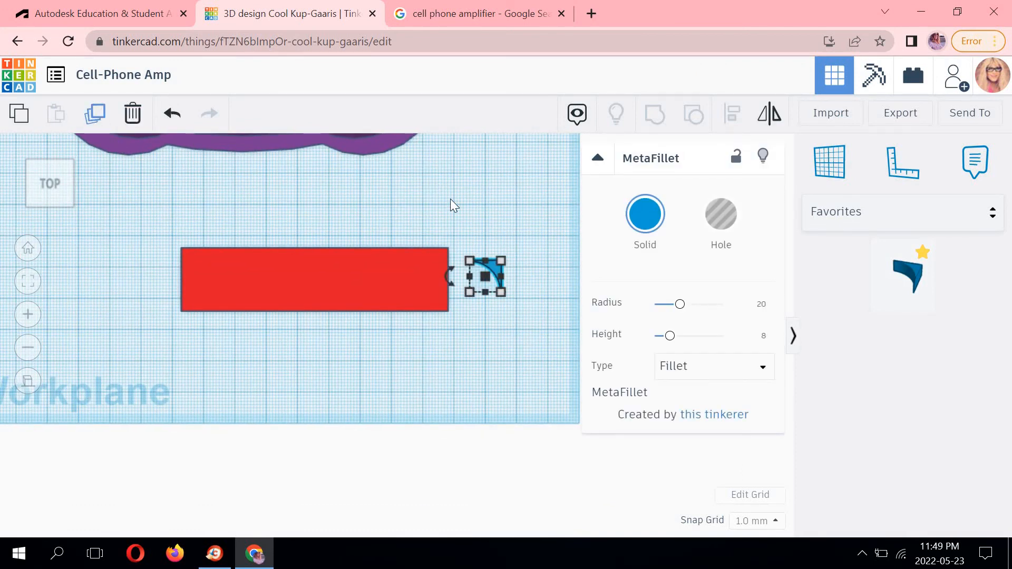
drag(488, 263, 533, 252)
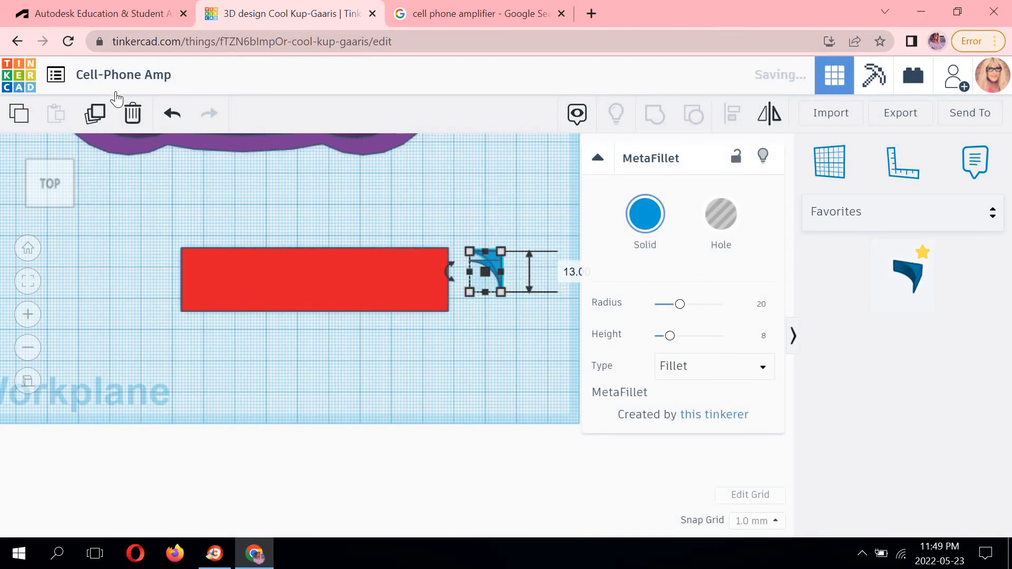
click(173, 113)
click(173, 113)
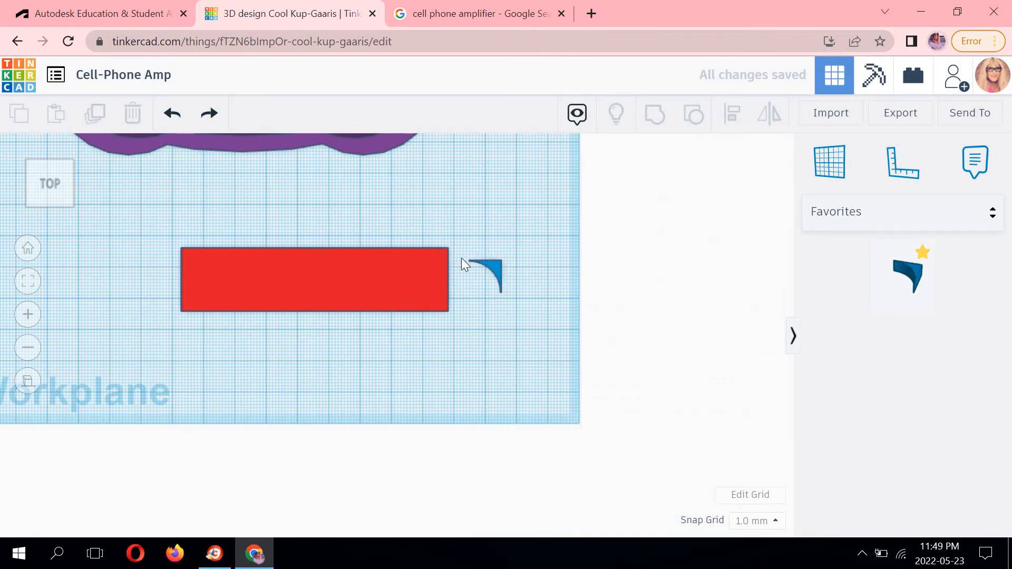
click(206, 112)
click(496, 266)
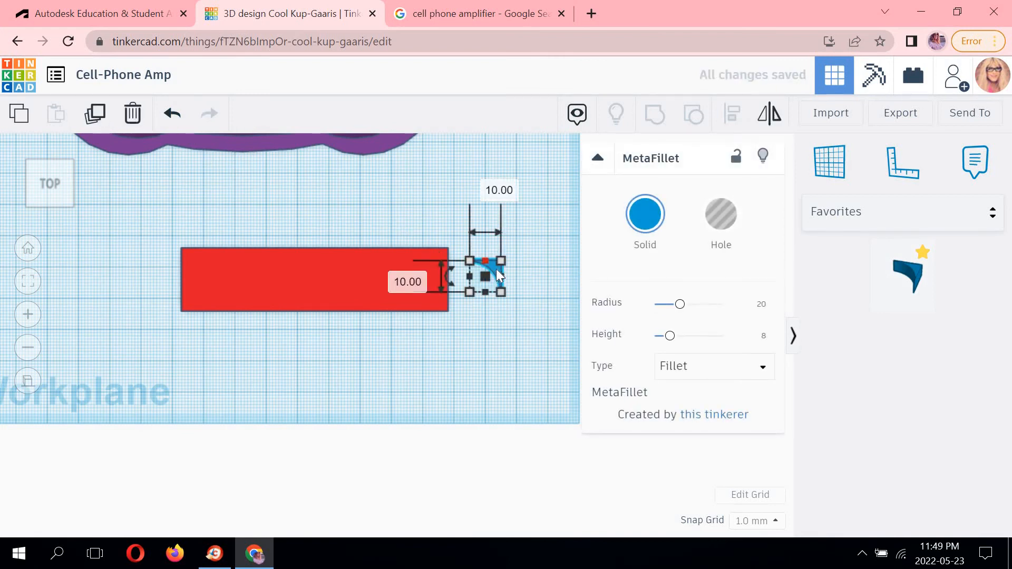
drag(536, 285, 522, 254)
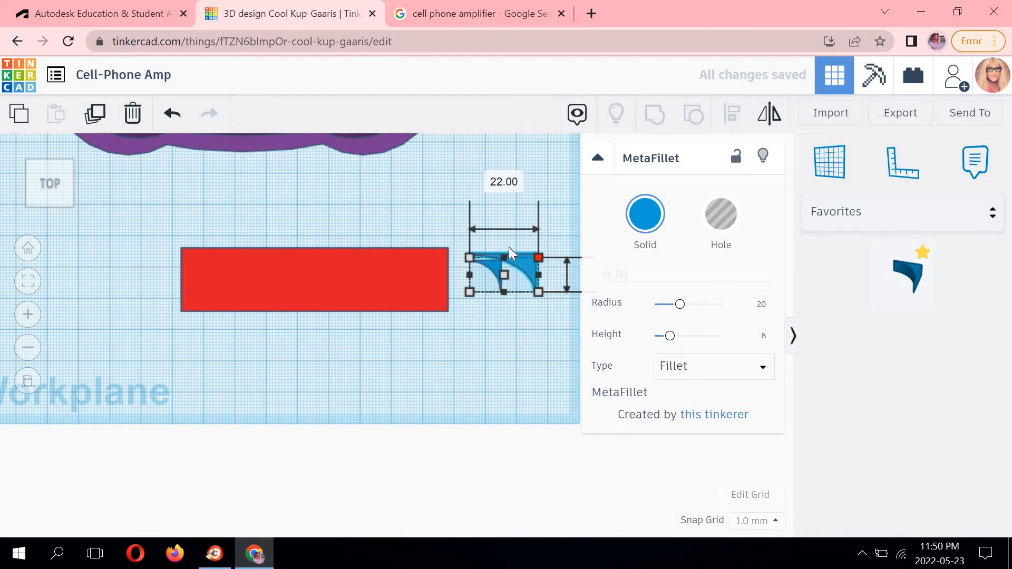
click(173, 115)
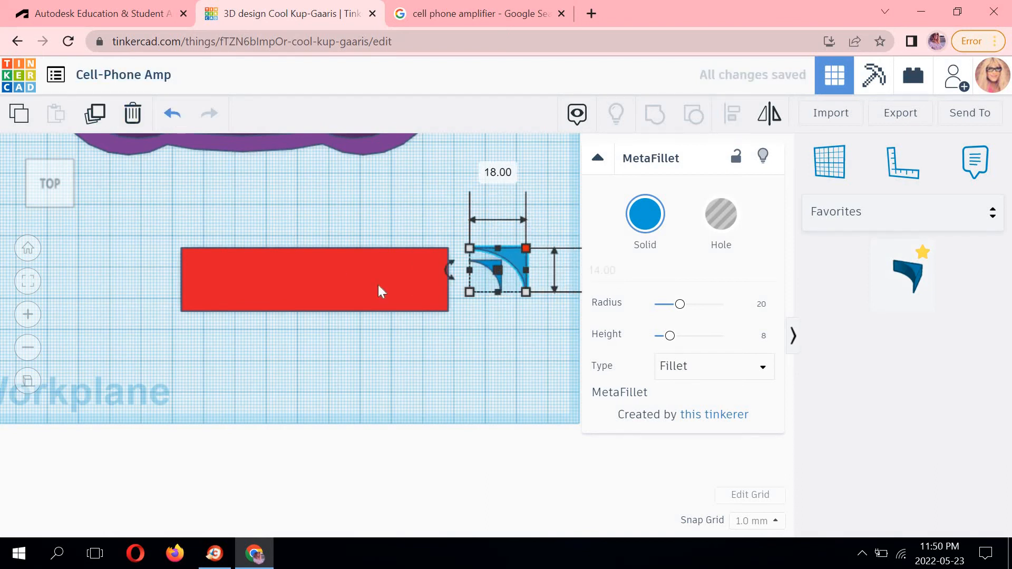
Duplicate the MetaFillet three times, spreading the copies beside the box.
click(512, 281)
scroll(515, 286, up, 2)
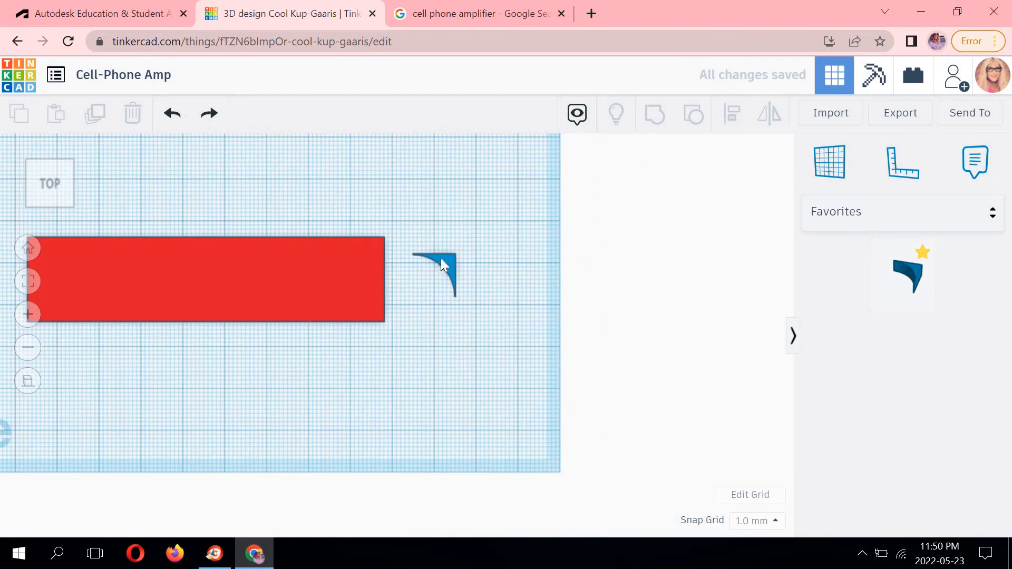
click(440, 259)
click(112, 112)
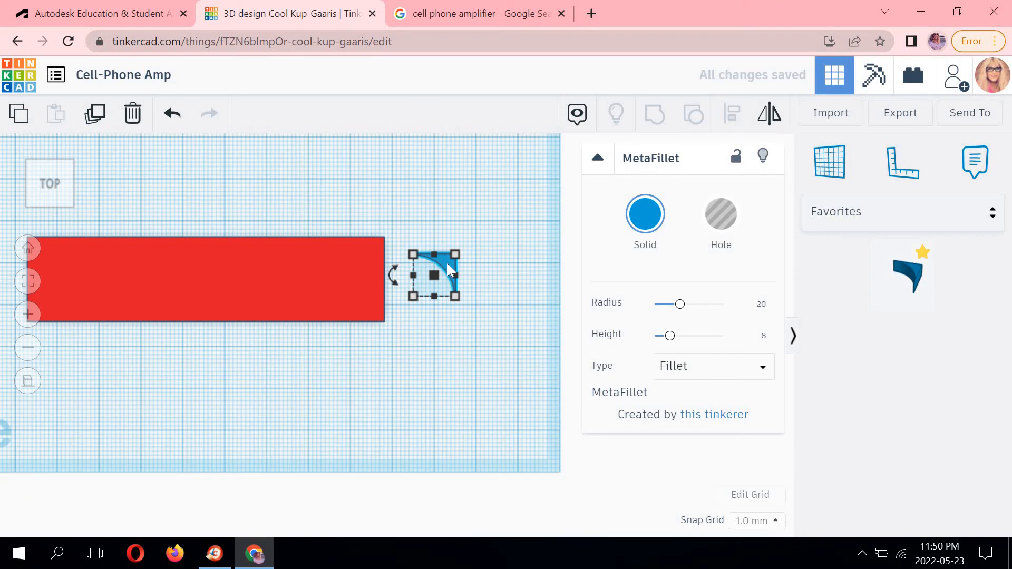
drag(447, 264, 512, 347)
click(513, 279)
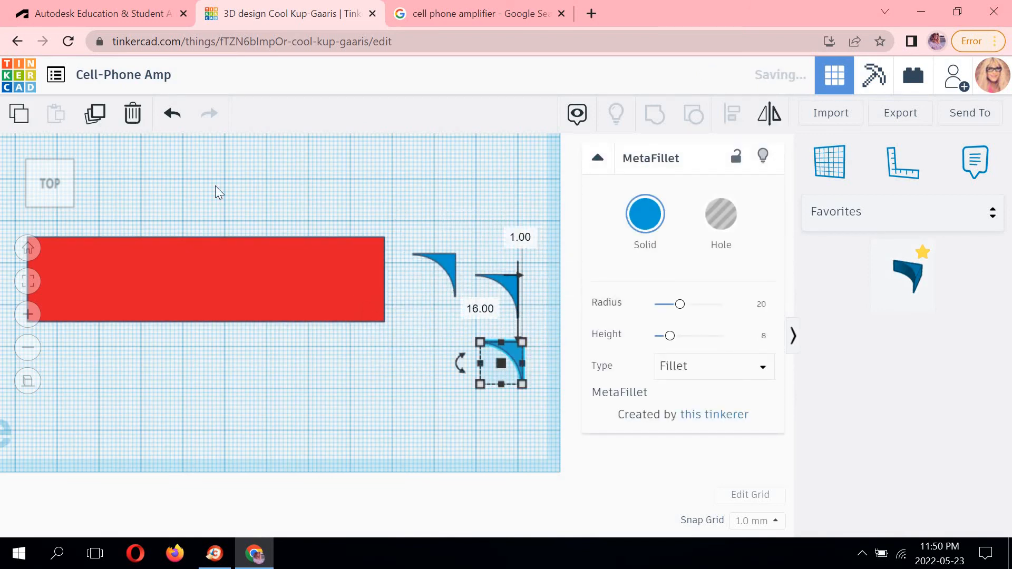
click(438, 319)
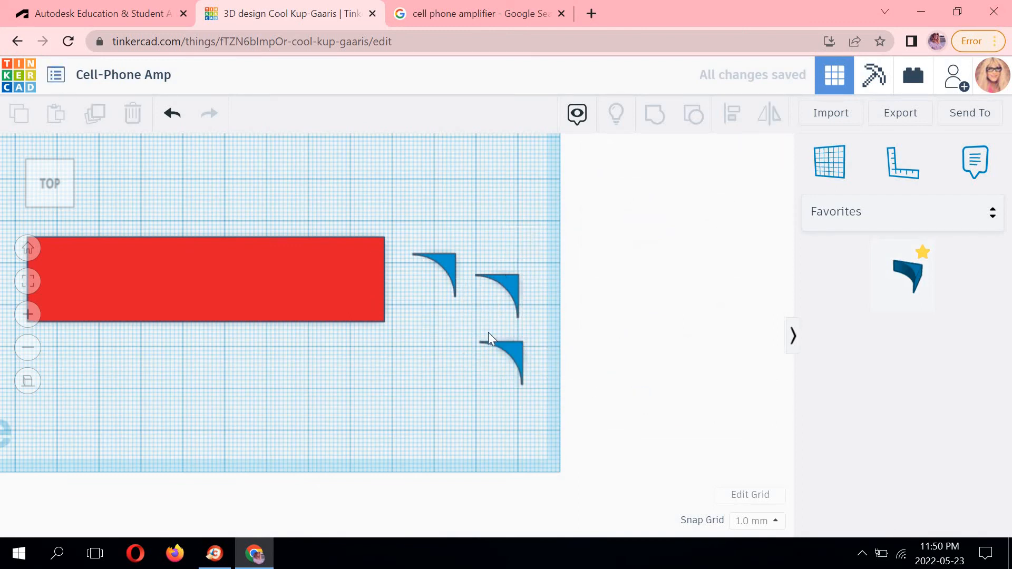
click(157, 113)
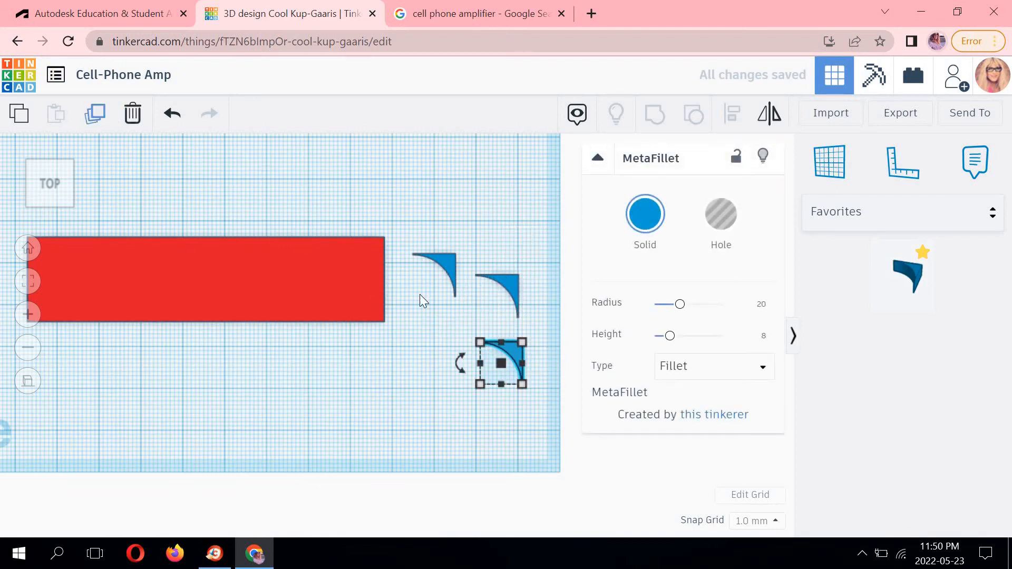
drag(512, 352, 421, 382)
click(487, 204)
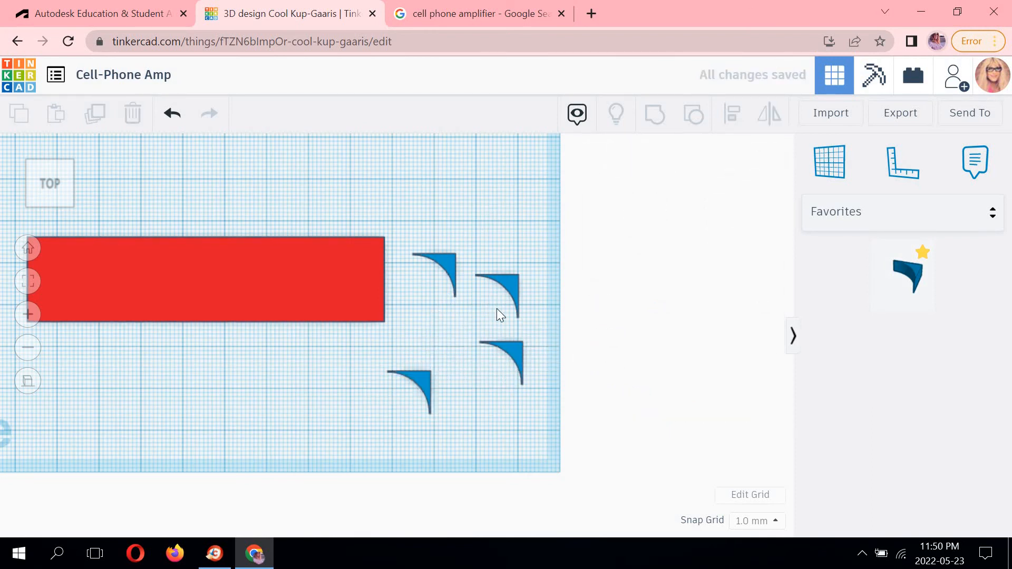
Move one MetaFillet onto the box's top-right corner.
middle_drag(497, 308, 635, 316)
click(560, 254)
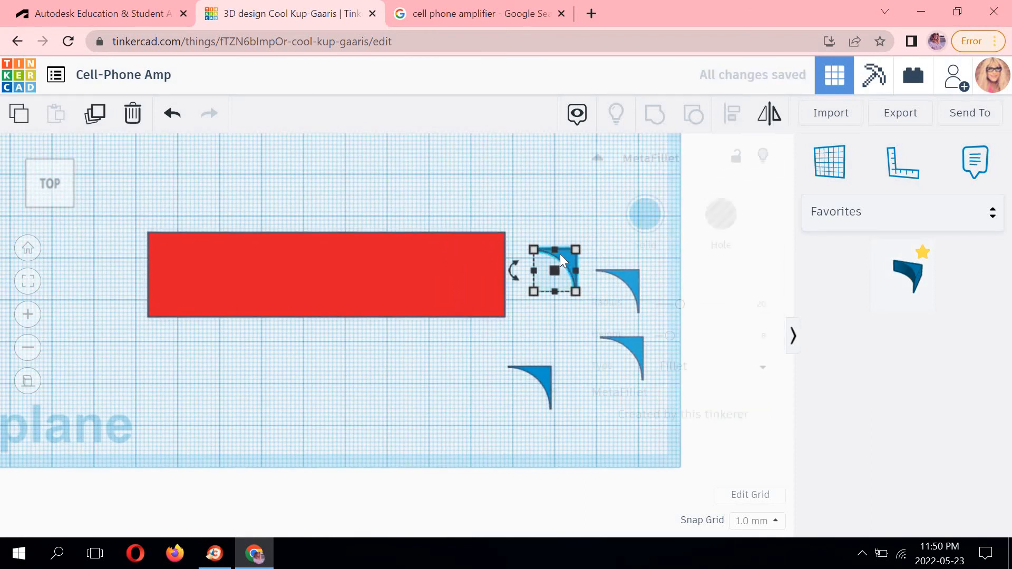
click(556, 220)
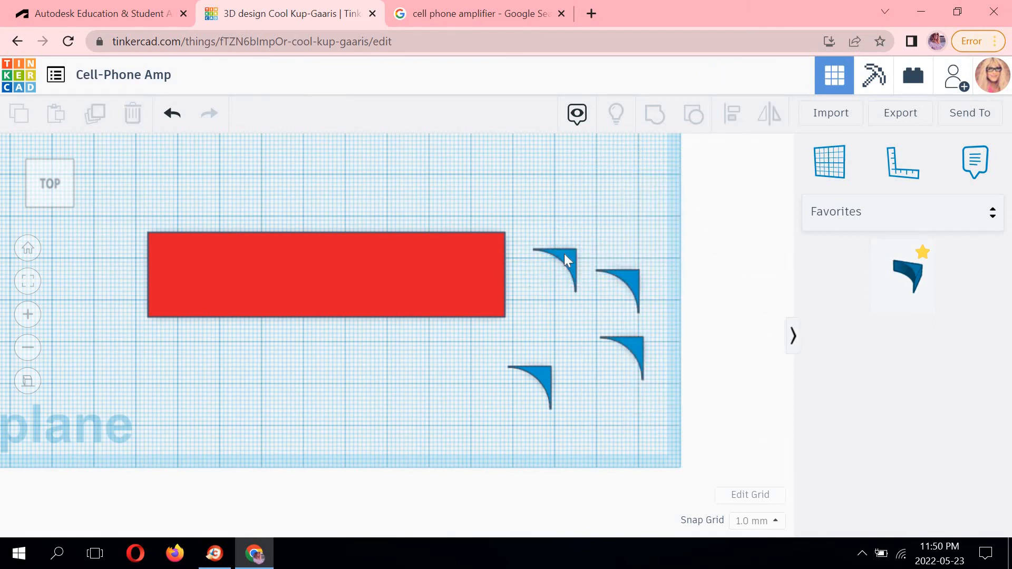
middle_drag(510, 194, 451, 248)
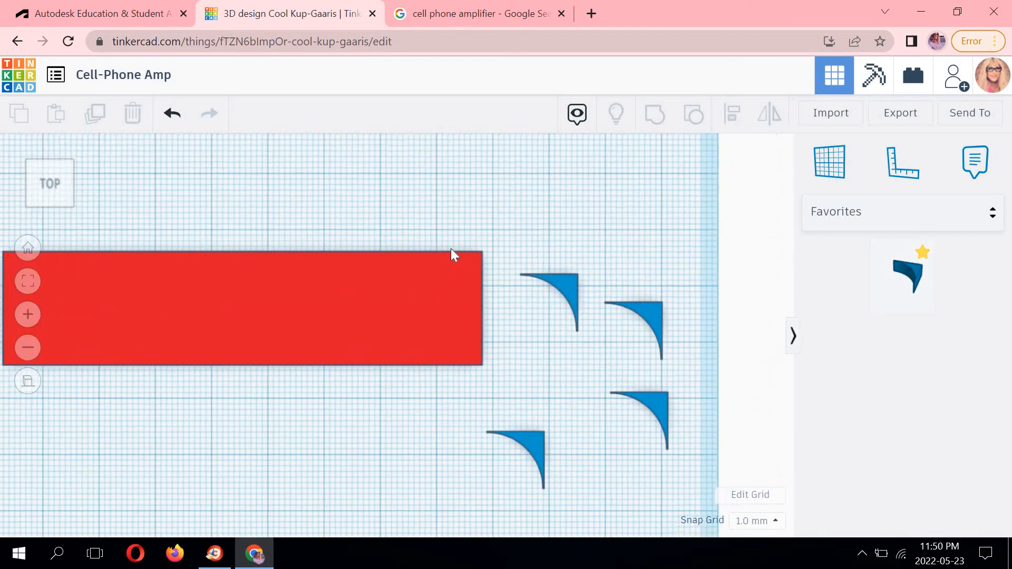
scroll(452, 248, up, 2)
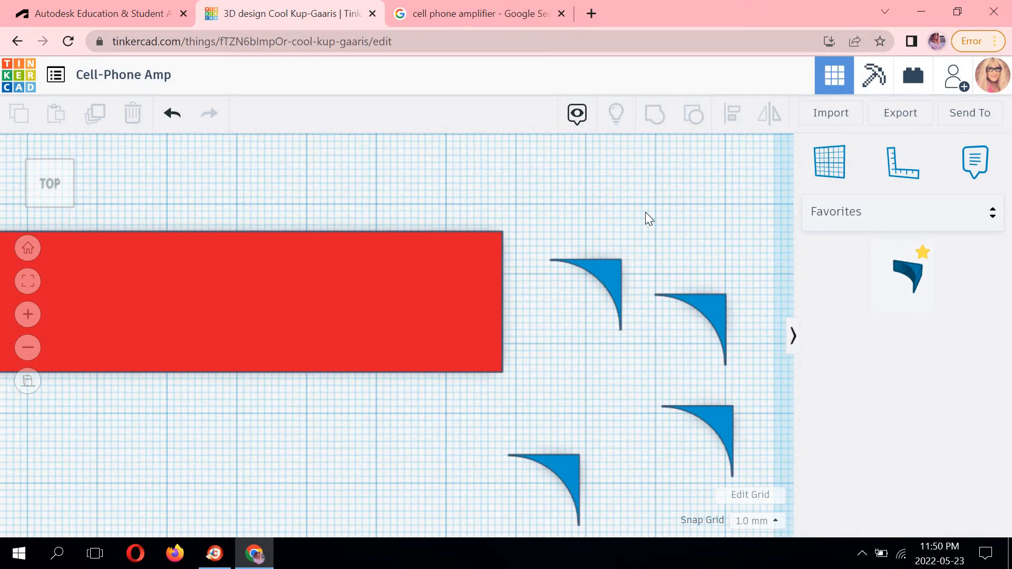
drag(606, 268, 488, 239)
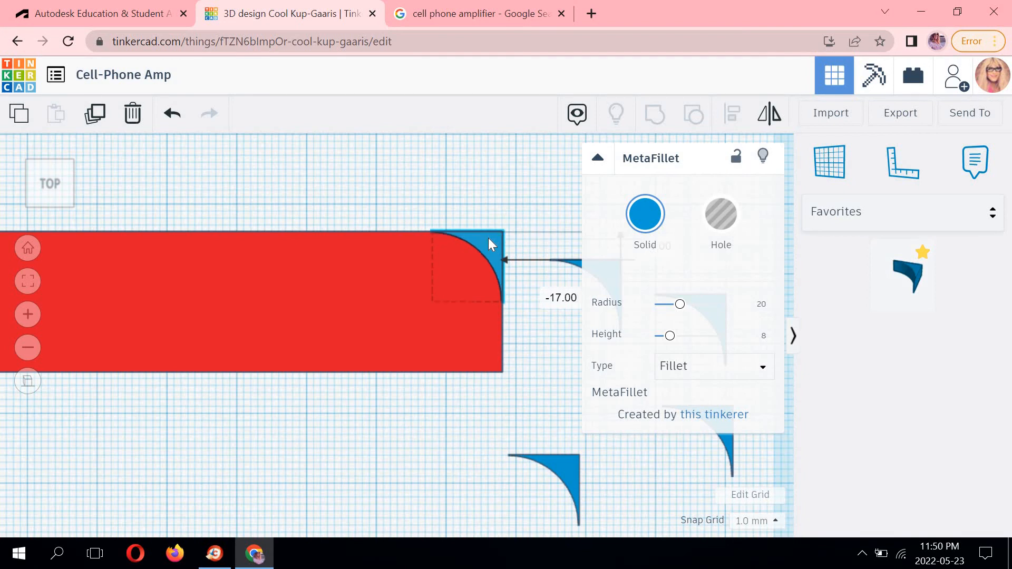
click(494, 189)
Rotate another MetaFillet by -180 degrees.
scroll(492, 205, up, 2)
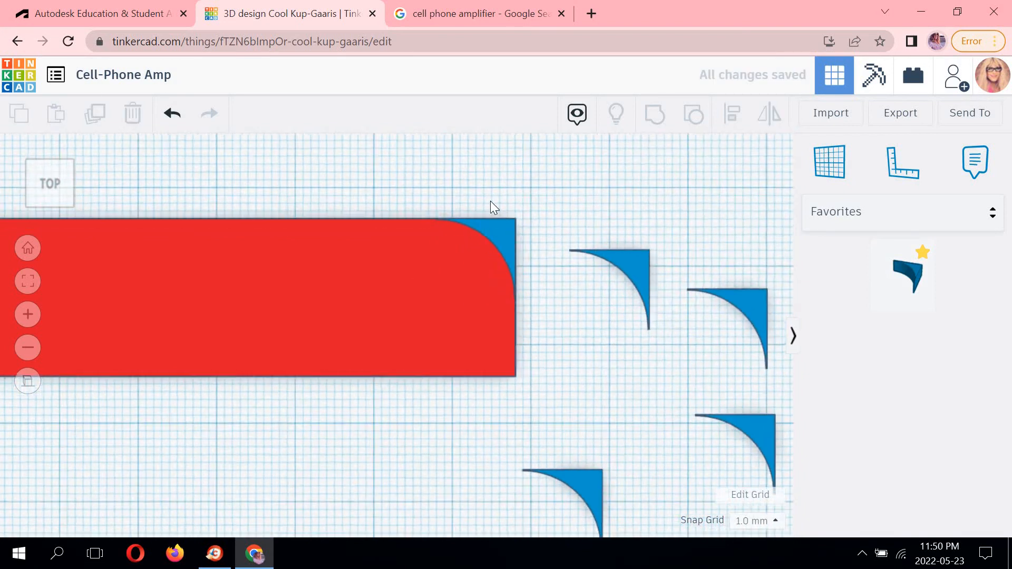
scroll(549, 400, down, 3)
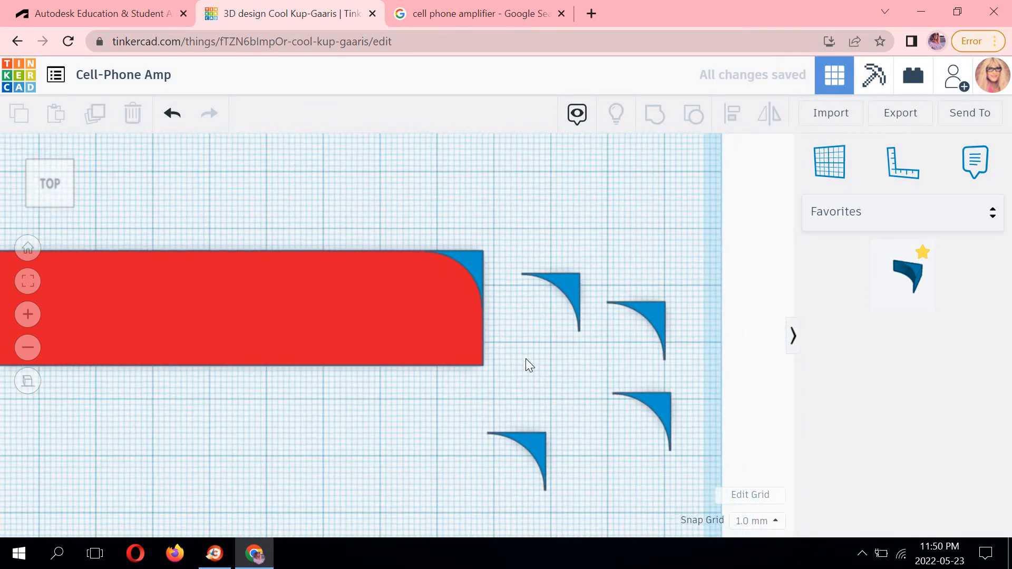
middle_drag(574, 356, 605, 355)
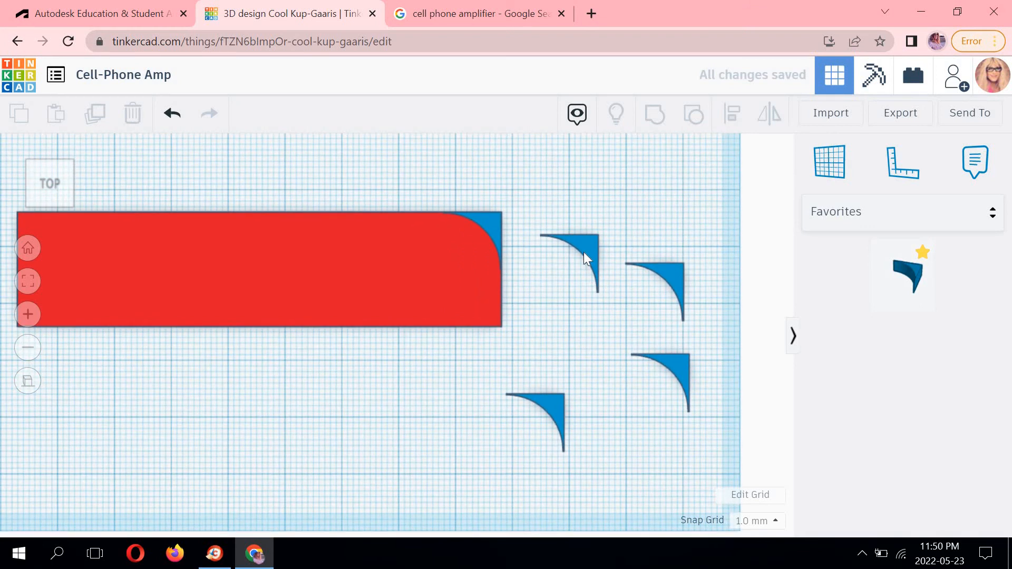
middle_drag(542, 311, 671, 314)
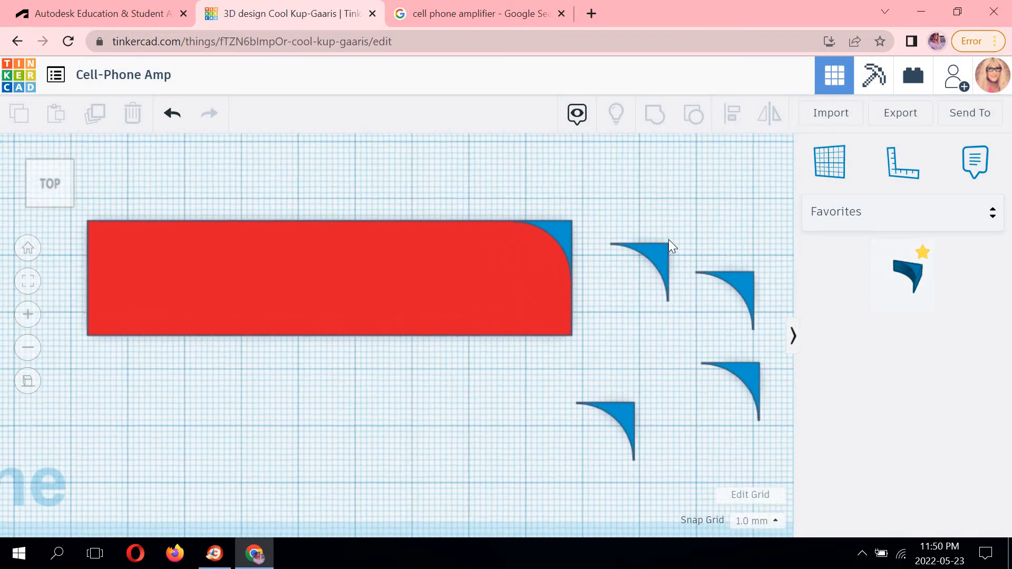
click(660, 253)
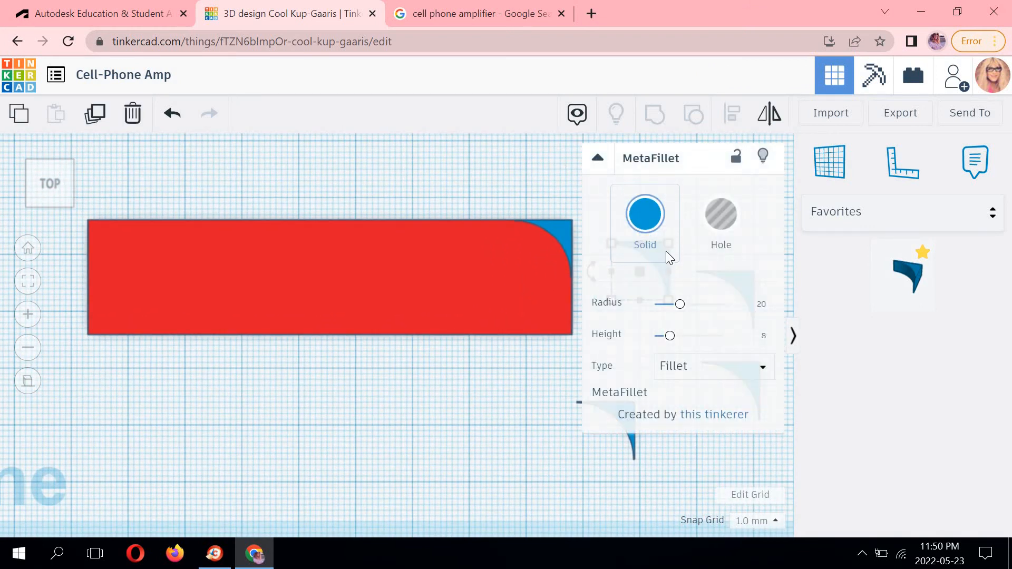
click(536, 203)
middle_drag(535, 203, 240, 194)
click(502, 249)
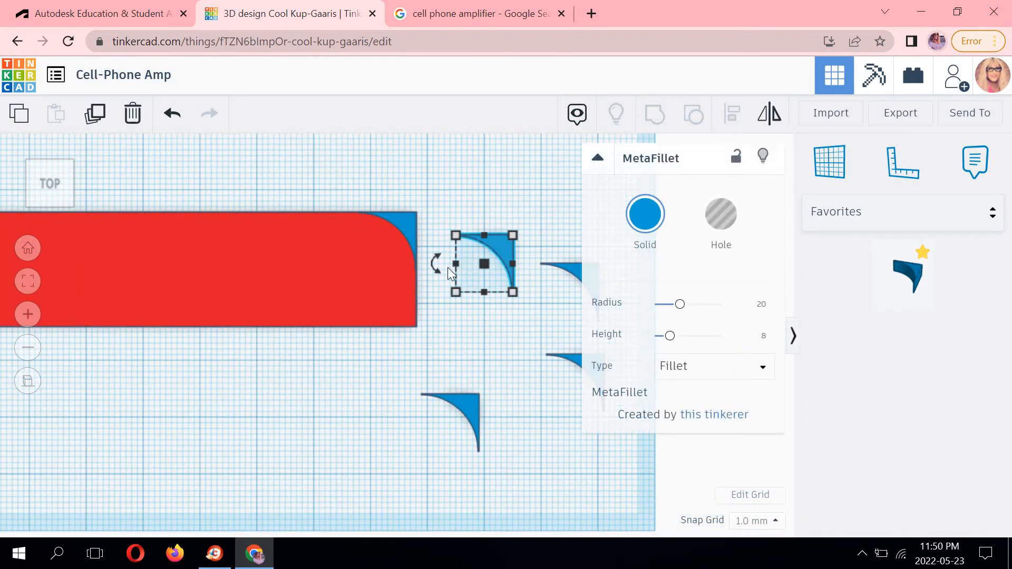
click(436, 261)
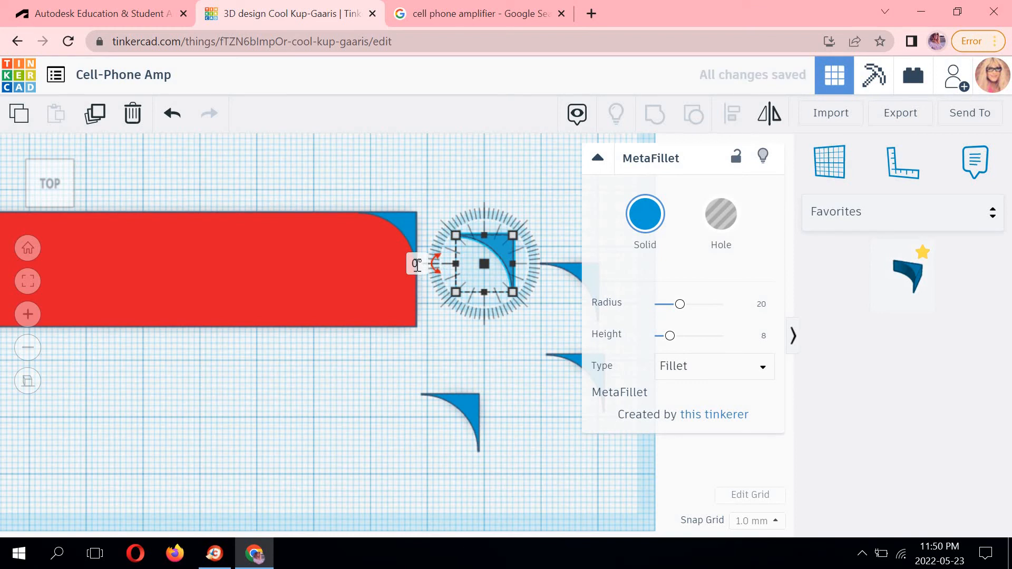
click(416, 264)
text(-180)
key(Return)
click(419, 335)
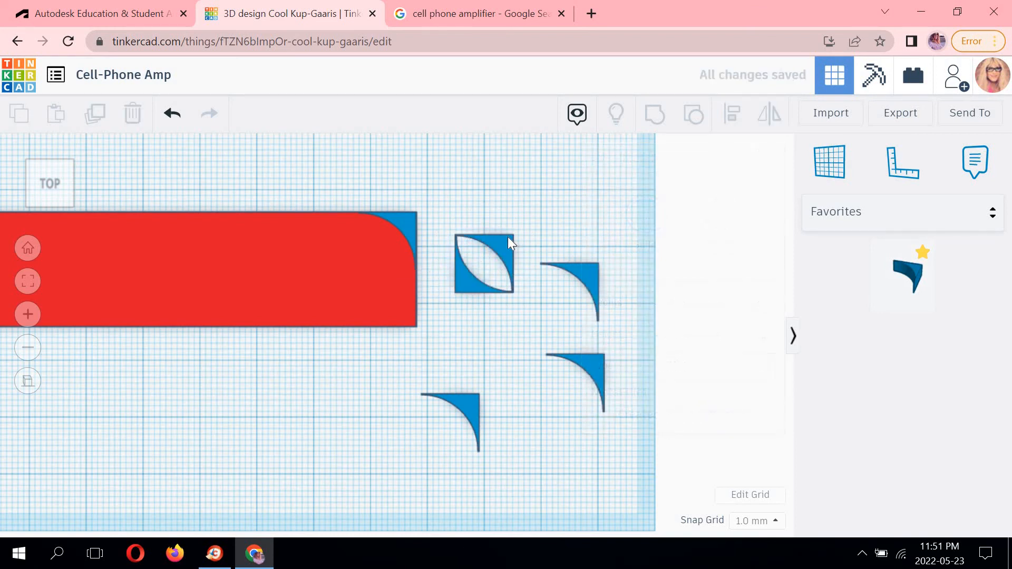
Delete the overlapping fillet copy and move the rotated fillet onto the box's bottom-left corner.
click(498, 242)
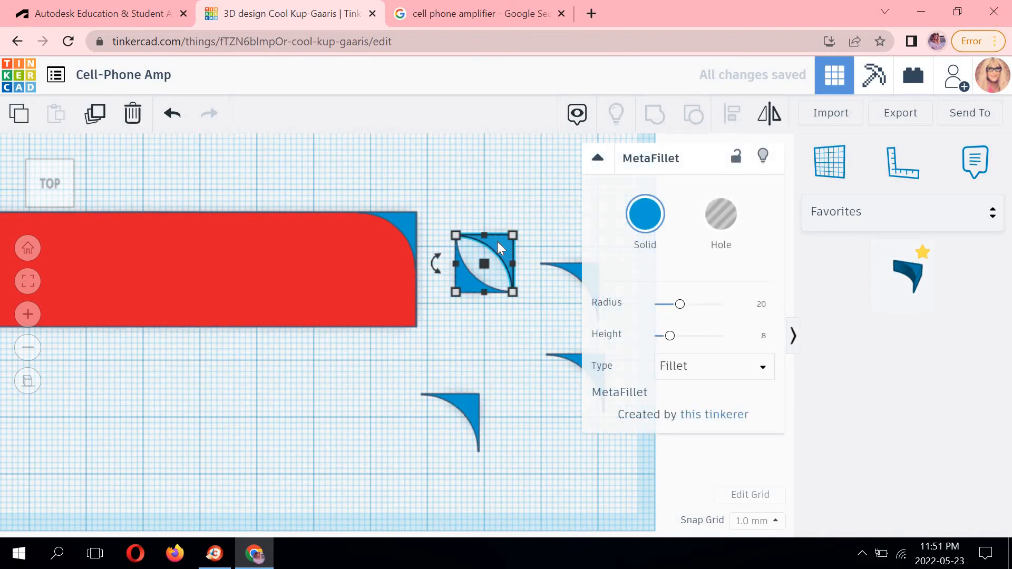
key(Delete)
middle_drag(748, 304, 821, 286)
drag(682, 251, 160, 286)
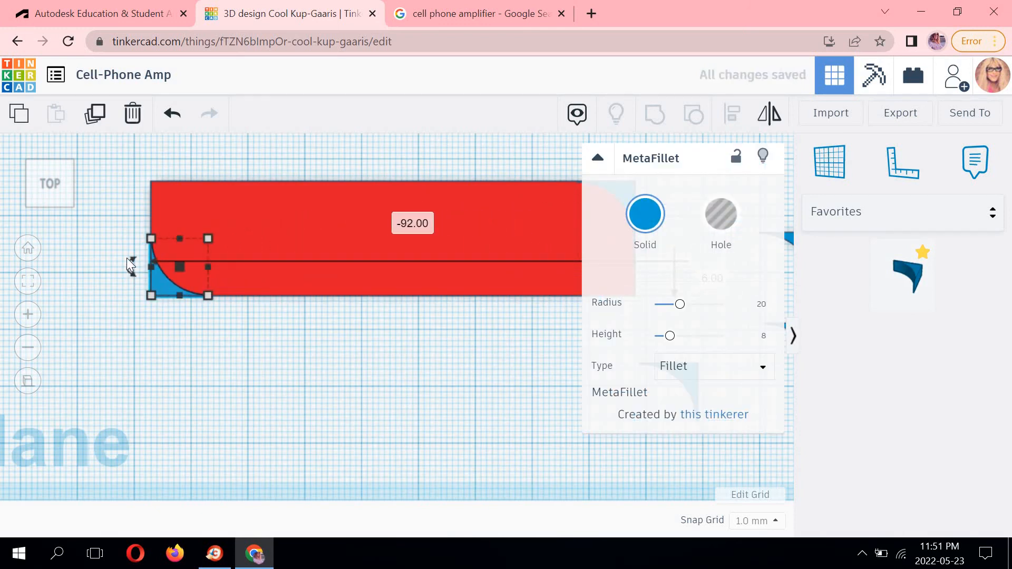
click(113, 289)
Rotate one of the spare MetaFillets by -90 degrees.
scroll(113, 290, up, 5)
middle_drag(542, 378, 657, 407)
middle_drag(553, 405, 420, 400)
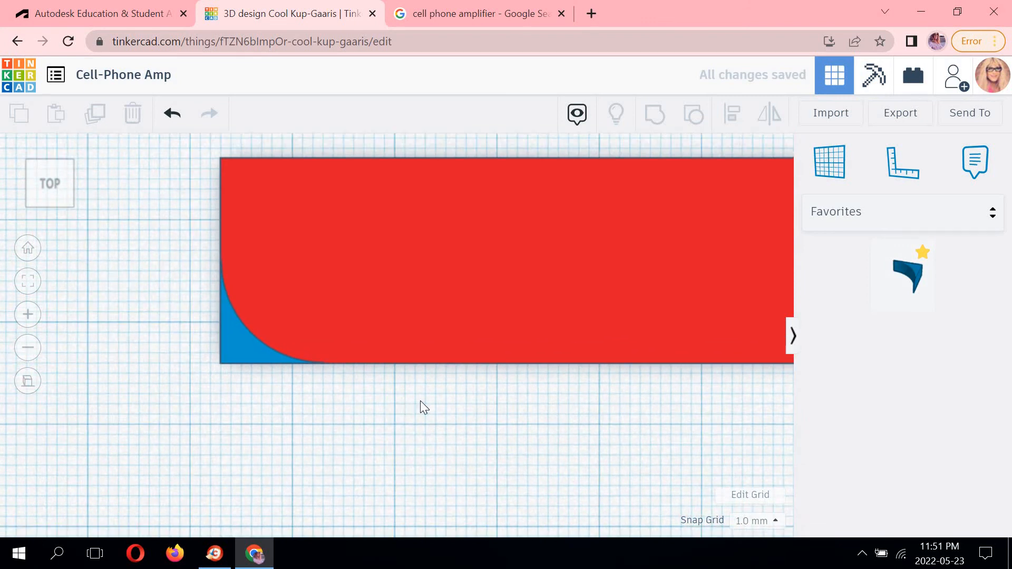
scroll(479, 394, down, 3)
scroll(675, 394, down, 2)
middle_drag(471, 353, 211, 356)
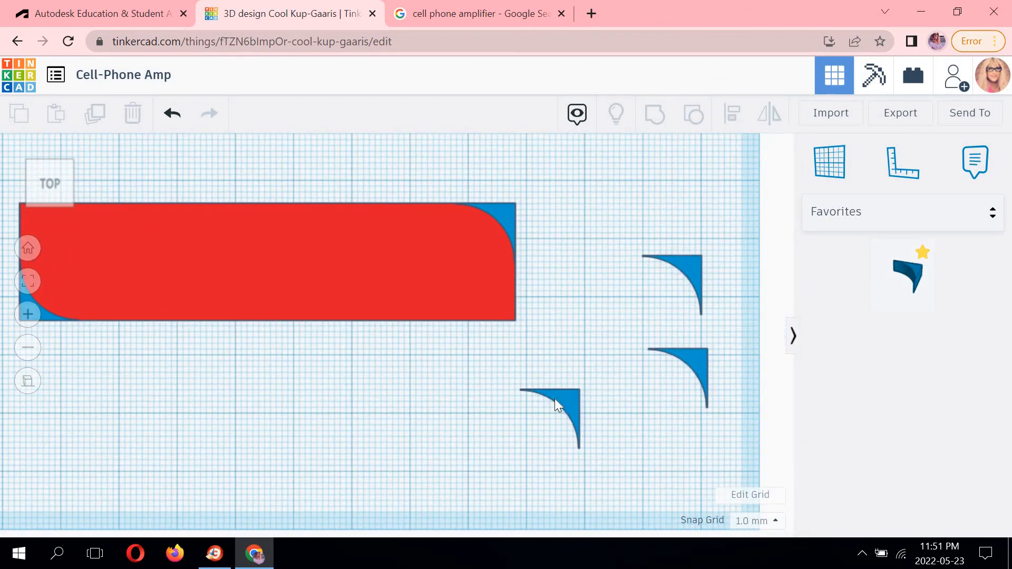
click(555, 399)
click(500, 413)
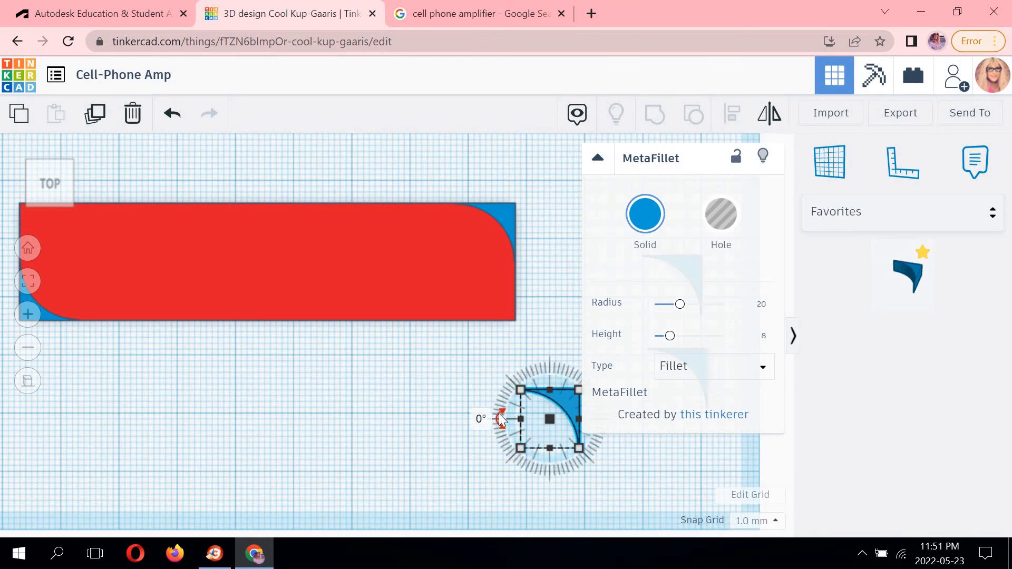
click(481, 417)
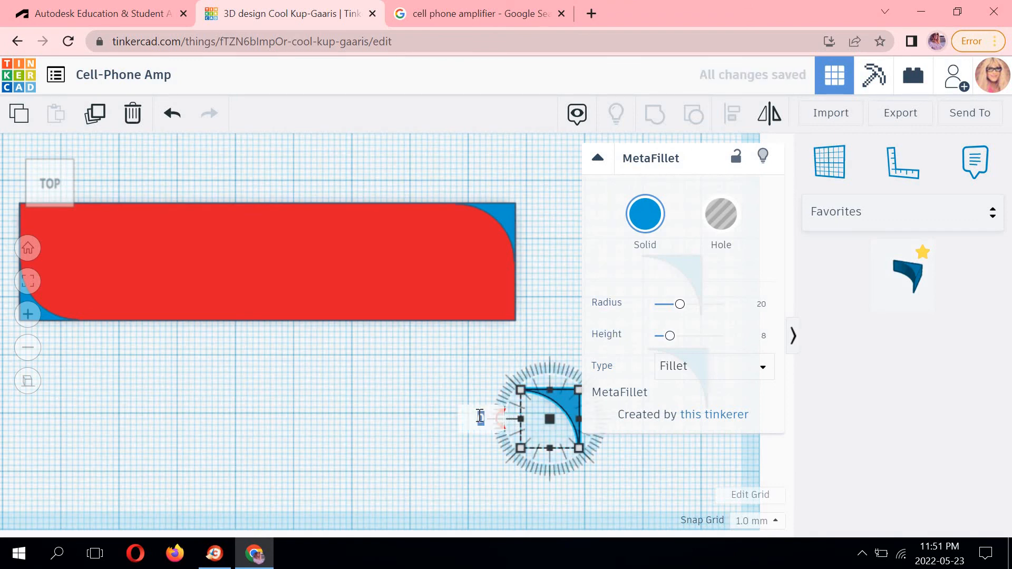
text(-90)
key(Return)
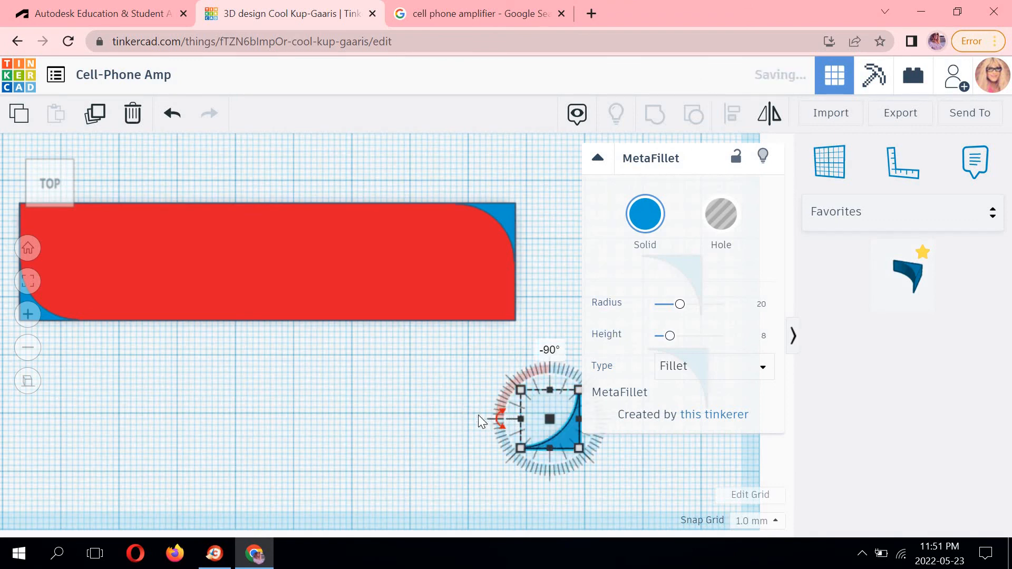
Move the -90-degree fillet onto the box's bottom-right corner, nudging it into alignment.
click(599, 443)
scroll(600, 444, up, 2)
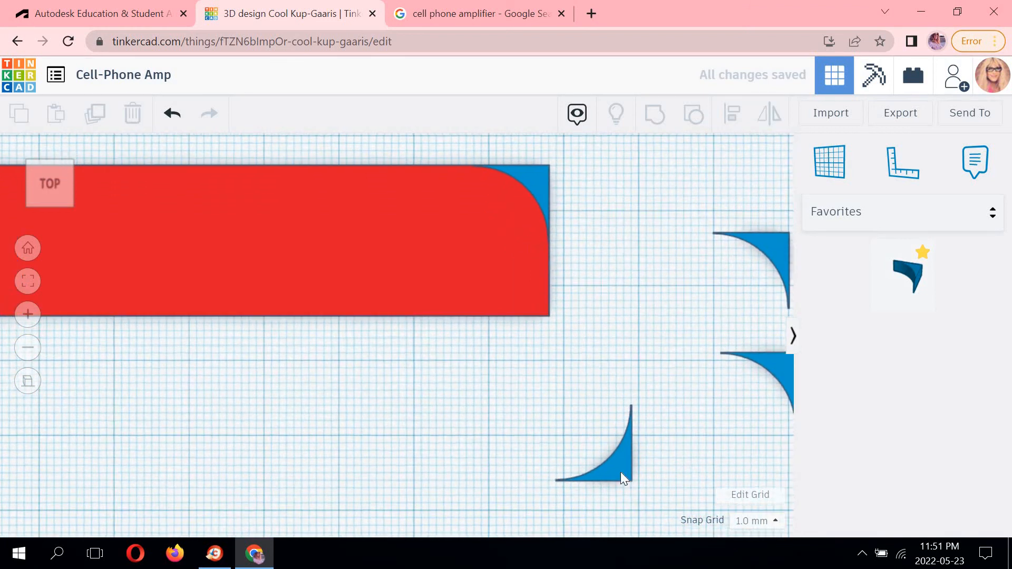
drag(621, 472, 533, 295)
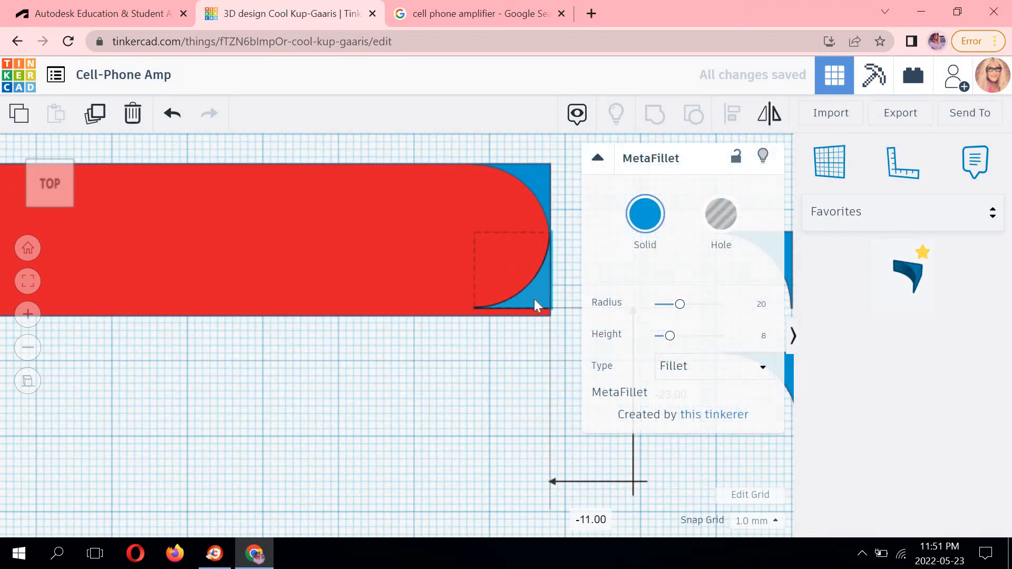
key(Left)
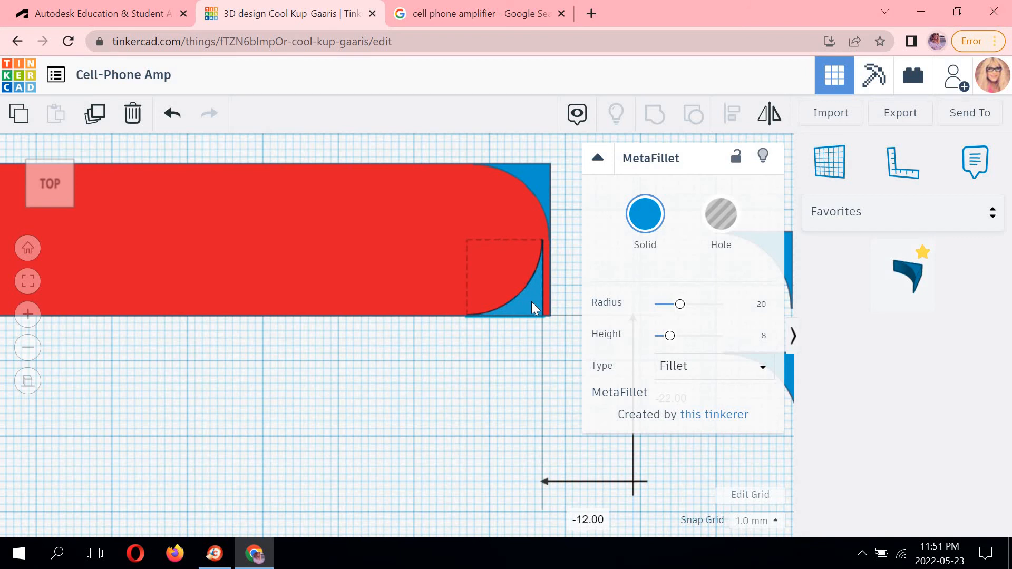
key(Right)
key(Left)
key(Right)
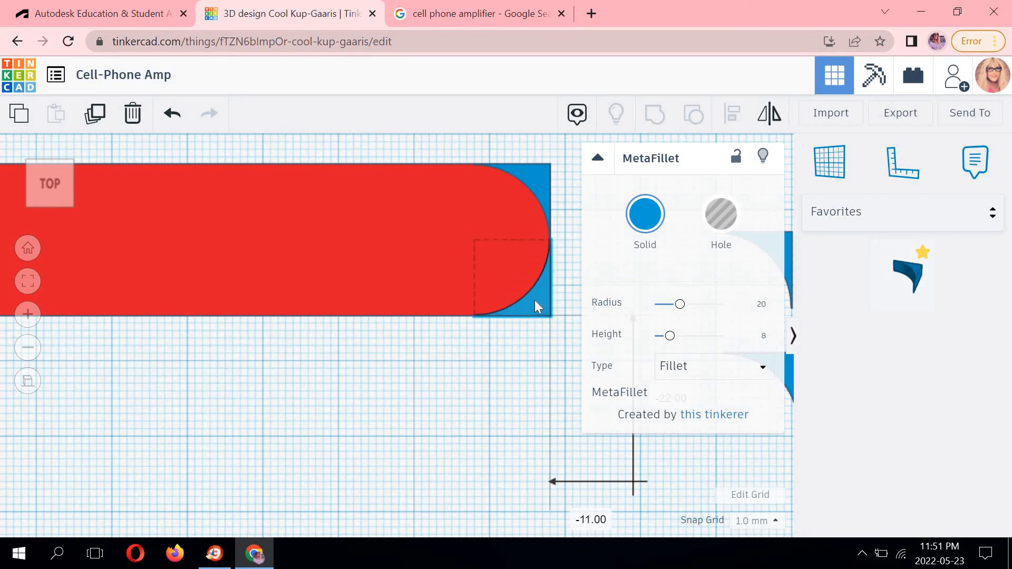
click(506, 374)
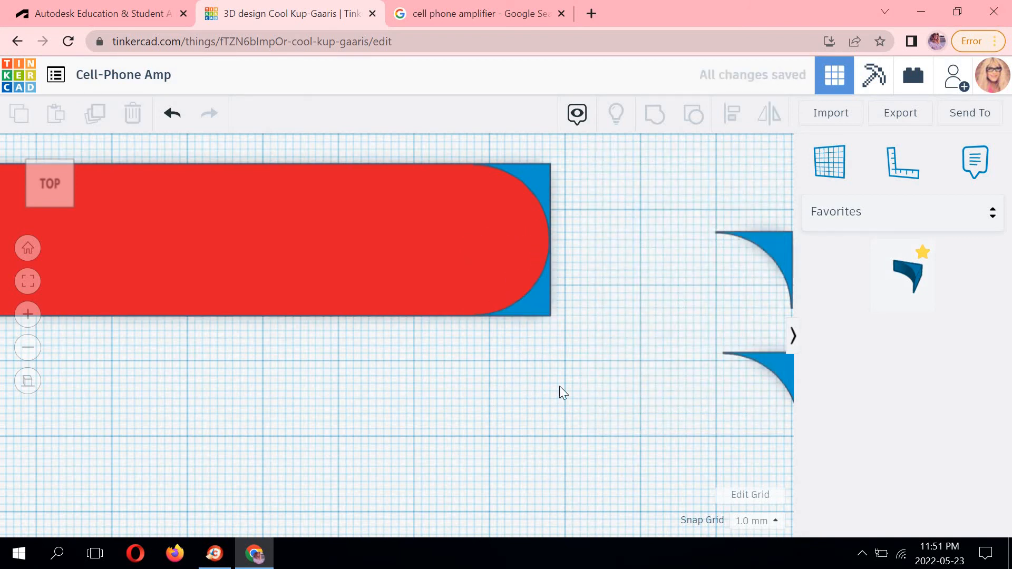
Try rotating another MetaFillet by 180 degrees.
scroll(431, 393, down, 3)
middle_drag(577, 399, 749, 390)
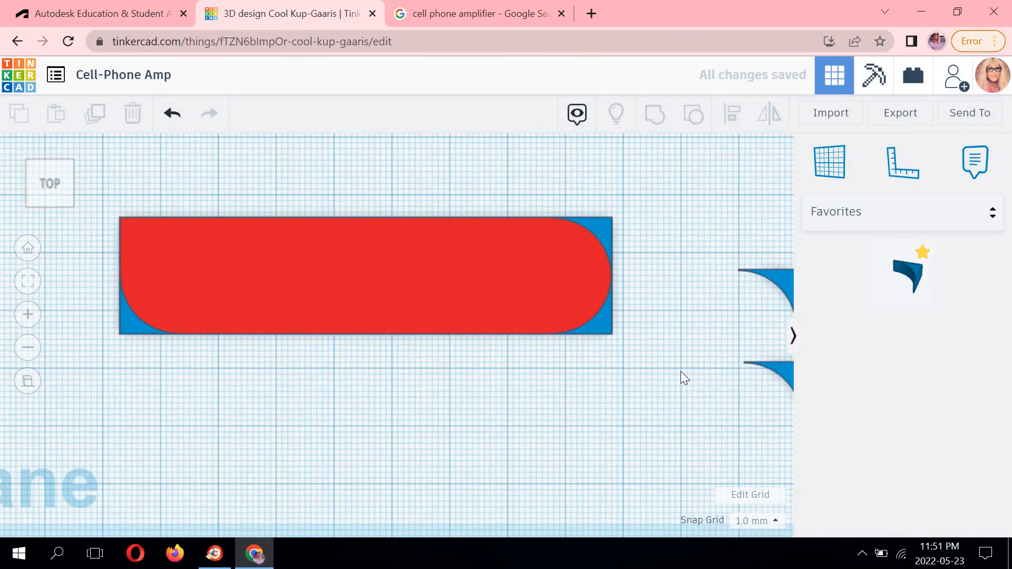
click(723, 300)
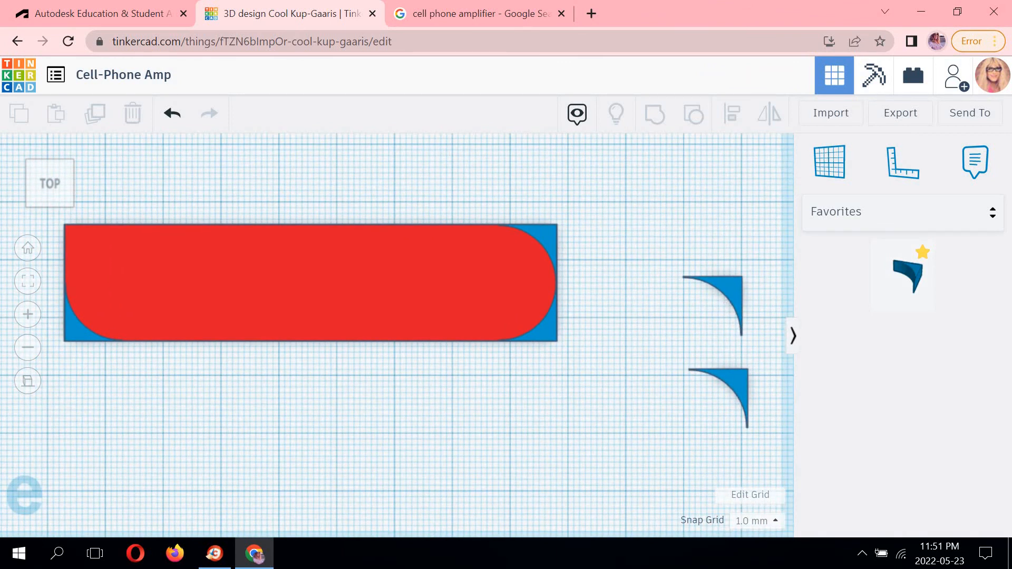
click(617, 243)
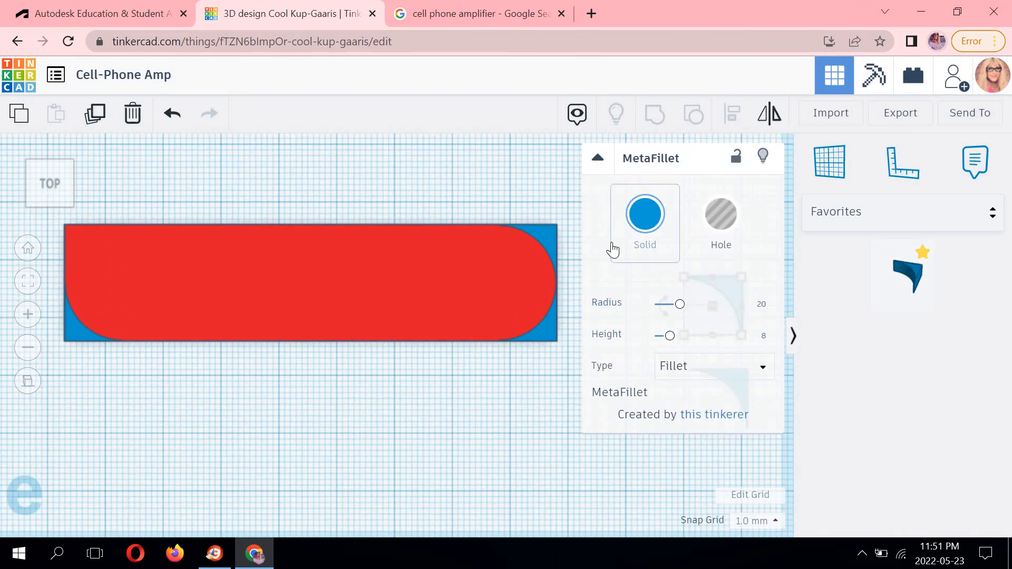
click(491, 416)
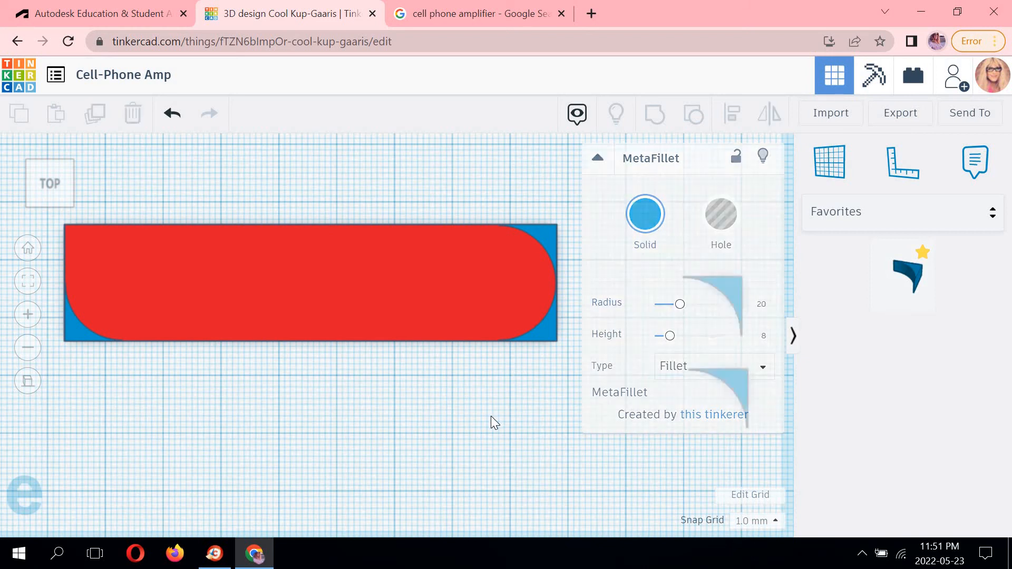
click(725, 285)
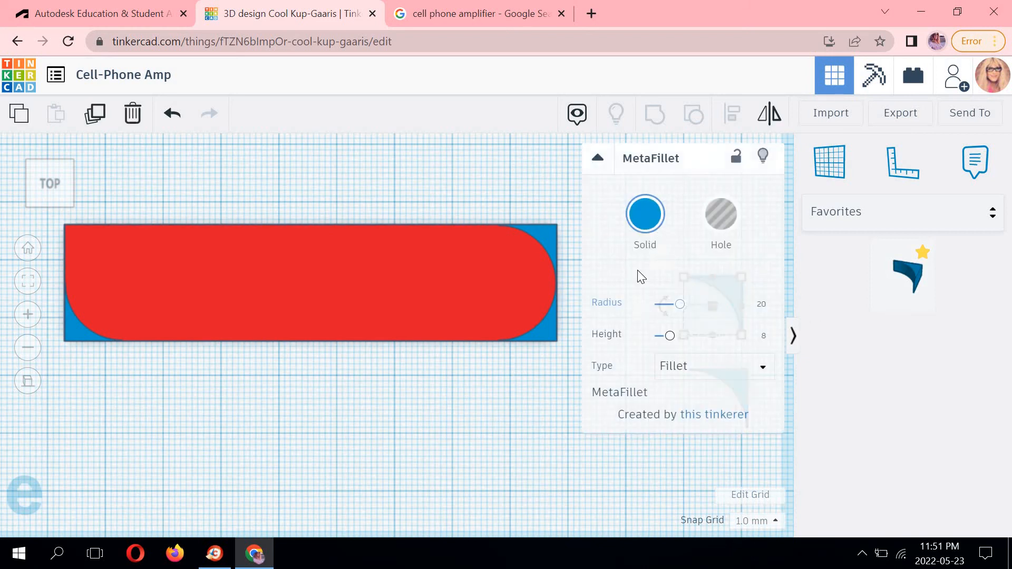
middle_drag(469, 179, 133, 185)
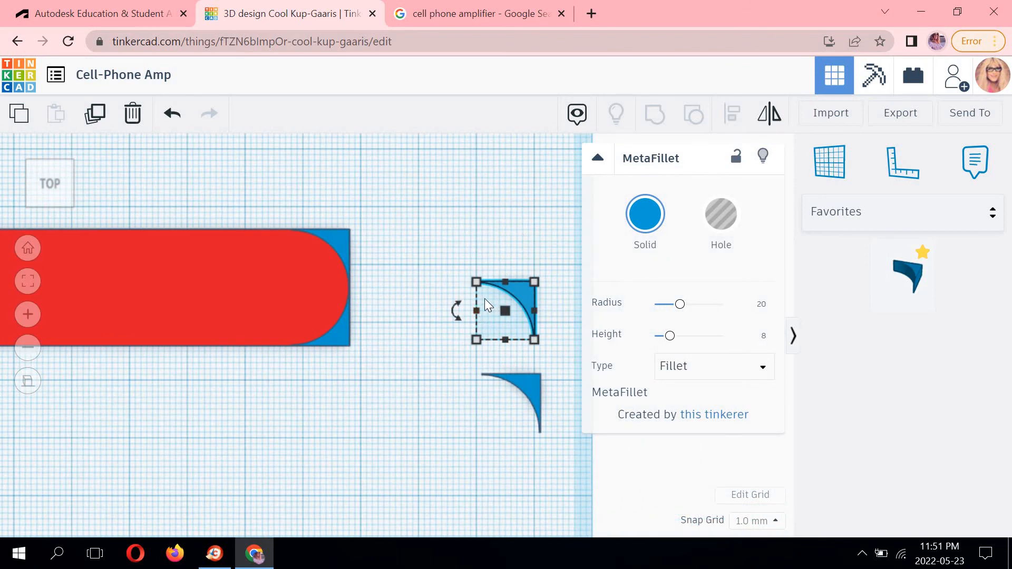
click(459, 310)
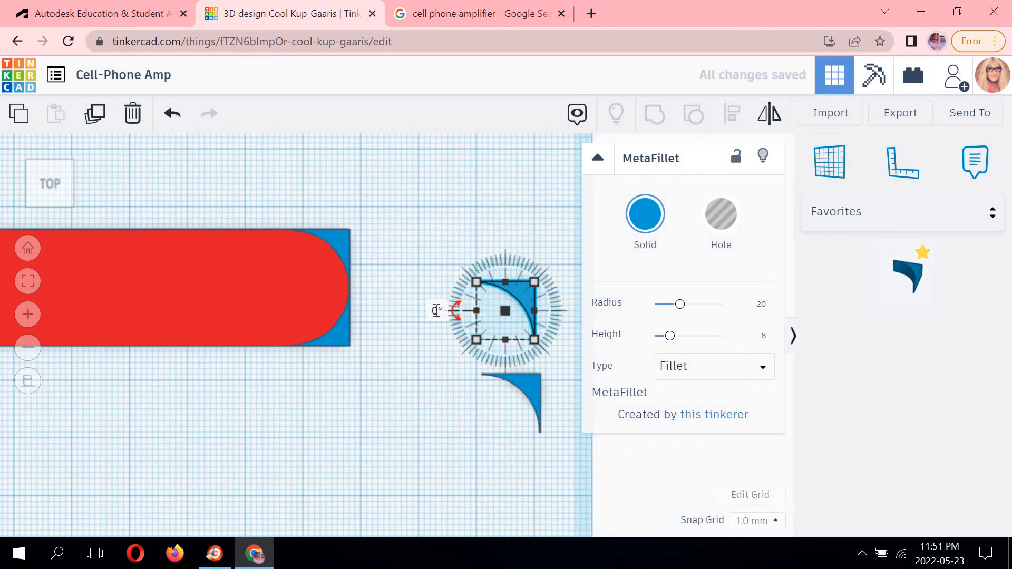
text(180)
key(Return)
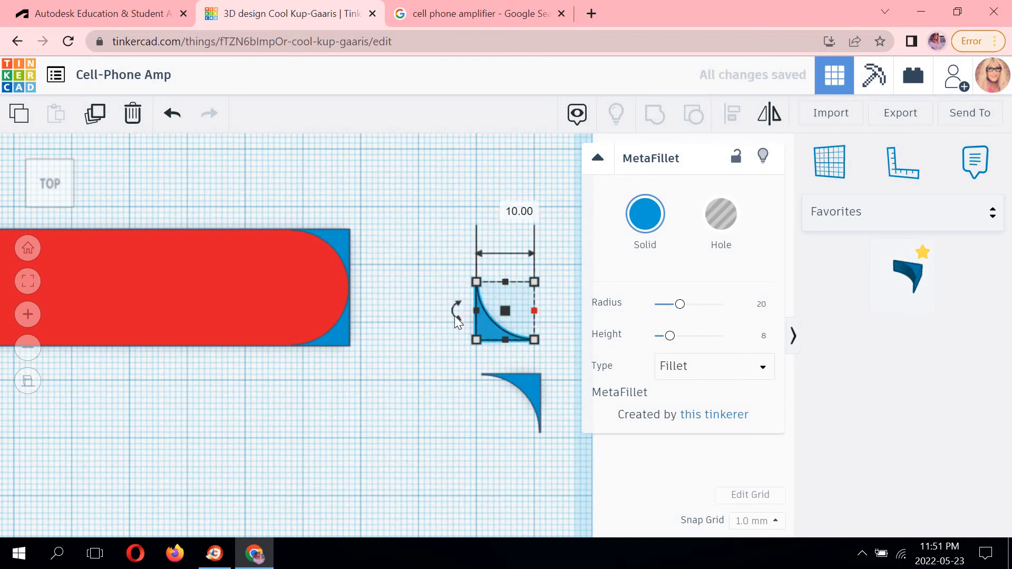
Try rotating the same fillet by 90, 270 and 180 degrees.
click(454, 316)
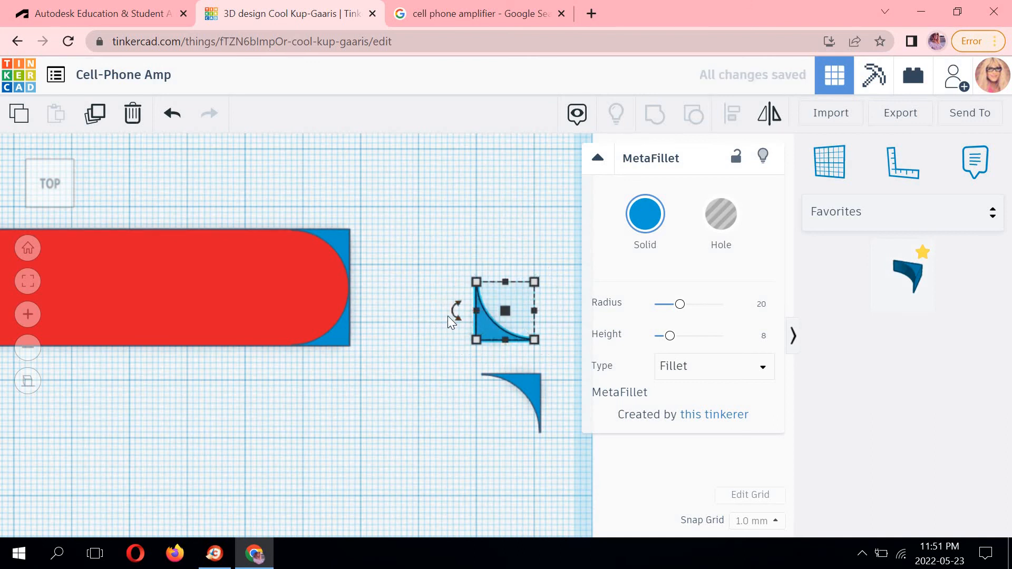
click(452, 320)
click(477, 321)
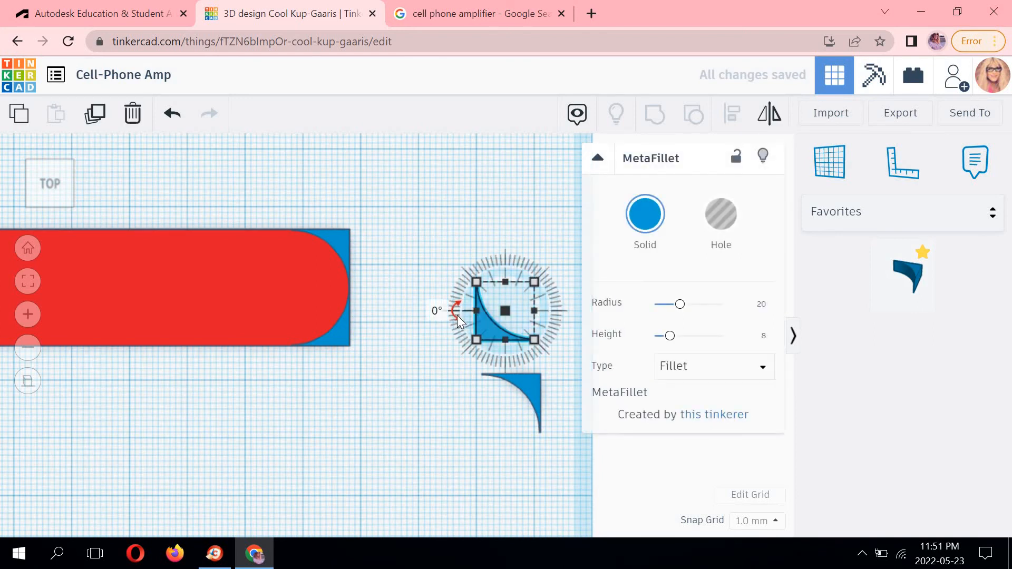
click(438, 311)
text(9)
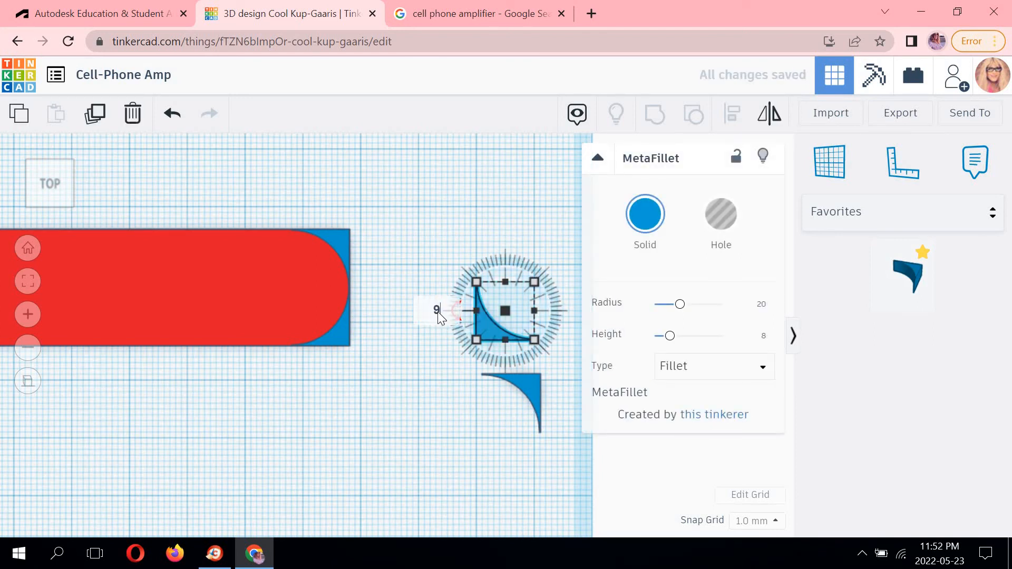
text(0)
key(Return)
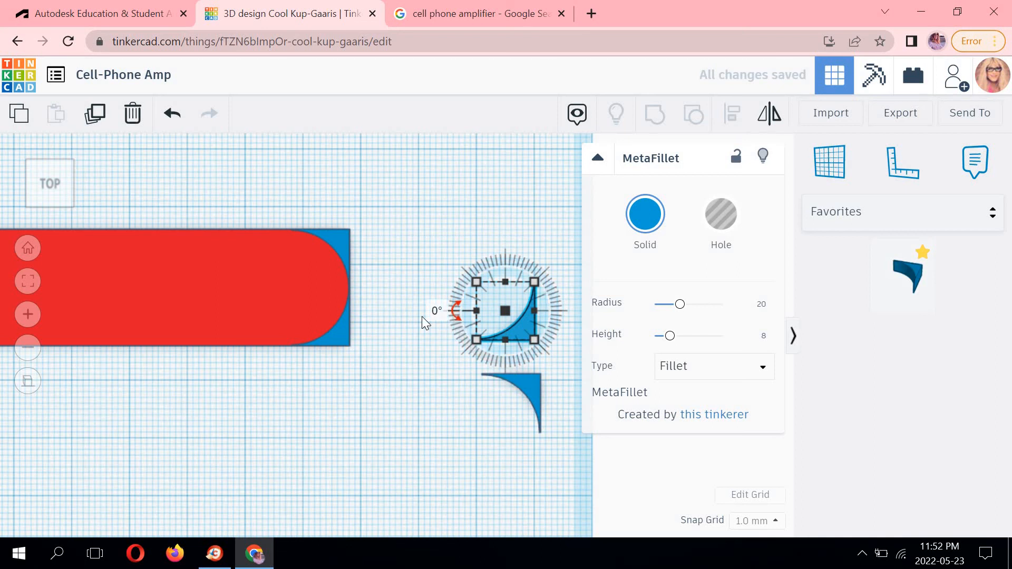
click(440, 311)
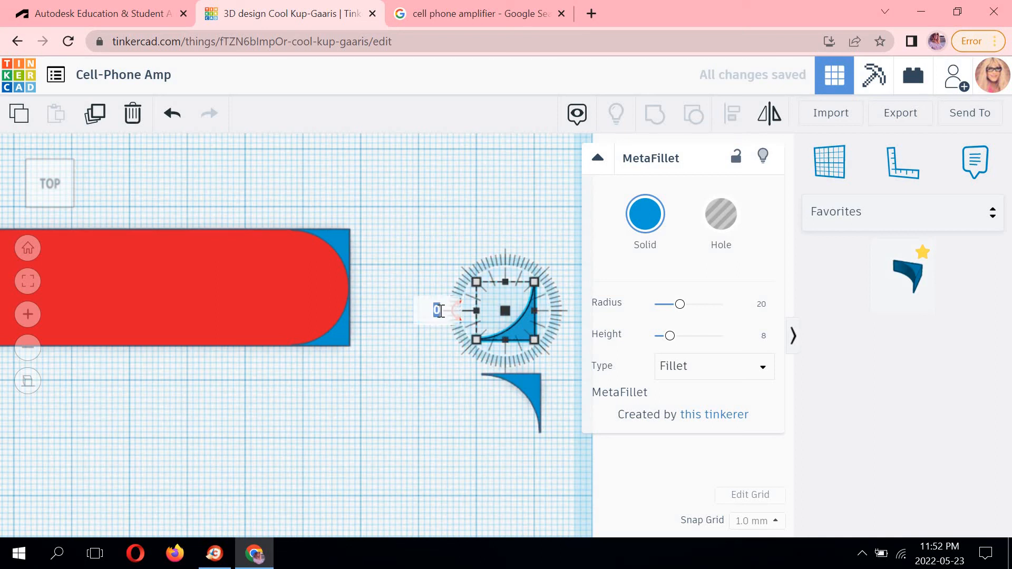
text(270)
key(Return)
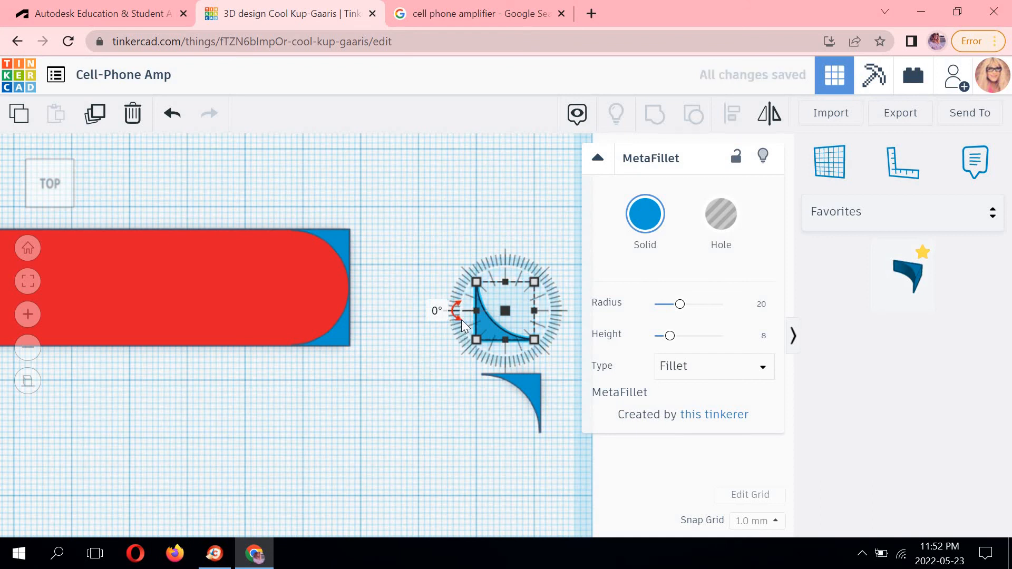
click(461, 320)
click(478, 329)
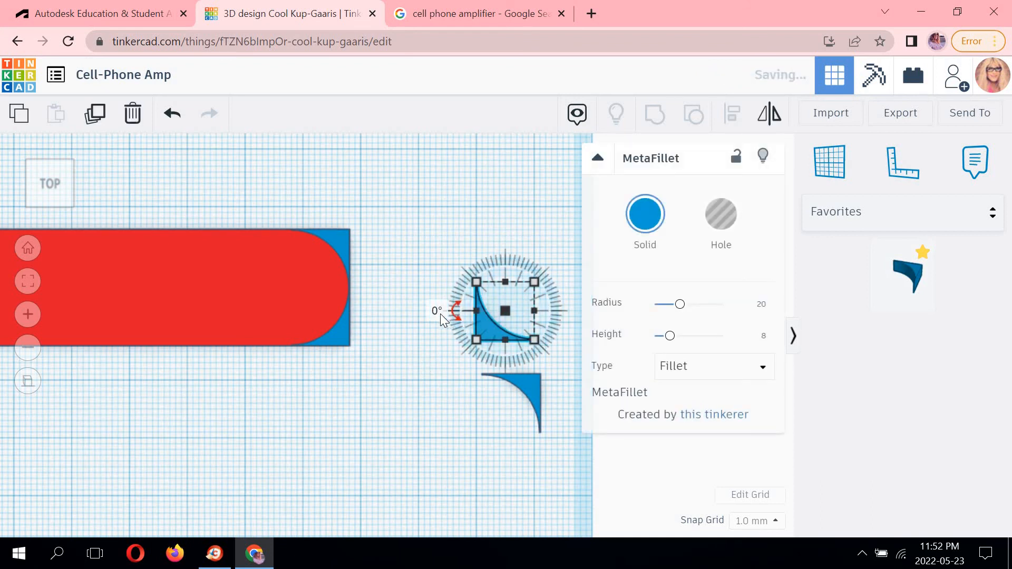
click(437, 311)
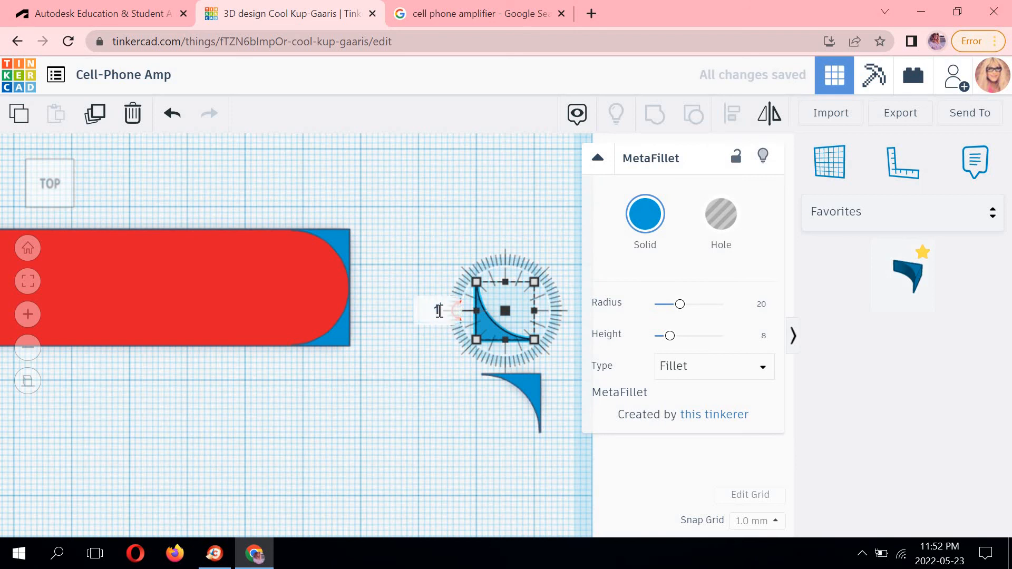
text(180)
key(Return)
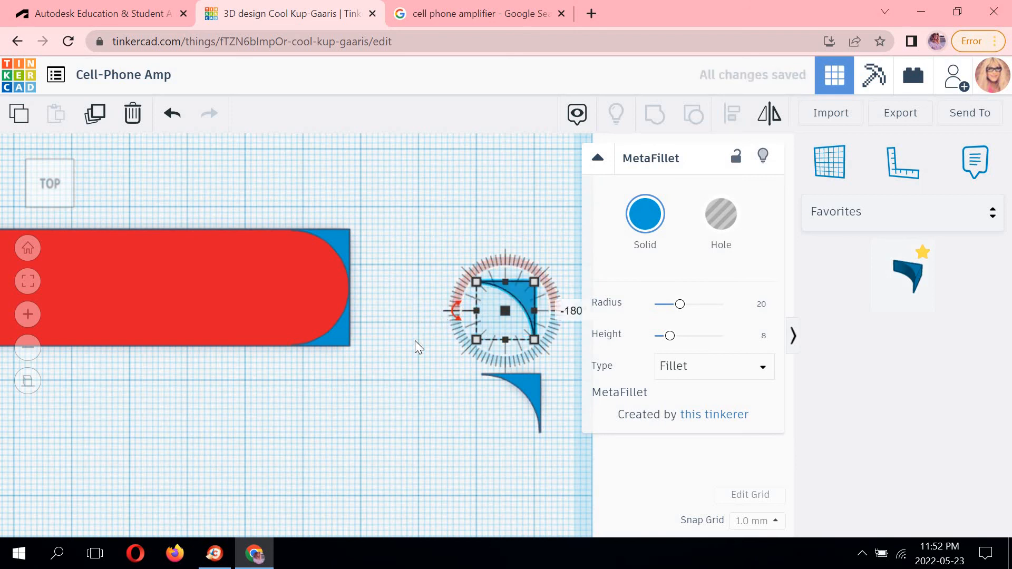
Mirror that MetaFillet horizontally.
middle_drag(464, 329, 488, 257)
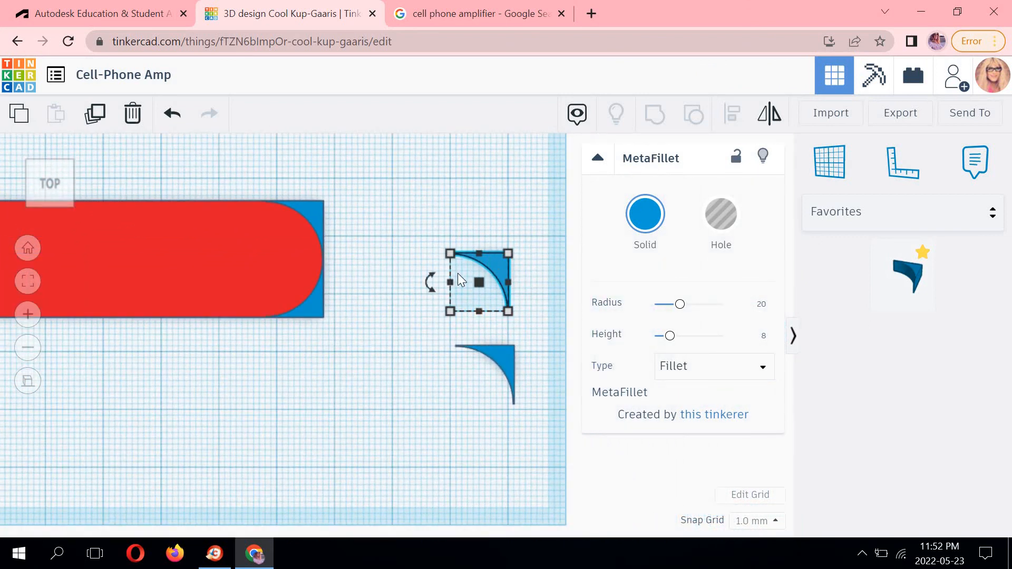
drag(429, 271, 432, 272)
key(m)
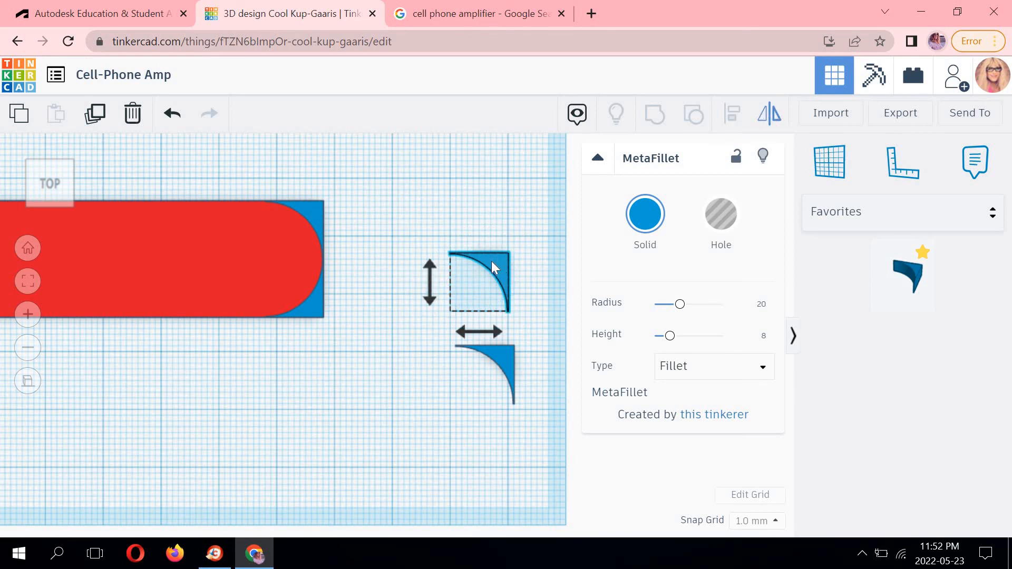
click(460, 328)
click(483, 229)
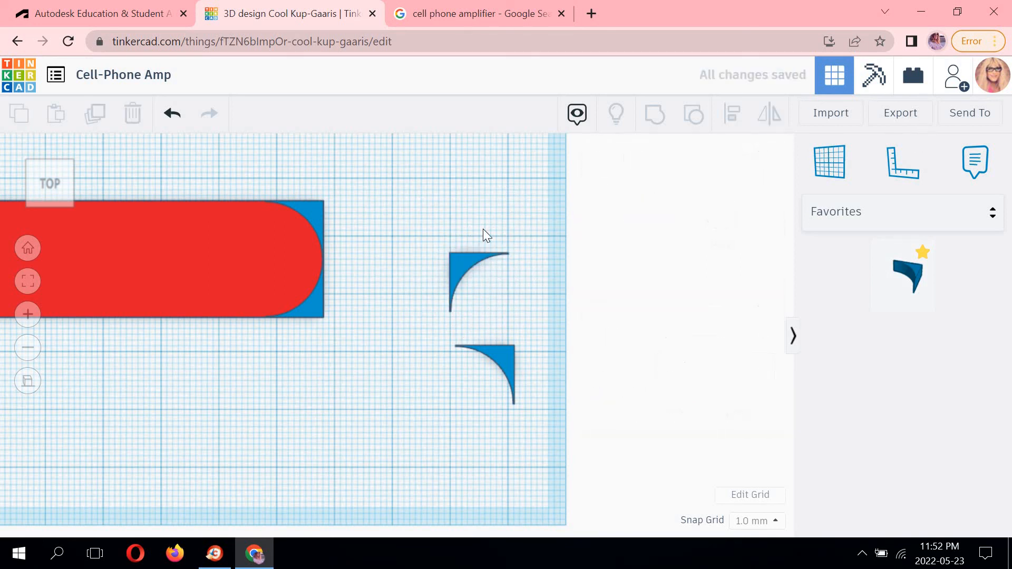
Move the mirrored fillet onto the box's top-left corner.
middle_drag(570, 273, 906, 356)
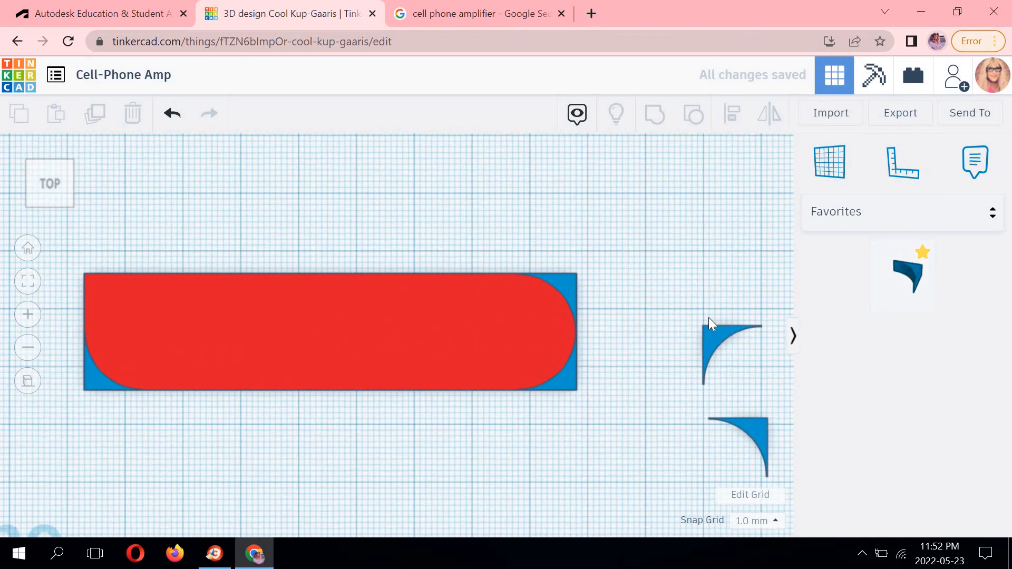
drag(717, 334, 96, 284)
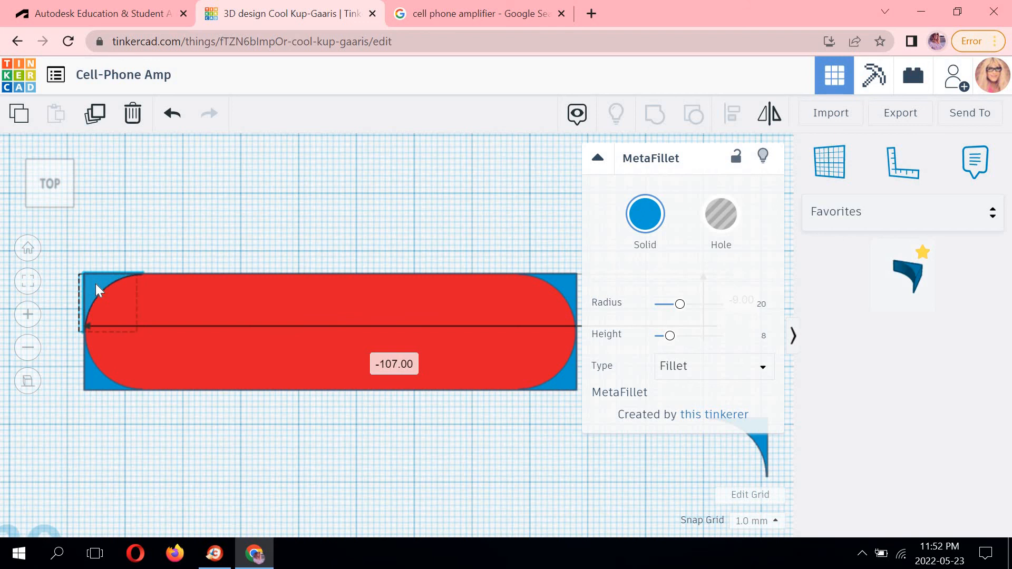
click(227, 229)
middle_drag(228, 229, 199, 159)
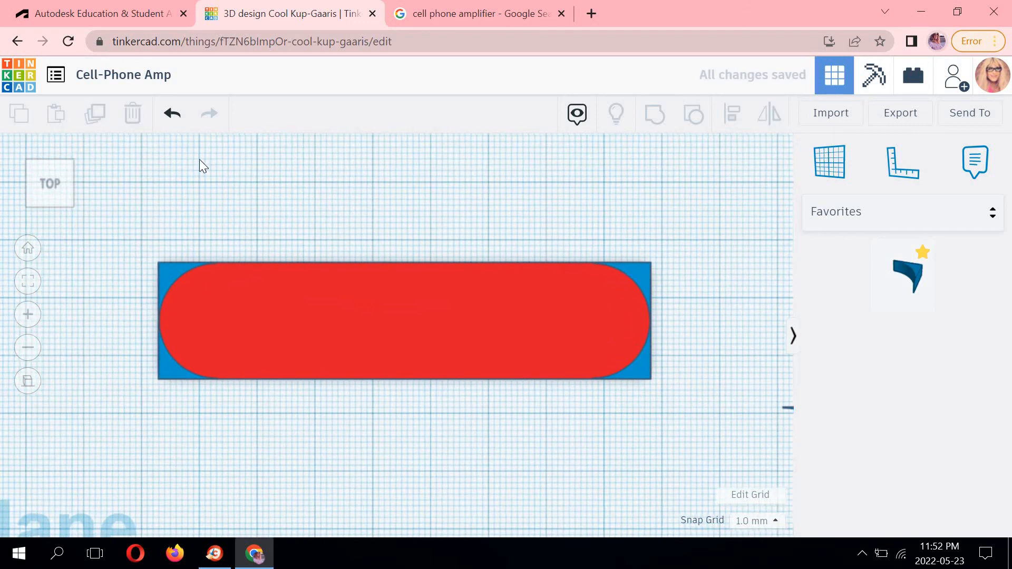
Delete the stray extra MetaFillet lying beside the box.
middle_drag(718, 505, 639, 474)
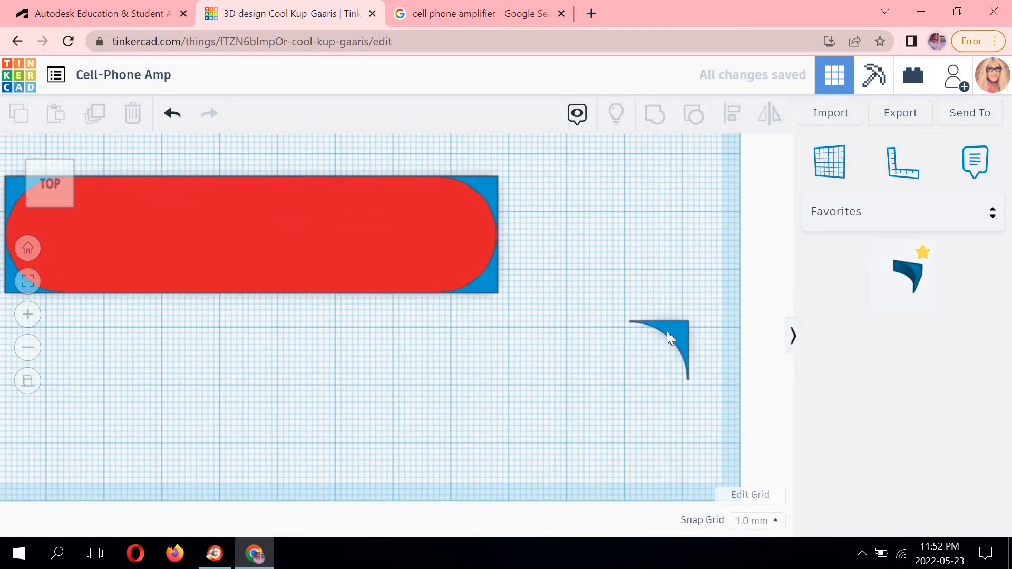
click(668, 334)
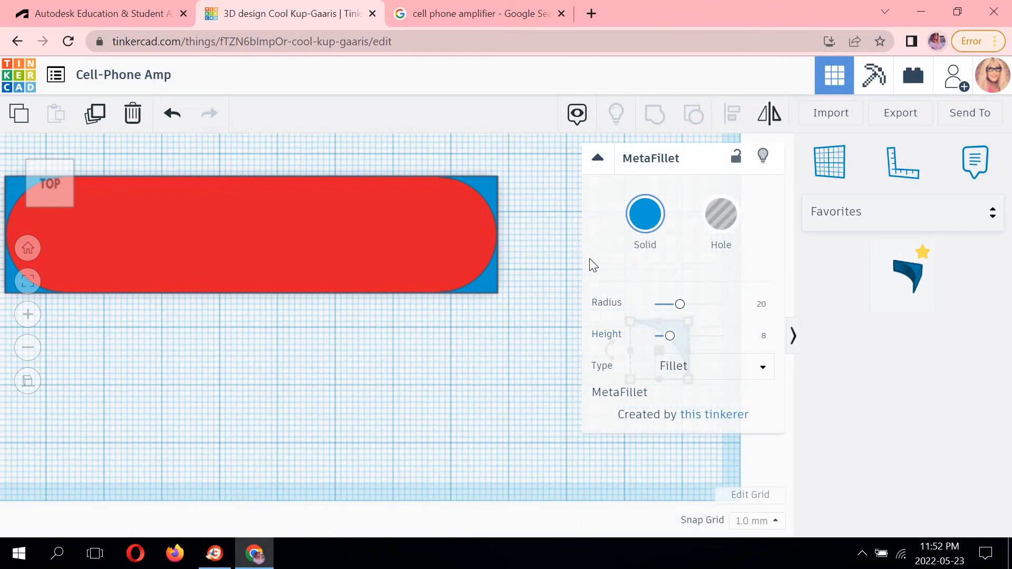
middle_drag(443, 315, 292, 321)
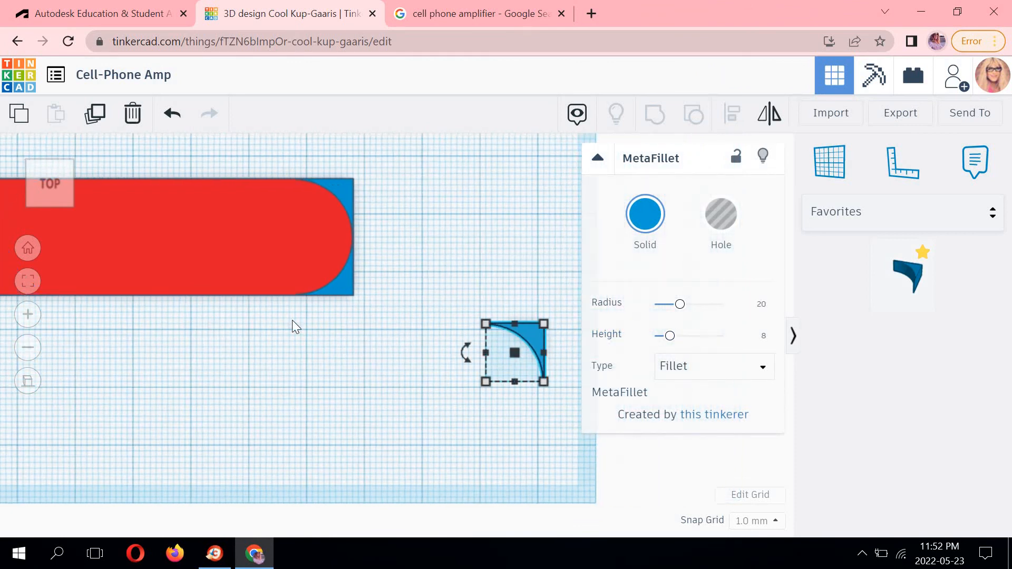
key(Delete)
key(f)
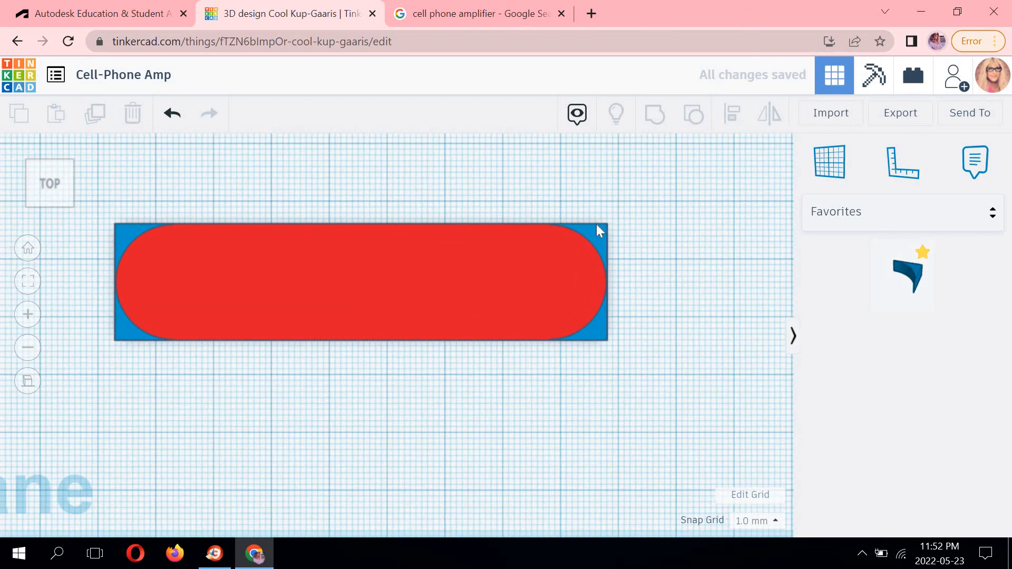
Select all four corner MetaFillets around the box and turn them into holes.
click(596, 225)
middle_drag(469, 181, 392, 163)
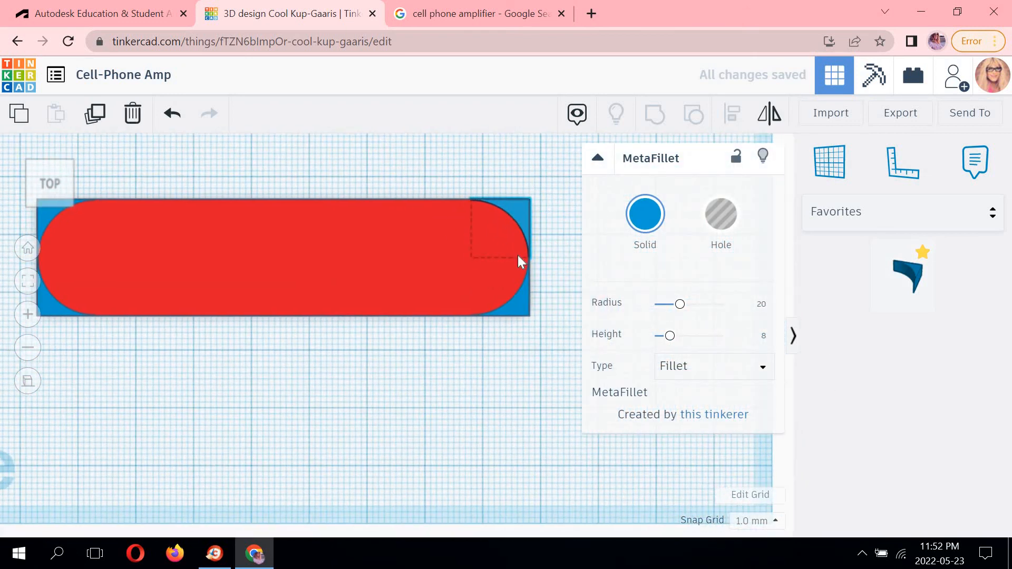
shift+click(515, 302)
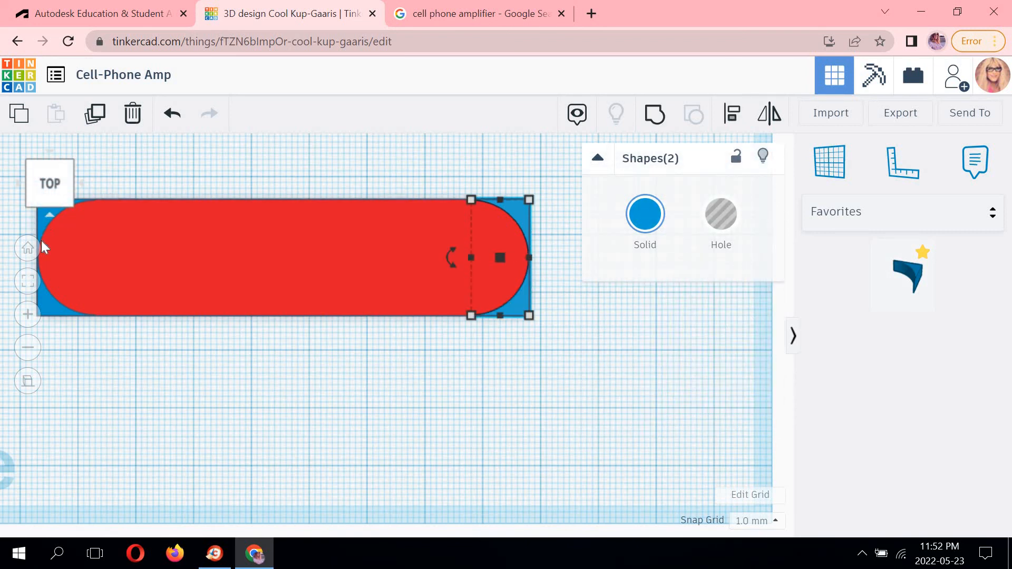
shift+click(55, 312)
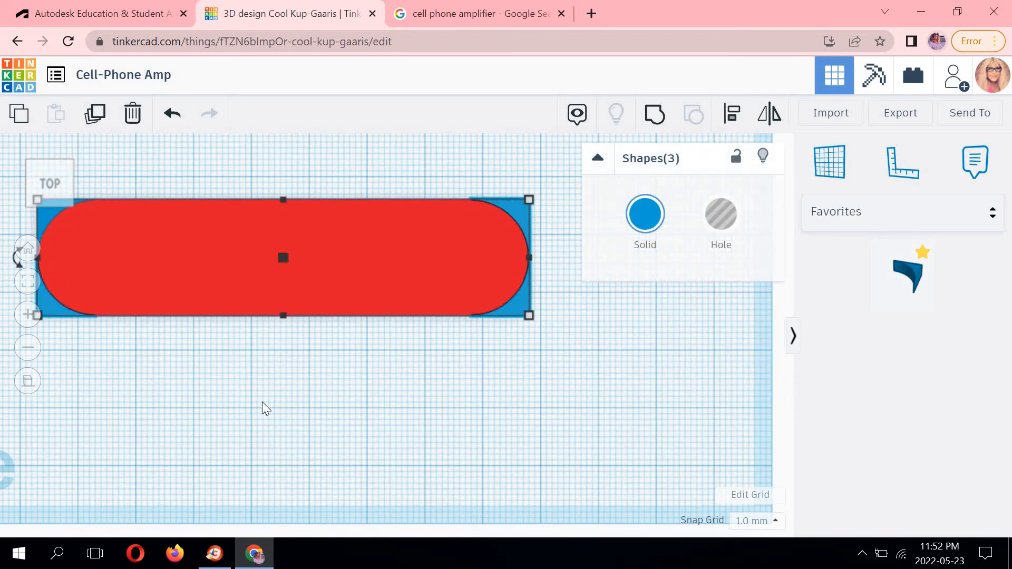
middle_drag(261, 402, 329, 444)
scroll(96, 249, up, 2)
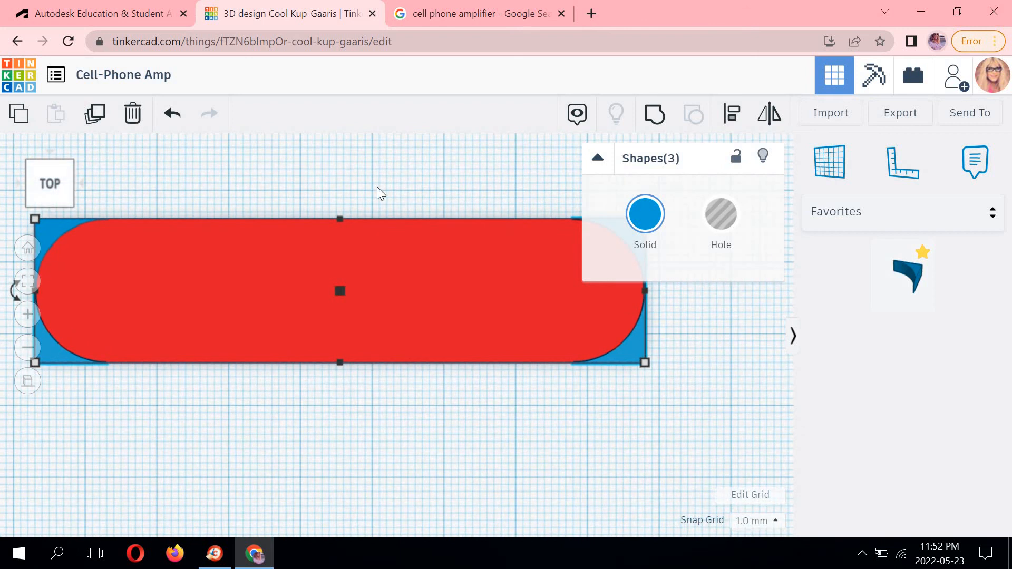
click(361, 184)
middle_drag(70, 216, 125, 244)
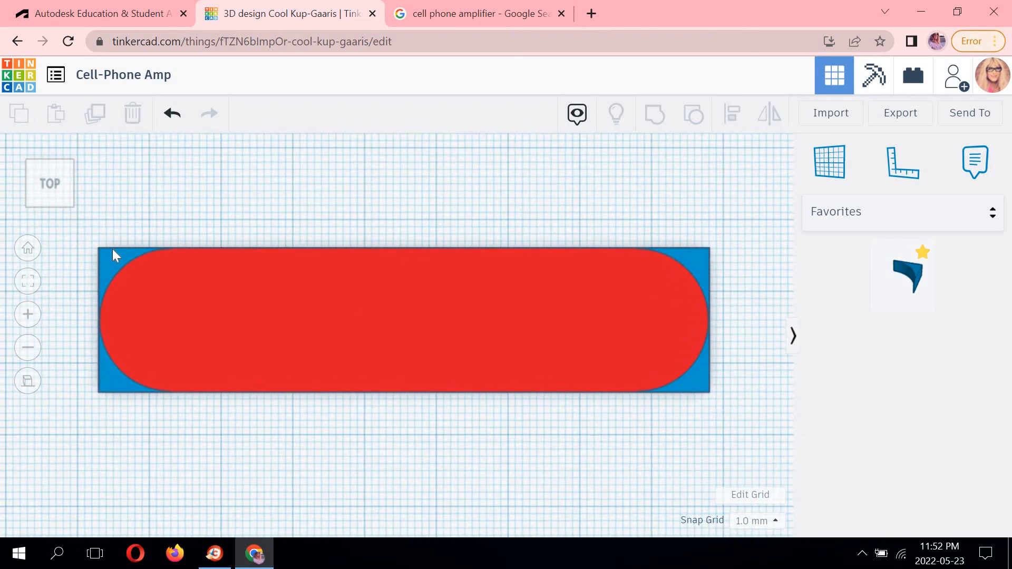
click(112, 249)
shift+click(107, 376)
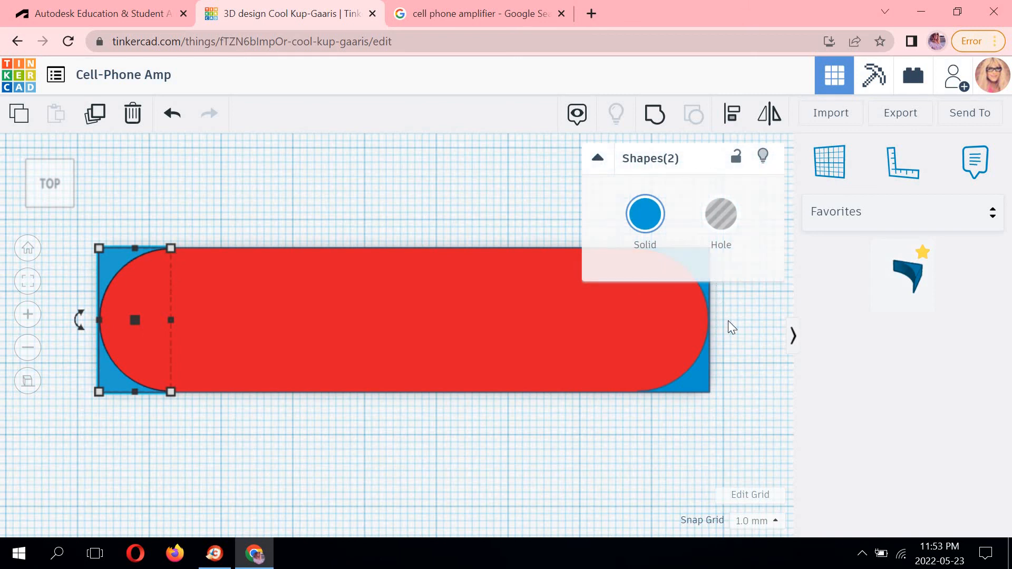
shift+click(707, 377)
shift+click(706, 296)
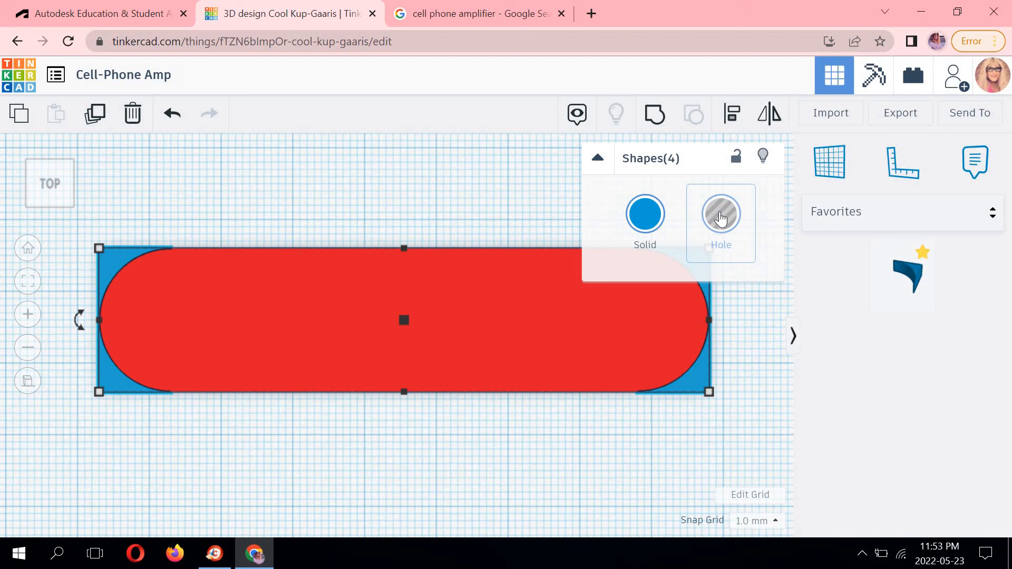
click(720, 216)
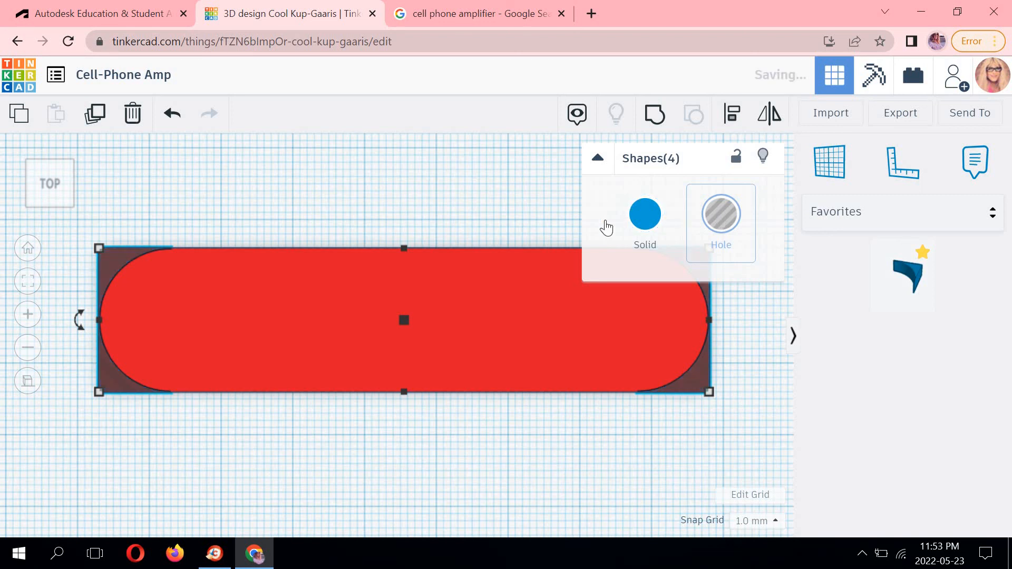
Group the four fillet holes with the red box to round its corners.
shift+click(432, 273)
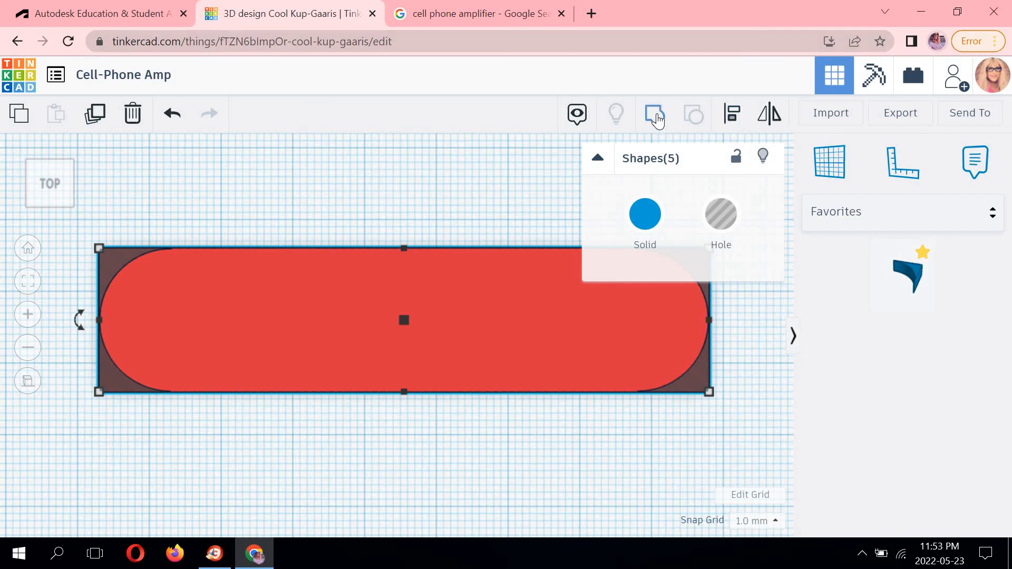
click(657, 119)
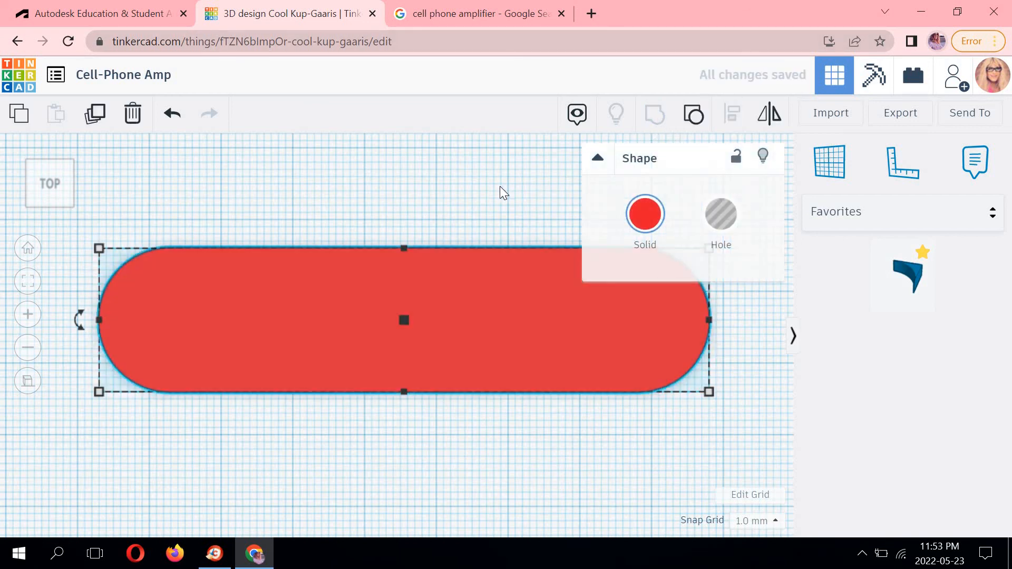
click(500, 188)
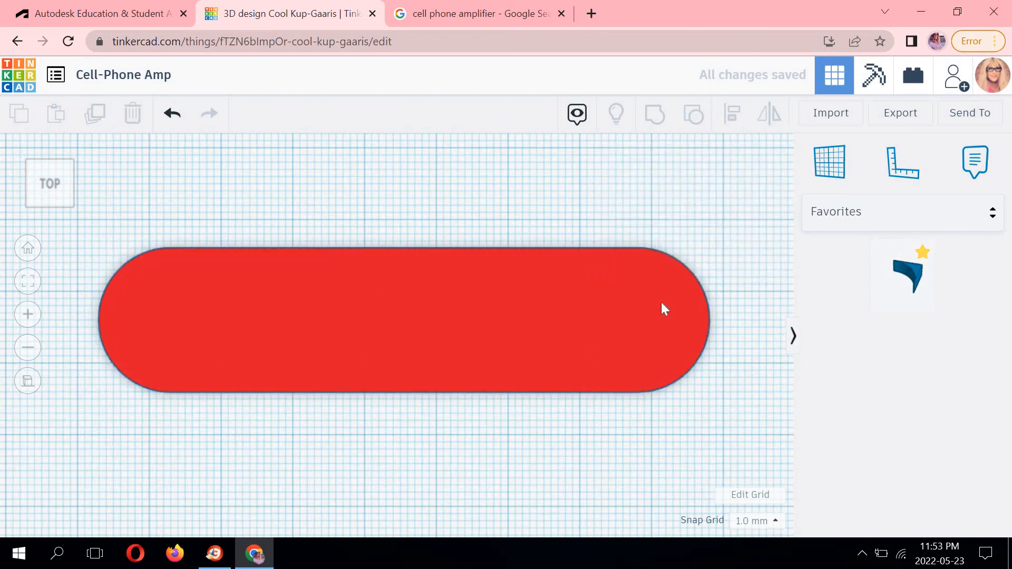
From the front view, raise the rounded box 10 mm above the workplane.
scroll(662, 309, down, 5)
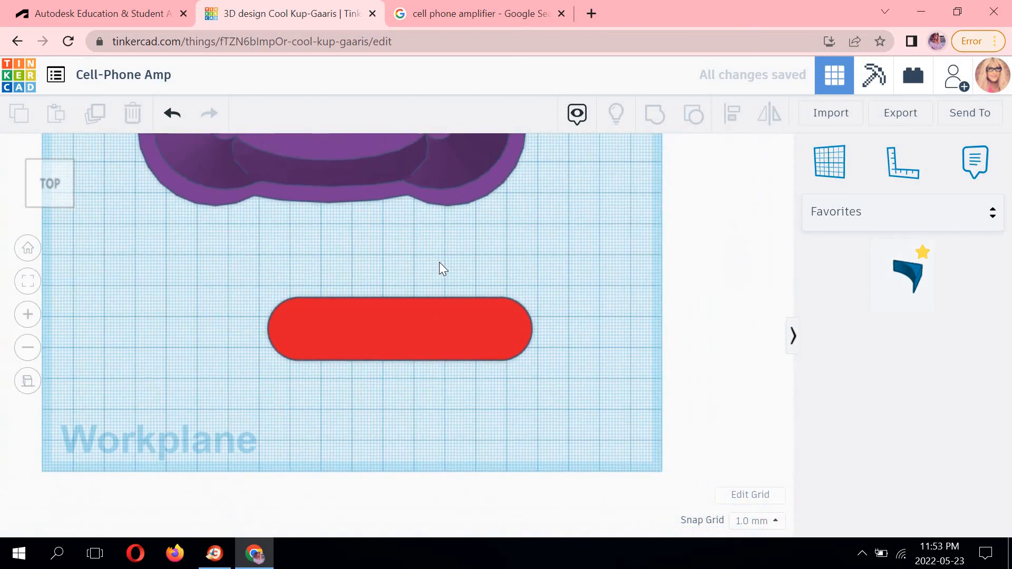
middle_drag(439, 261, 466, 237)
scroll(466, 237, down, 2)
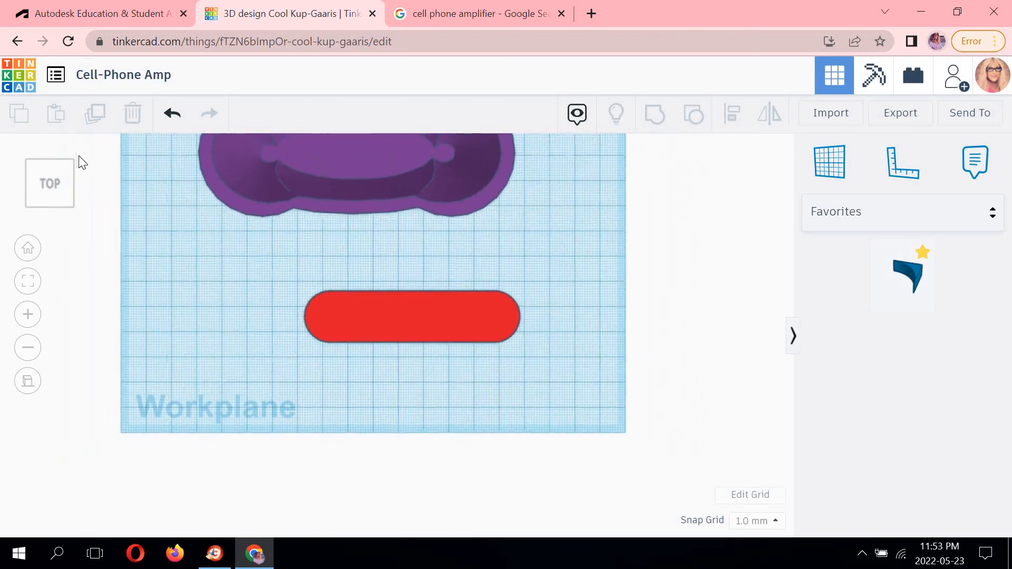
click(71, 160)
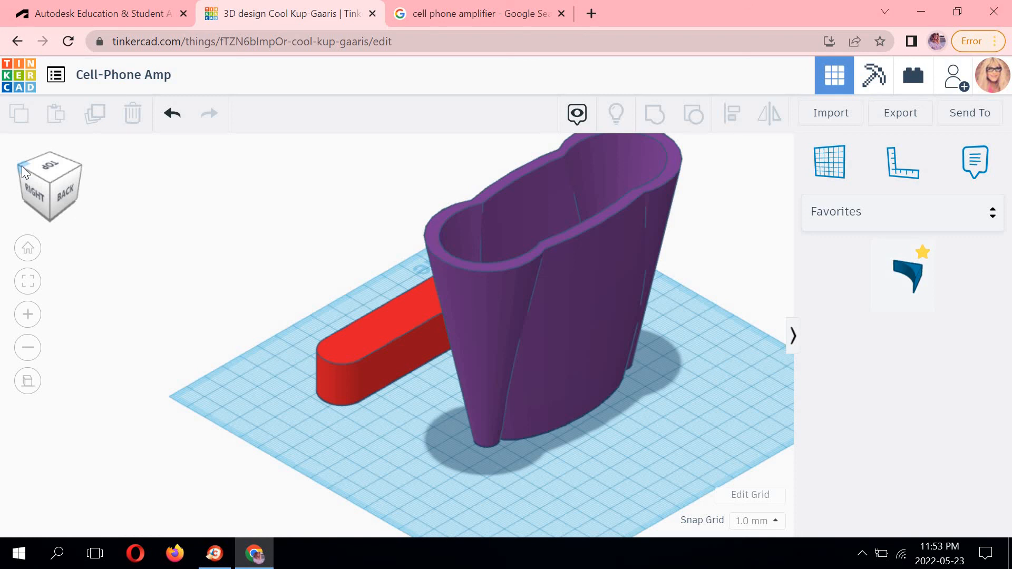
click(21, 165)
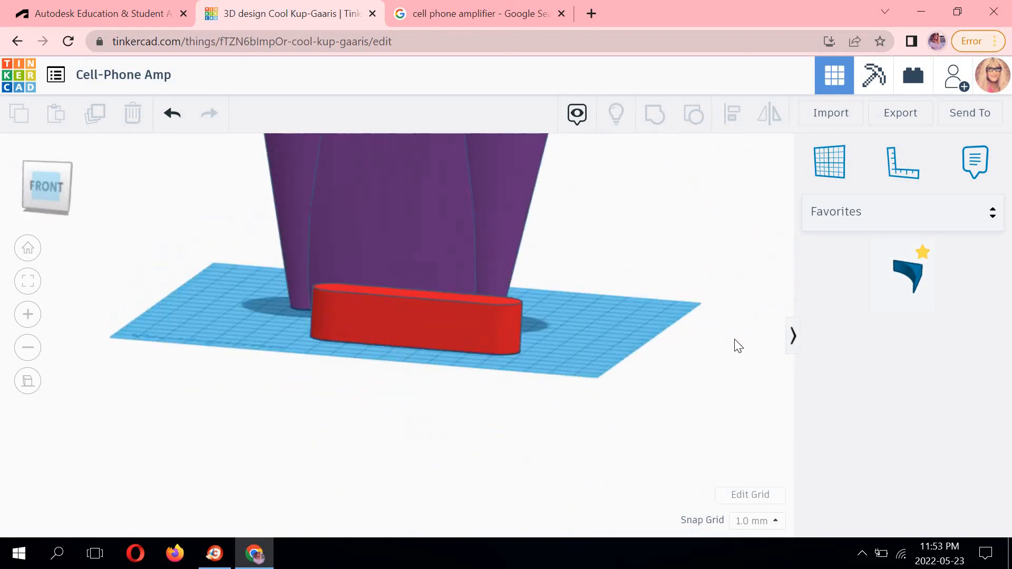
middle_drag(541, 228, 760, 309)
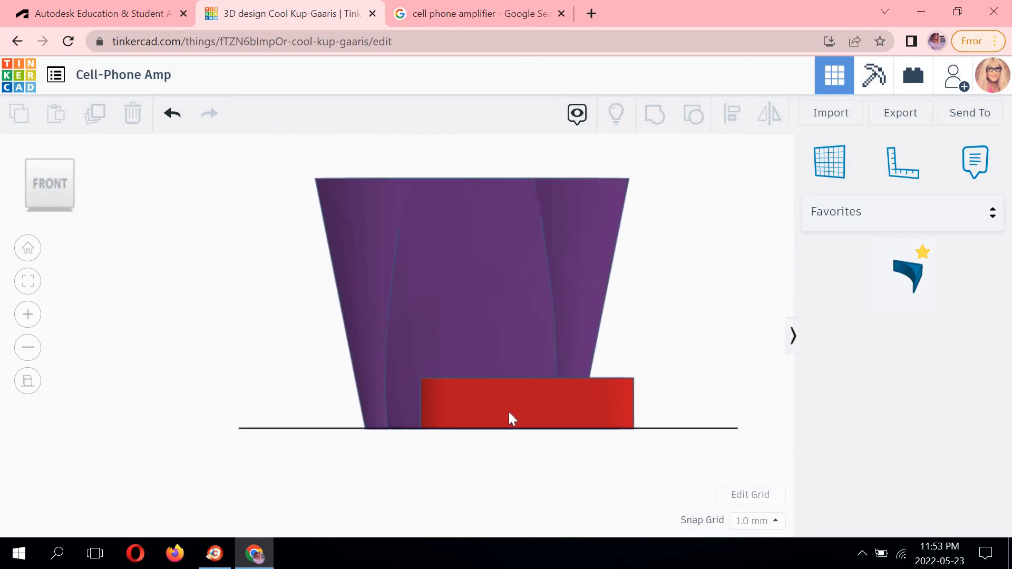
scroll(508, 412, up, 2)
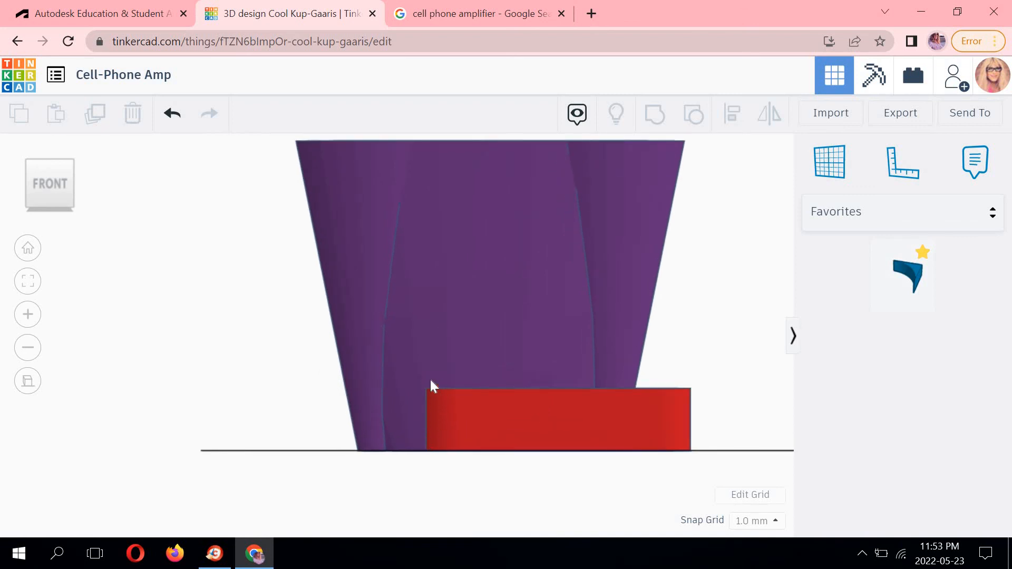
middle_drag(601, 341, 498, 311)
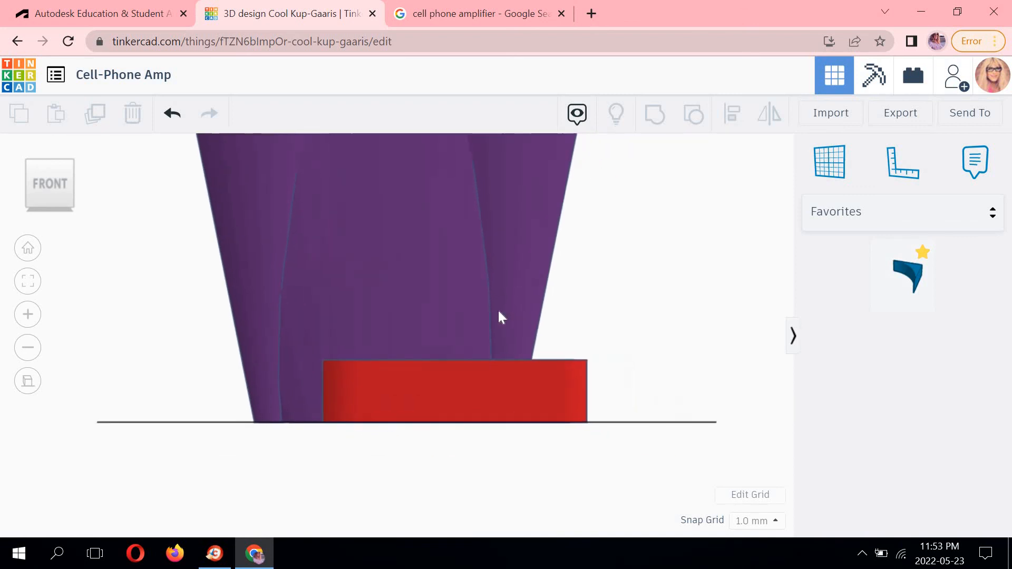
click(528, 375)
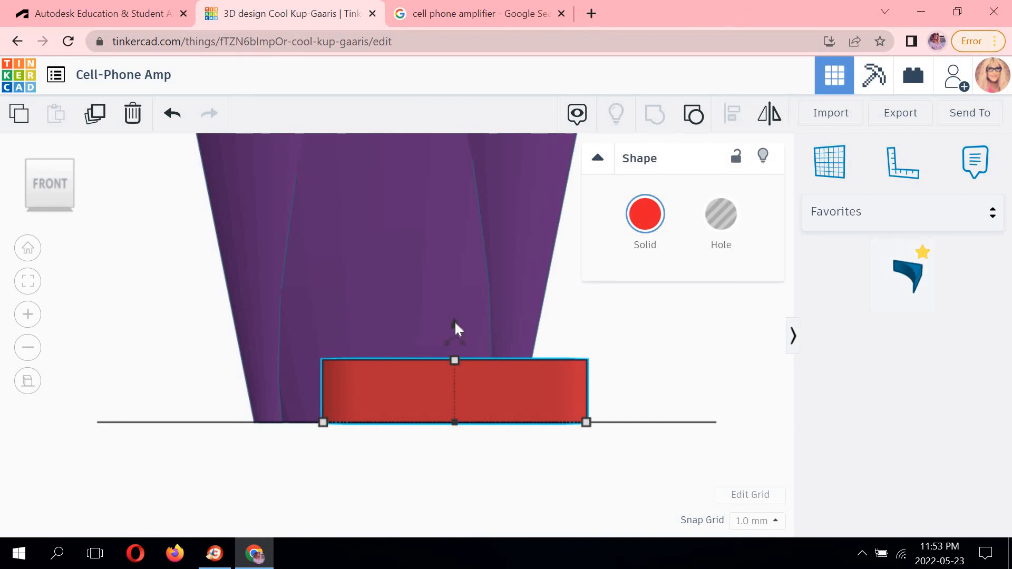
drag(455, 324, 458, 299)
click(661, 411)
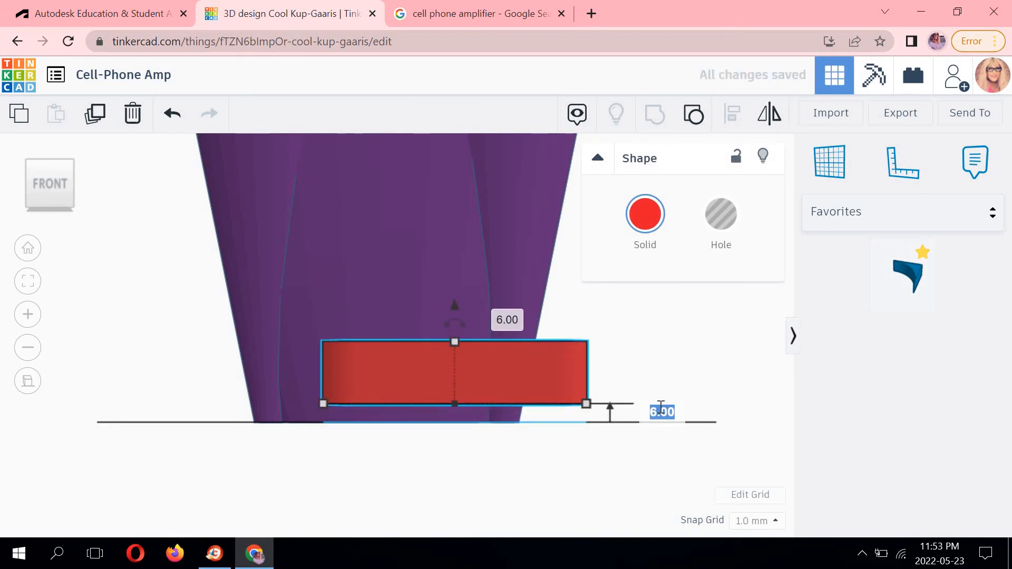
text(10)
key(Return)
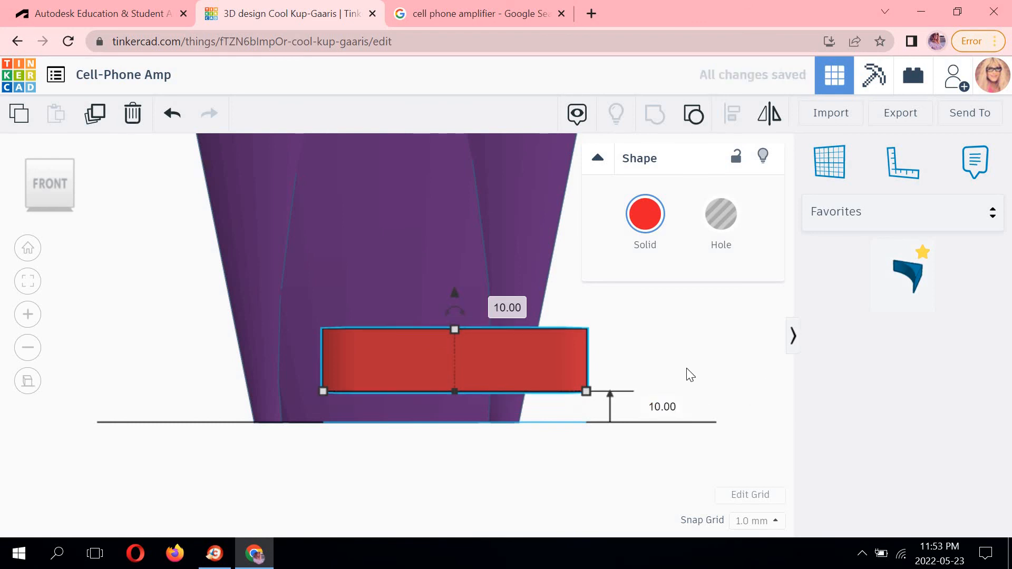
Undo the box's elevation change.
click(673, 340)
middle_drag(676, 336, 780, 371)
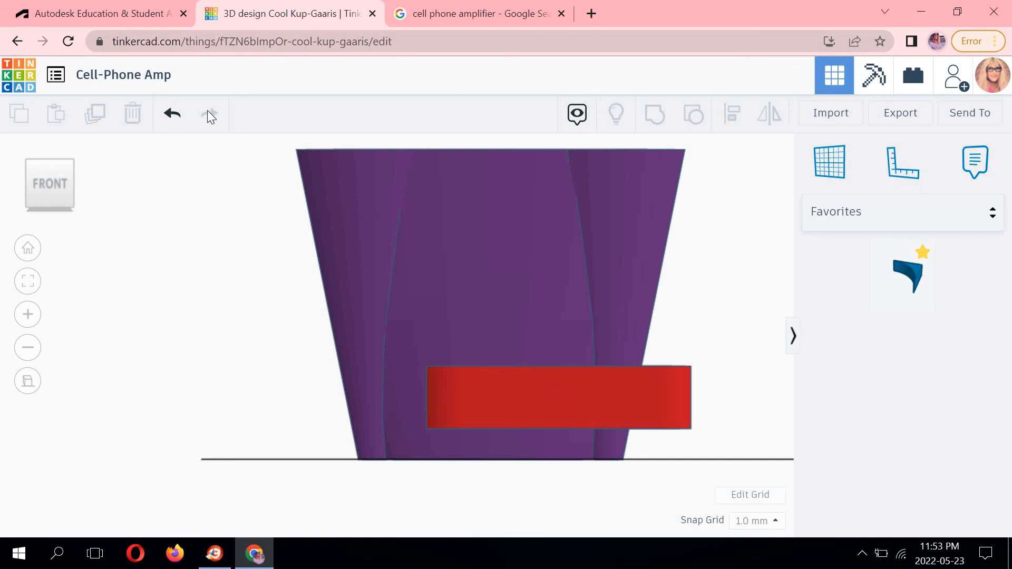
click(172, 113)
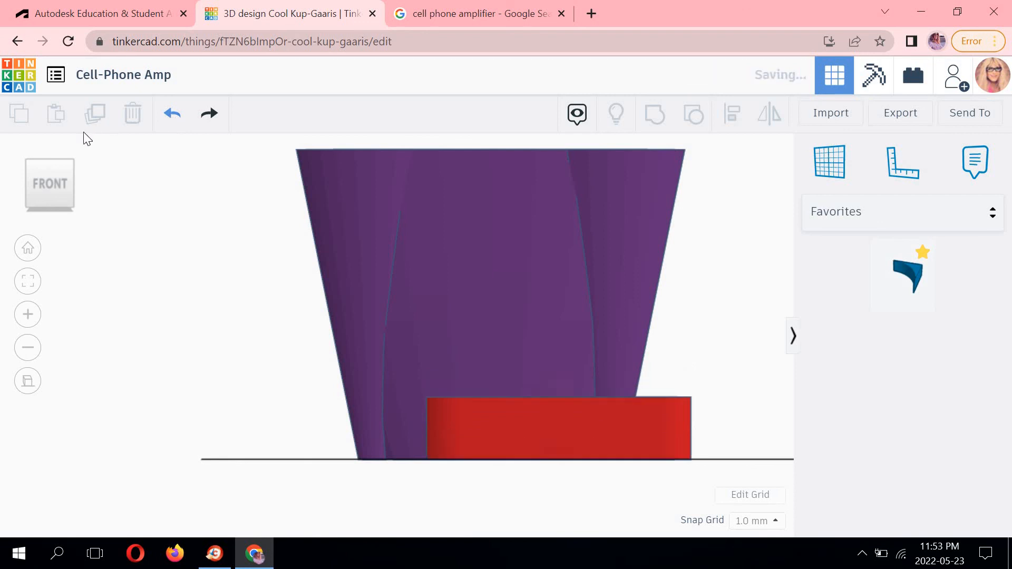
Rotate the rounded box 90 degrees so it stands on its long edge.
click(68, 161)
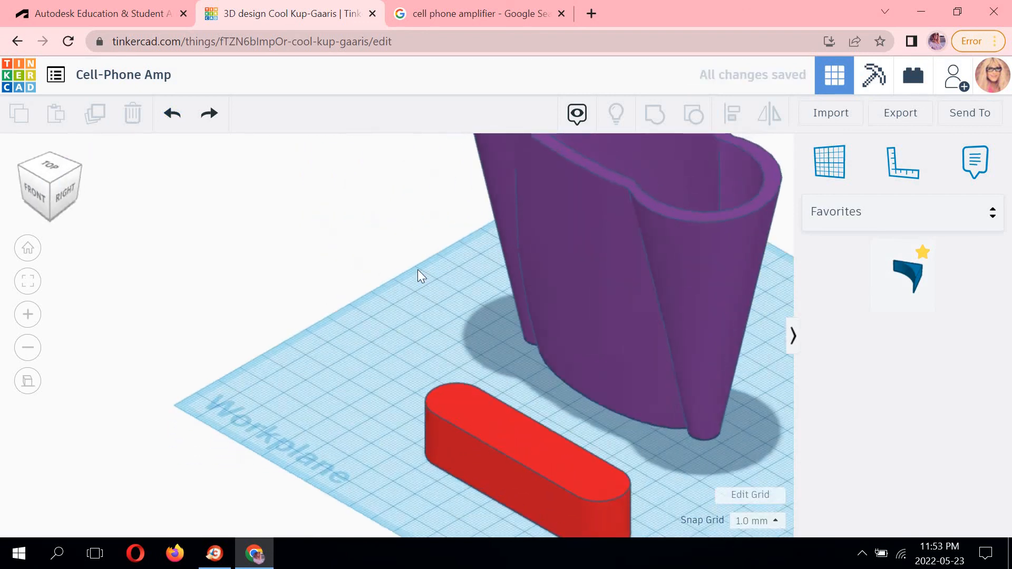
click(447, 332)
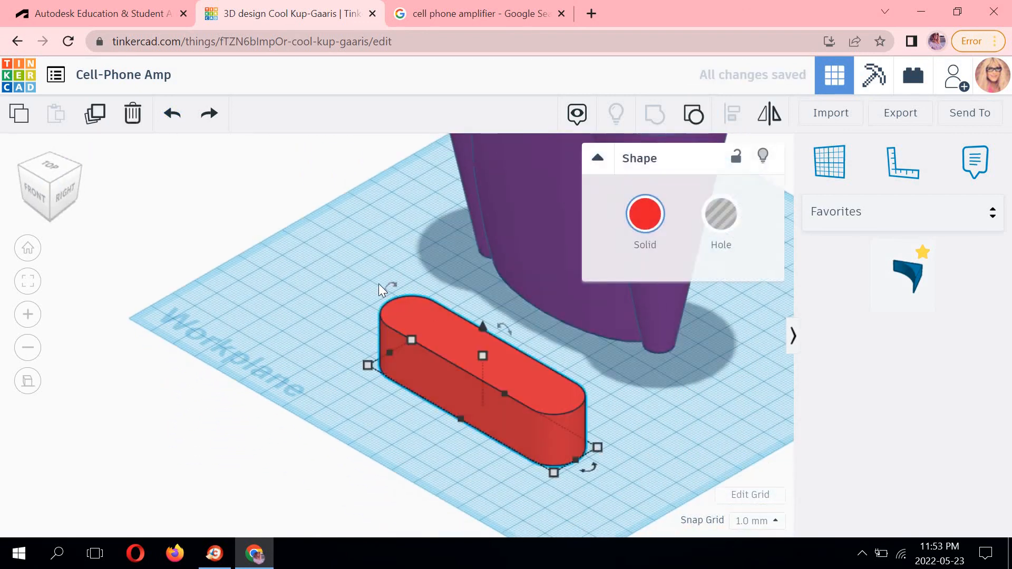
drag(382, 289, 381, 266)
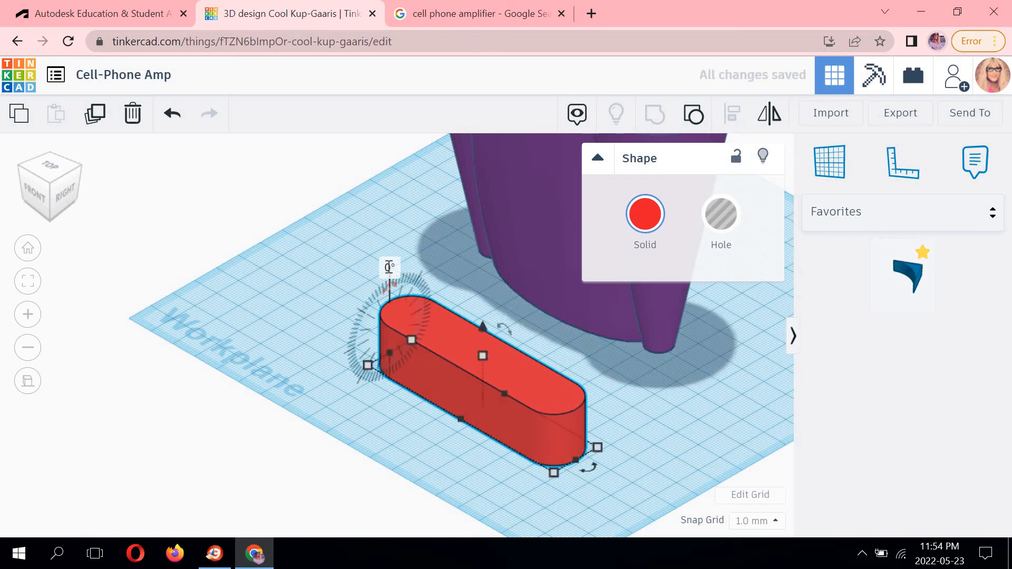
click(389, 267)
text(90)
key(Return)
click(359, 275)
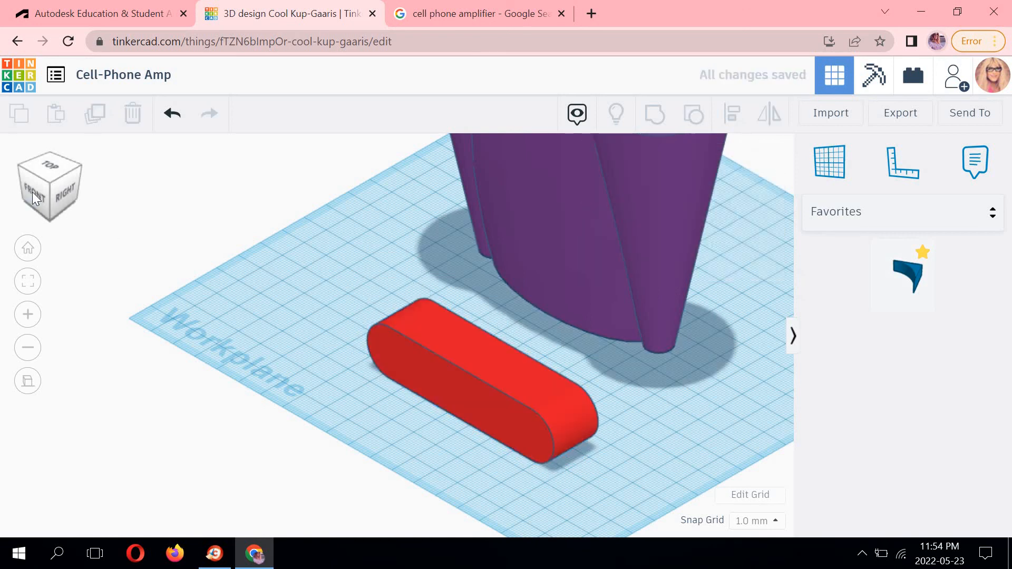
From the front view, set the rounded box's elevation to 10 mm above the workplane.
drag(33, 192, 33, 187)
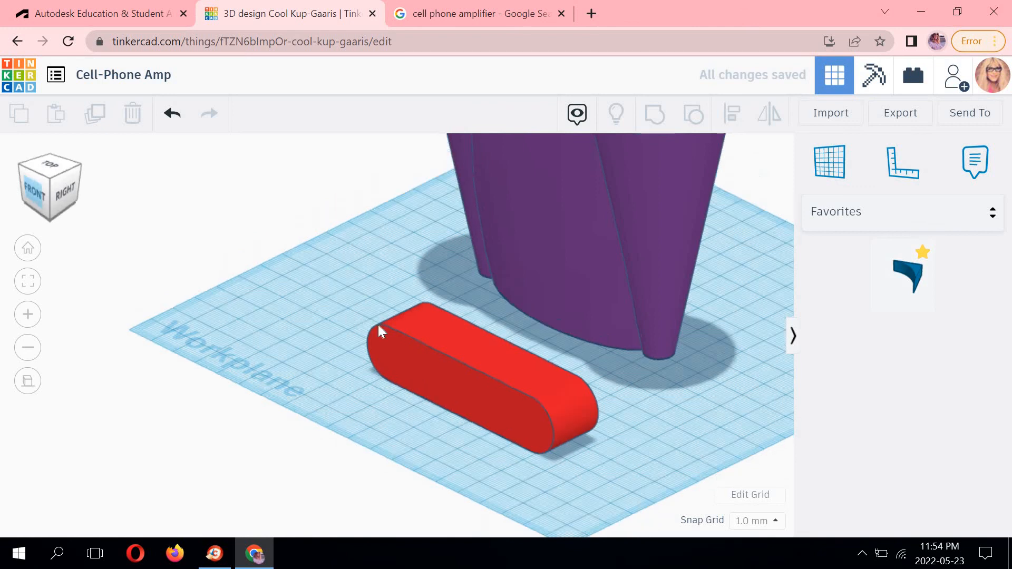
click(32, 189)
click(492, 356)
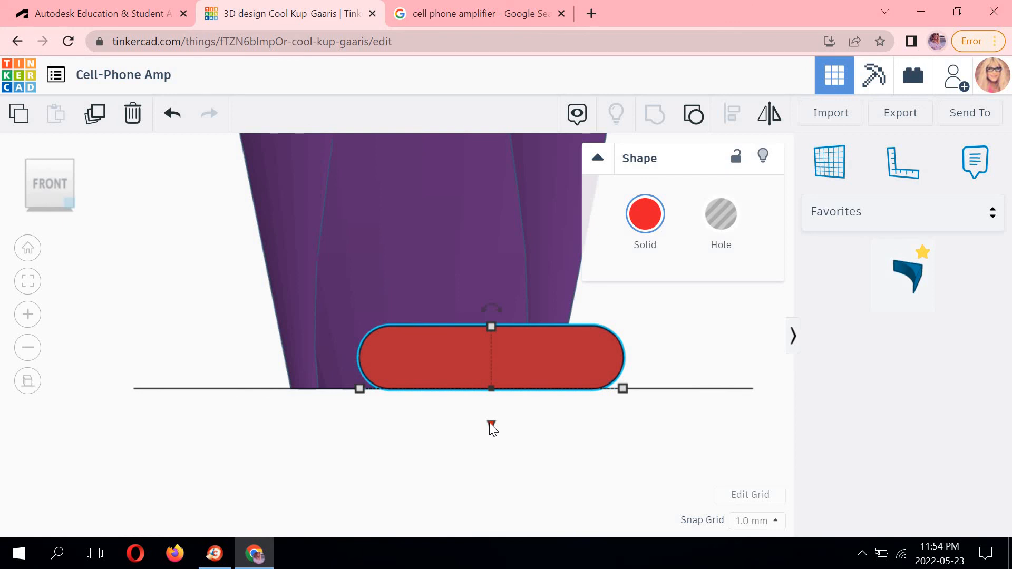
drag(490, 417, 491, 397)
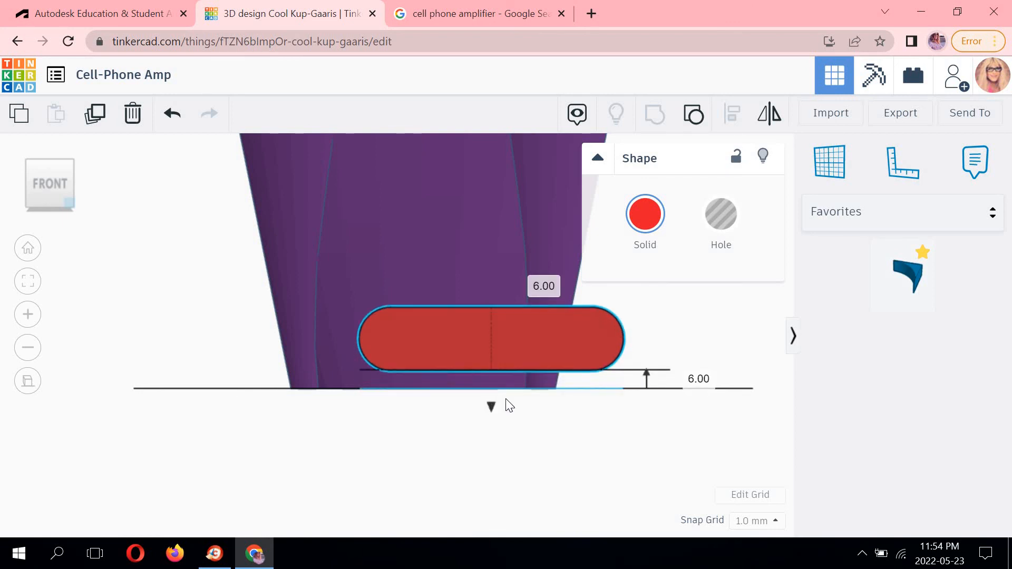
click(696, 373)
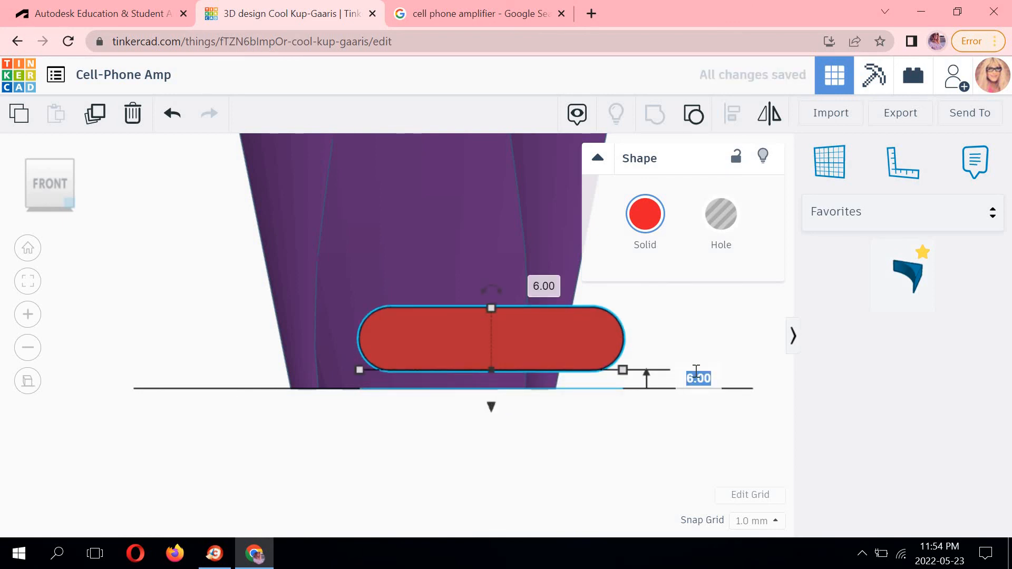
text(10)
key(Return)
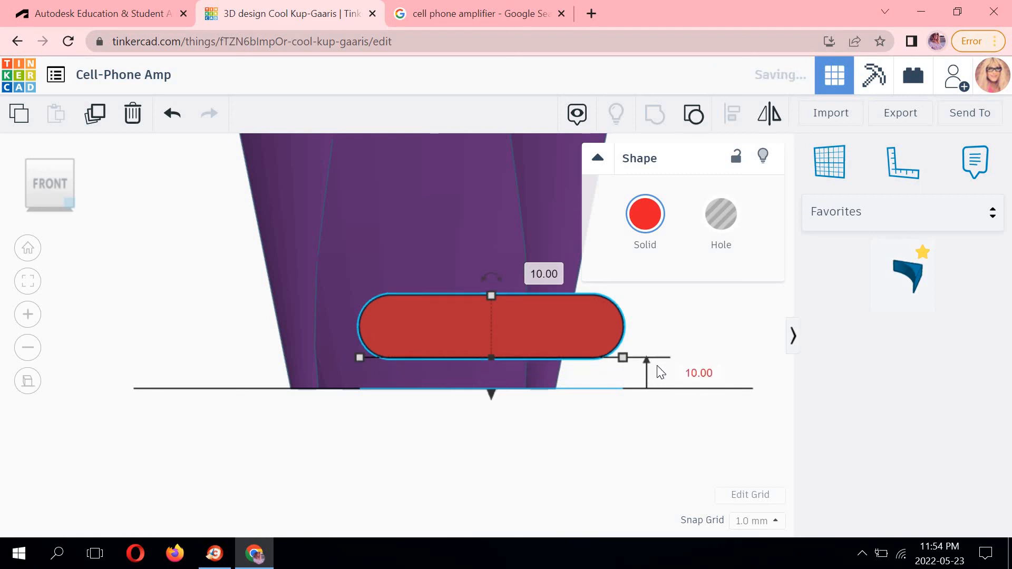
Slide the rounded box sideways so it sits across the front of the cup.
click(688, 309)
middle_drag(507, 326, 590, 391)
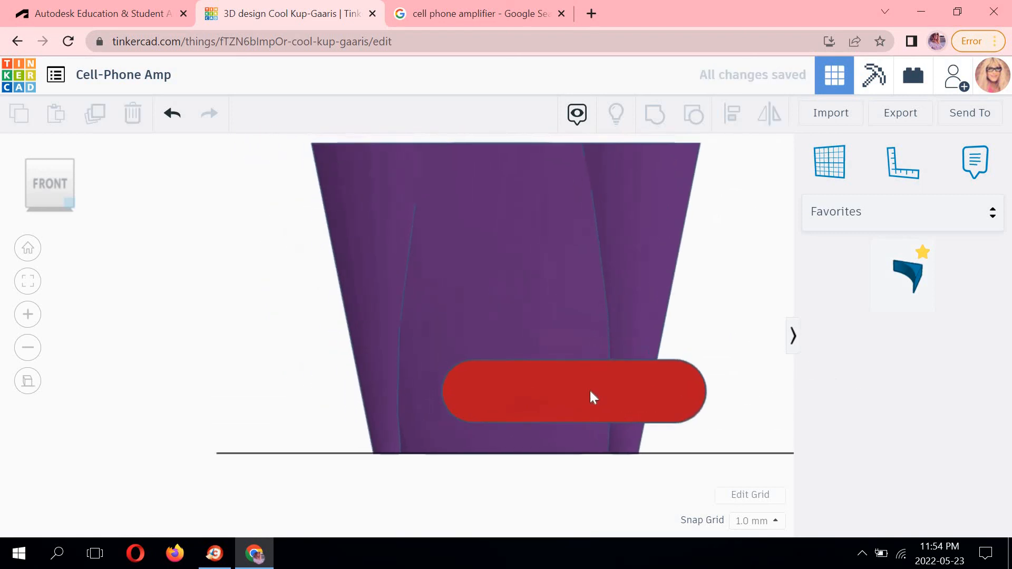
drag(552, 384, 514, 374)
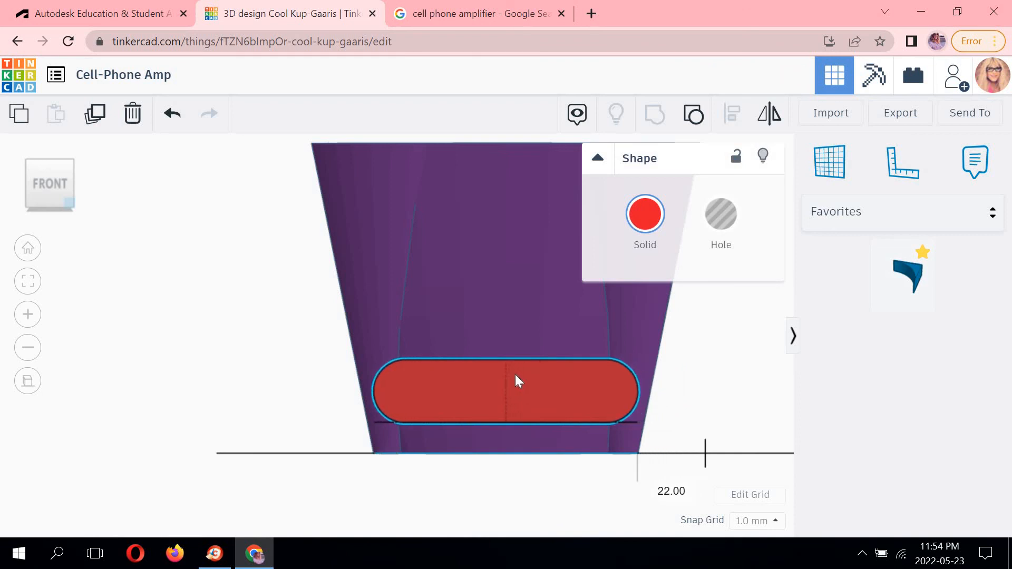
drag(515, 374, 515, 374)
click(700, 368)
middle_drag(578, 338, 512, 343)
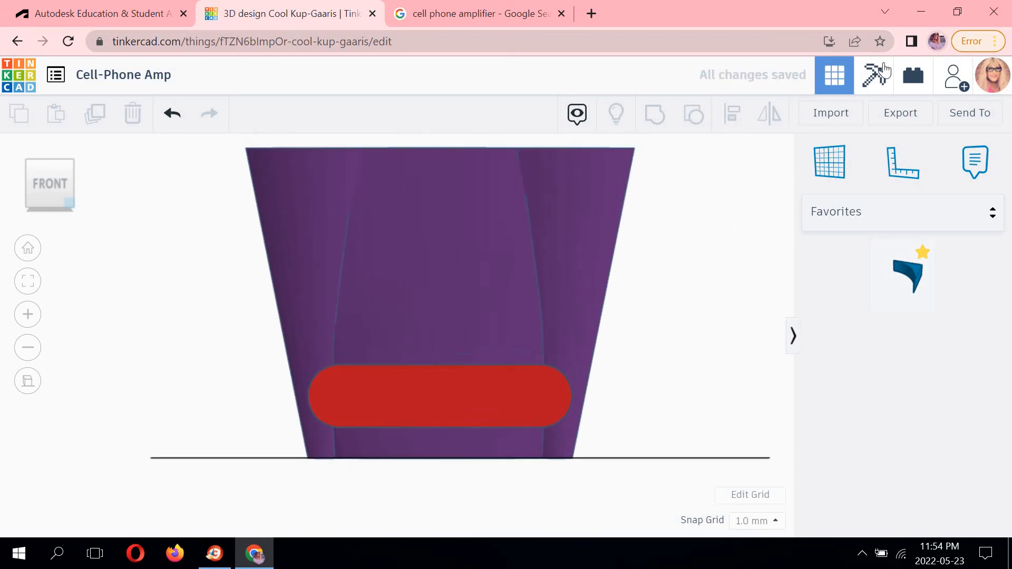
Select the rounded box together with the cup and align them centred side to side.
click(472, 402)
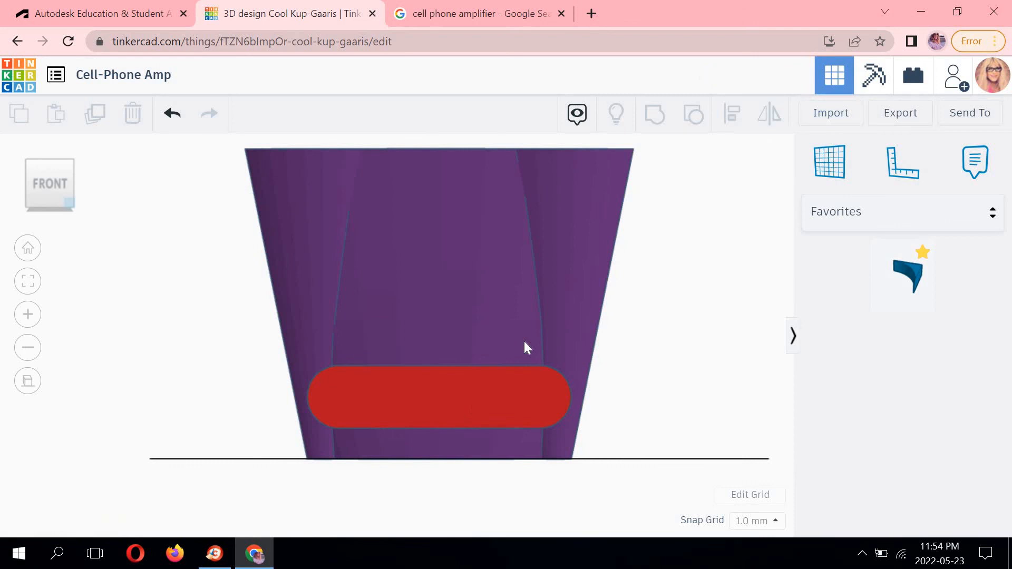
shift+click(518, 154)
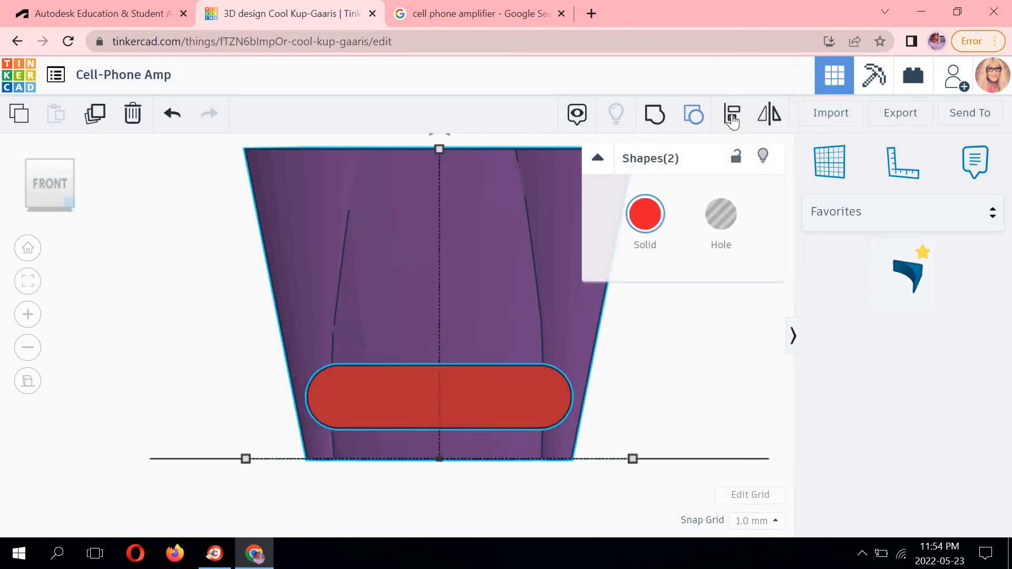
click(732, 117)
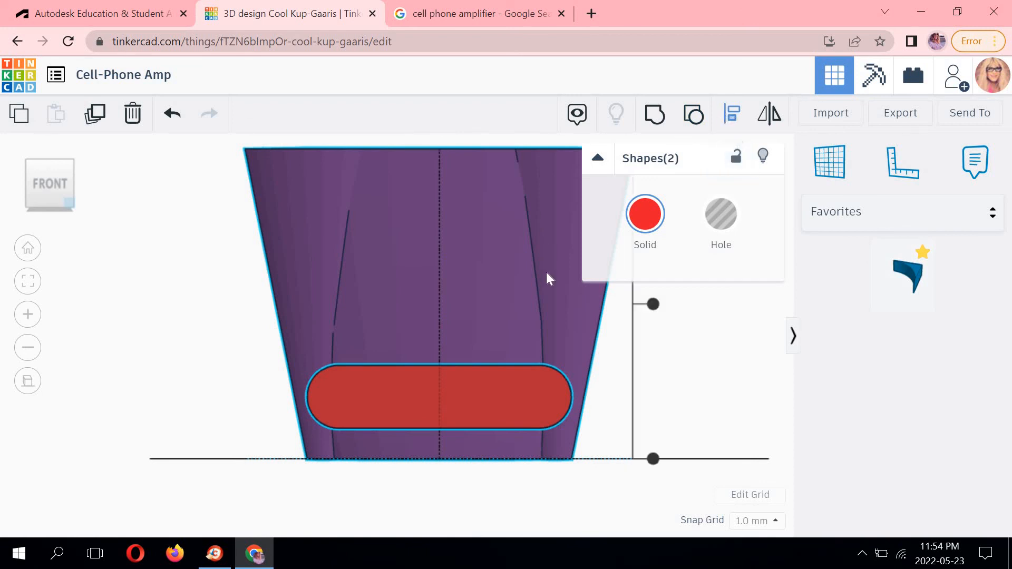
middle_drag(454, 371, 547, 240)
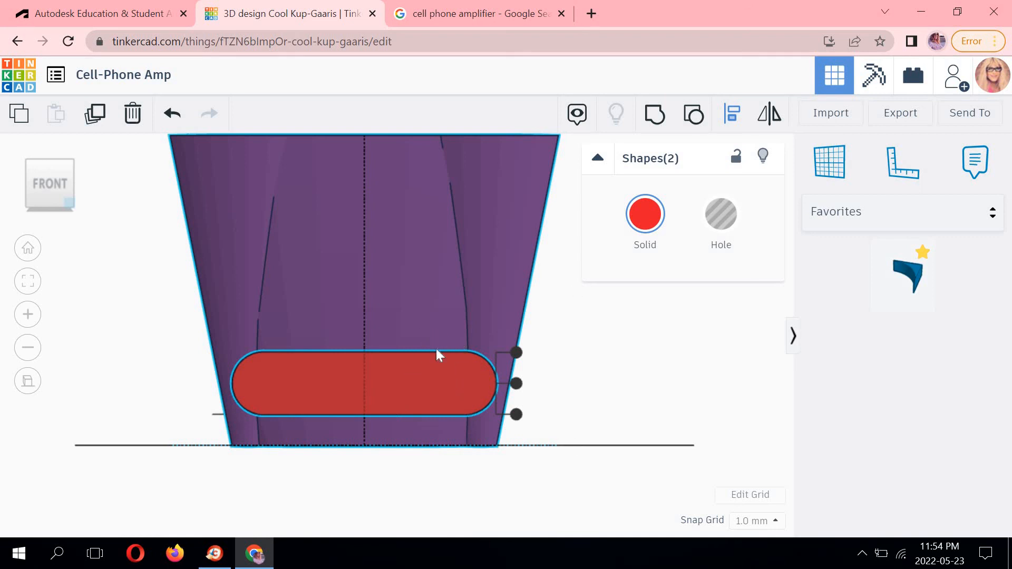
middle_drag(436, 349, 435, 380)
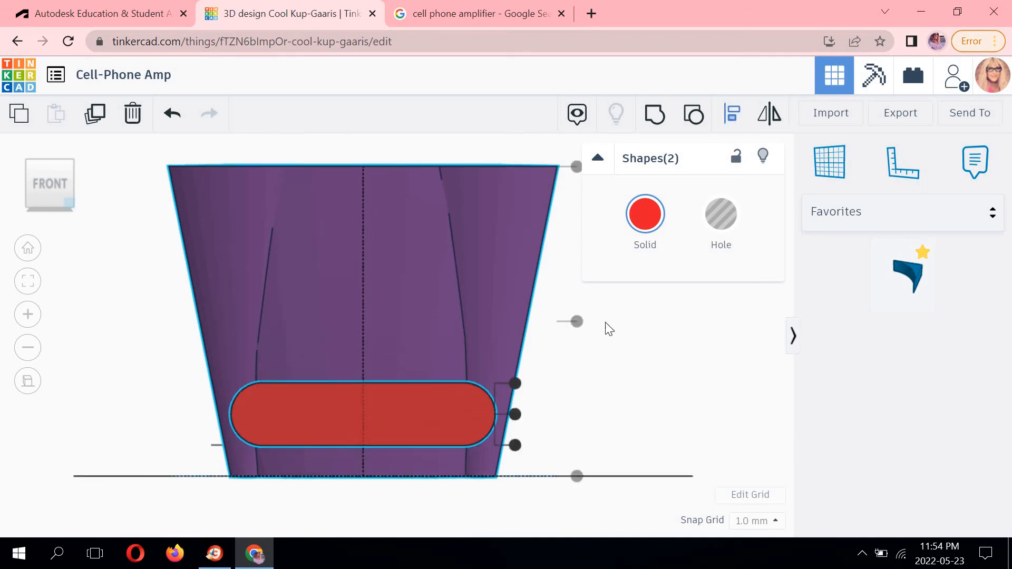
click(556, 268)
From the right view, move the rounded box into the cup's front wall.
middle_drag(219, 424, 299, 332)
scroll(299, 332, up, 1)
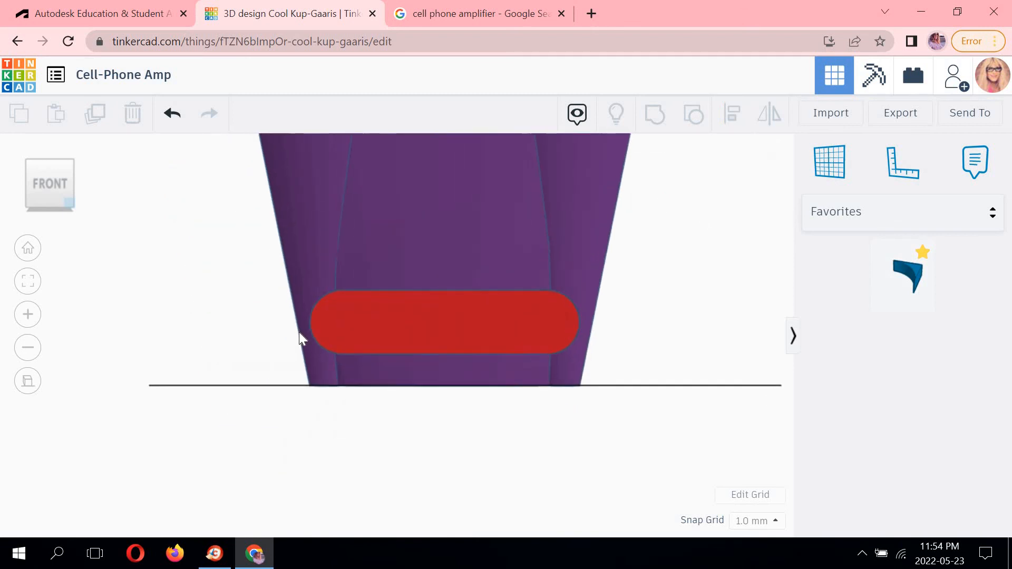
scroll(299, 332, up, 1)
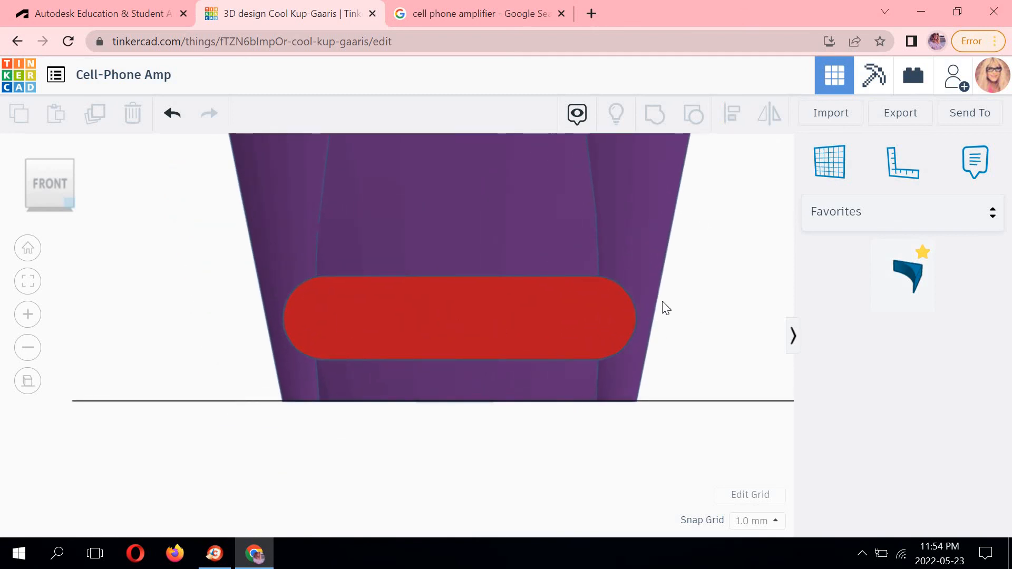
click(43, 186)
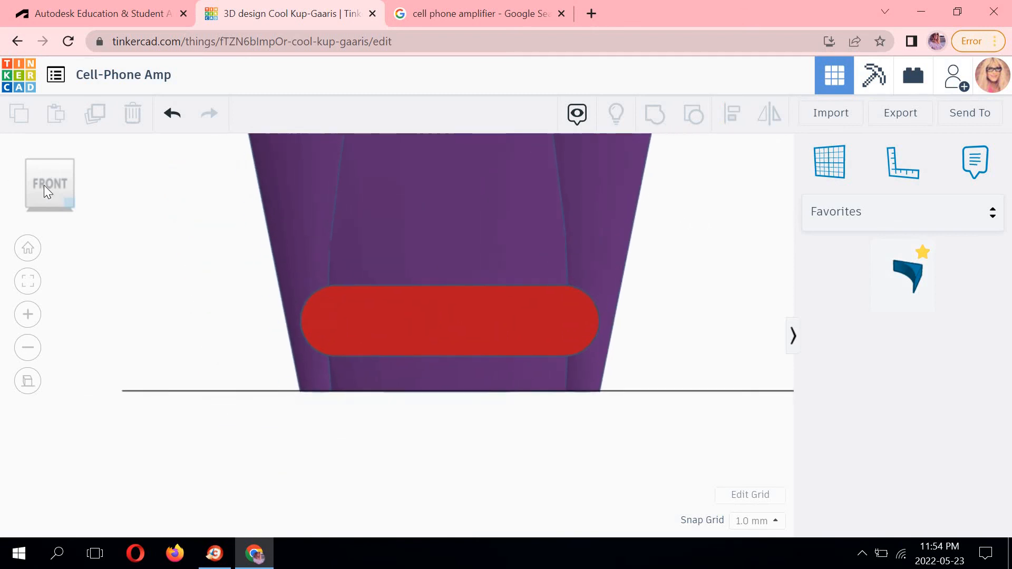
click(71, 163)
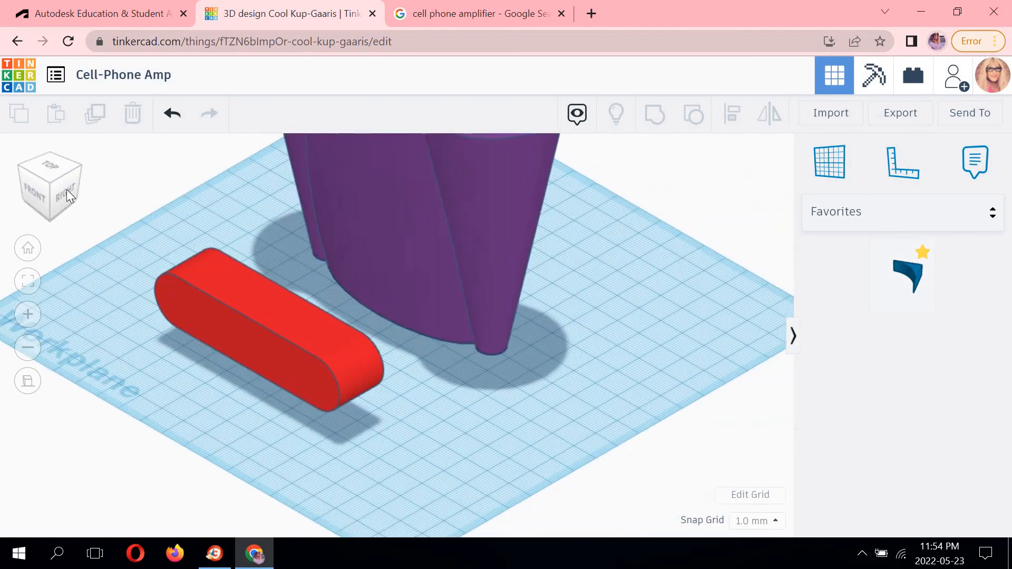
click(62, 184)
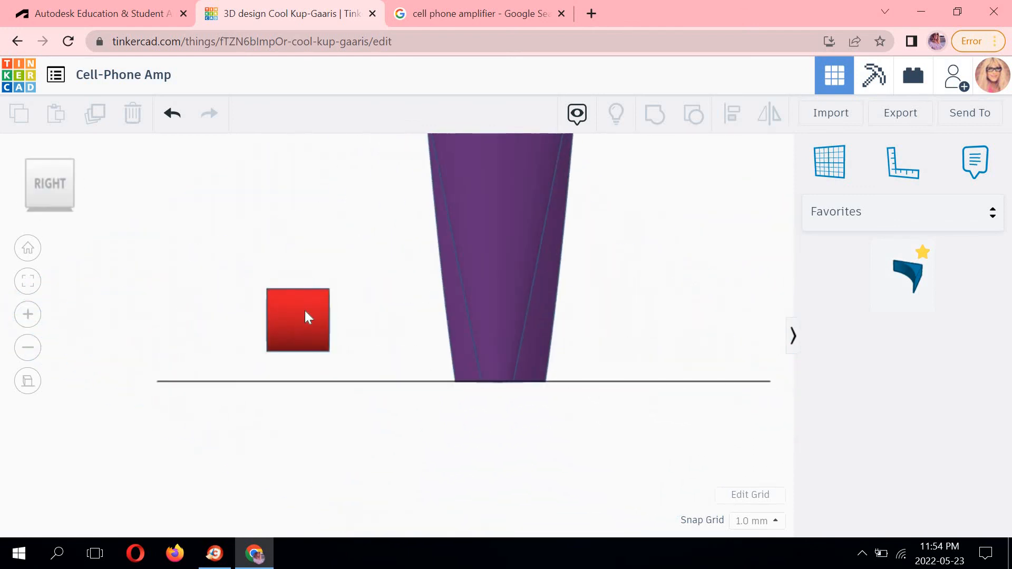
drag(328, 310, 470, 309)
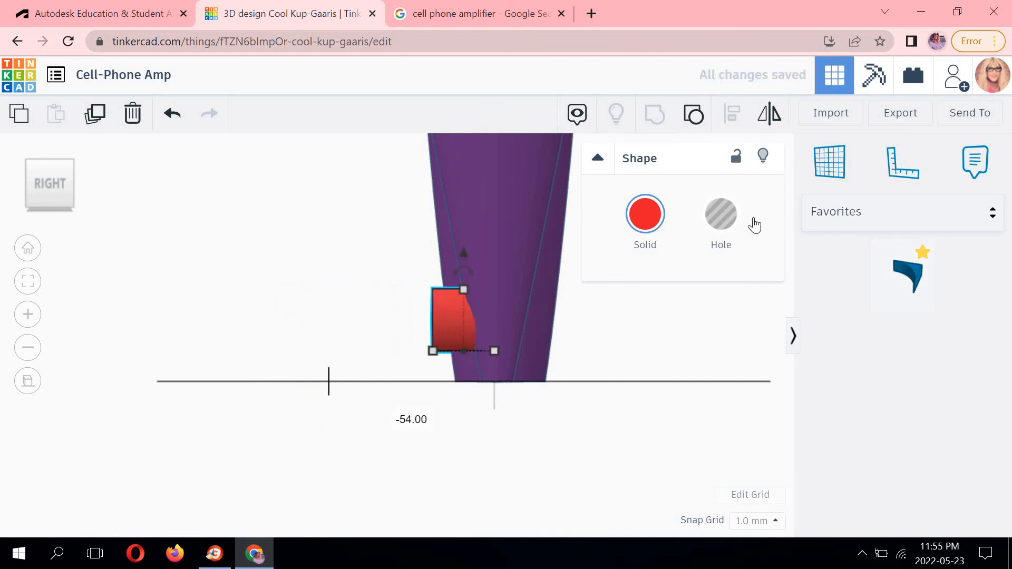
Convert the rounded box into a hole.
click(720, 215)
click(590, 318)
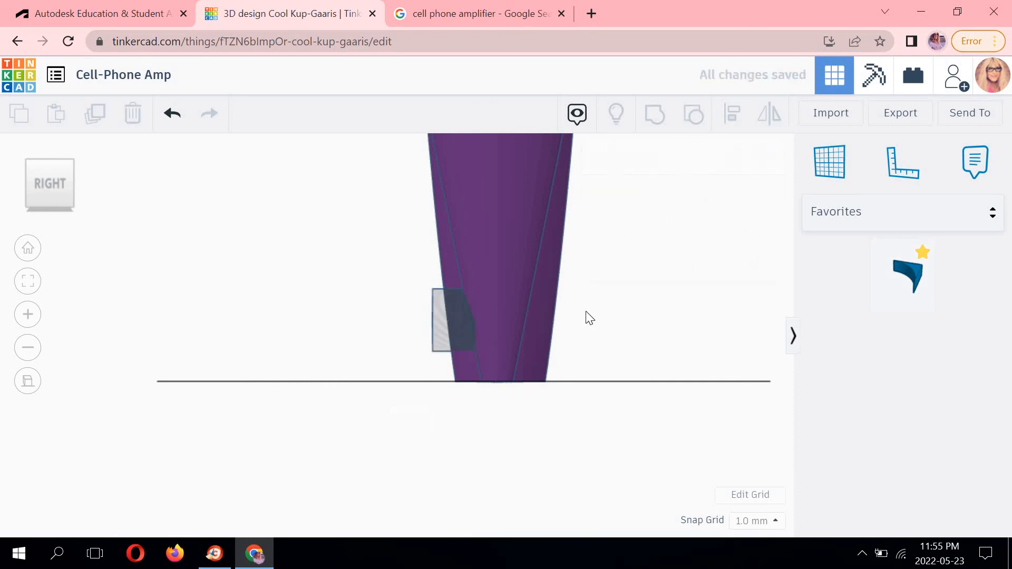
click(27, 162)
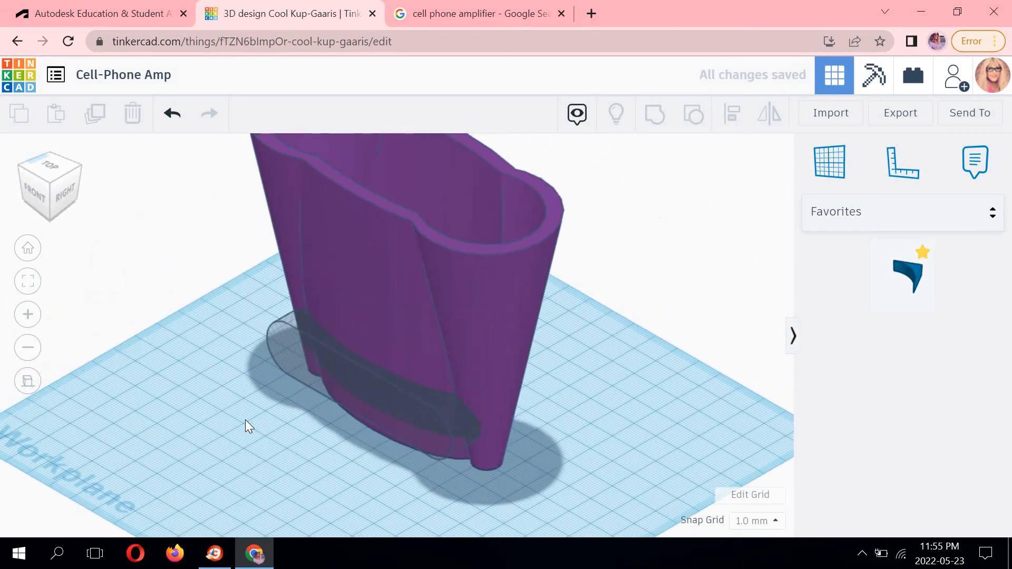
Group the cup with the rounded hole to cut the phone slot.
click(480, 276)
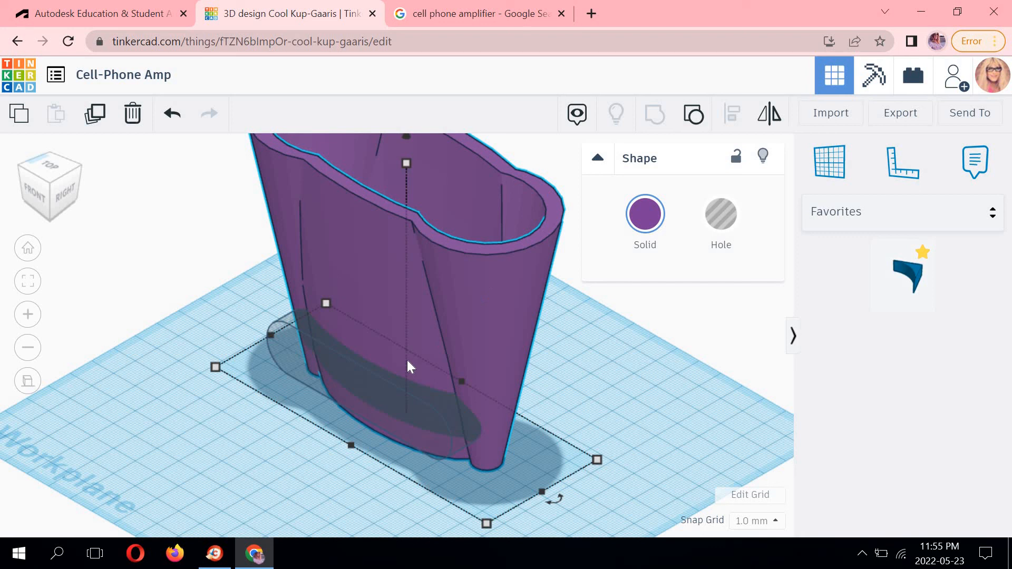
shift+click(410, 397)
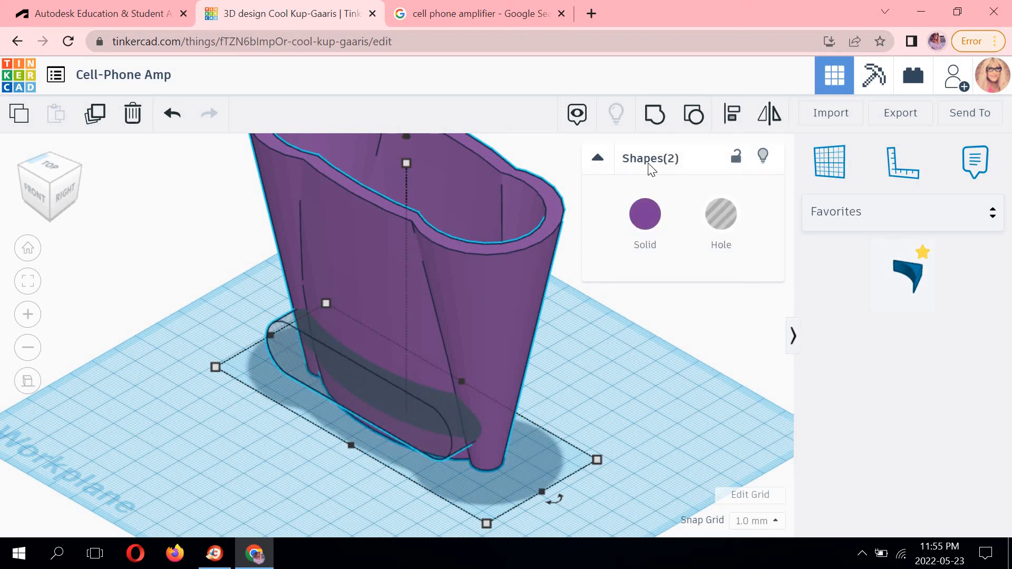
click(656, 119)
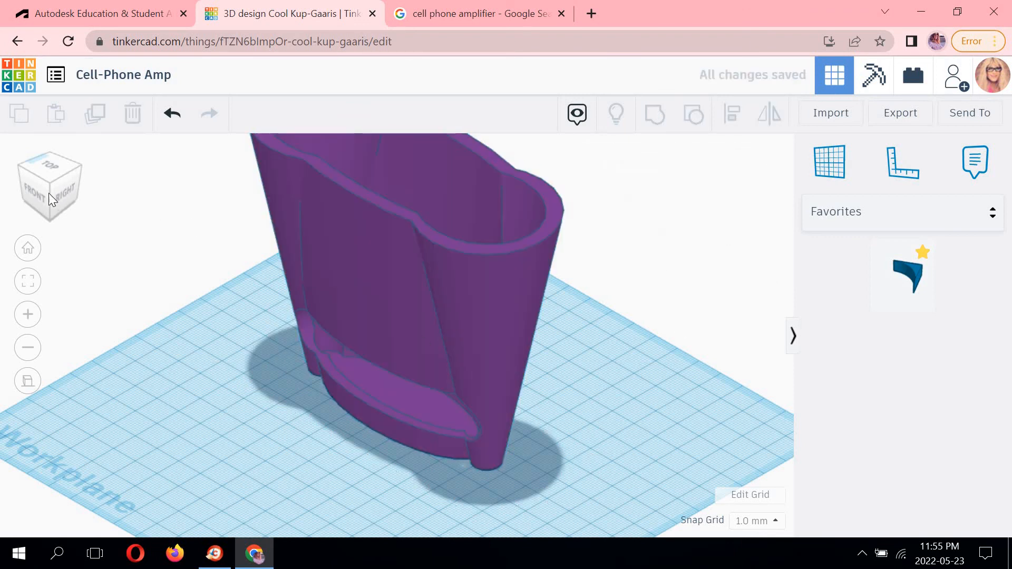
Orbit around the cup to inspect the cut phone slot.
drag(49, 192, 95, 214)
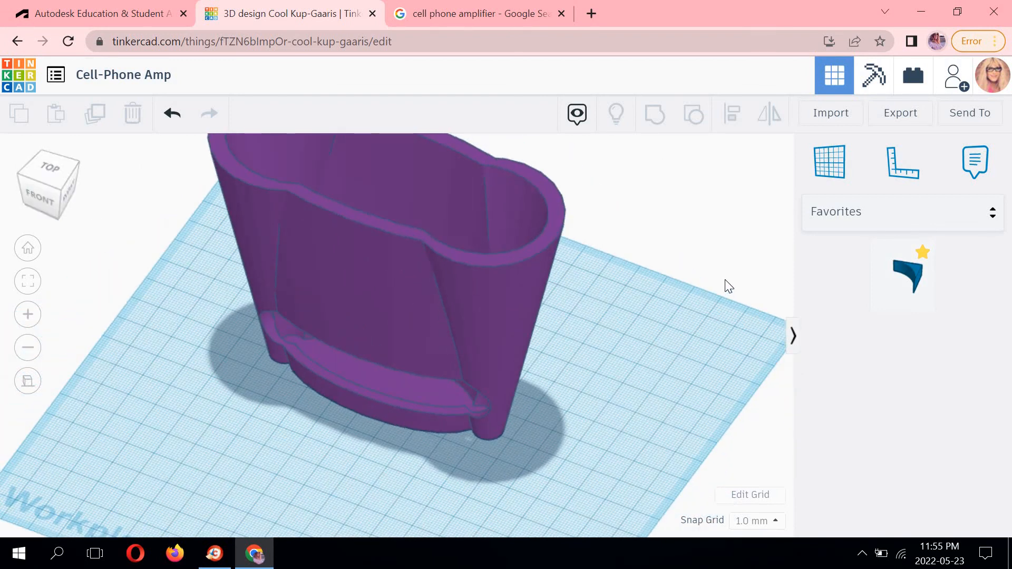
middle_drag(796, 339, 746, 379)
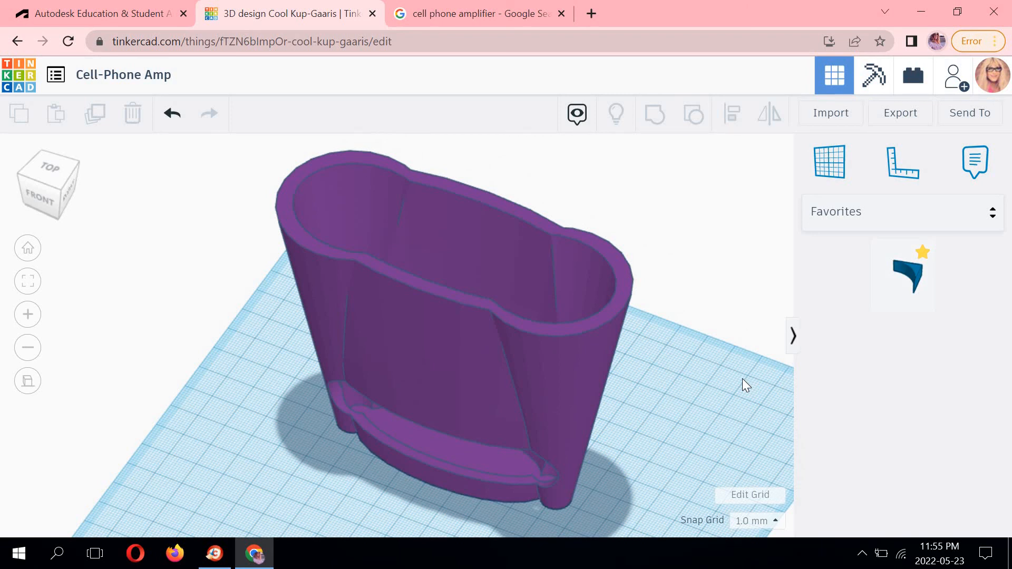